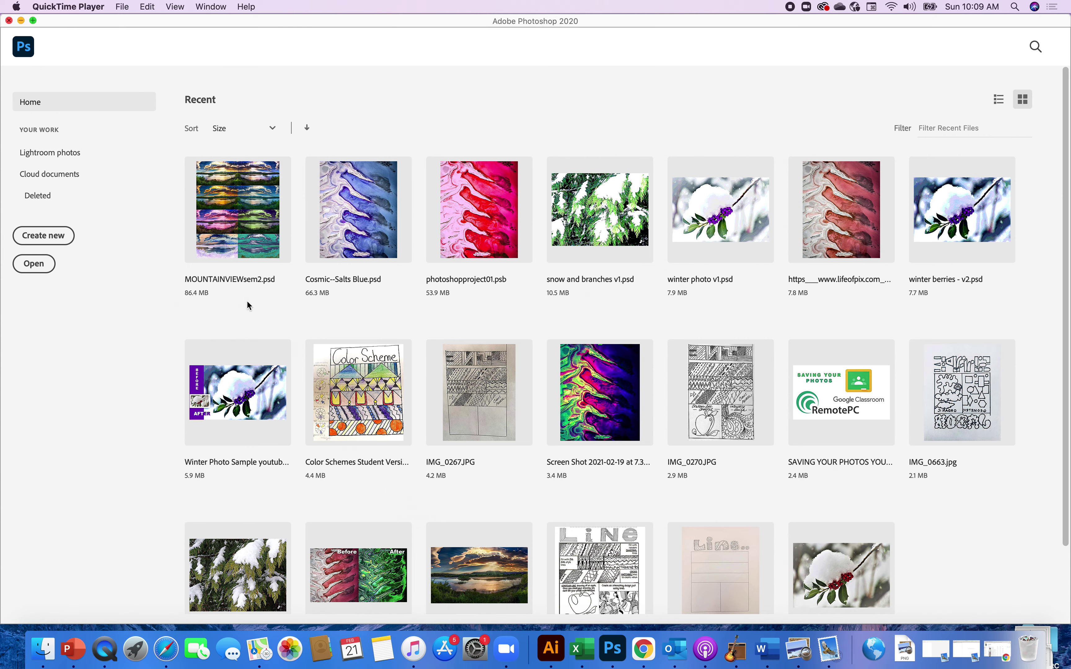
Step: Try reopening recent MOUNTAINVIEWsem2.psd, dismiss the file-not-found alert, and bring up the Open dialog
click(250, 223)
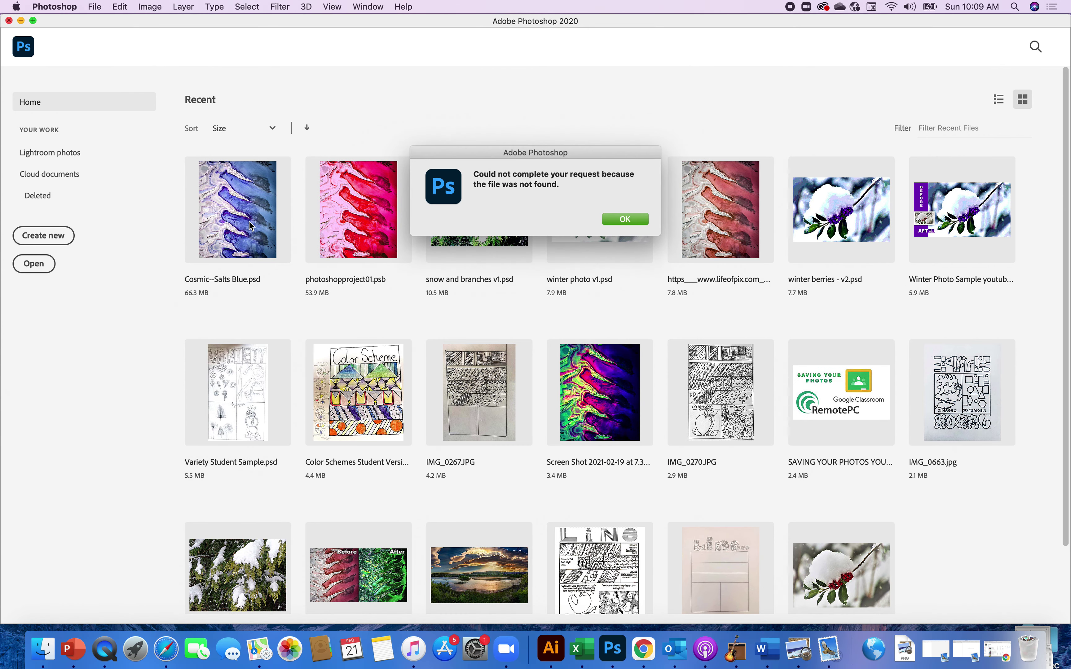
click(626, 220)
click(40, 265)
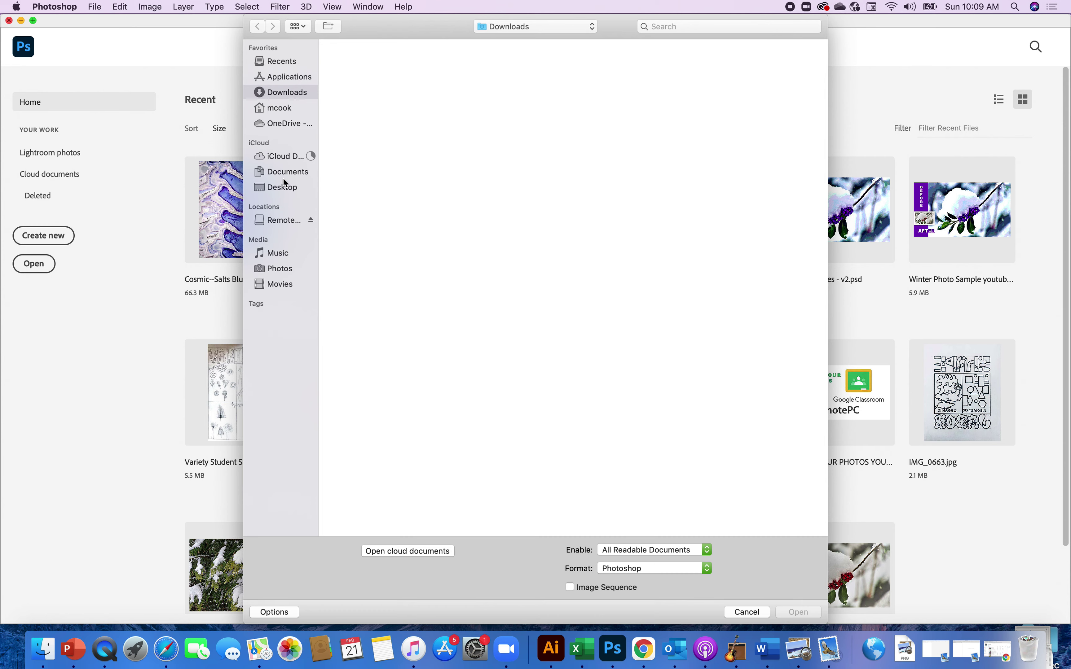
Step: Navigate Desktop > PHOTOSHOP PROJECTS > MOUNTAIN VIEW and open MOUNTAINVIEWsem2.psd
click(285, 187)
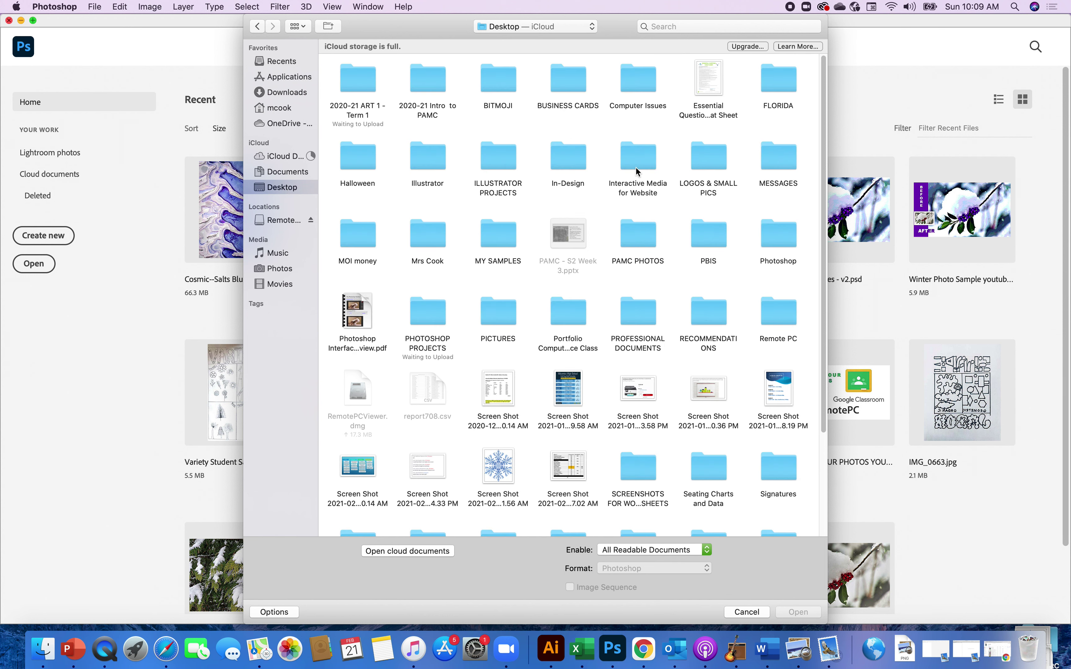
click(777, 238)
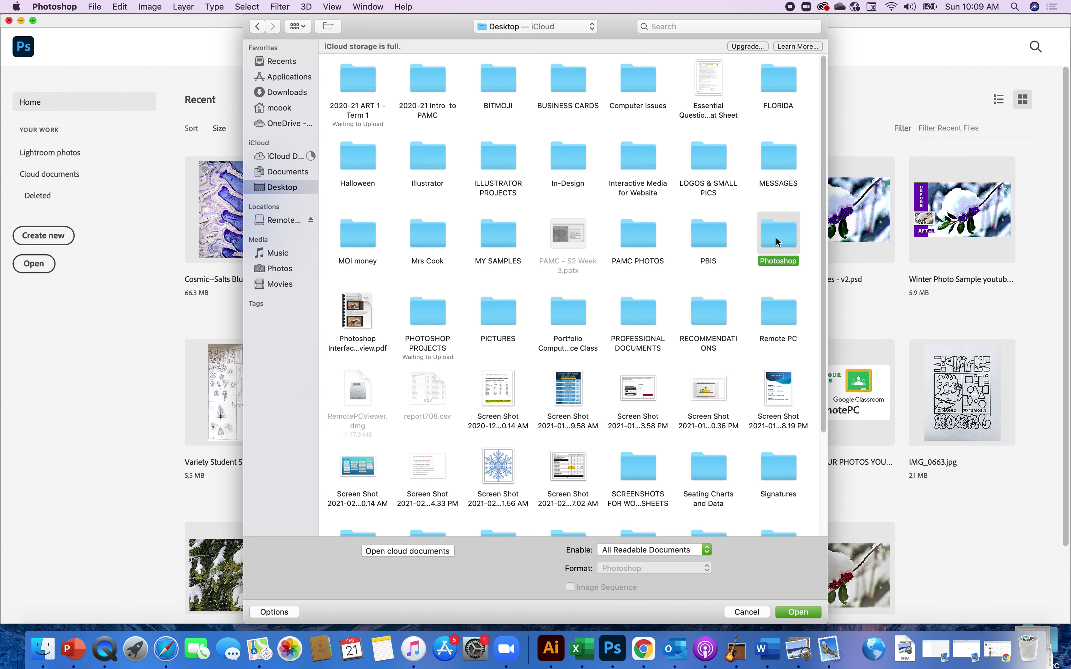
double_click(776, 237)
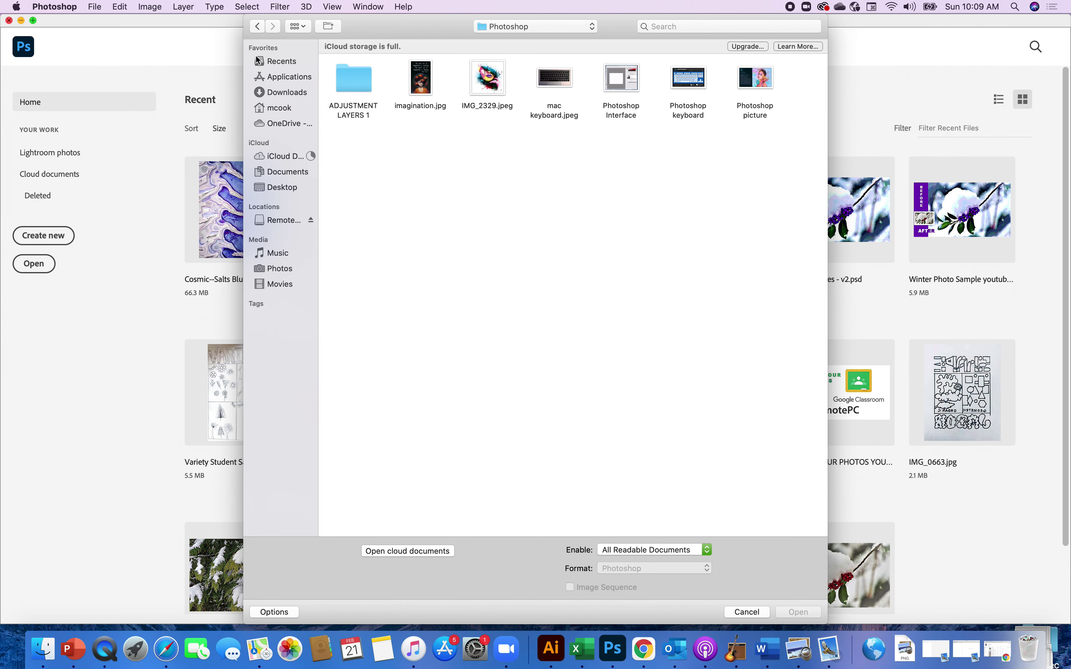
click(256, 26)
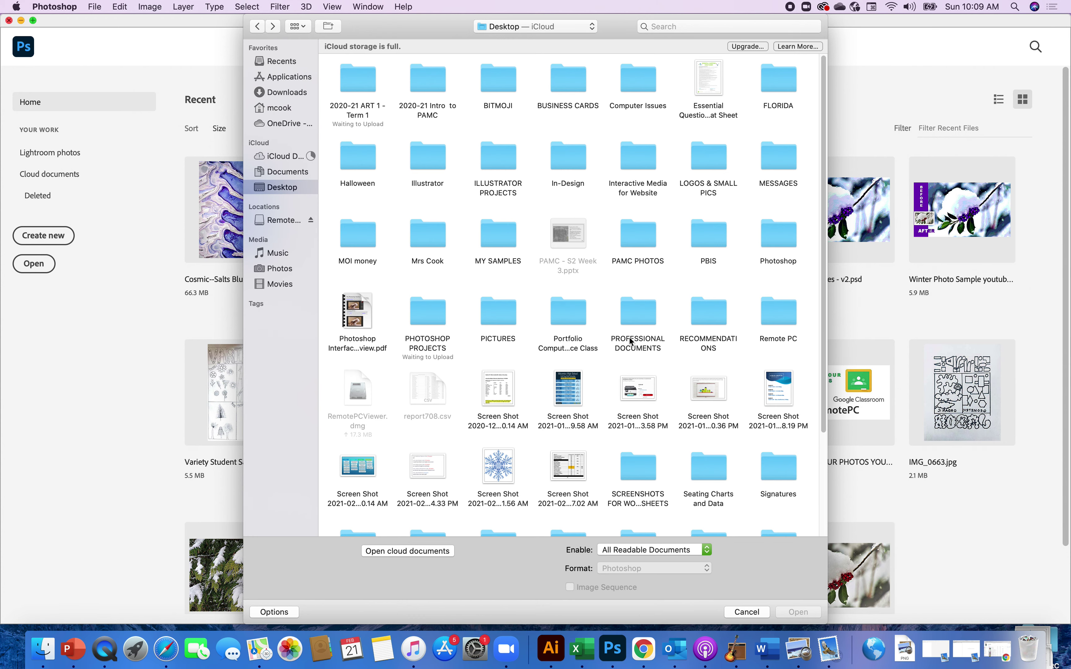
double_click(427, 316)
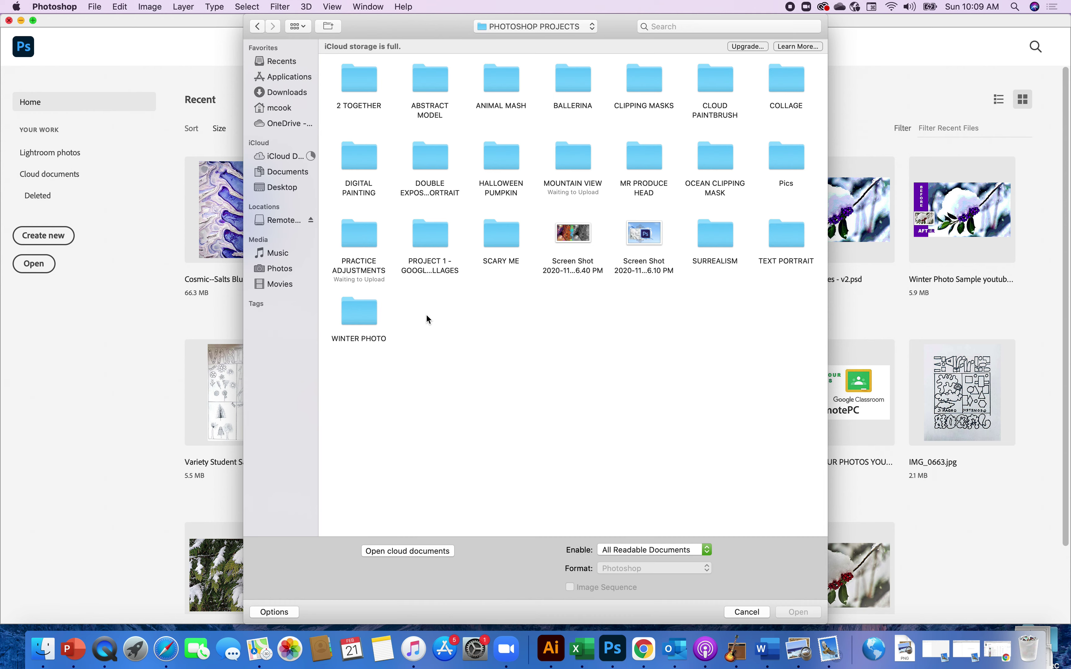
double_click(571, 157)
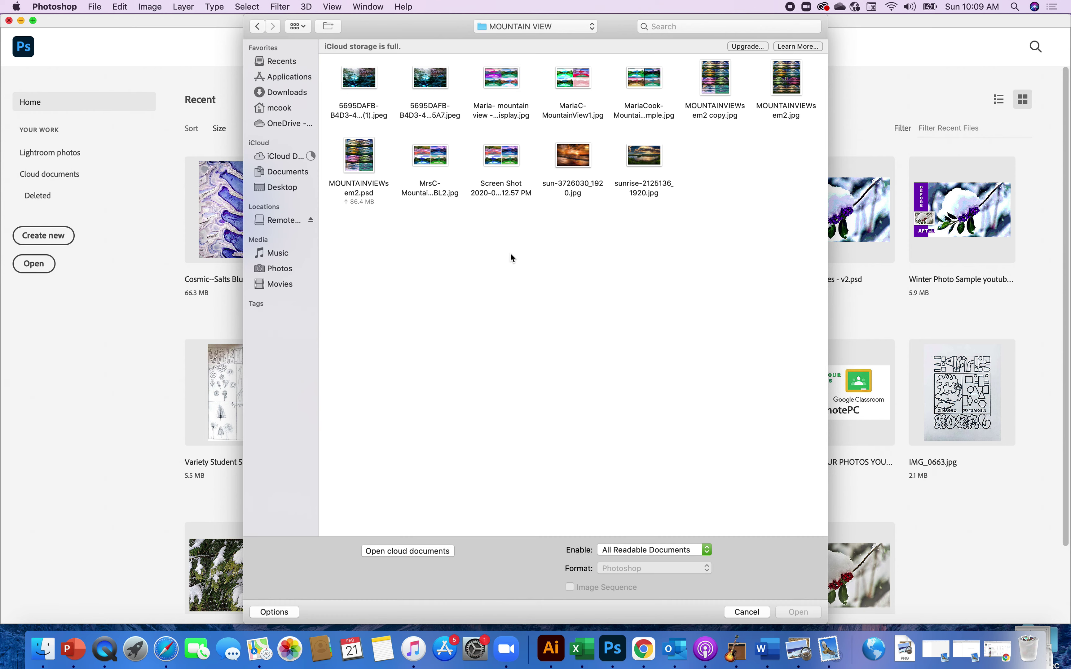
click(358, 163)
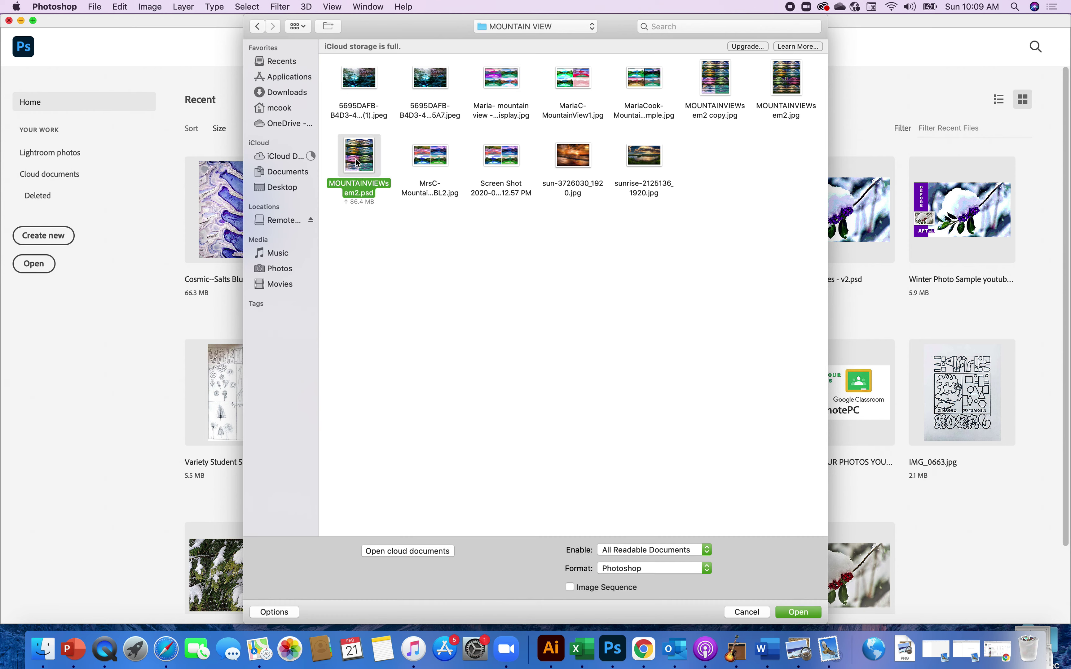
click(795, 615)
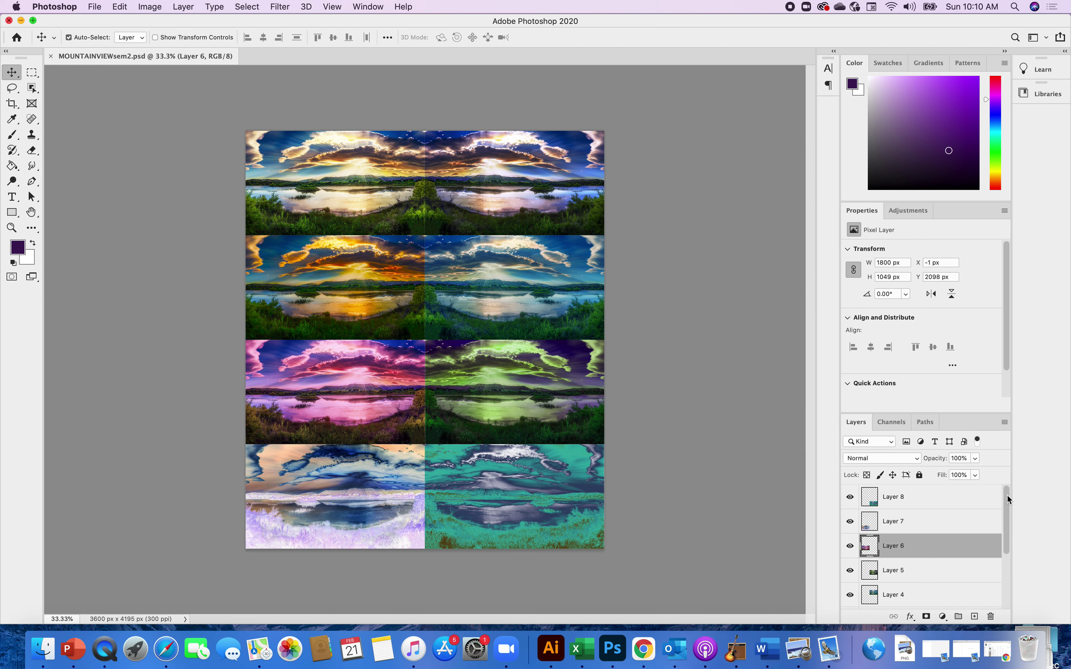
Step: Scroll through MOUNTAINVIEWsem2's Layers panel to review the tiled sunrise layers
mouse_move(1006, 498)
mouse_down()
mouse_move(1011, 556)
mouse_move(998, 482)
mouse_up()
Step: Close MOUNTAINVIEWsem2 and start a new document from the Home screen
click(51, 56)
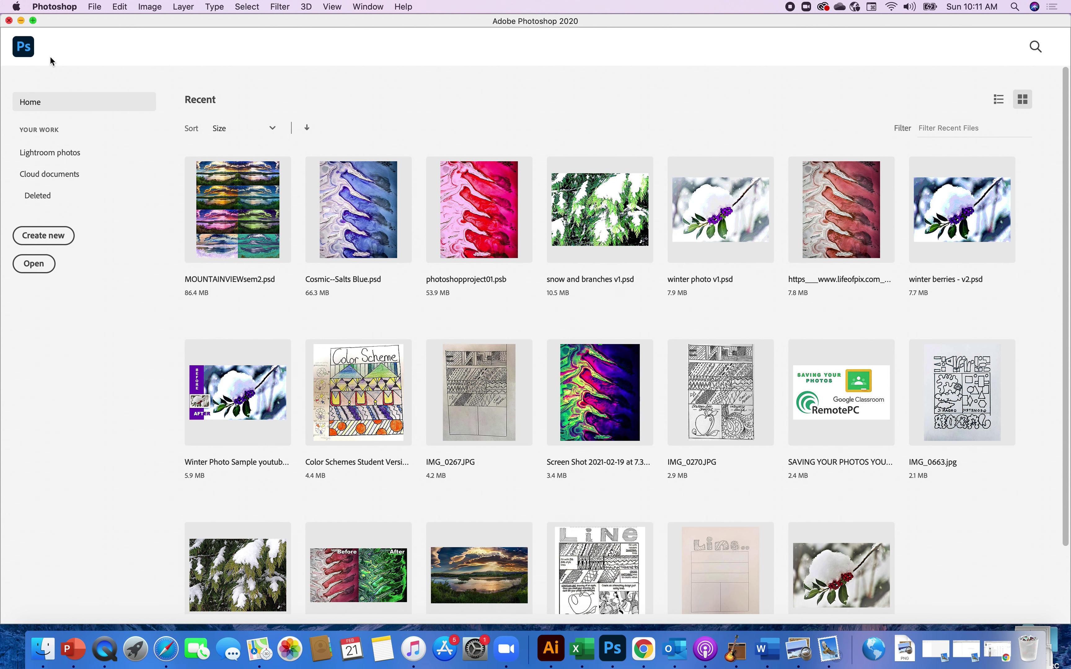
click(45, 235)
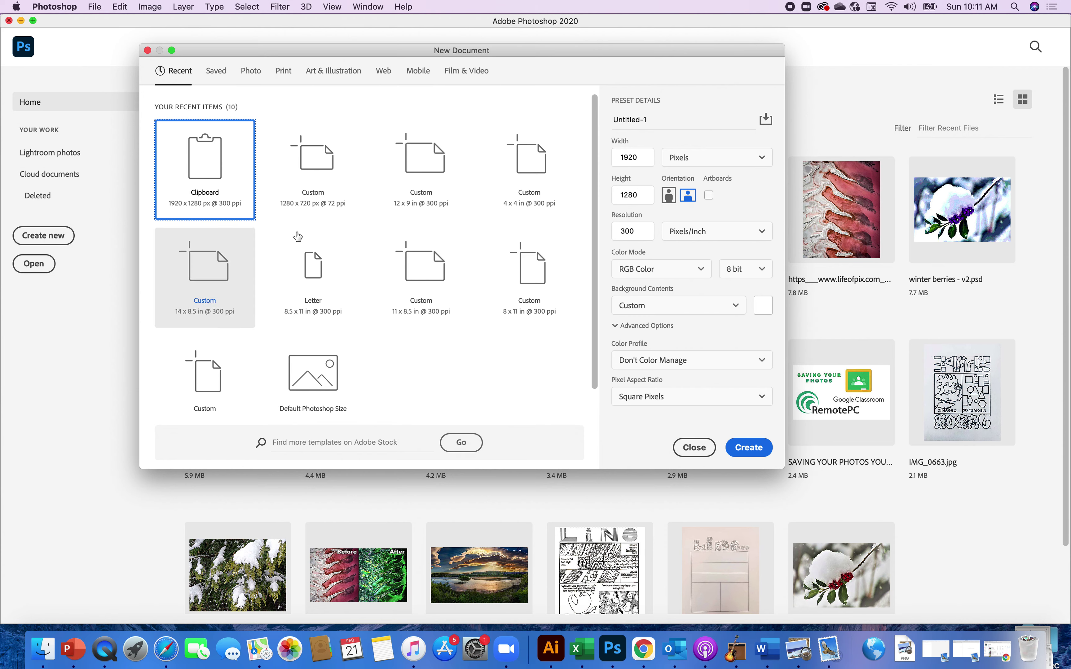
Step: Switch the new document to portrait orientation and browse the Photo blank presets
click(669, 196)
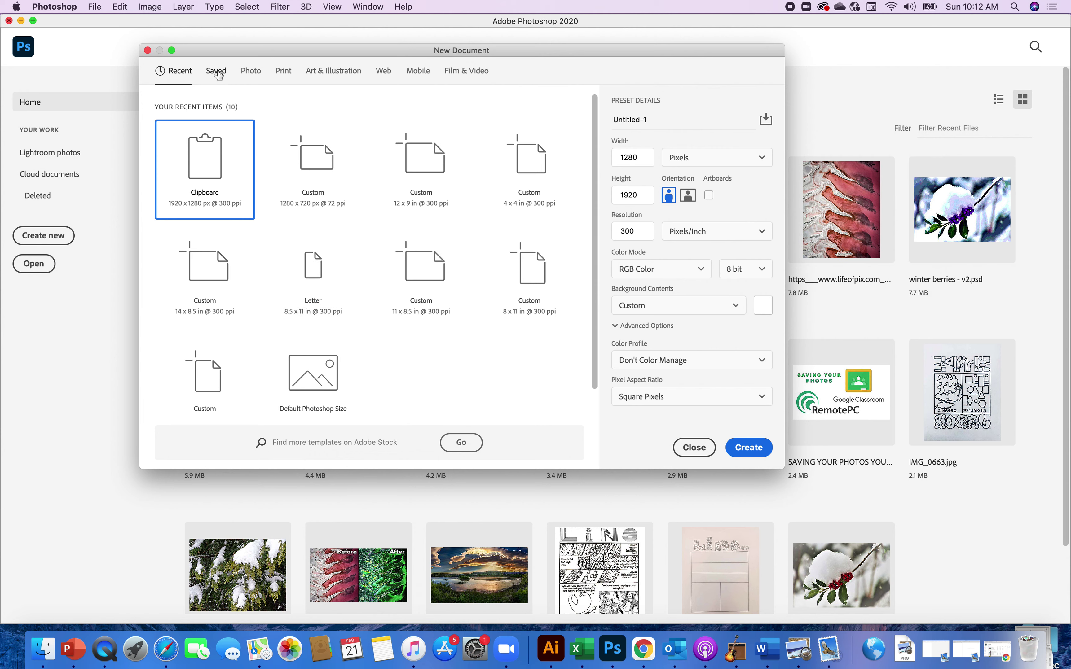
click(251, 72)
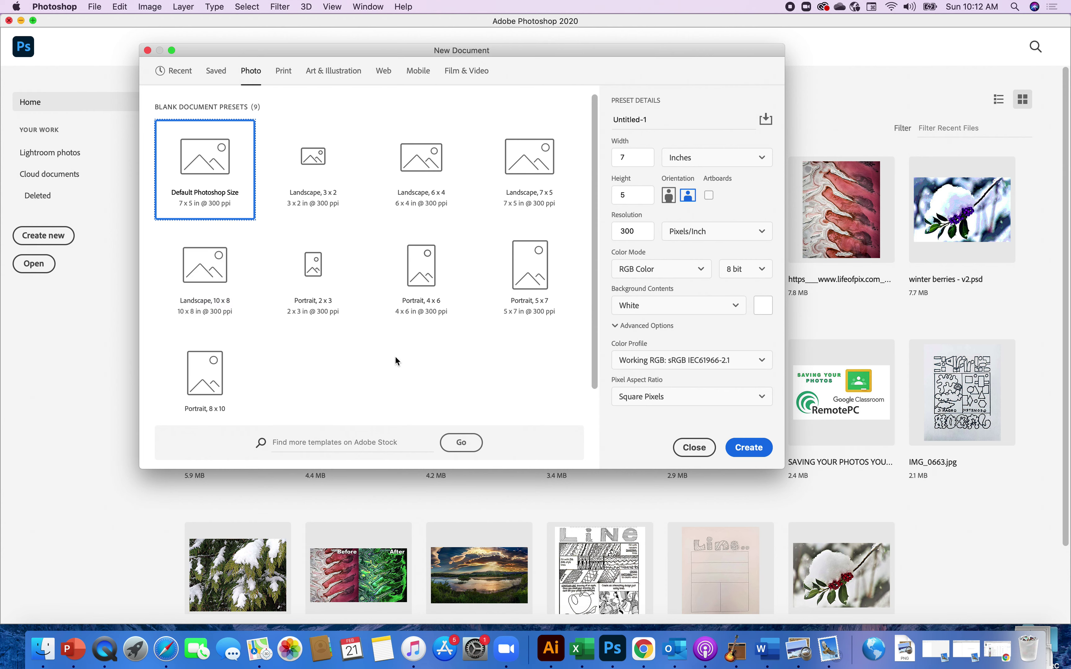
Step: Browse the Print, Art & Illustration, Web, Mobile and Film & Video presets, ending on Print
click(283, 72)
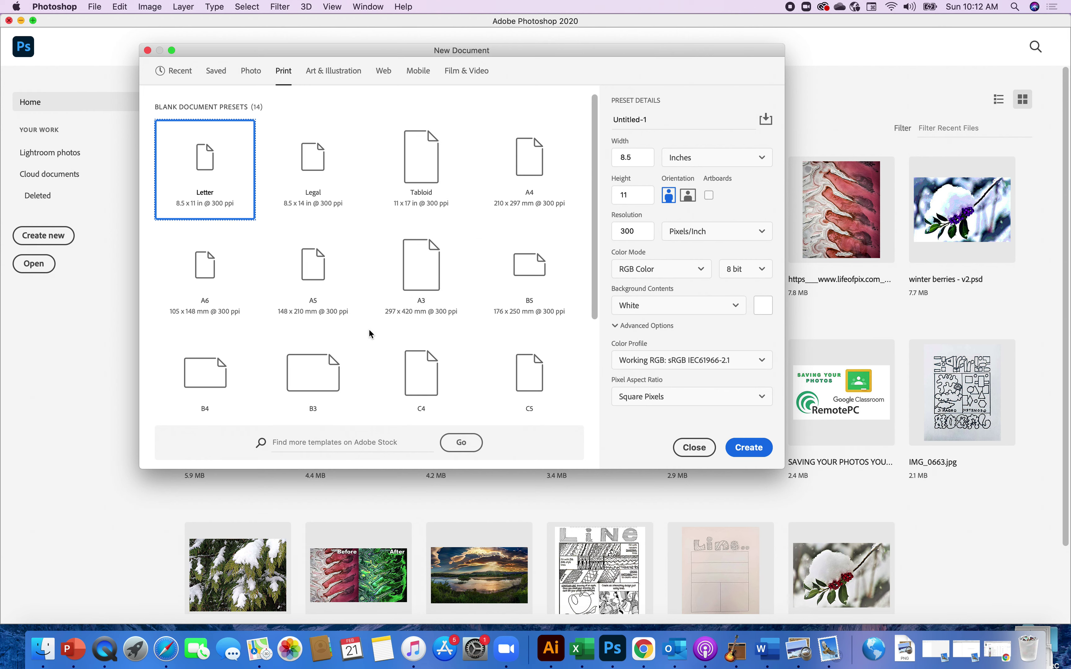
click(349, 76)
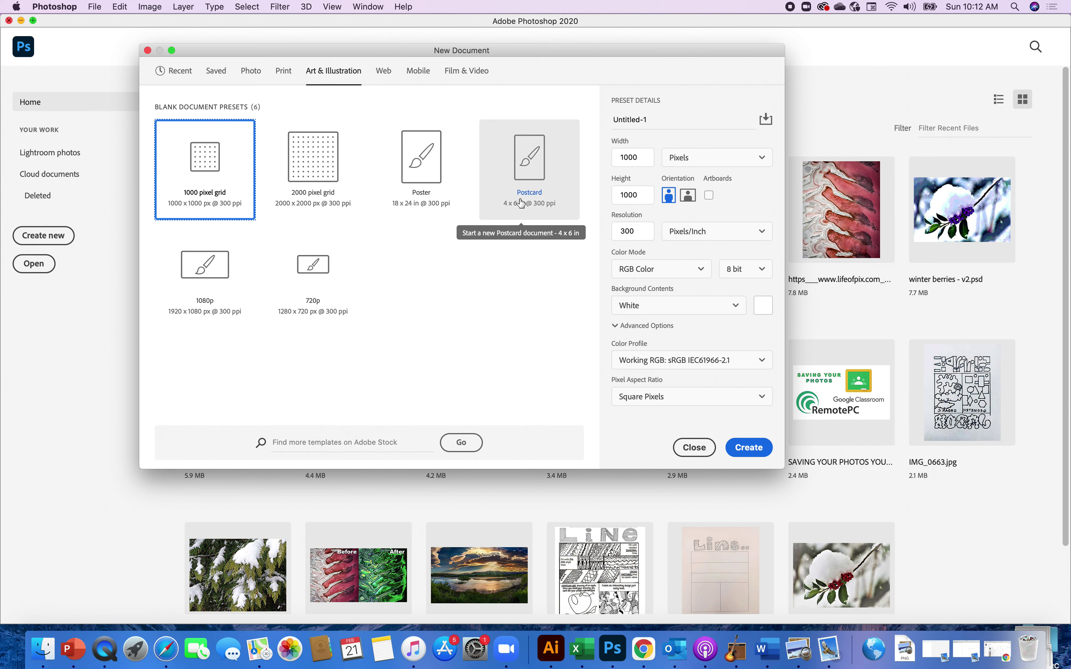
click(389, 73)
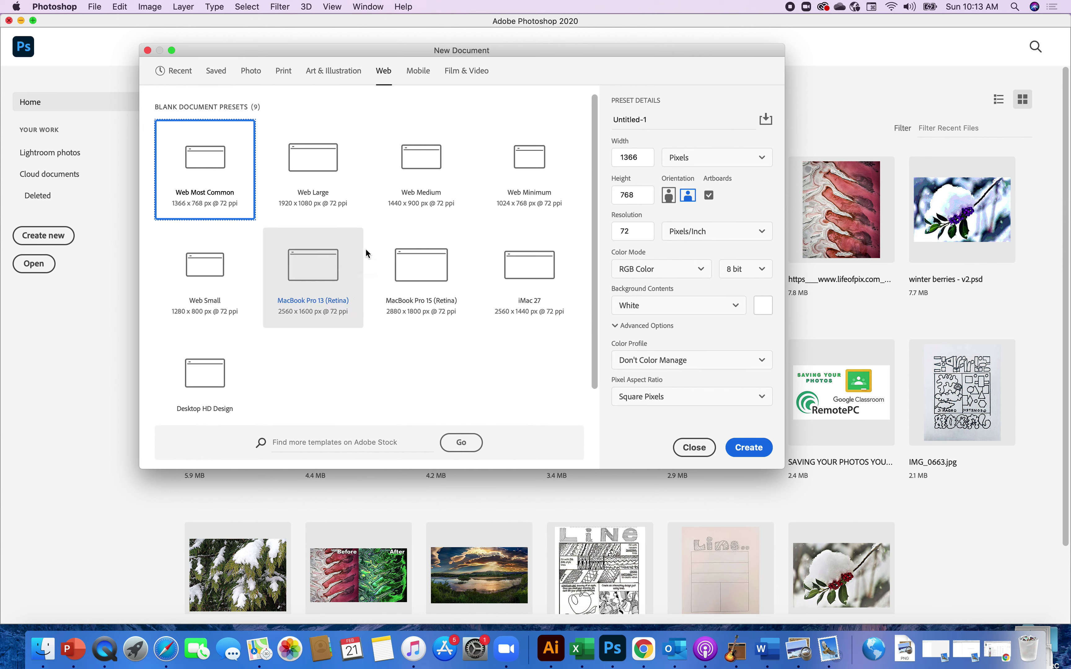
click(421, 72)
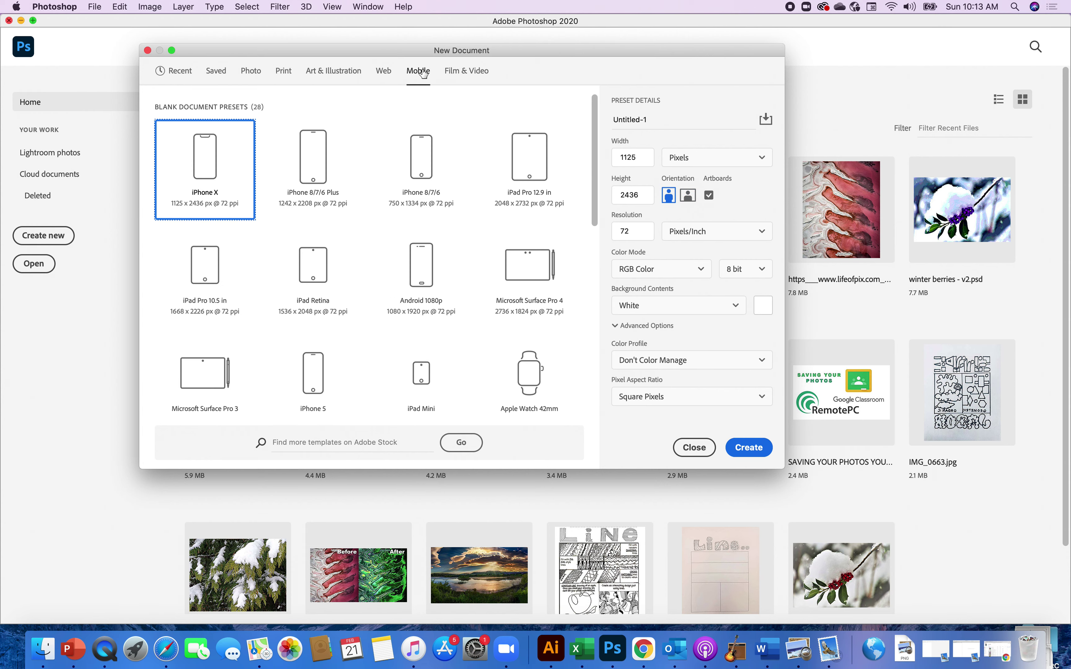
click(468, 73)
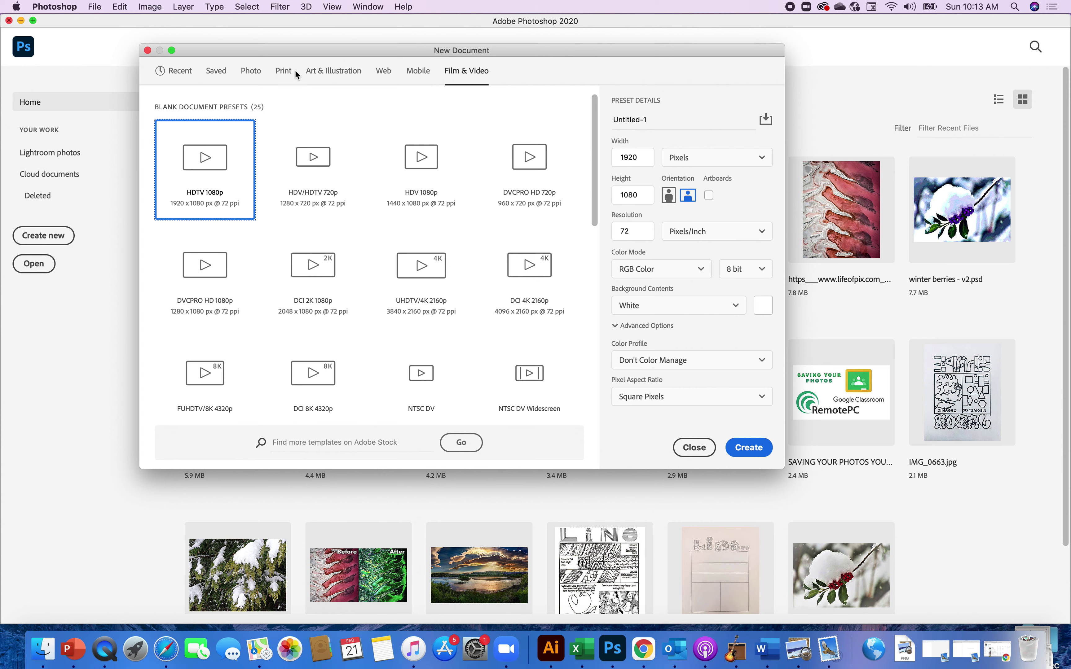
click(286, 71)
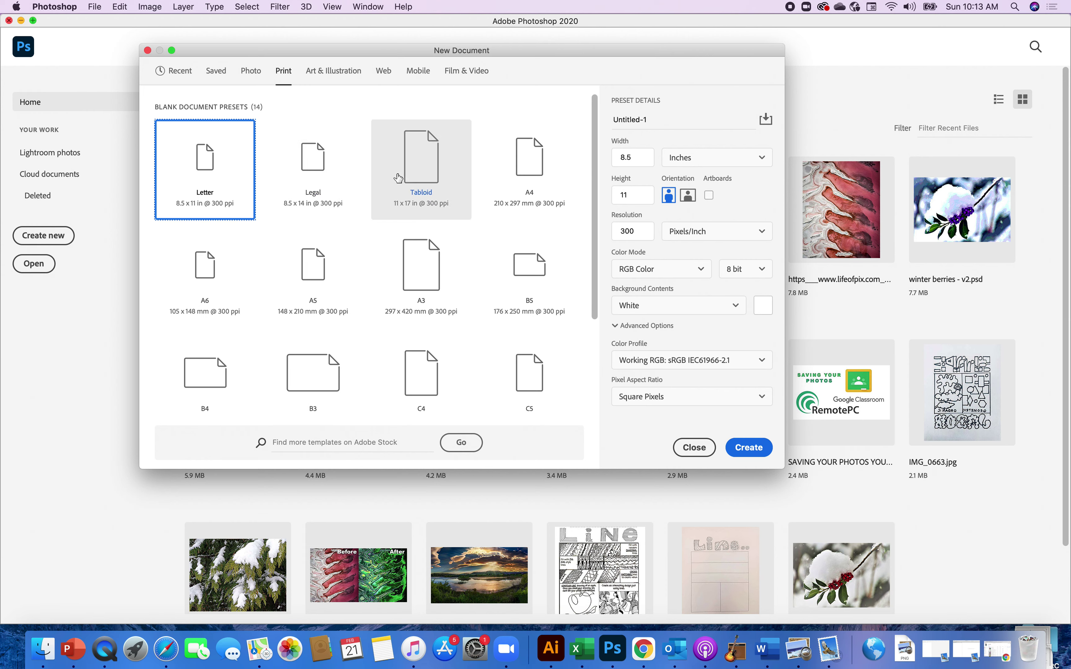
Step: Choose the Legal 8.5 x 14 in preset and name the document 'MrsC-SunsetViews- v3'
click(325, 172)
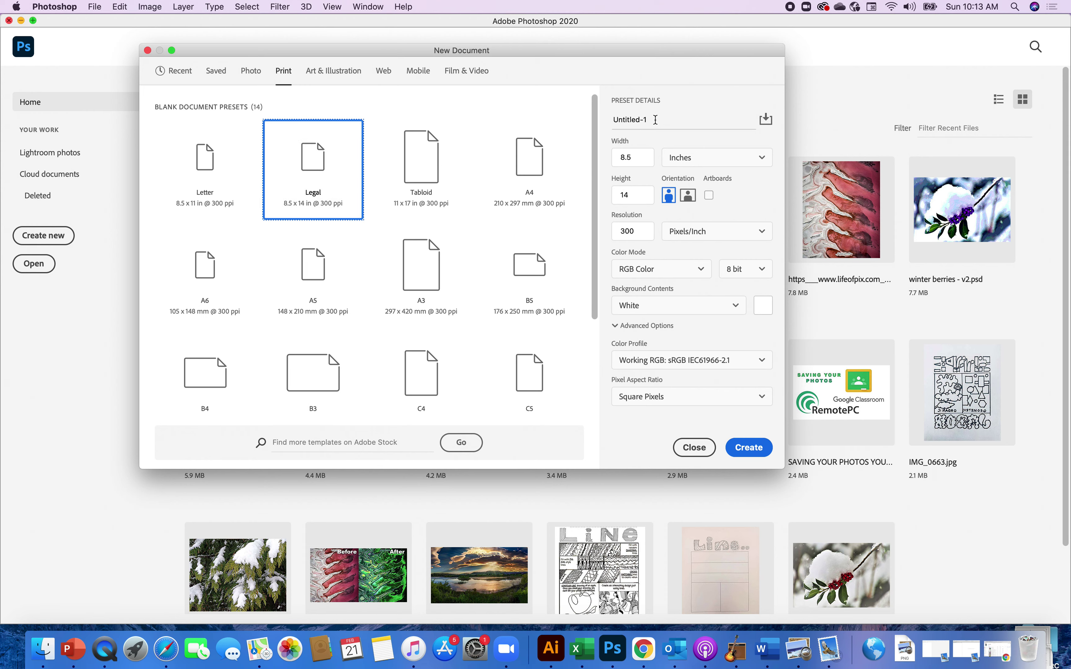
drag(613, 119, 661, 130)
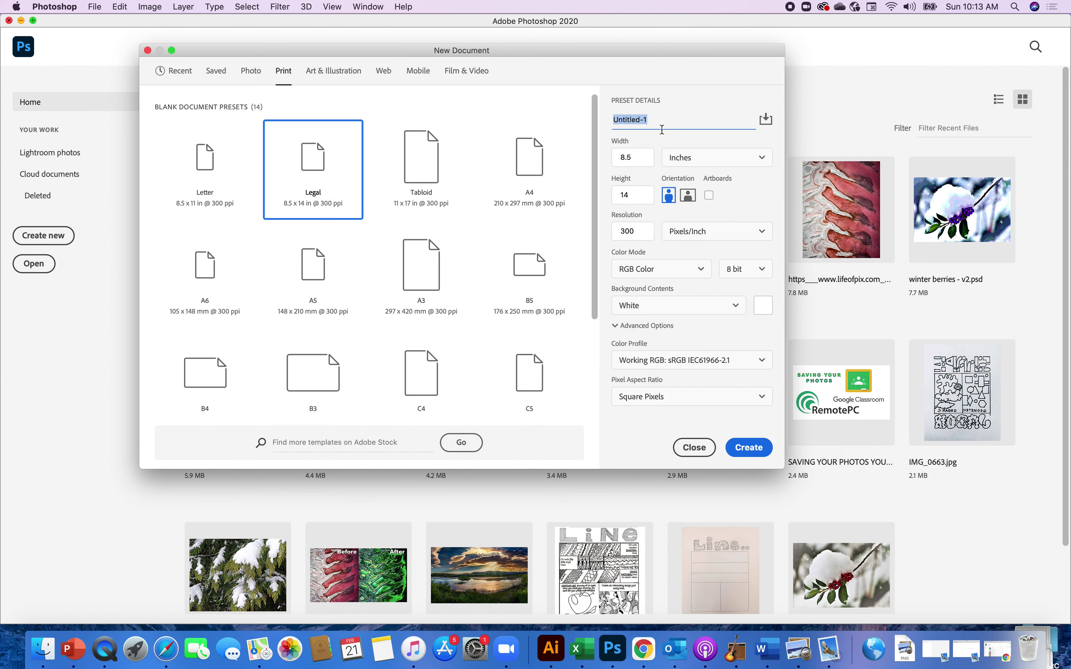
text(SUN)
key(BackSpace)
key(BackSpace)
text(U)
key(BackSpace)
key(BackSpace)
text(MrsC-SunsetViews- v3)
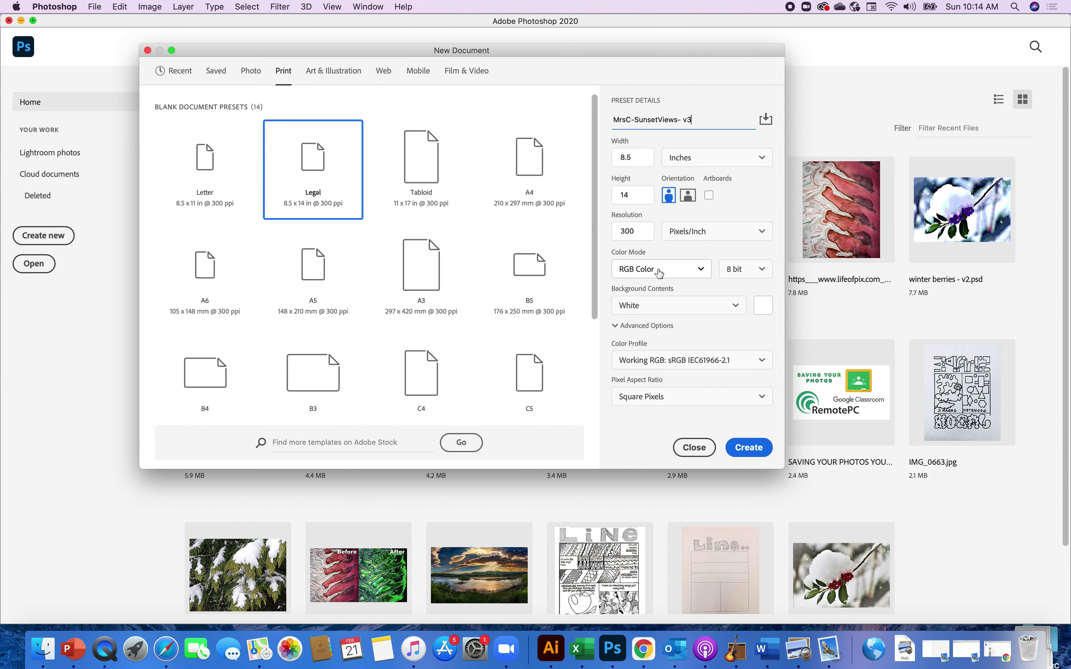
Step: Keep RGB Color mode and create the 2550 x 4200 px, 300 ppi Legal document
click(703, 268)
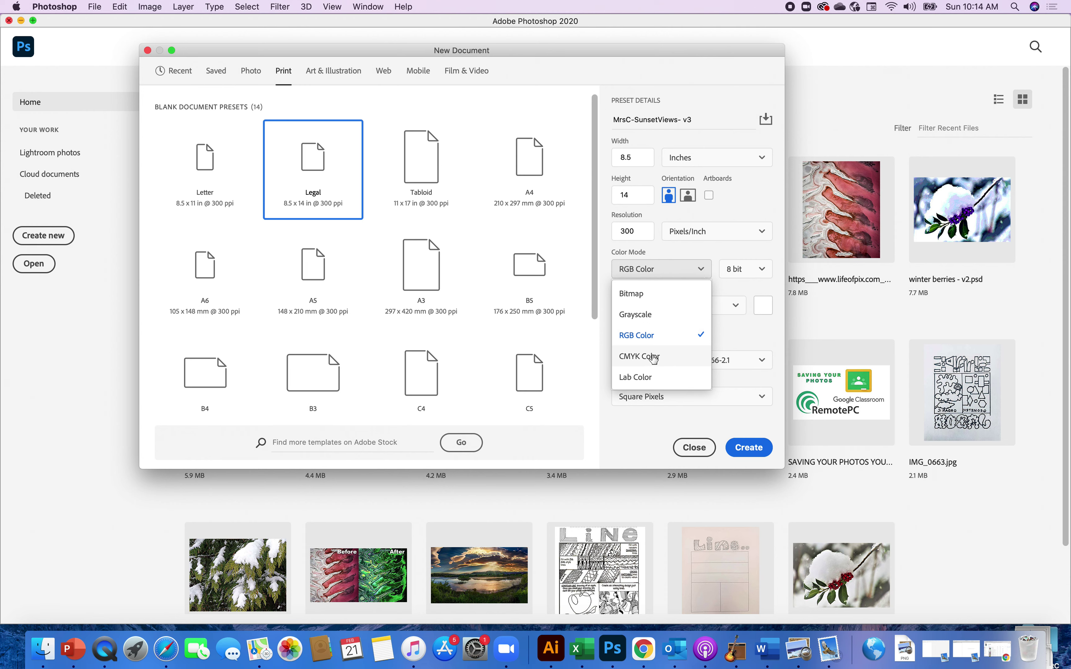
click(660, 271)
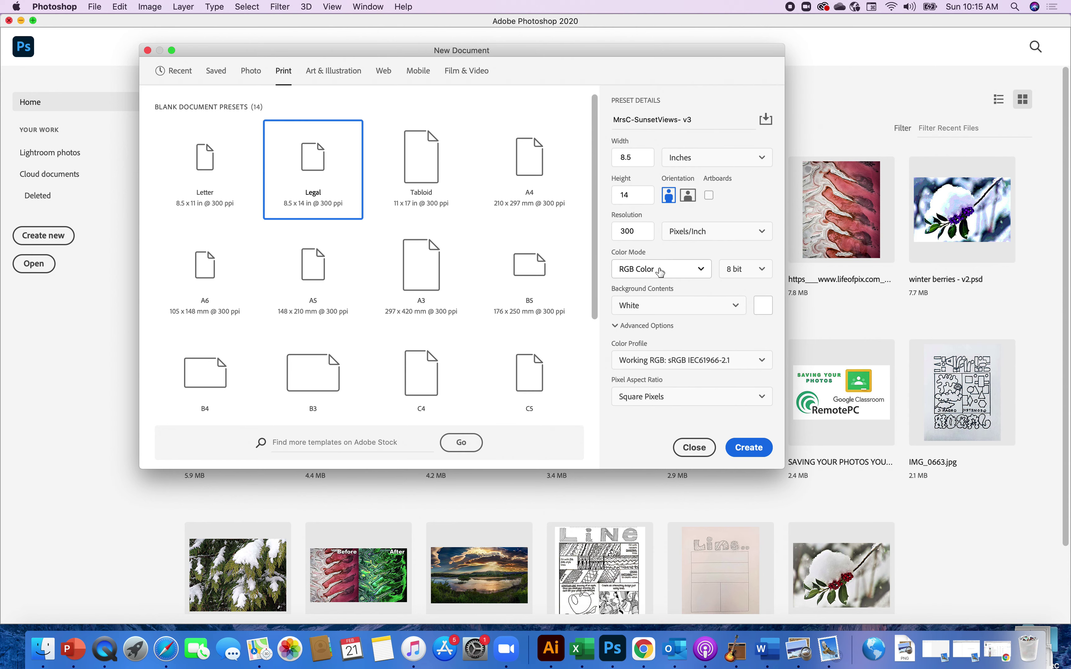
click(750, 448)
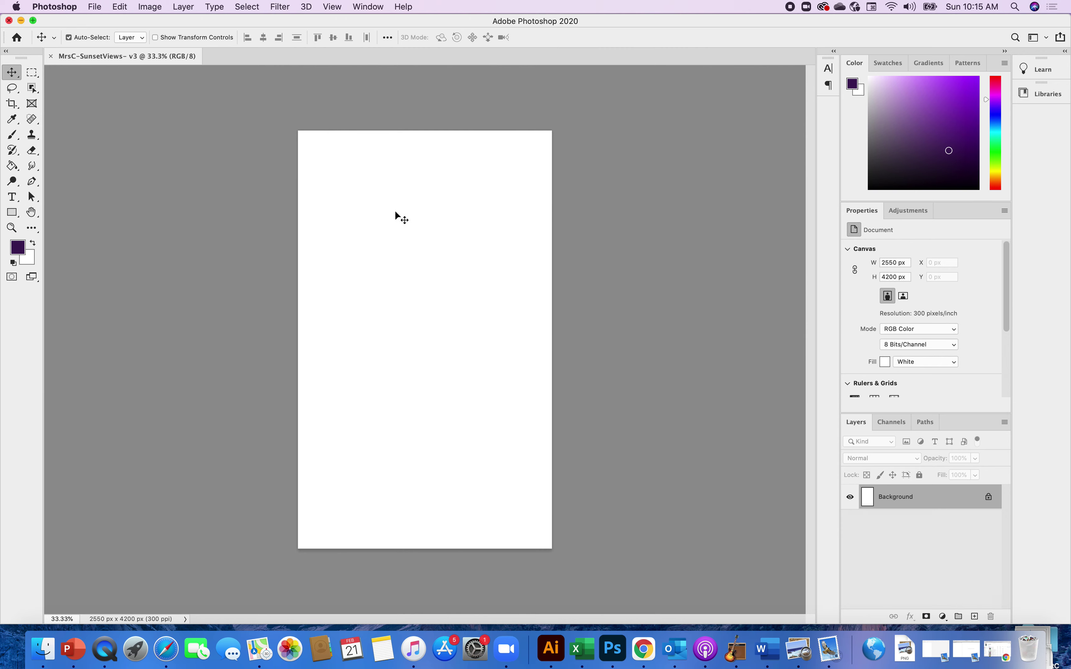
Step: Open sunrise-2125136_1920.jpg from the MOUNTAIN VIEW folder through File > Open
click(95, 9)
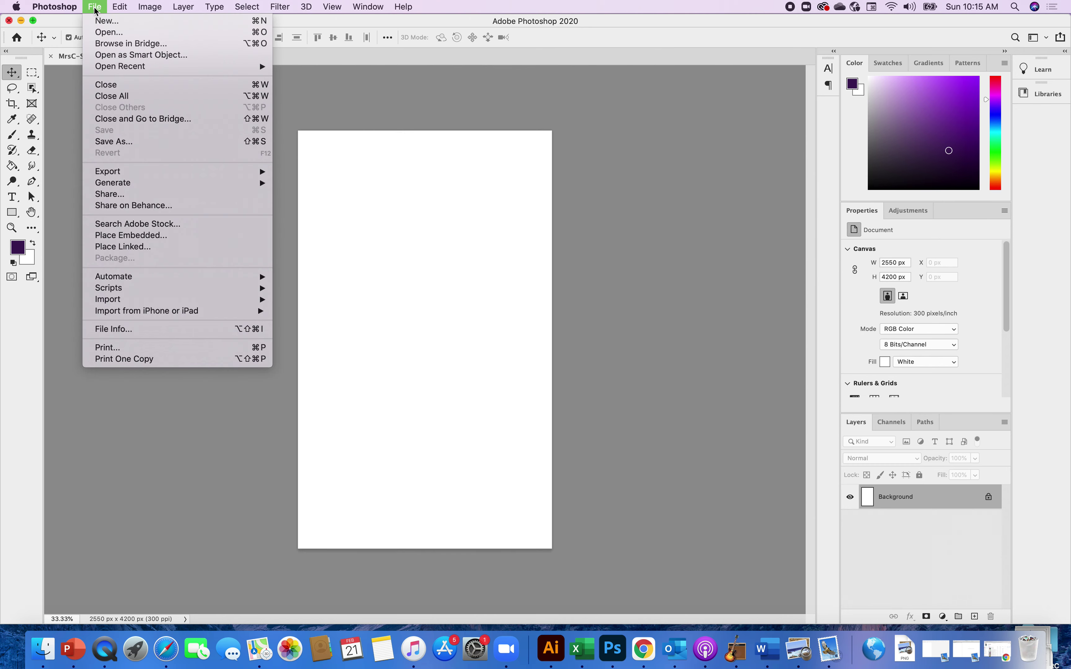
click(108, 32)
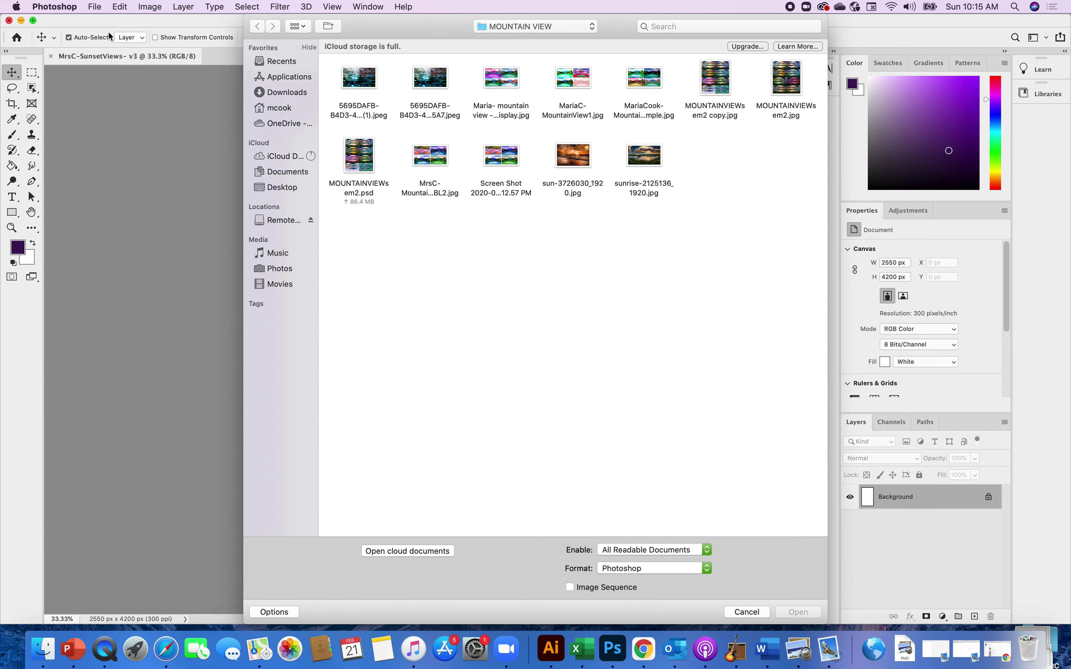
click(647, 158)
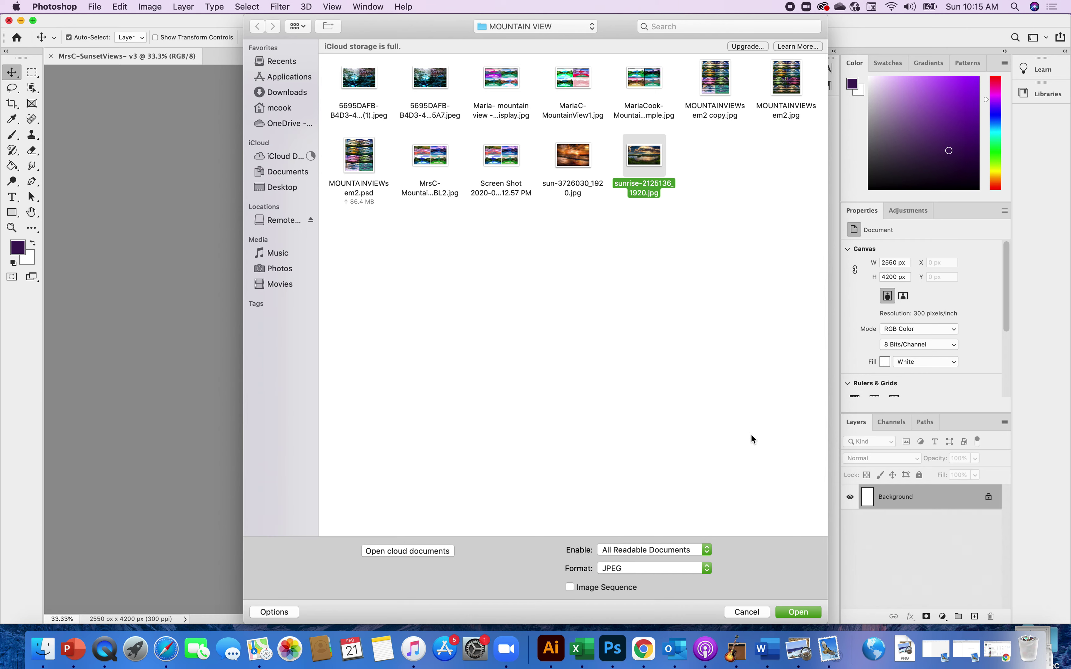
click(796, 612)
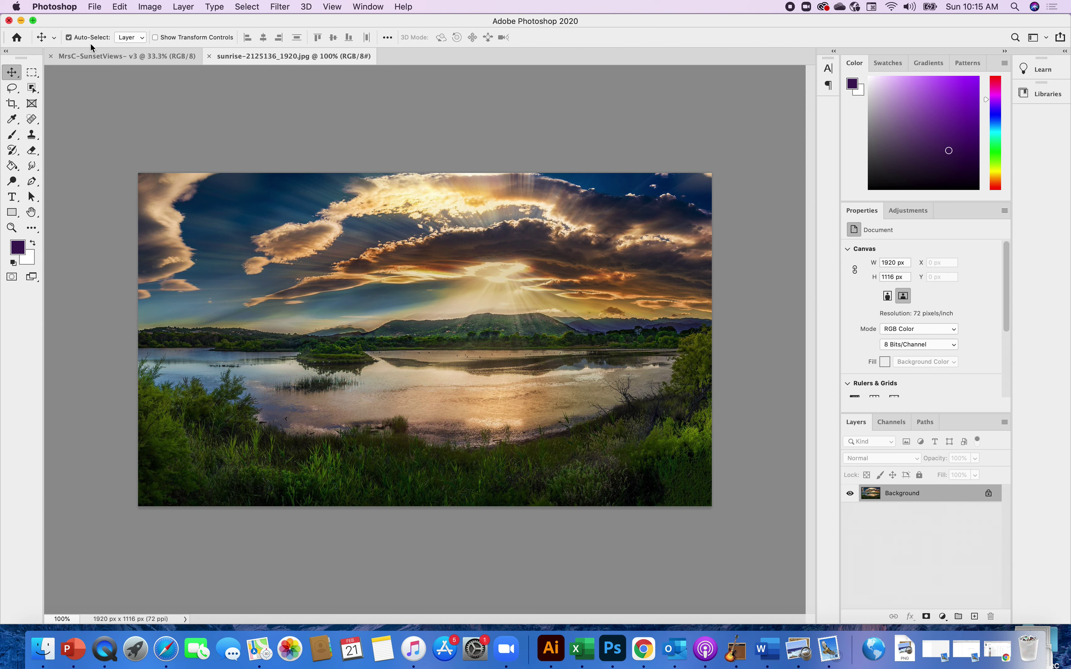
Step: Select the Rectangular Marquee tool for the sunrise photo
click(31, 73)
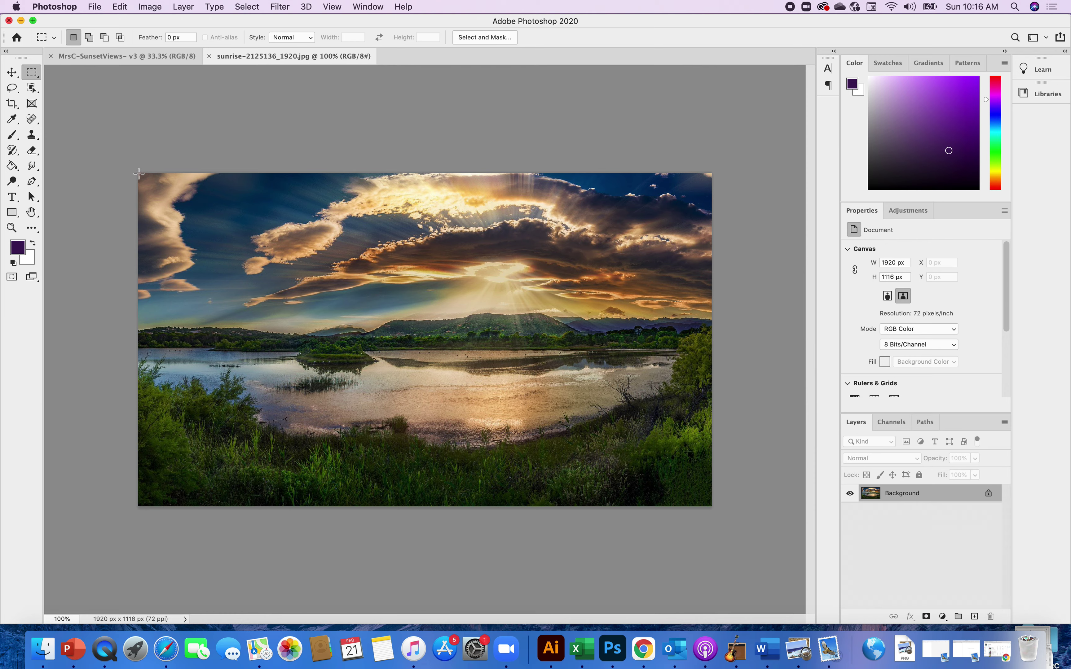
Step: Marquee-select the whole sunrise photo edge to edge and switch to the Move tool
drag(139, 173, 711, 506)
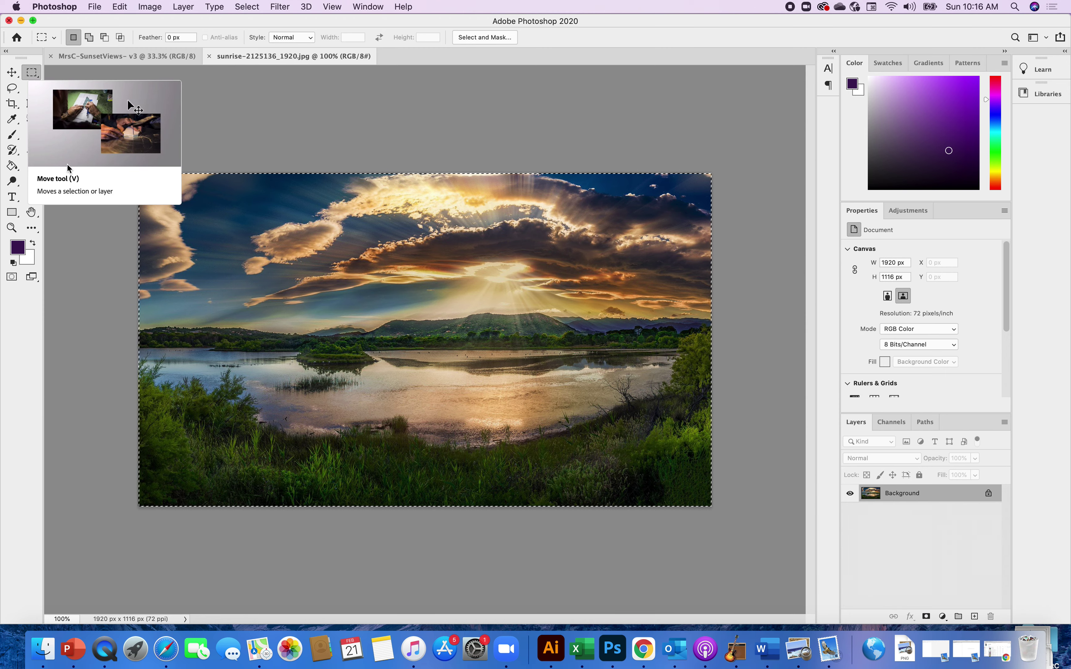
click(12, 75)
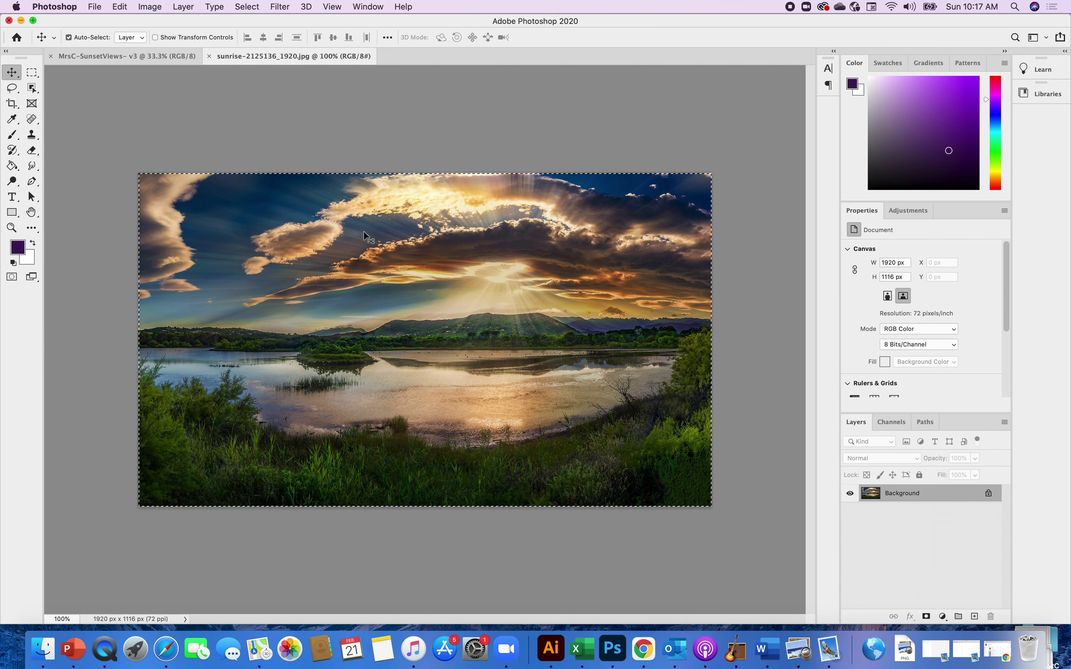
Step: Drag the selected sunrise photo onto the MrsC-SunsetViews canvas as Layer 1, then return to the sunrise tab
drag(364, 235, 153, 59)
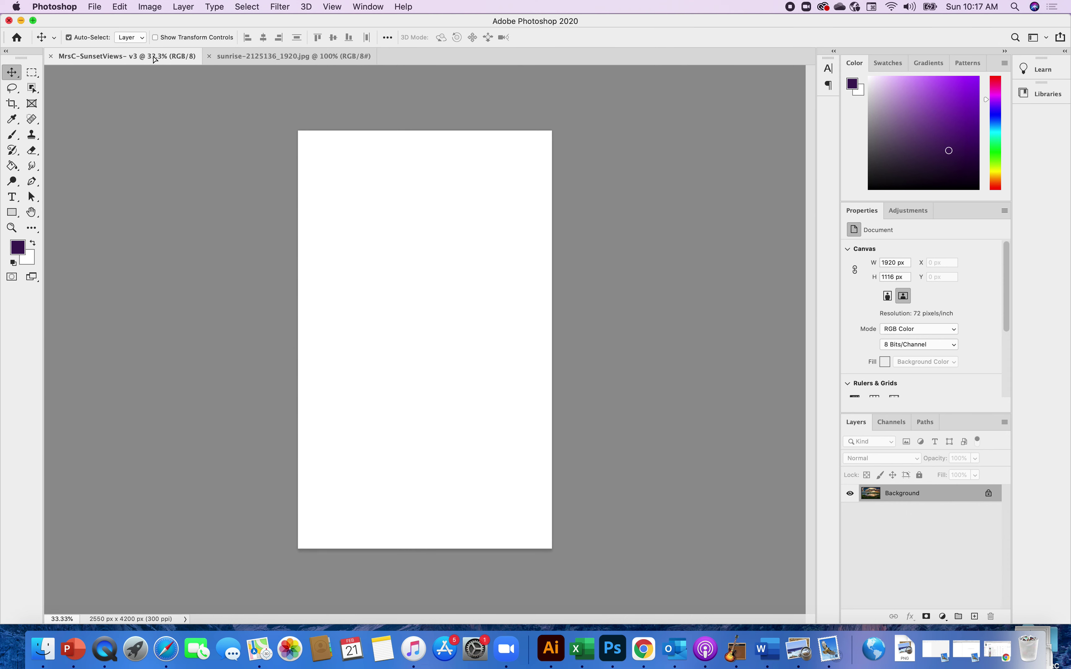
drag(154, 59, 365, 221)
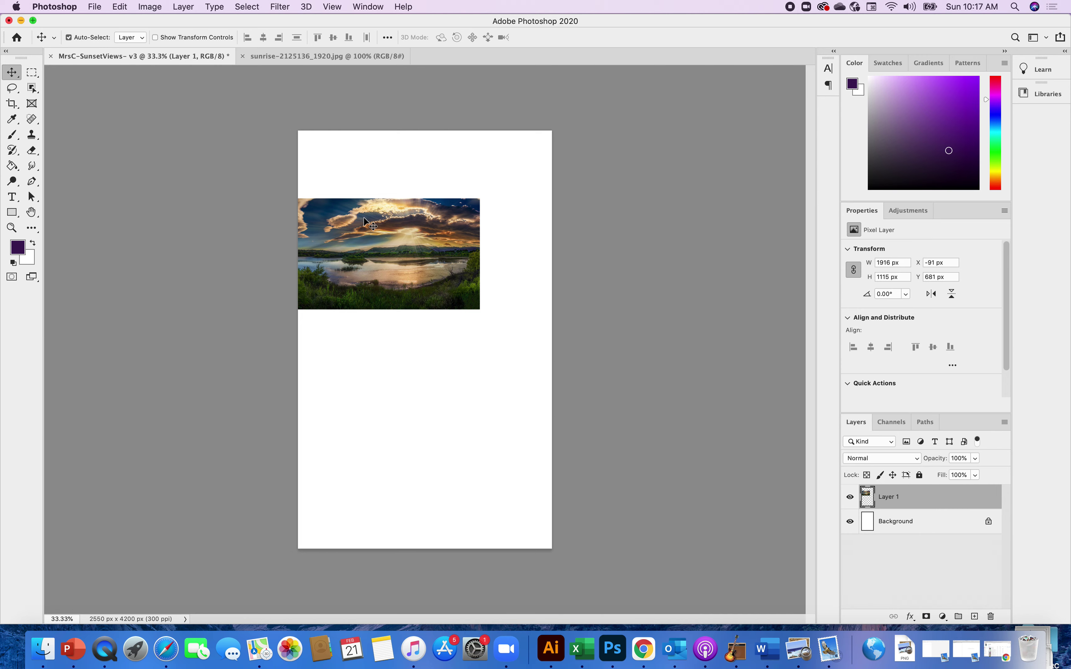
click(327, 56)
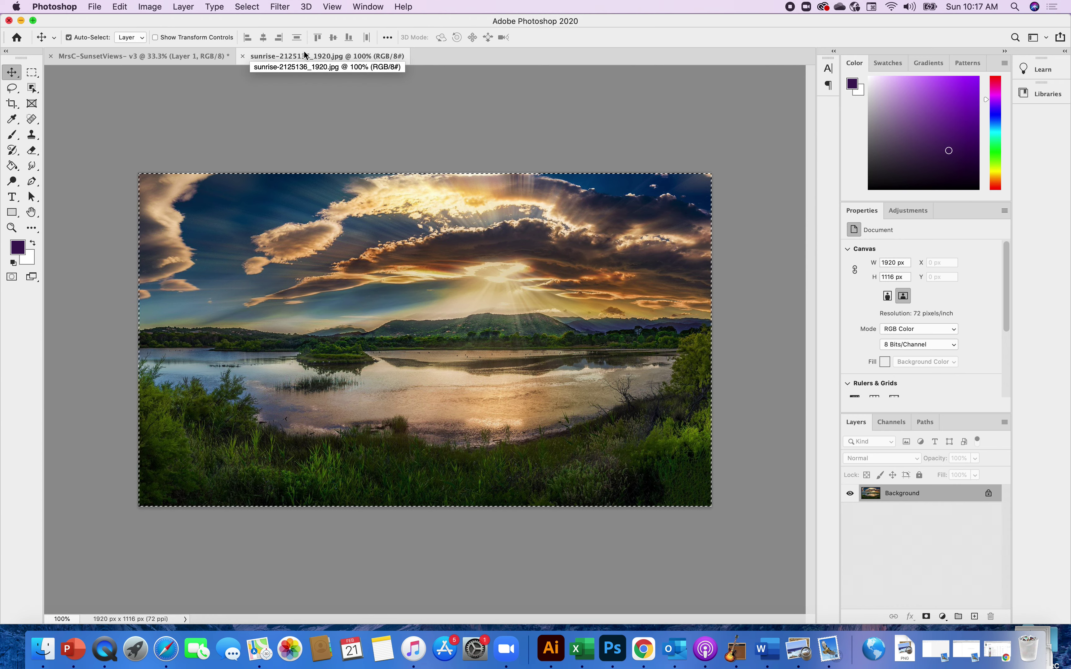
Step: Close sunrise-2125136_1920.jpg and move Layer 1 flush left to X 0 px, Y 81 px
click(243, 56)
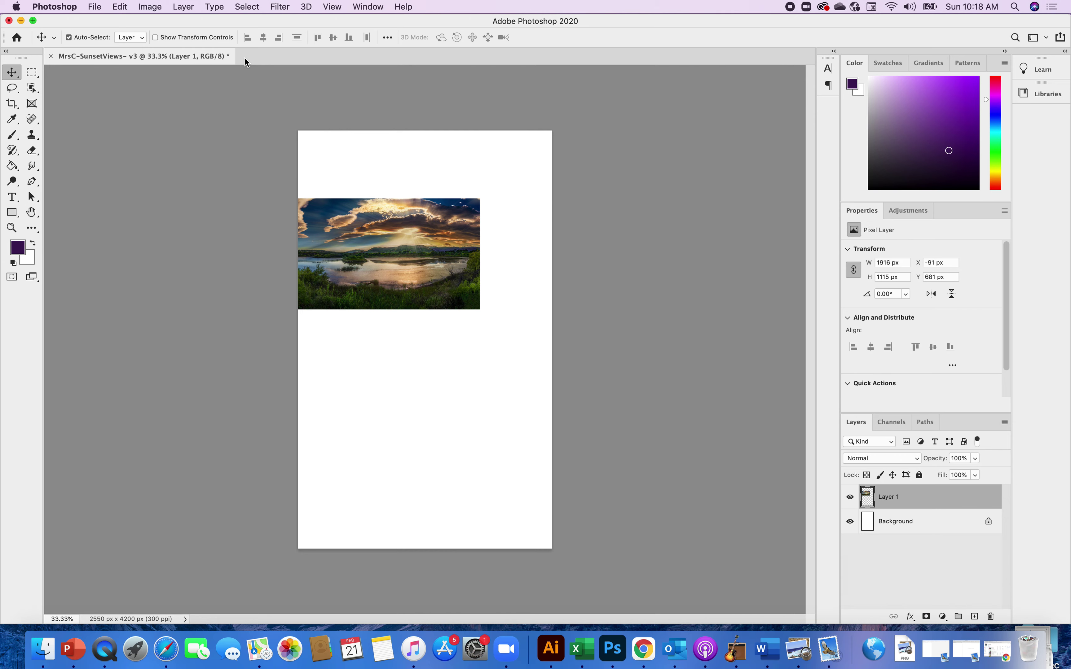
drag(363, 264, 371, 207)
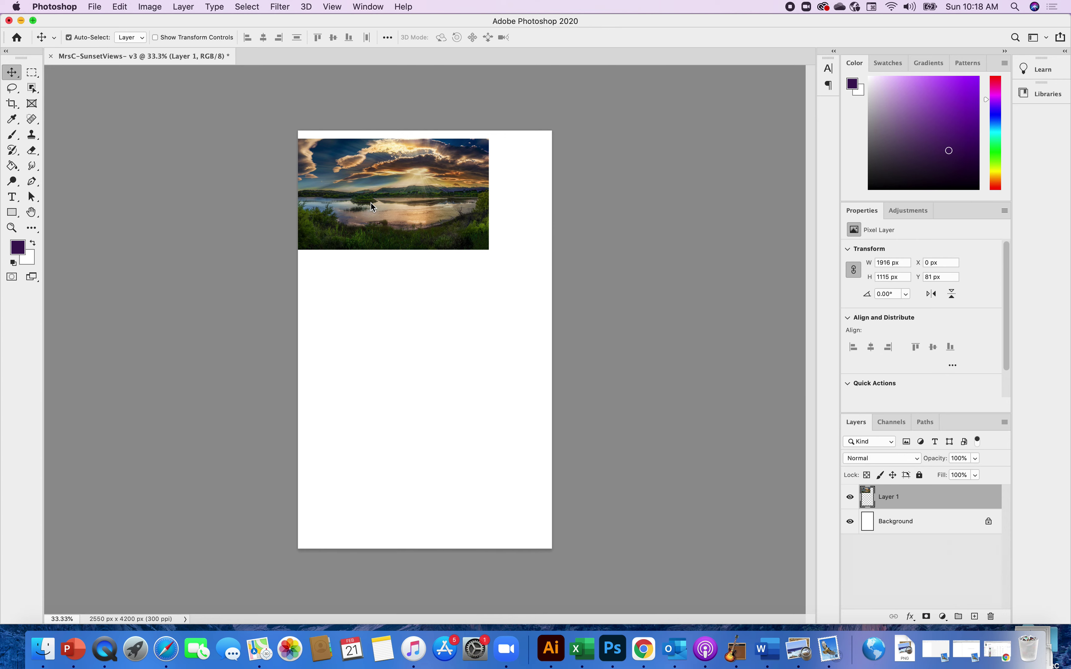
Step: Zoom the SunsetViews view in twice to 66.7% and scroll up to the page top
click(332, 6)
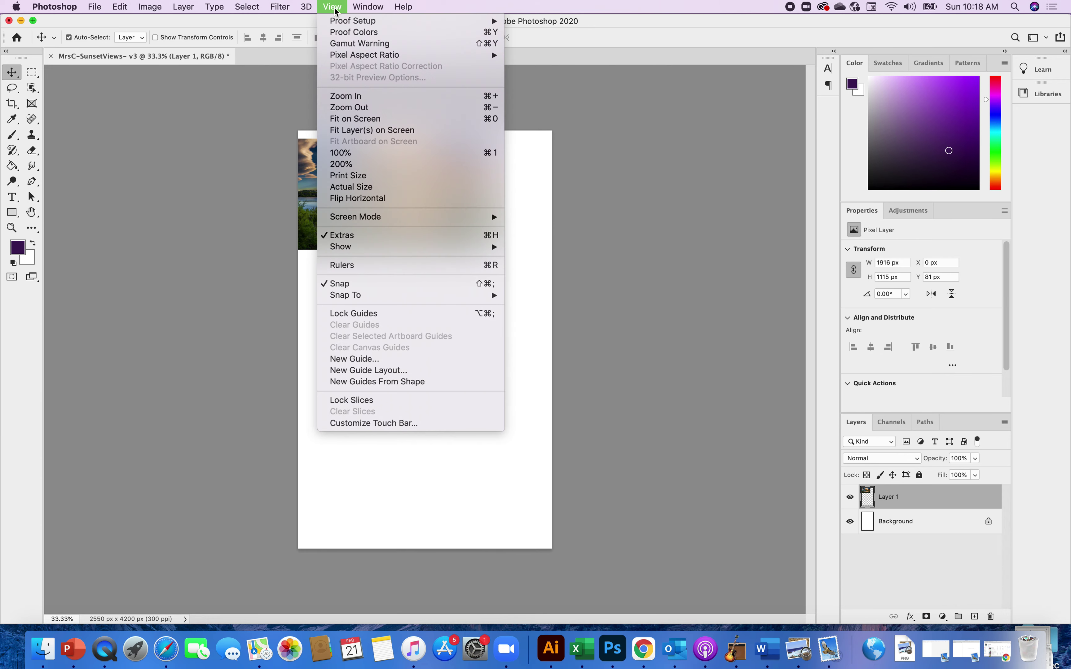
click(346, 97)
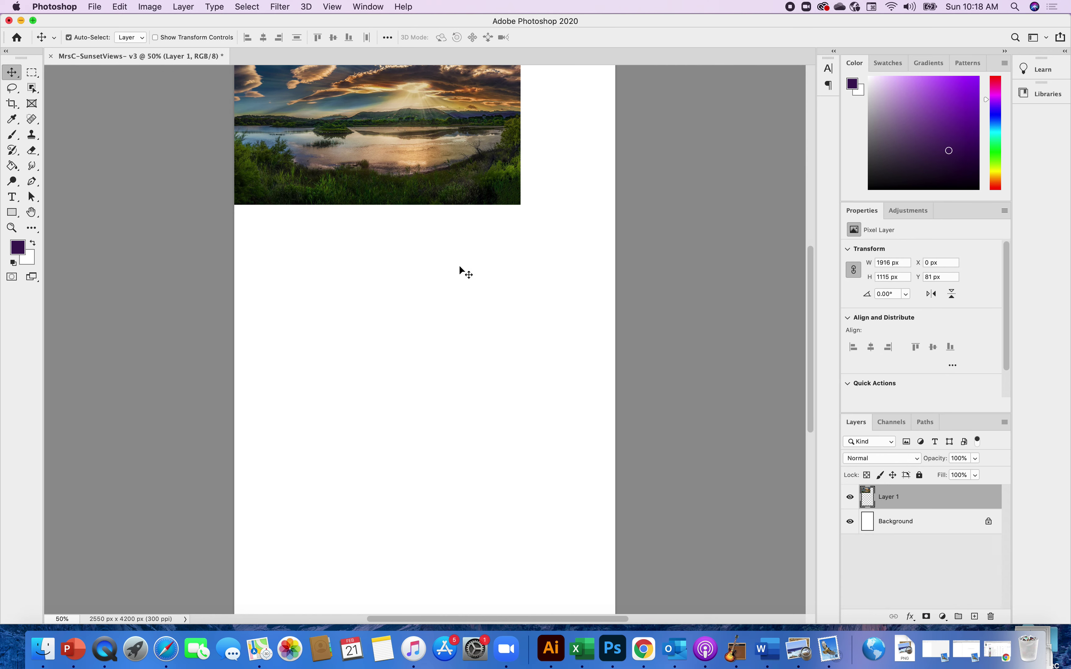
scroll(460, 271, up, 3)
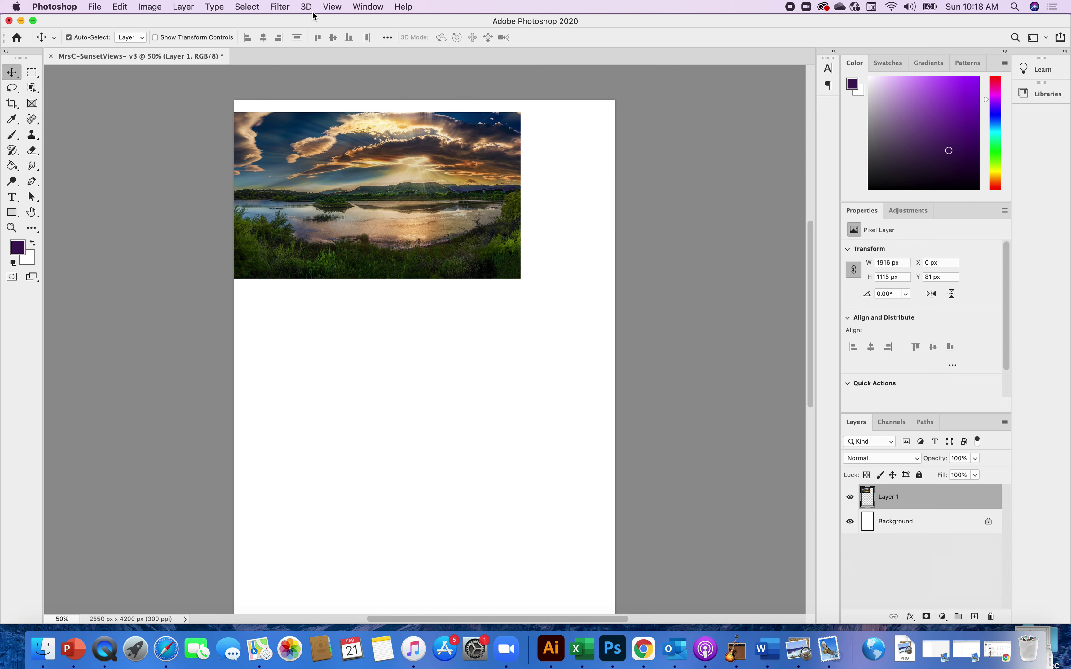
click(332, 7)
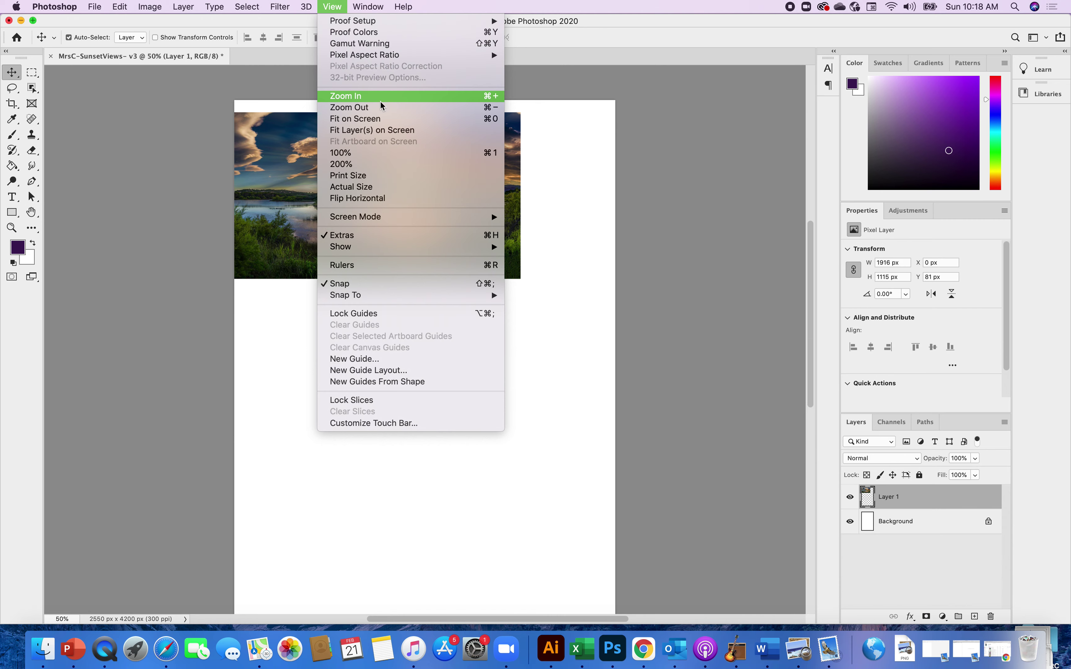
click(702, 212)
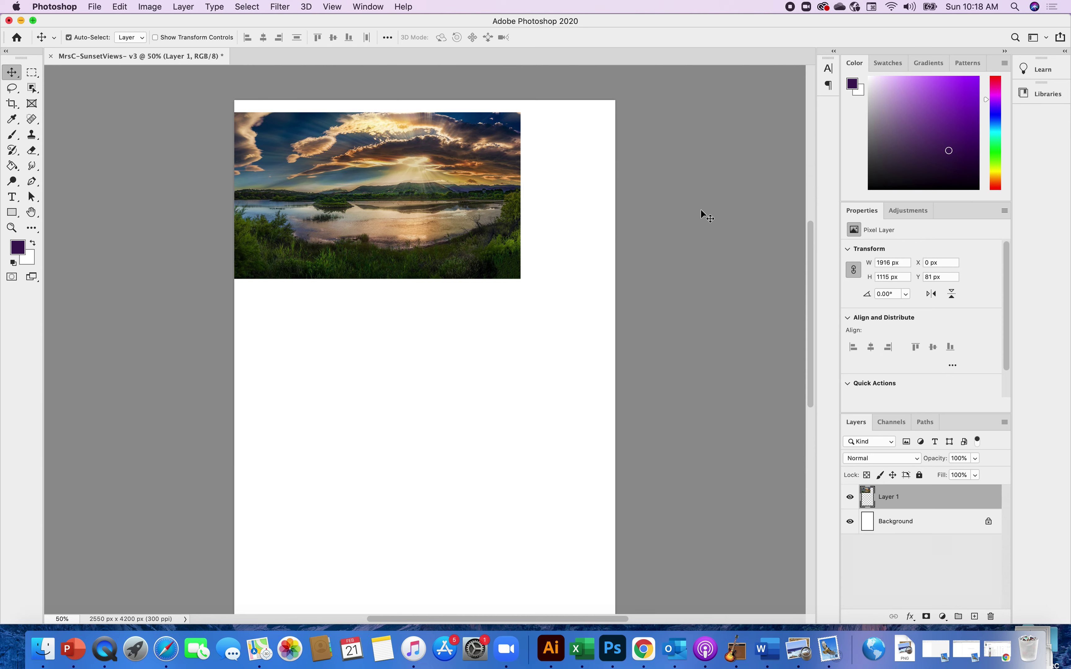
click(332, 7)
click(355, 96)
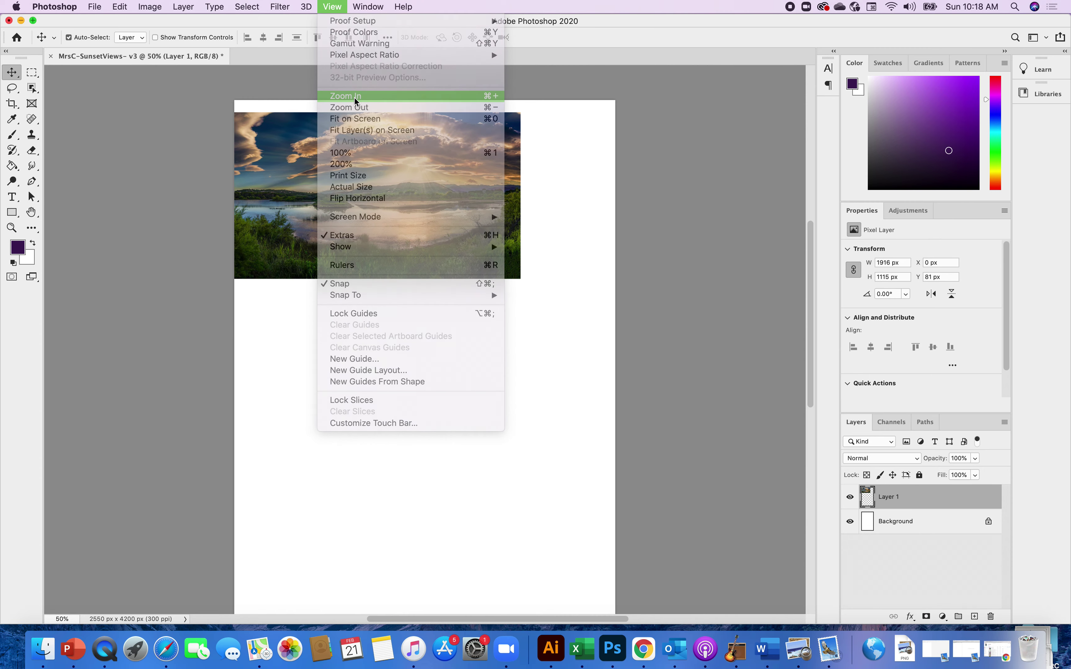
scroll(555, 240, up, 3)
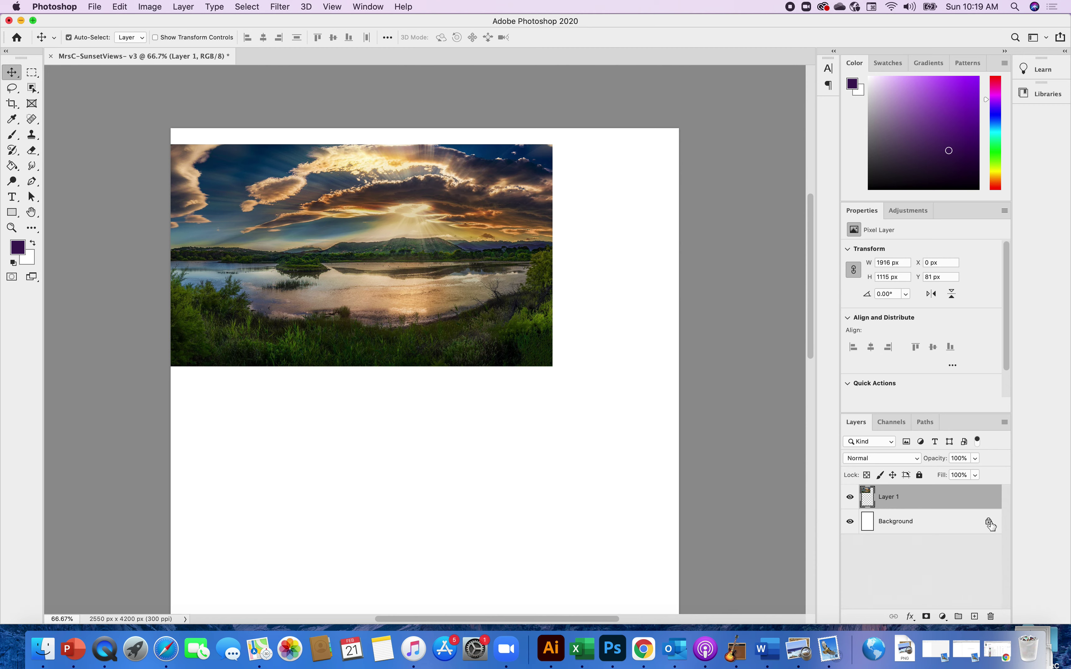
click(942, 618)
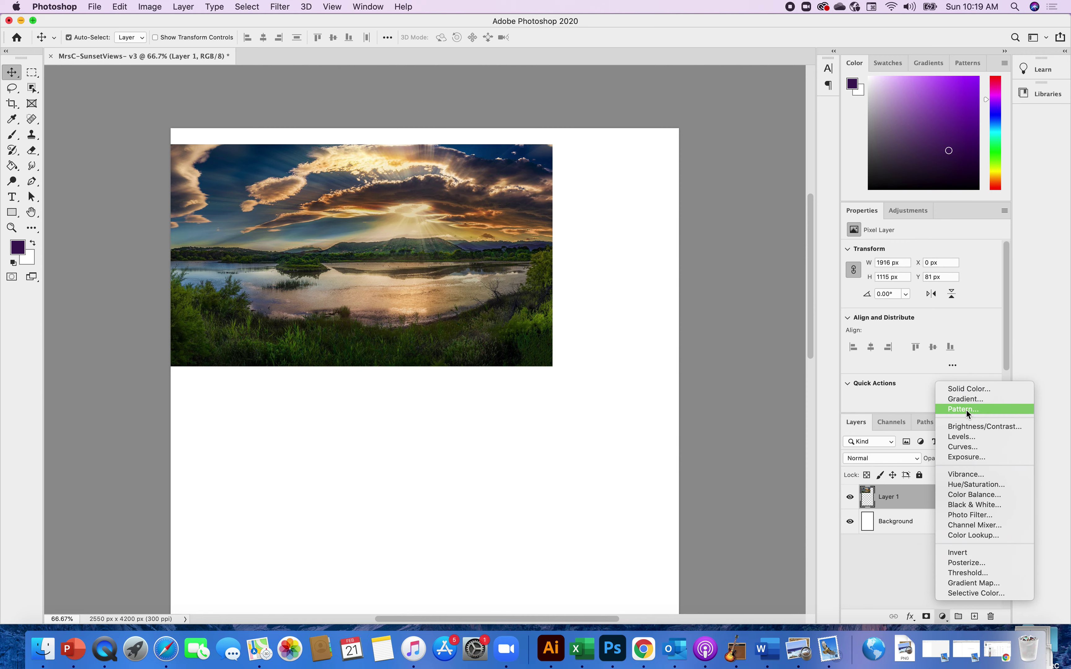
click(966, 390)
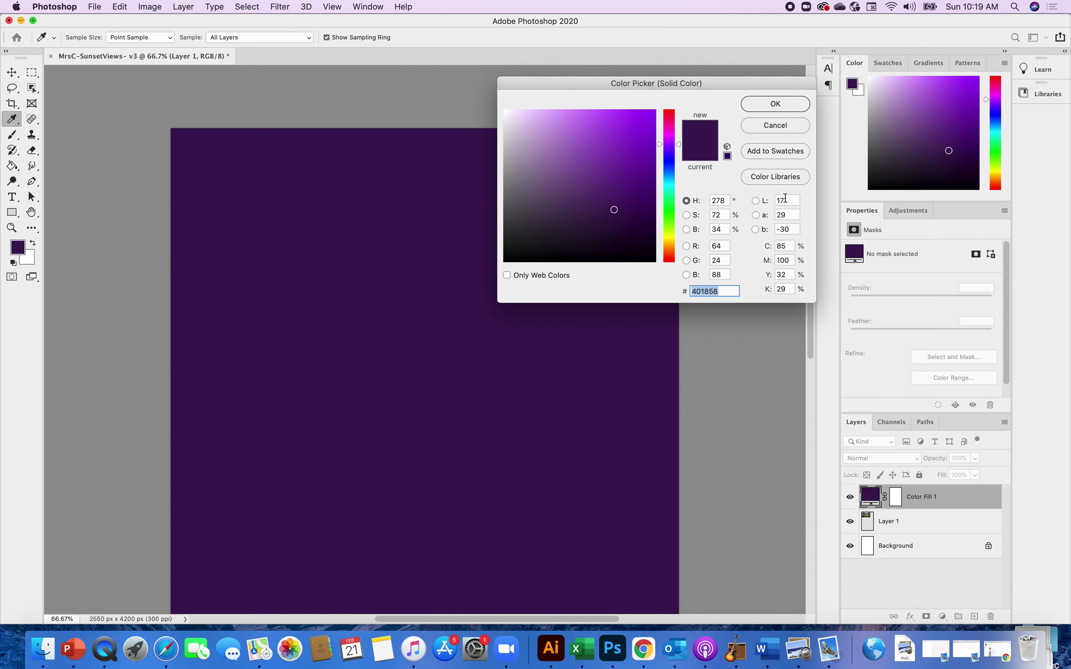
click(775, 126)
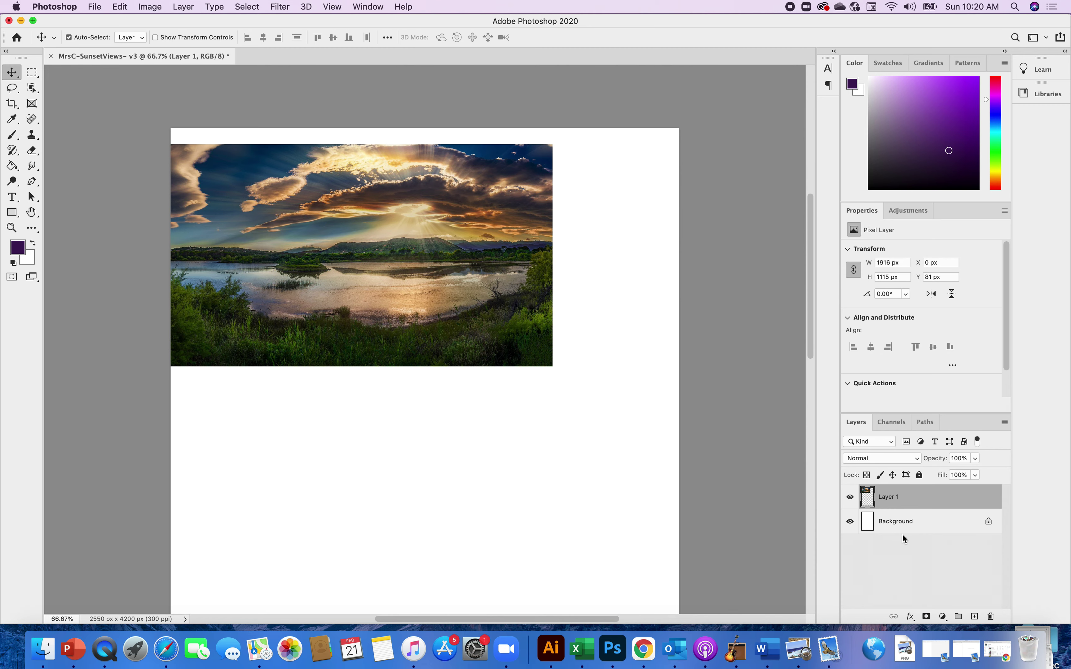
click(910, 523)
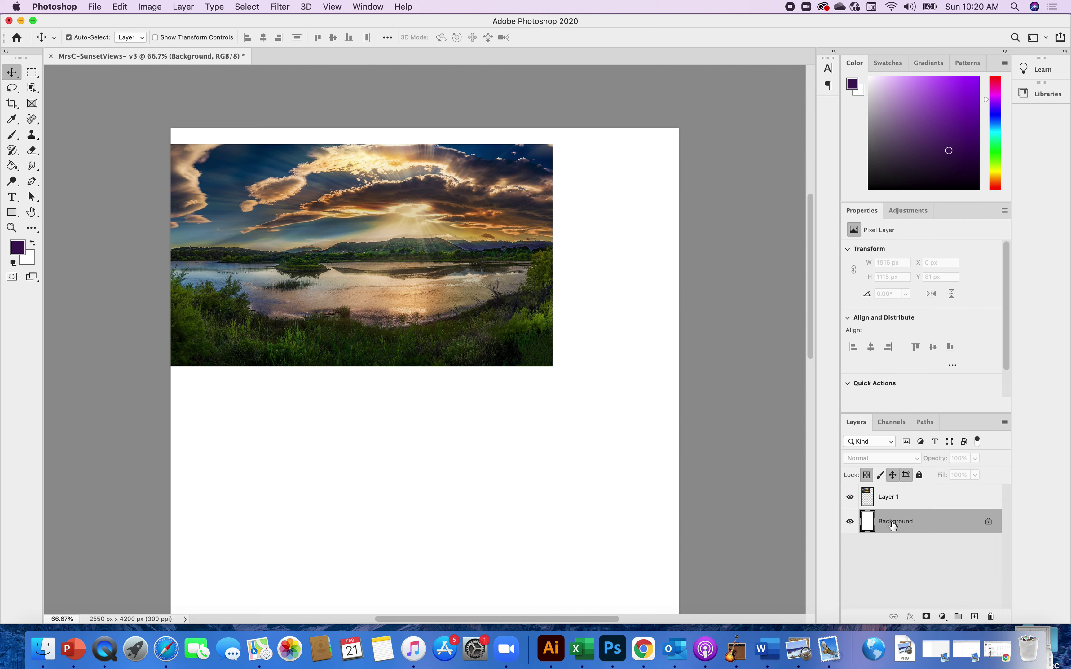
click(943, 619)
click(965, 389)
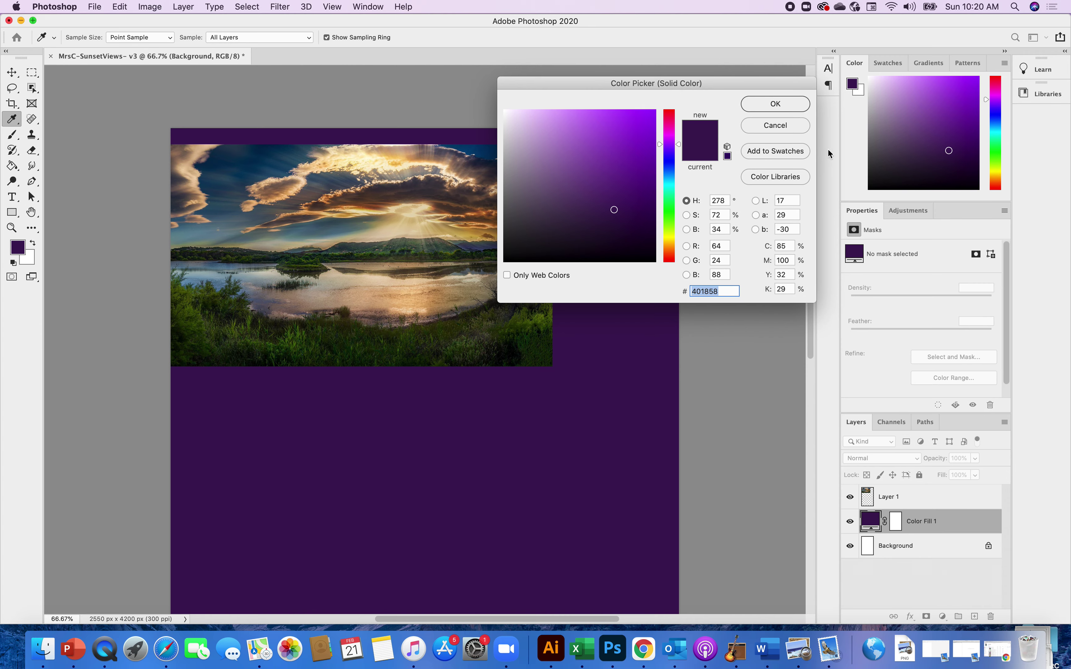
click(769, 104)
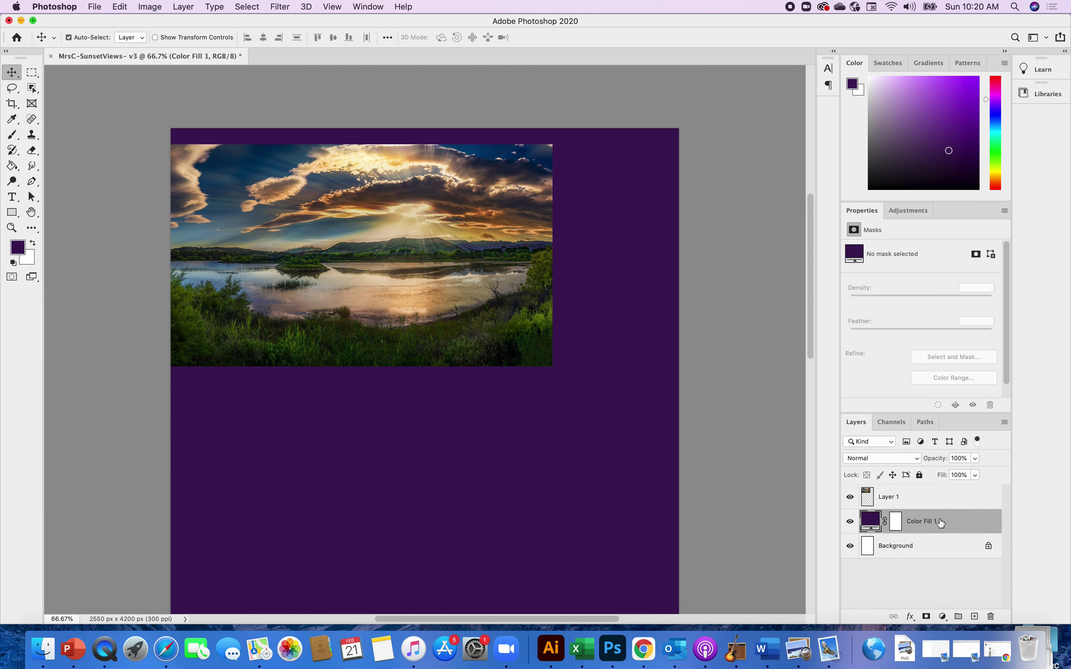
drag(939, 522, 992, 619)
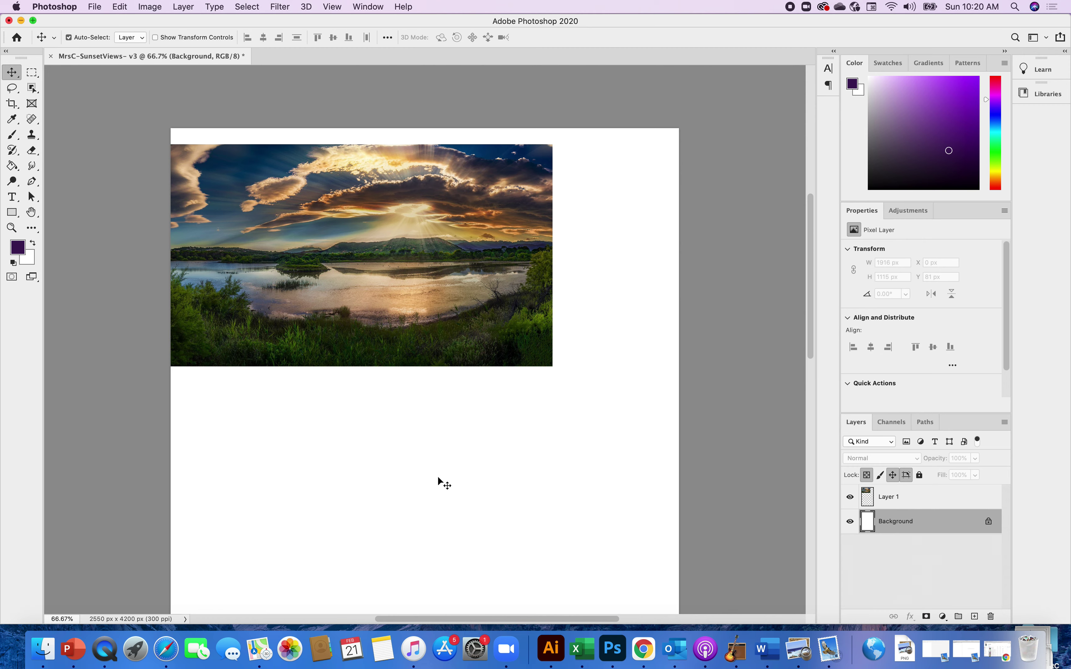
click(348, 294)
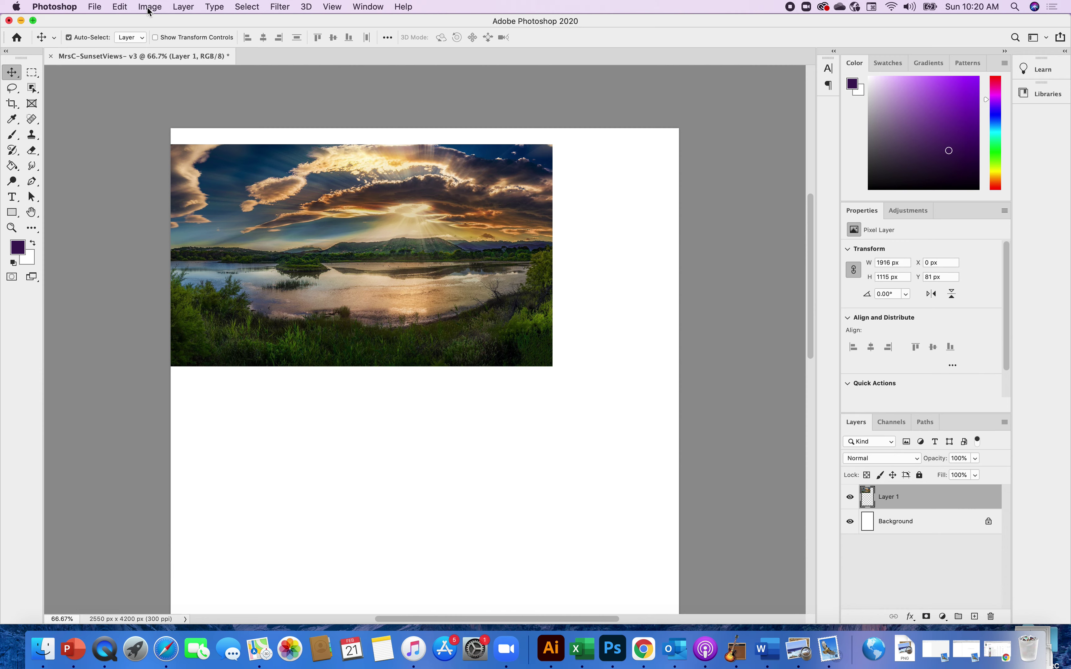
Step: Scale Layer 1's sunrise photo to 70.43% (about 1349 x 786 px) in the canvas's top-left corner
click(120, 7)
mouse_move(150, 285)
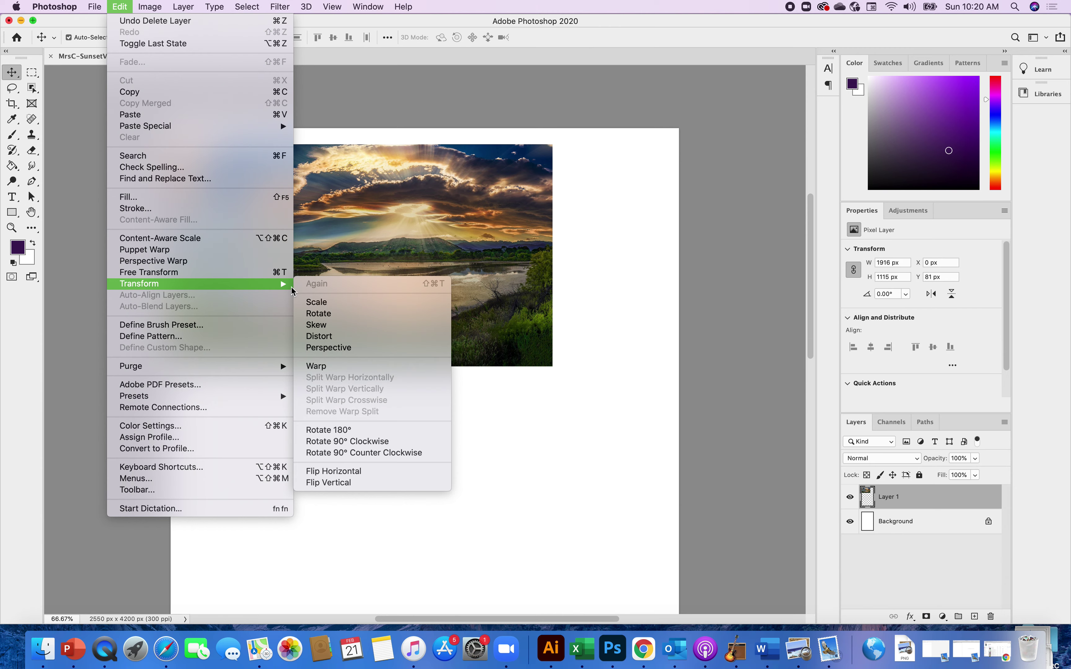
click(328, 305)
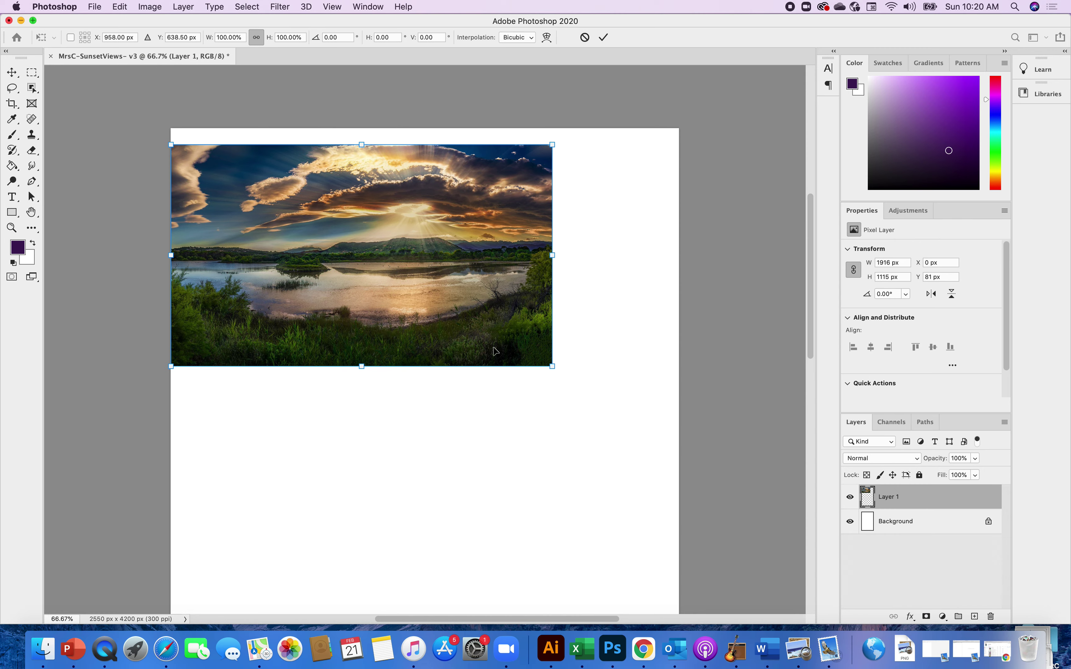
drag(552, 366, 452, 304)
drag(373, 274, 375, 260)
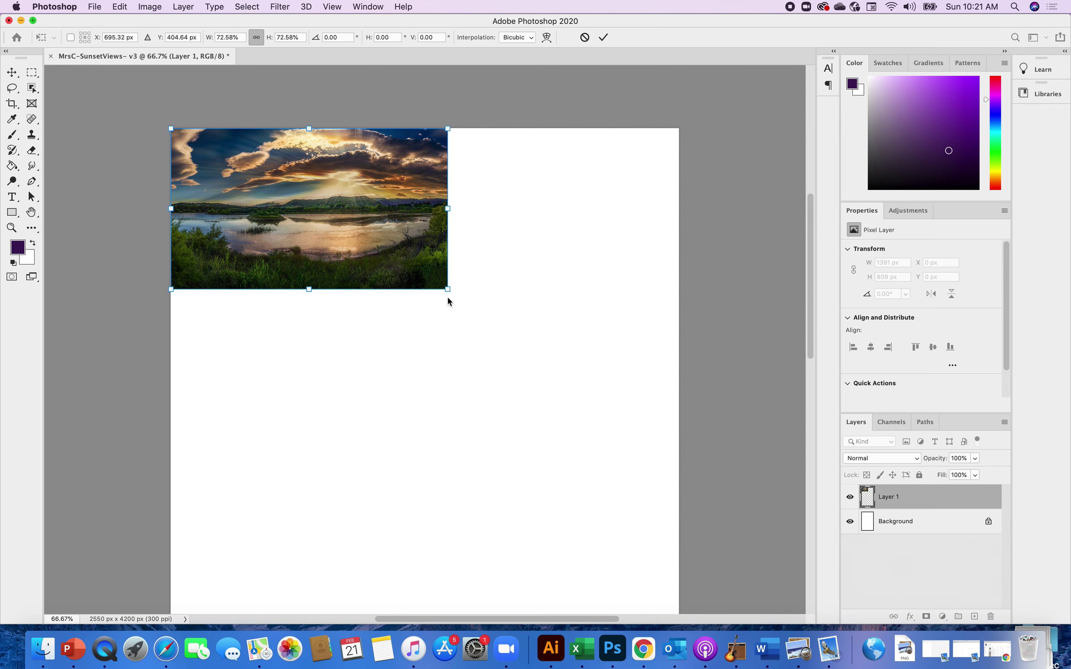
drag(448, 290, 439, 284)
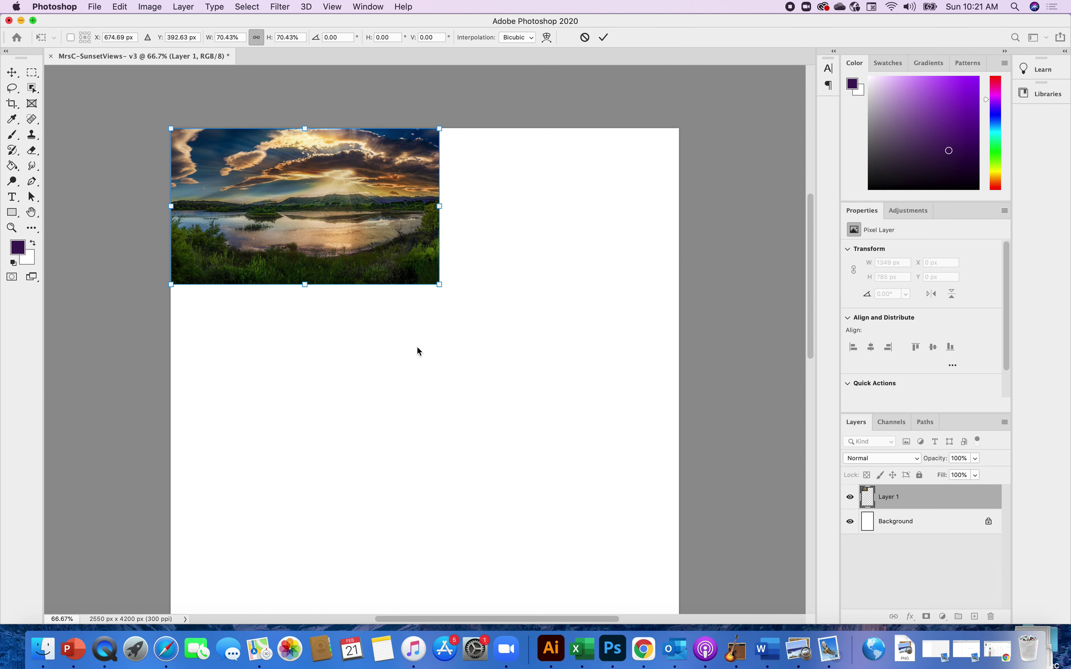
click(417, 346)
click(332, 7)
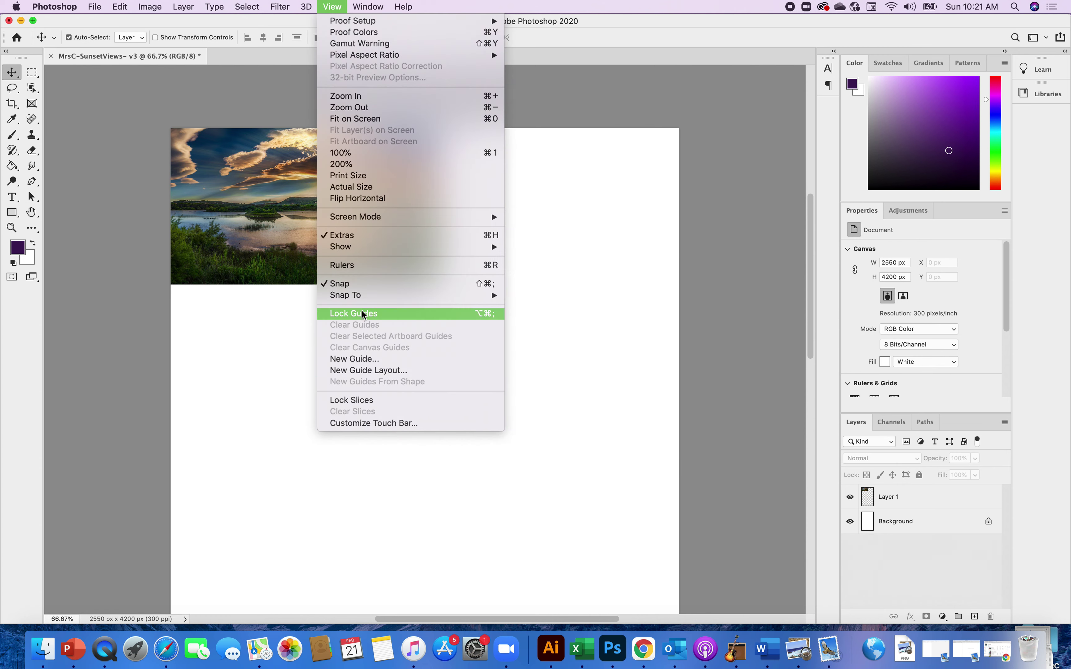
mouse_move(360, 9)
mouse_move(349, 299)
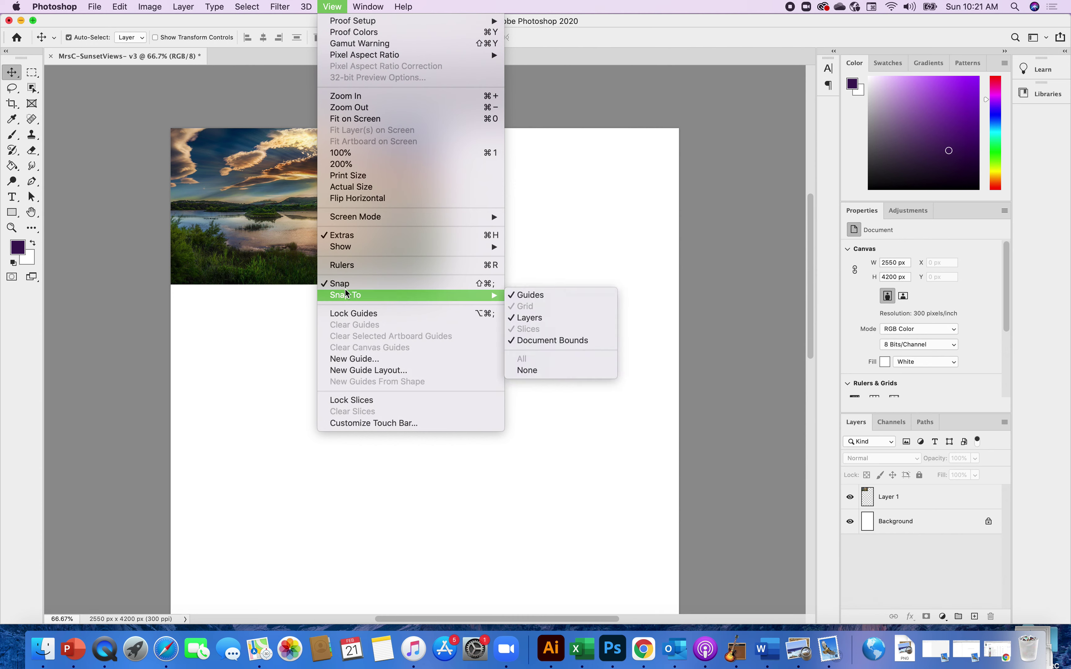
click(578, 419)
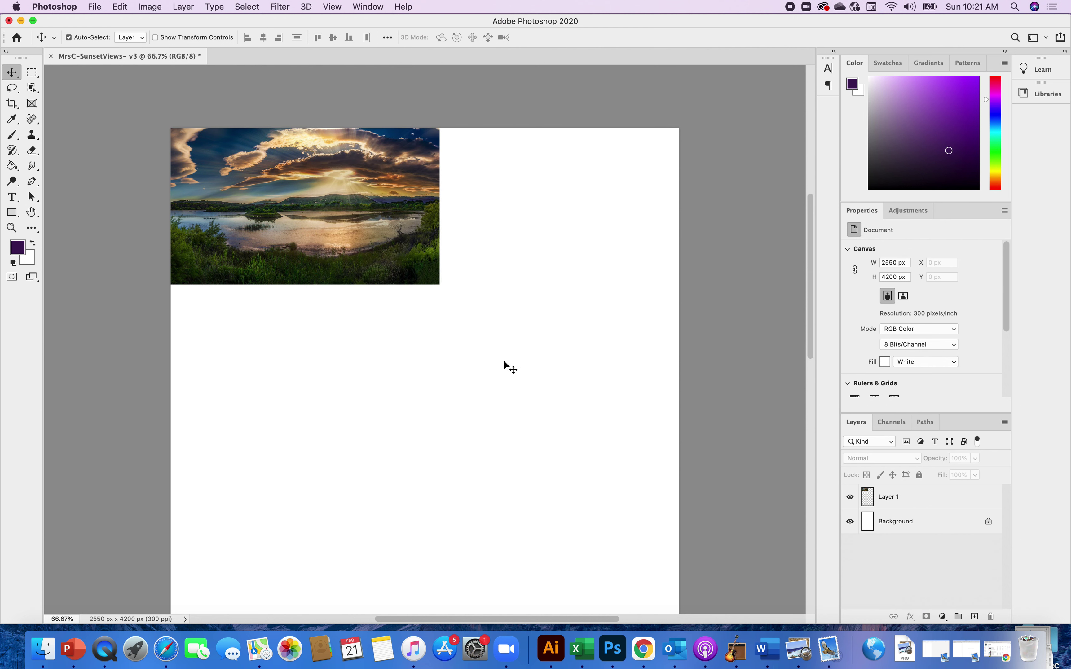
click(332, 6)
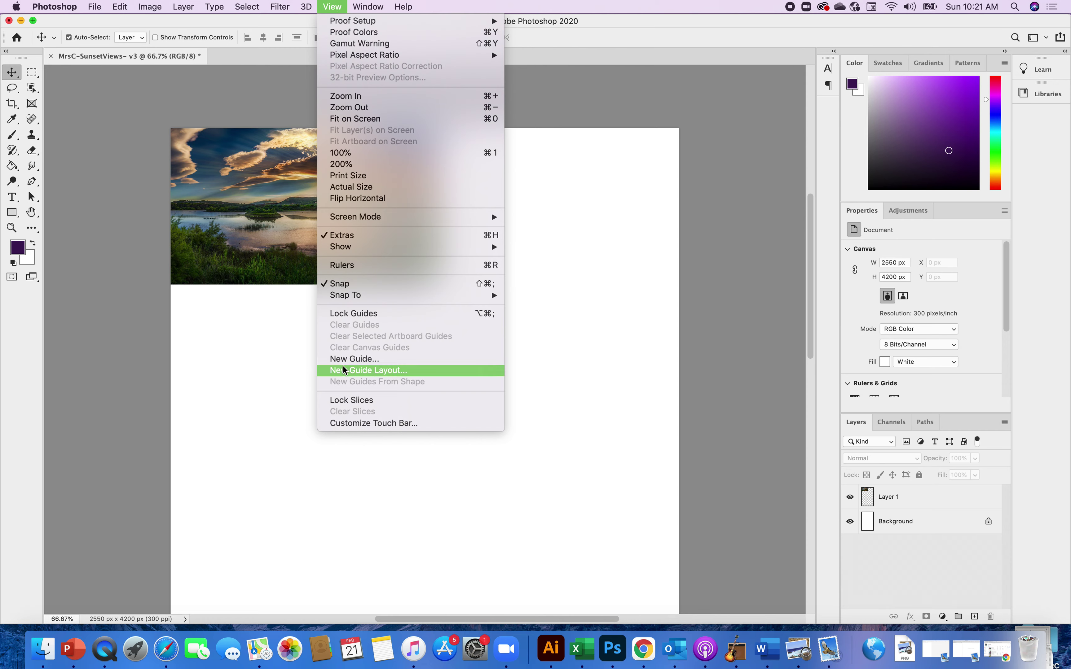
click(333, 283)
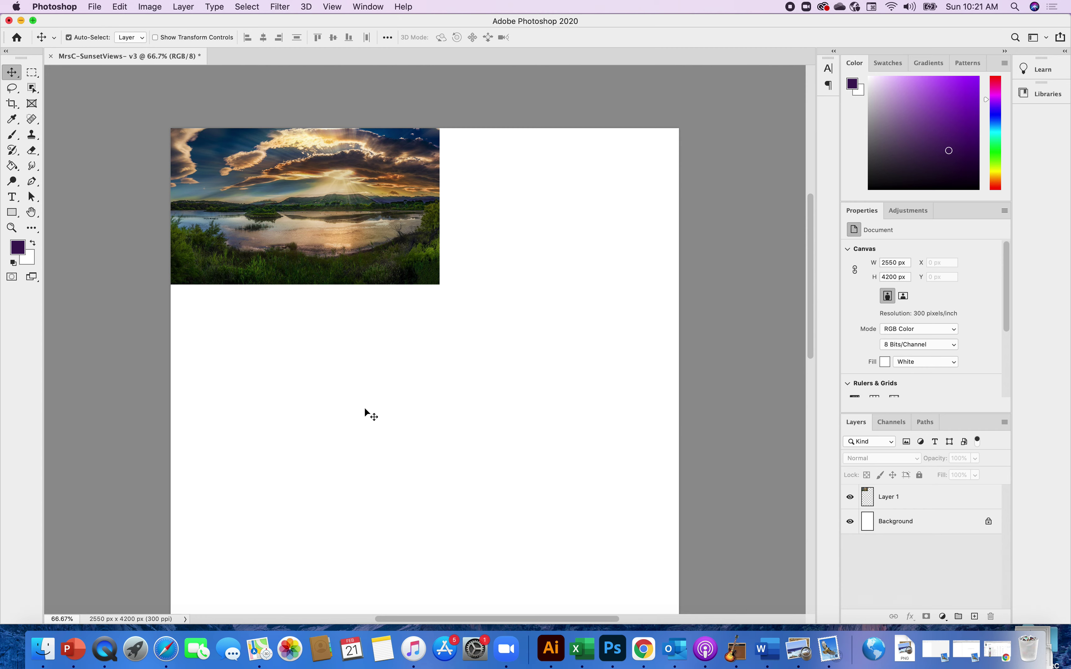
Step: Copy Layer 1 and paste it as Layer 2 at X 600 px, Y 827 px
click(364, 272)
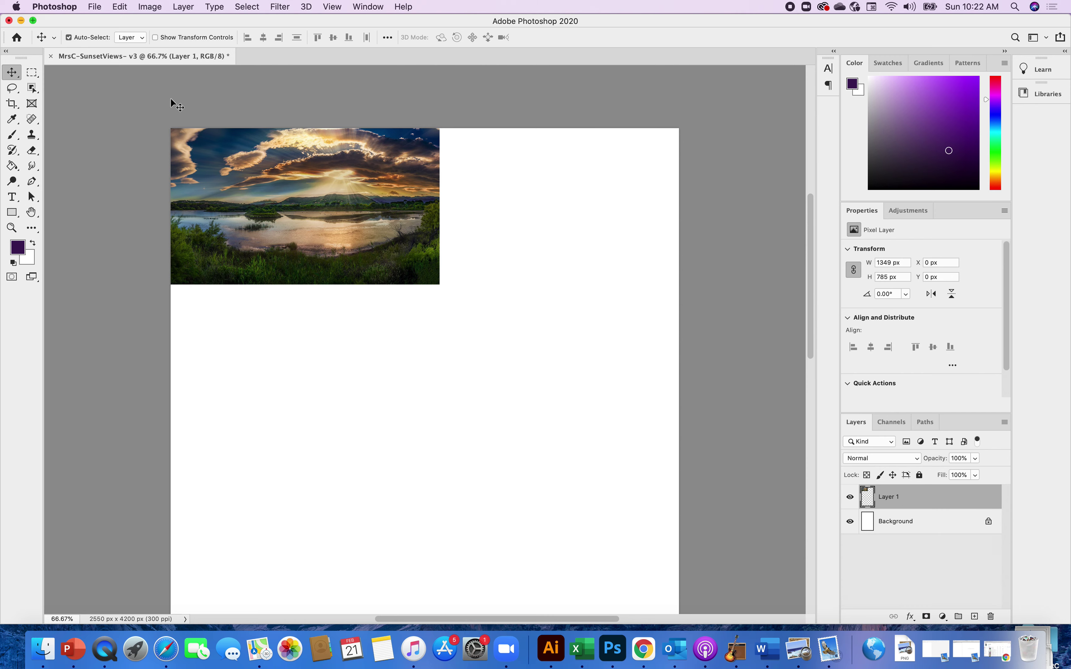
click(120, 8)
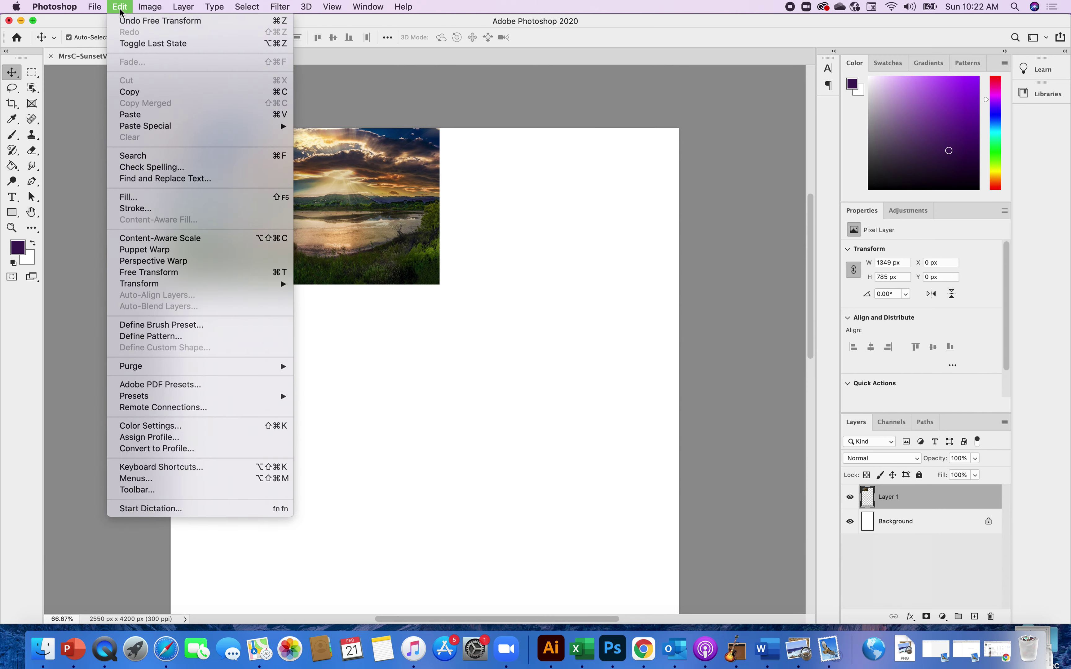
click(132, 93)
click(119, 8)
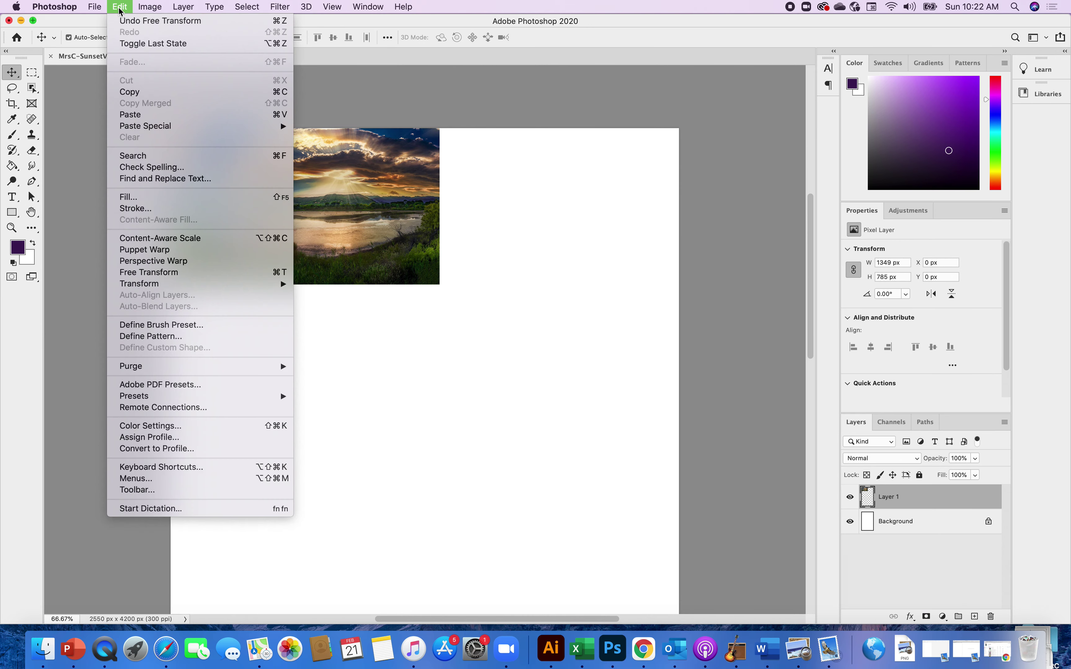
click(137, 115)
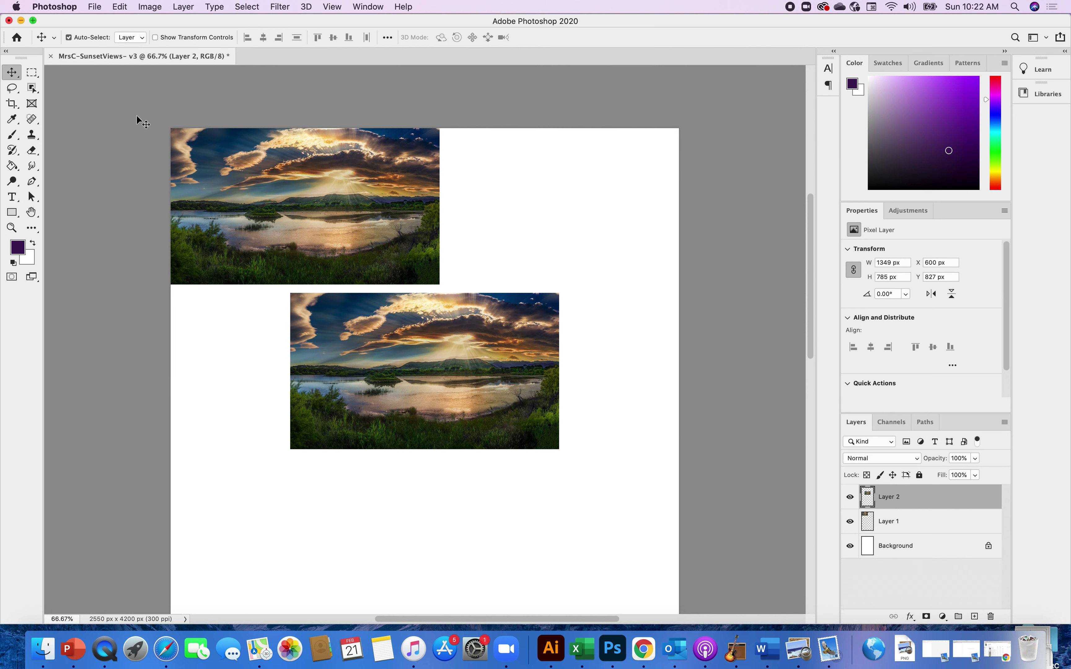
Step: Move Layer 2 to X 1348 px, Y -1 px, against Layer 1's right edge
drag(378, 375, 519, 202)
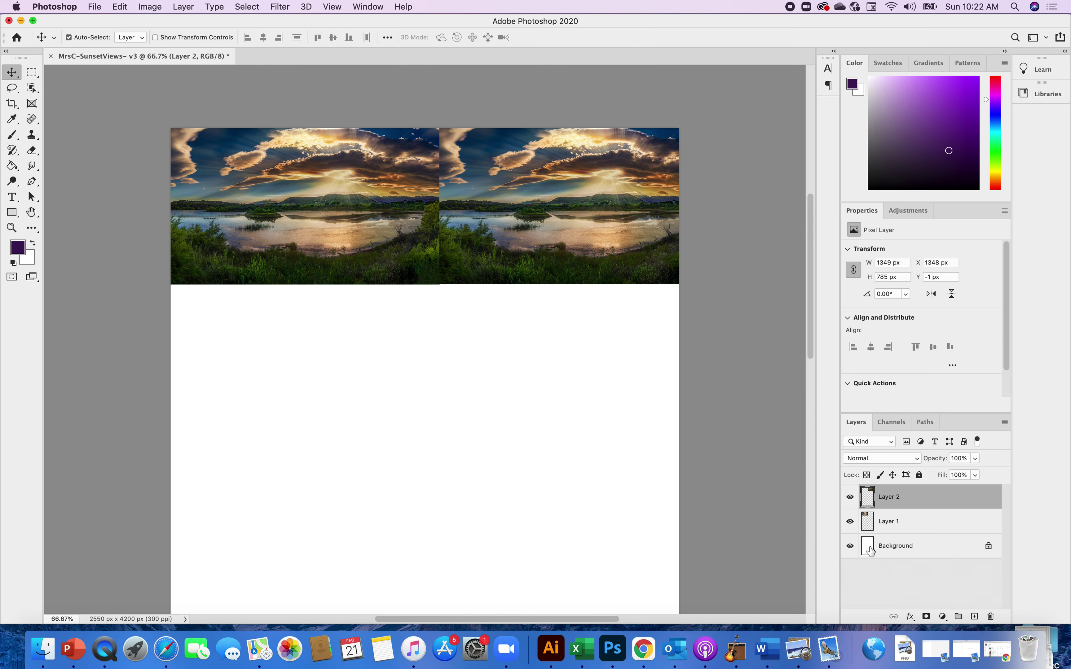
Step: With Background selected, crop the canvas wider in two passes to 2703 x 4200 px
click(870, 550)
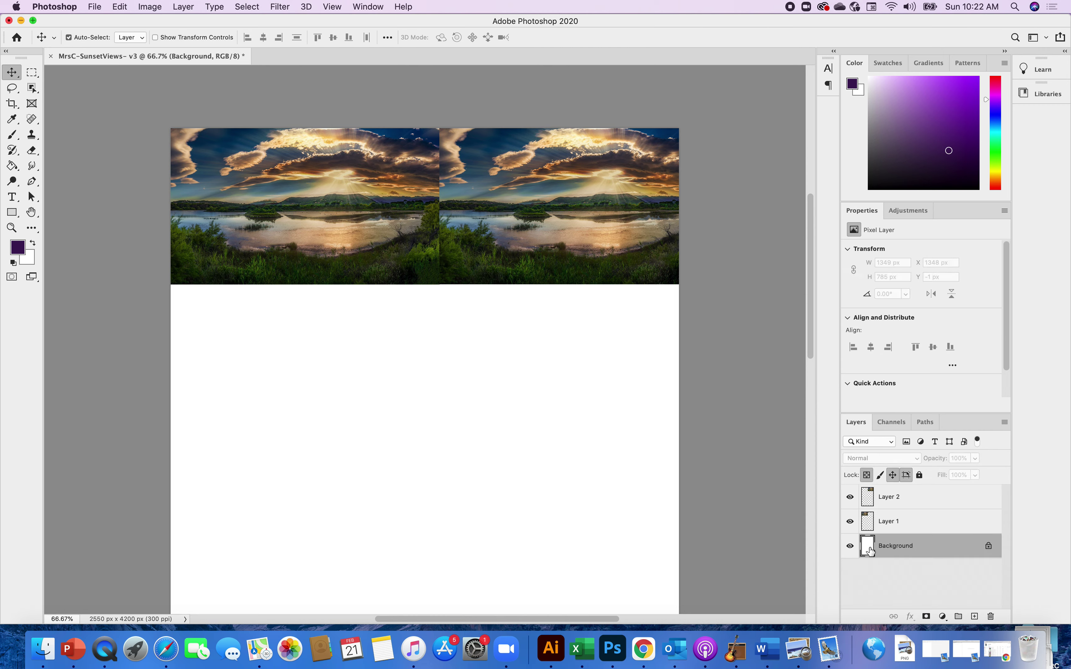
click(15, 108)
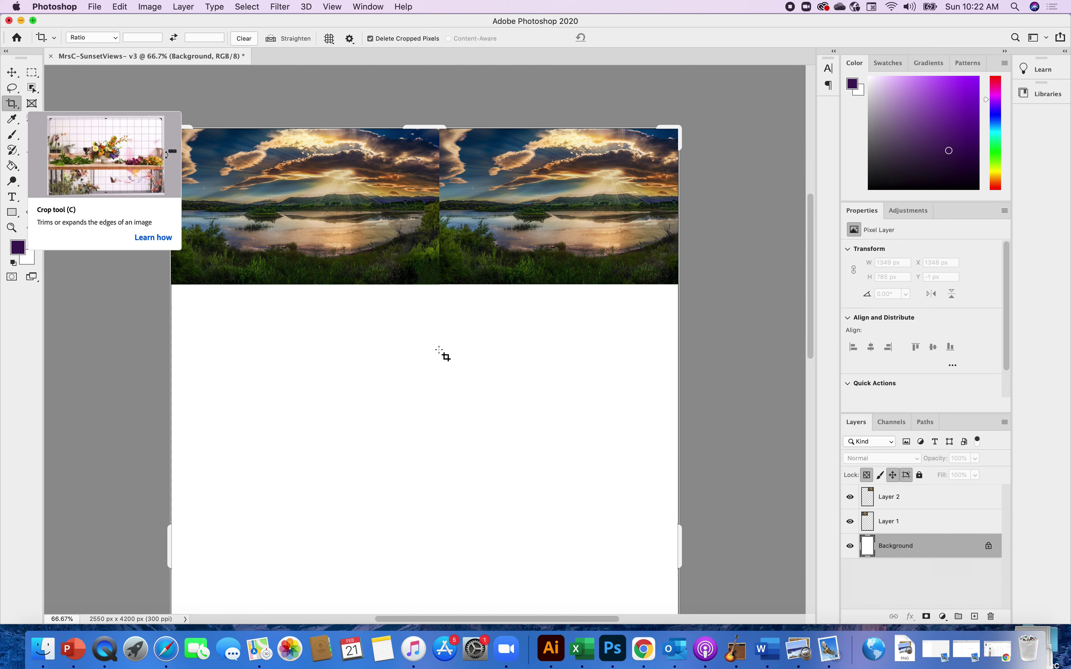
drag(679, 537, 695, 538)
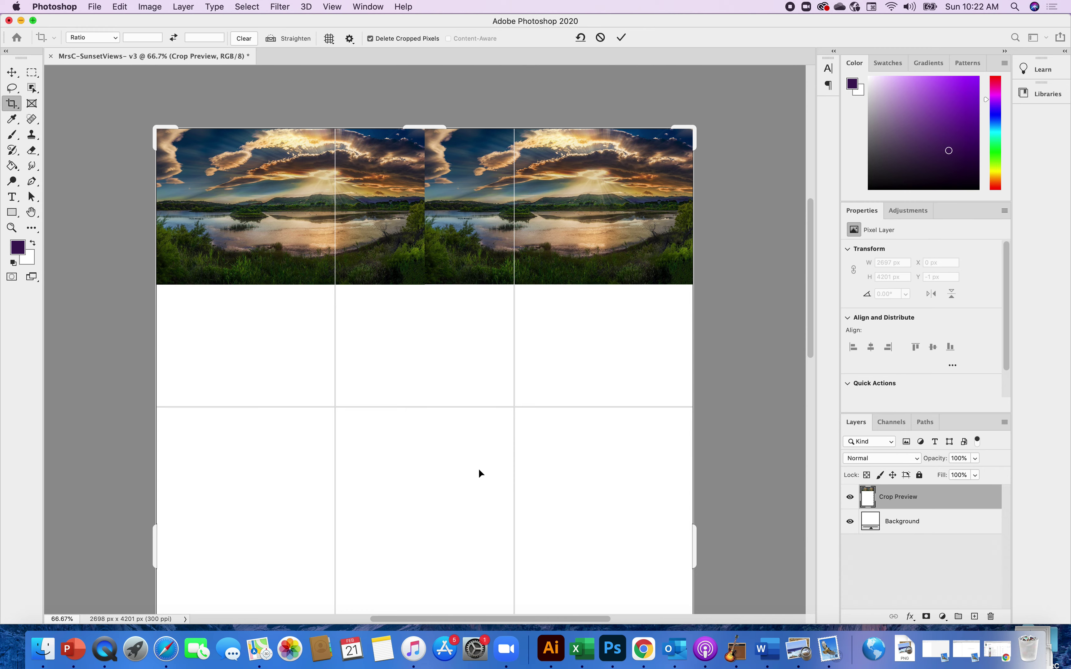
click(621, 40)
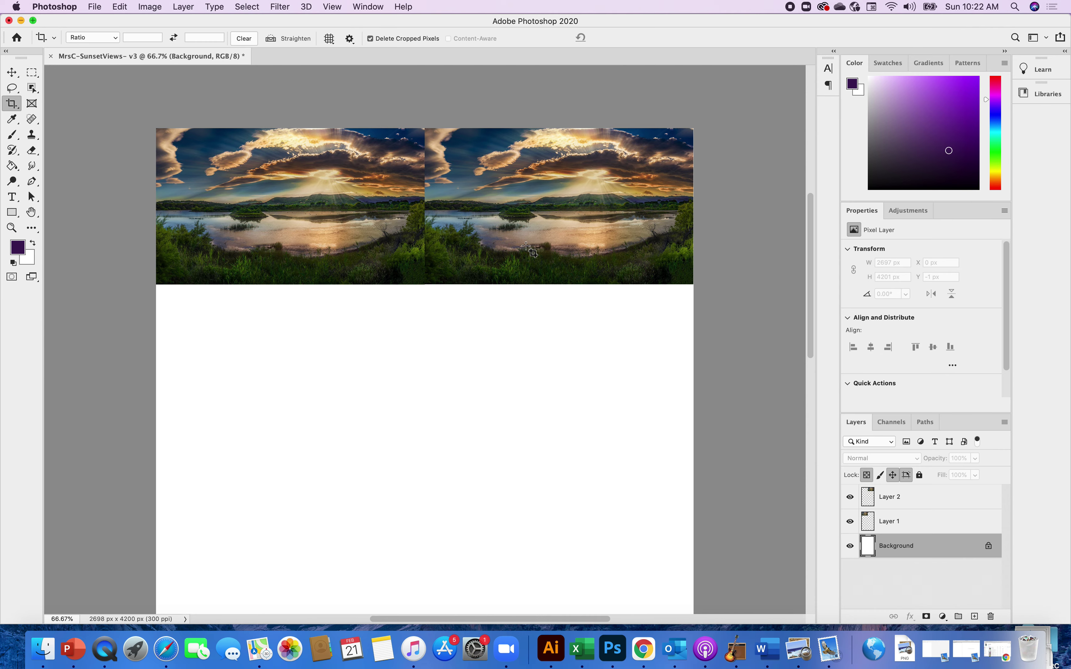
drag(526, 248, 530, 268)
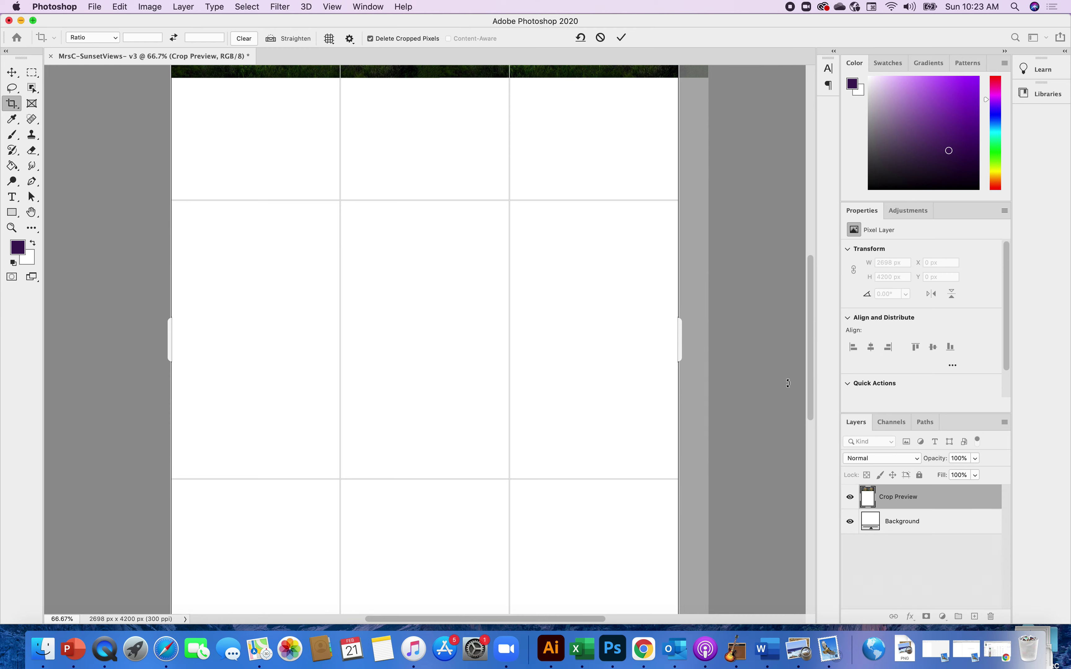
drag(811, 387, 802, 349)
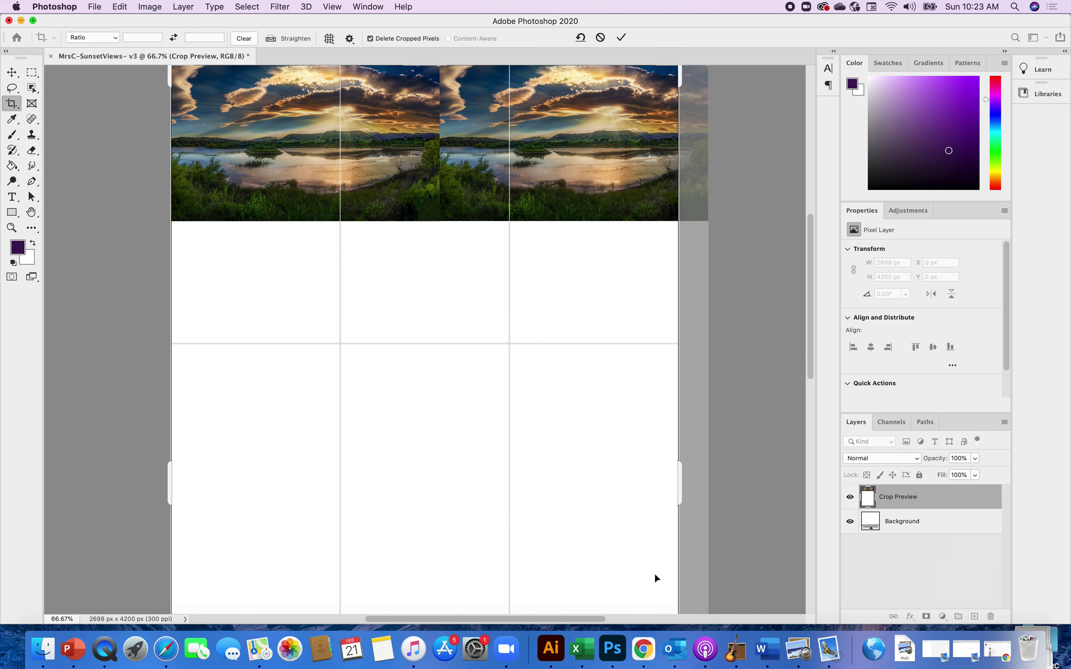
drag(678, 494, 695, 493)
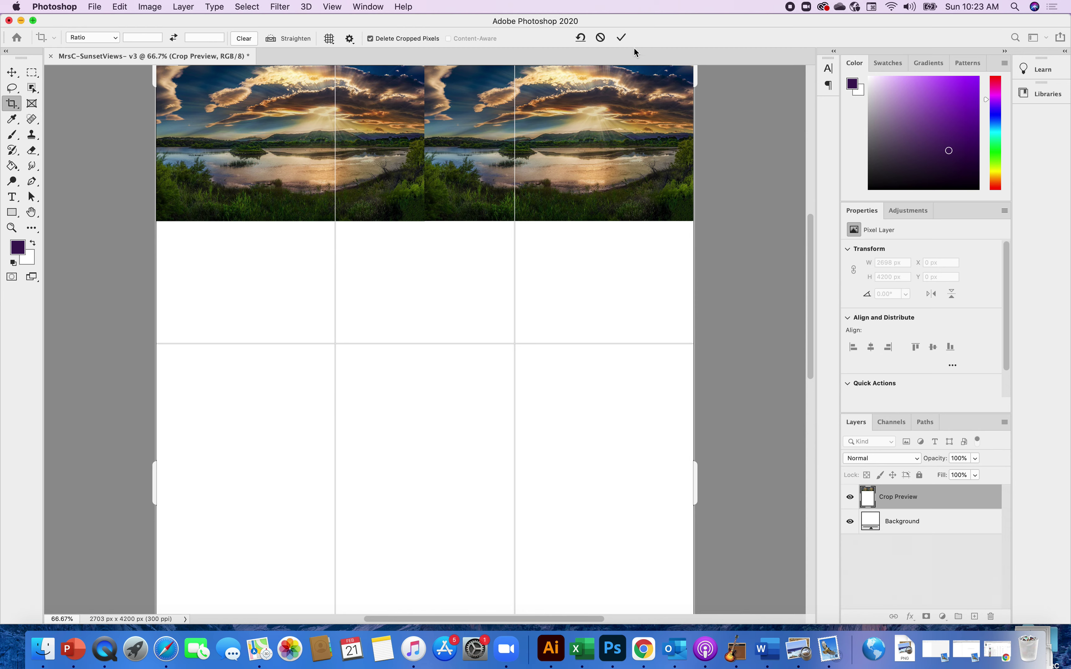
click(621, 37)
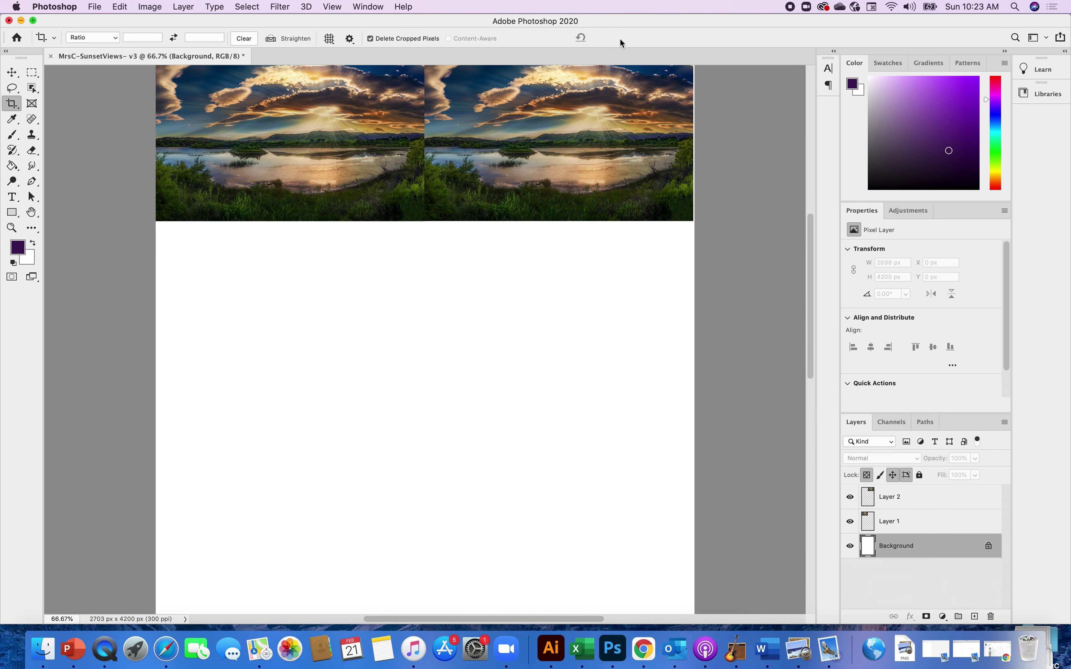
click(12, 74)
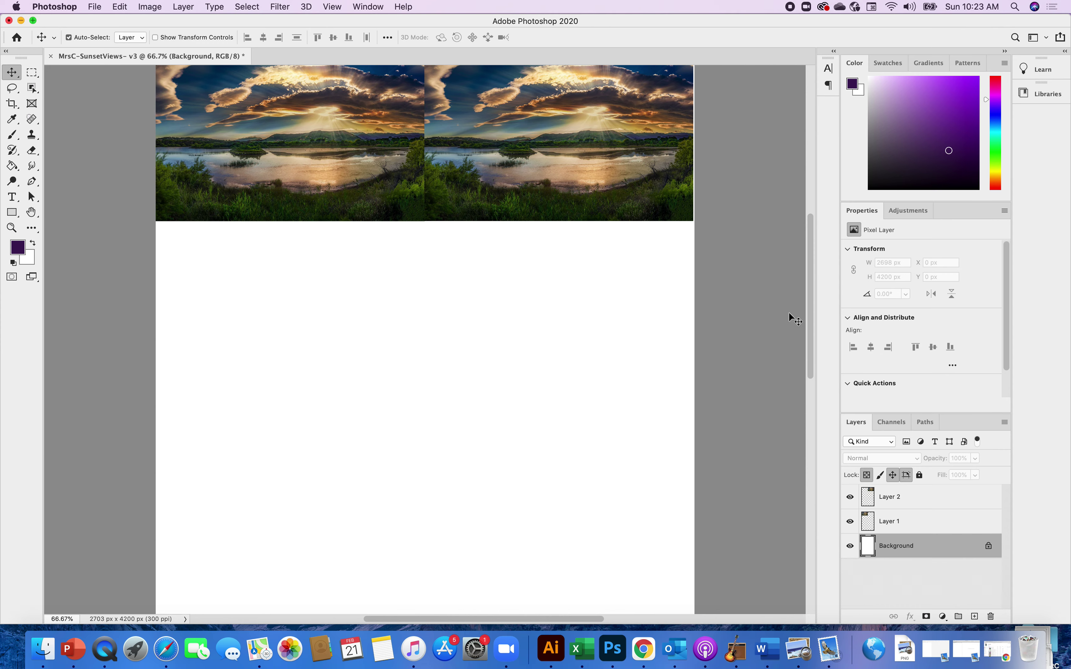
Step: Nudge Layer 2 8 px right and flip it horizontally to mirror the first tile
drag(809, 328, 806, 287)
drag(643, 302, 645, 302)
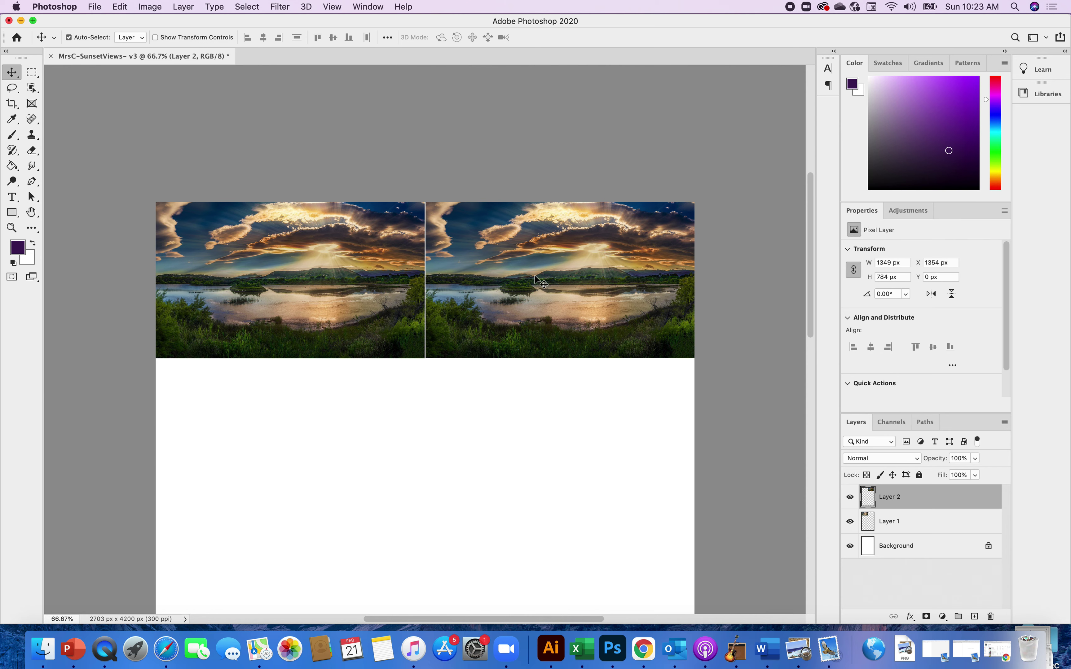
click(151, 7)
mouse_move(123, 9)
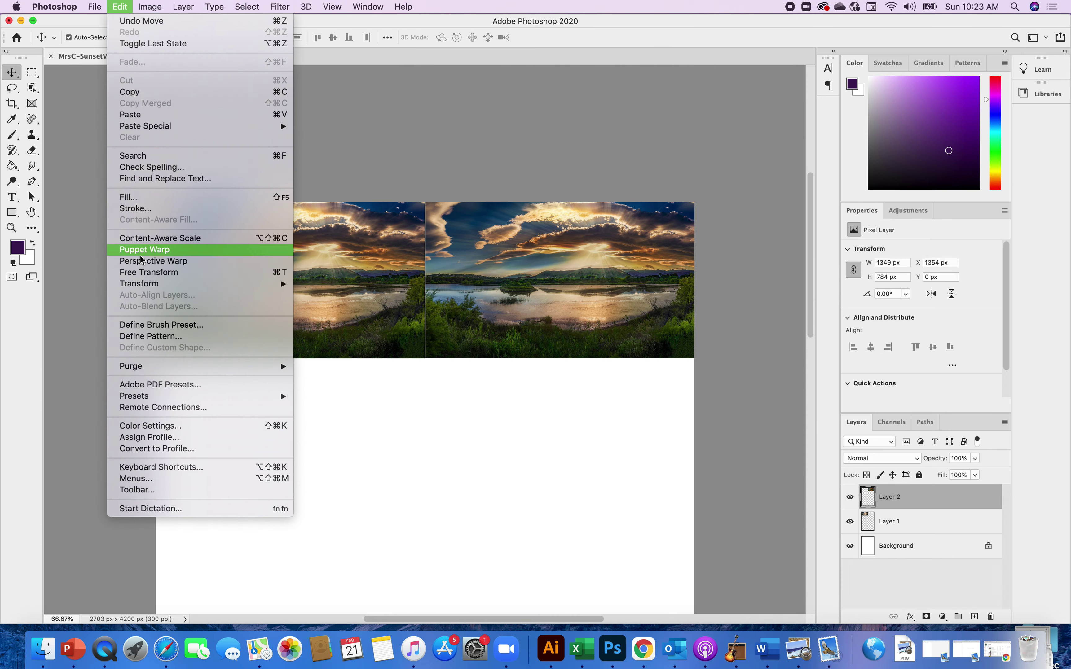
mouse_move(144, 286)
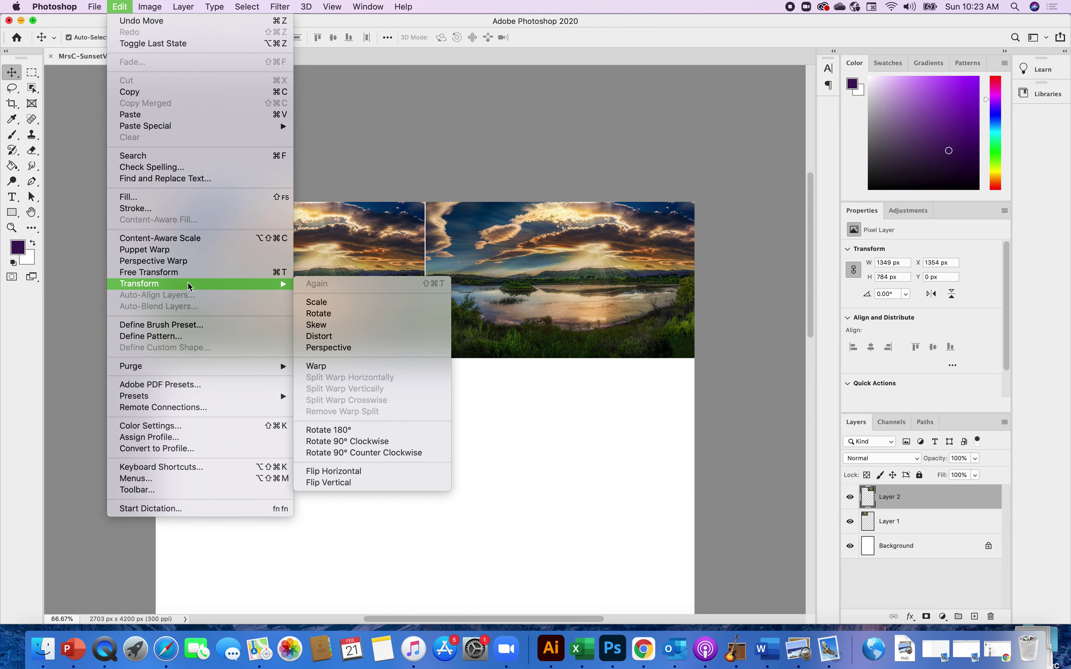
click(368, 472)
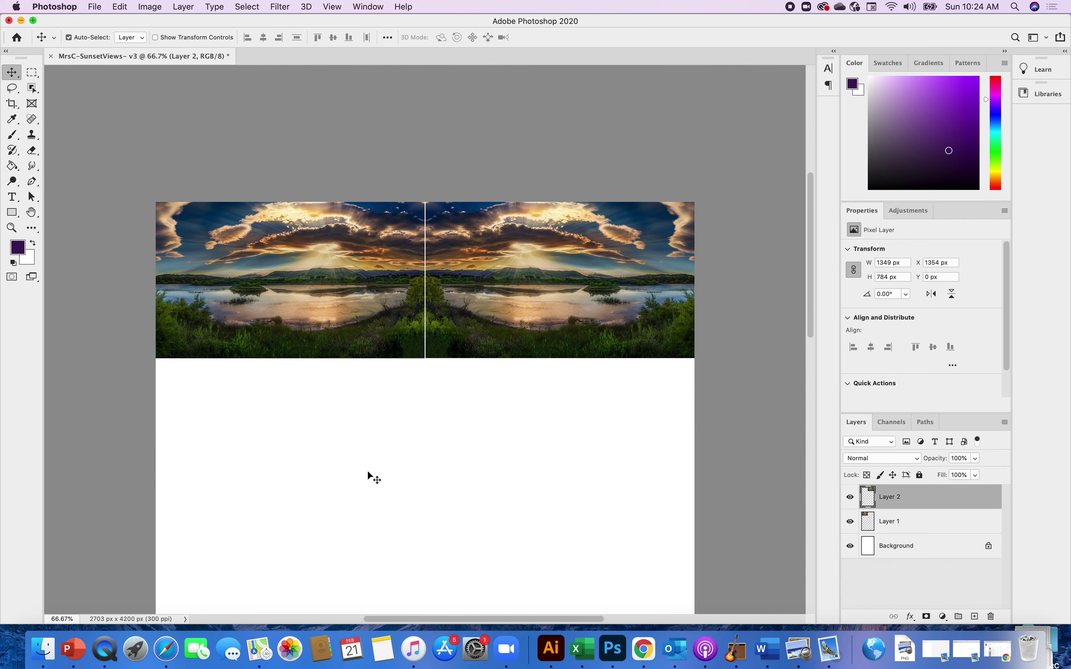
Step: Nudge Layer 1 right to X 5 px to close the centre seam
click(359, 347)
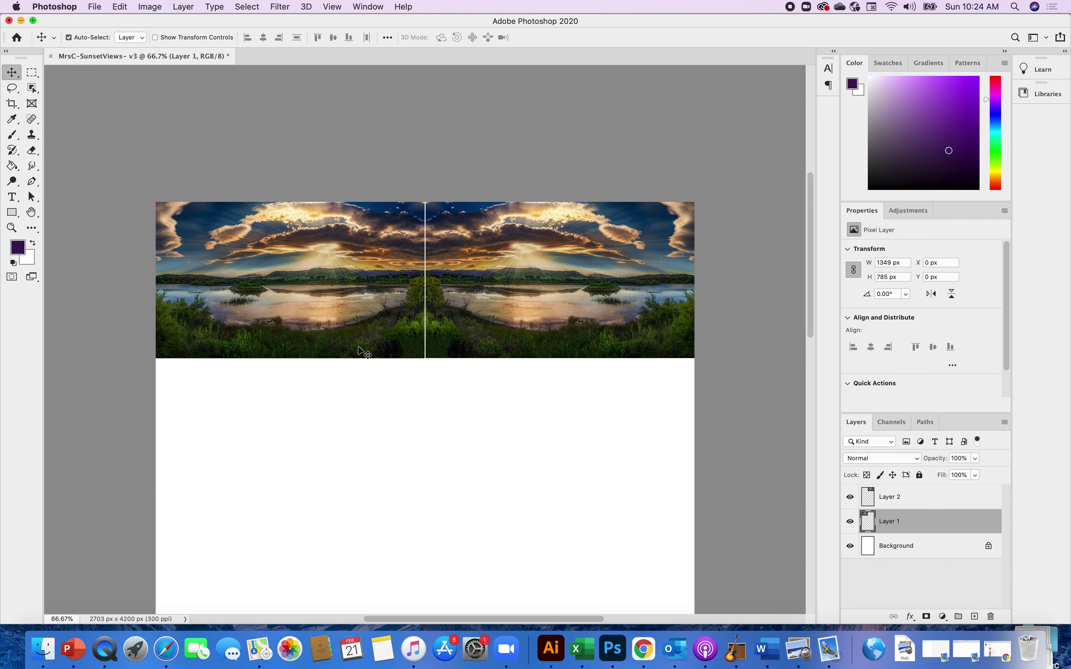
key(Right)
key(Right)
key(Right)
key(Right)
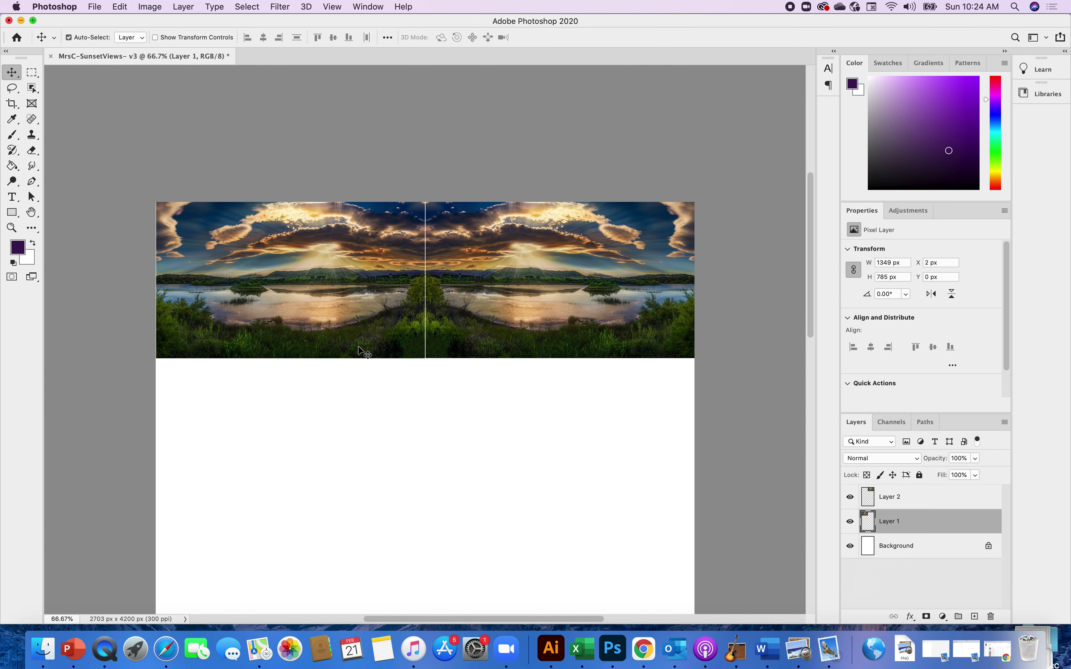
key(Right)
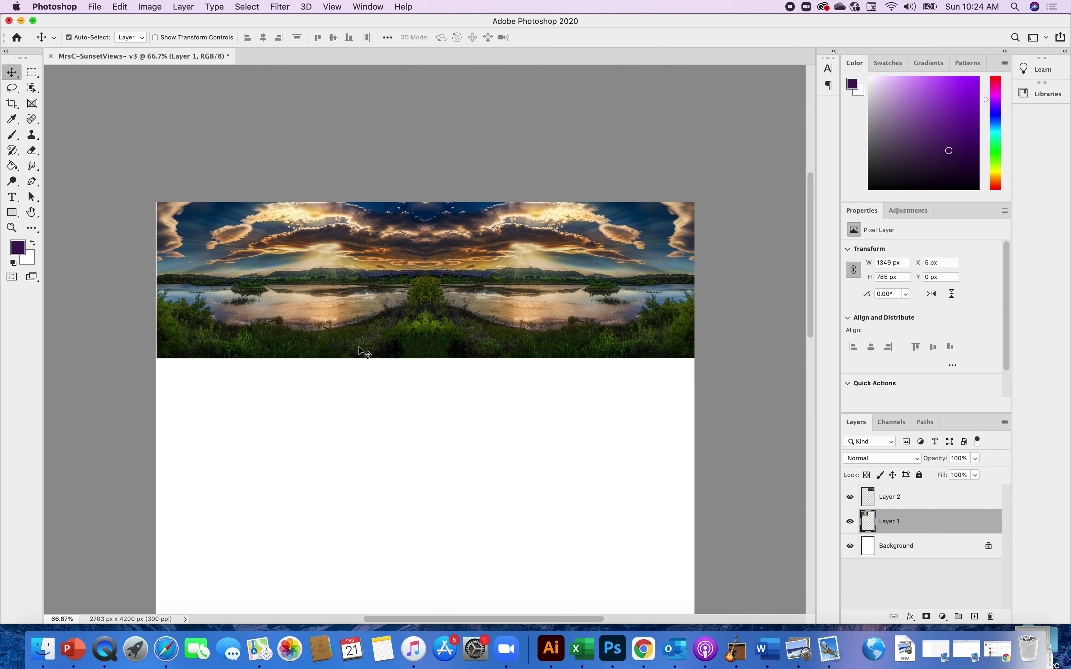
click(317, 418)
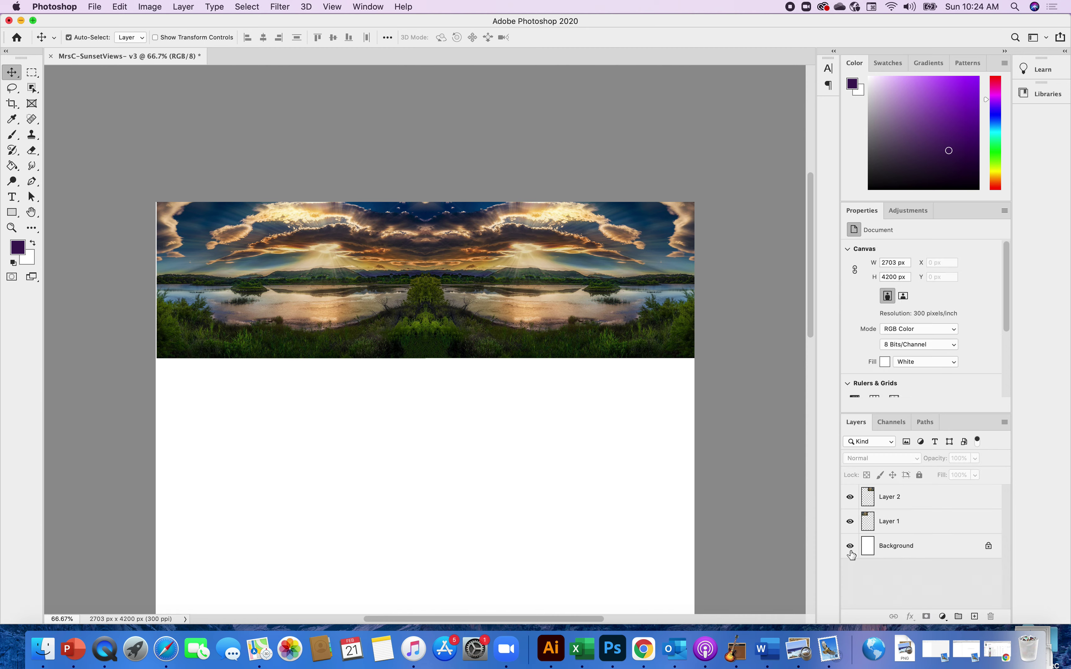
Step: Crop the canvas edge on the Background to trim it to 2695 x 4200 px
click(868, 551)
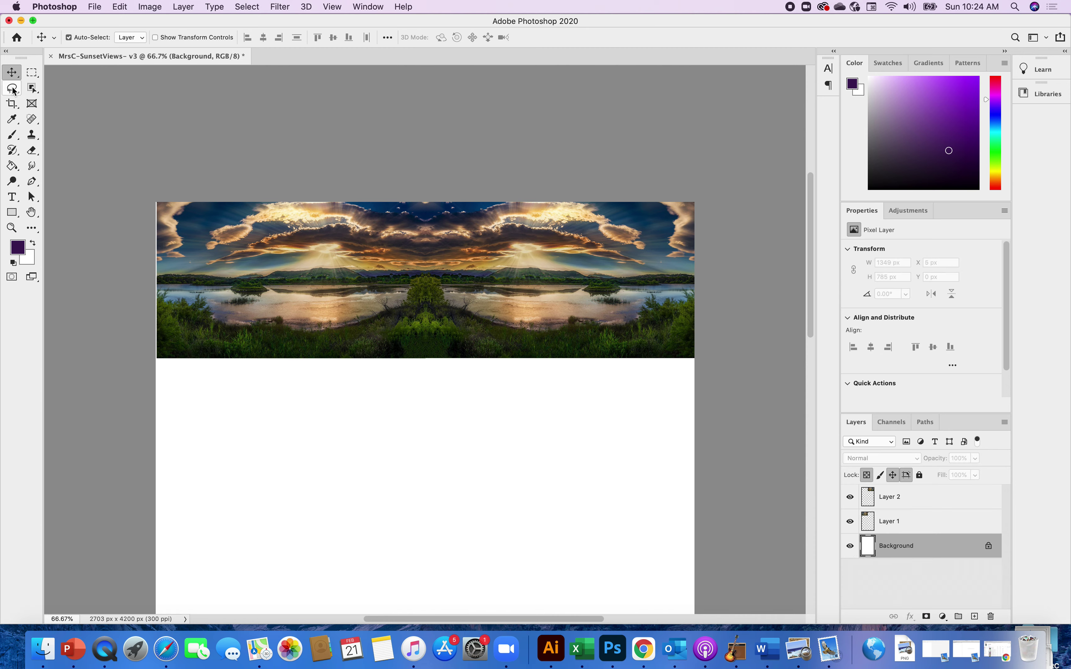
click(11, 103)
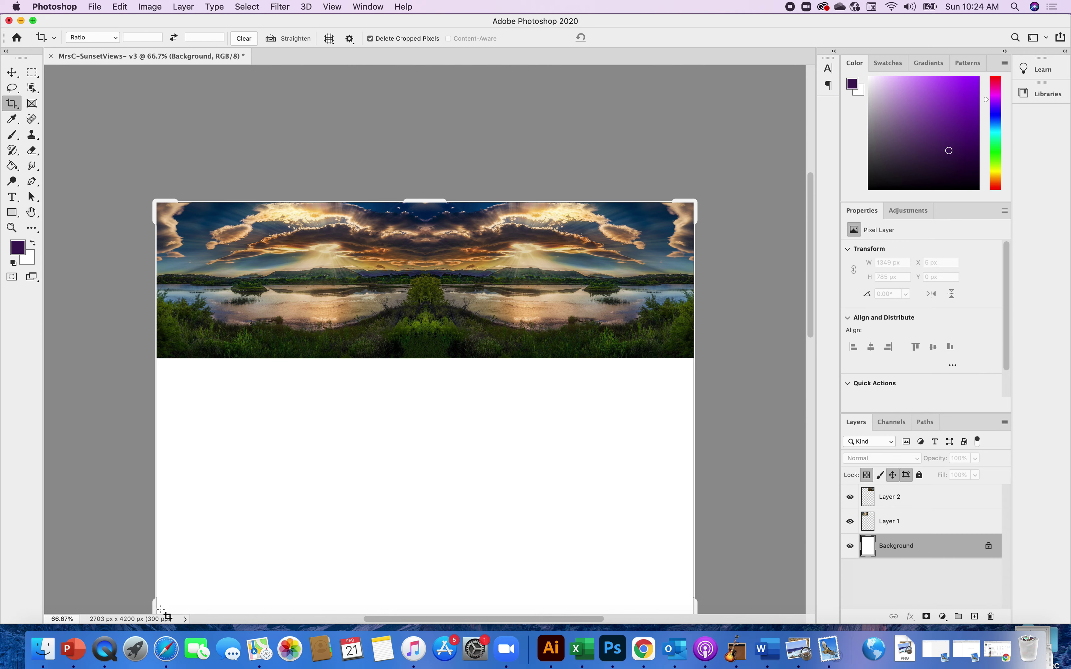
drag(154, 604, 153, 601)
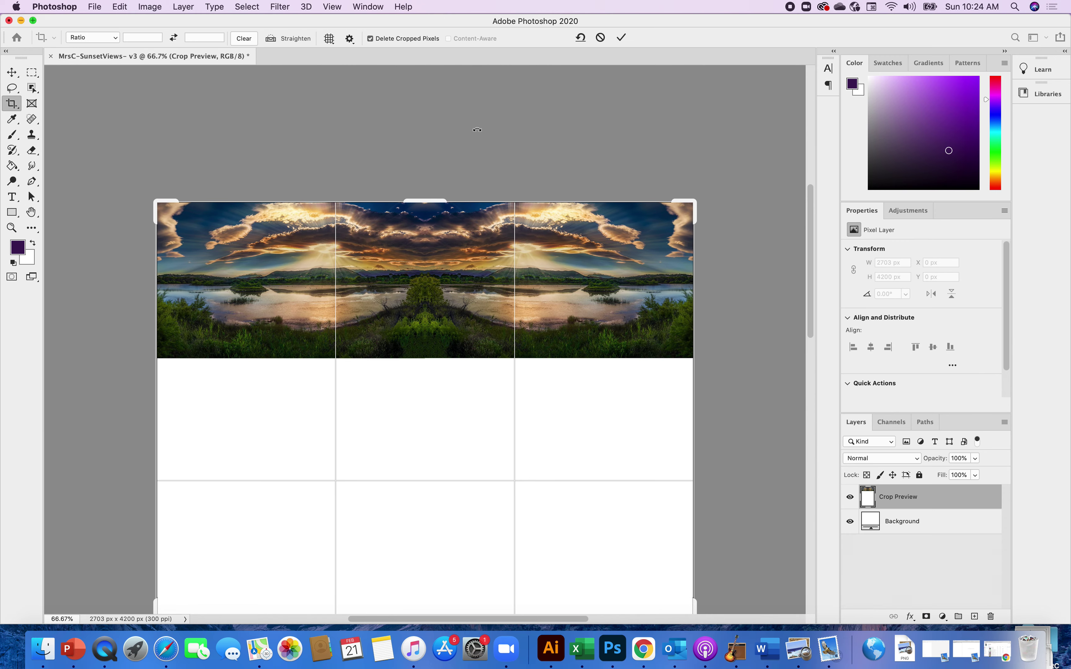
click(620, 38)
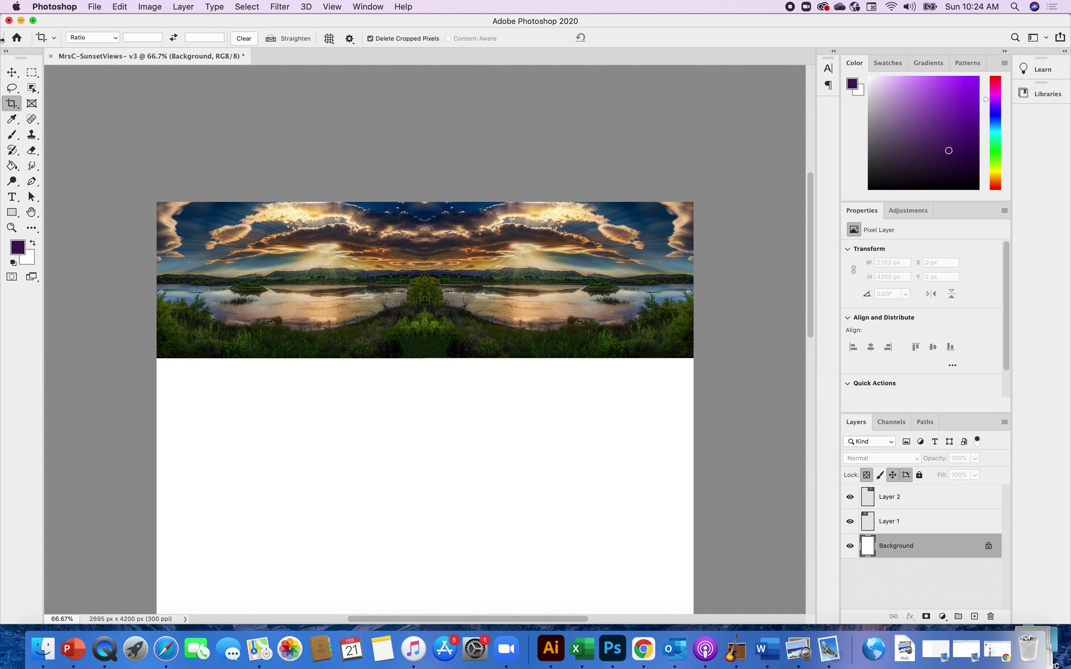
click(12, 74)
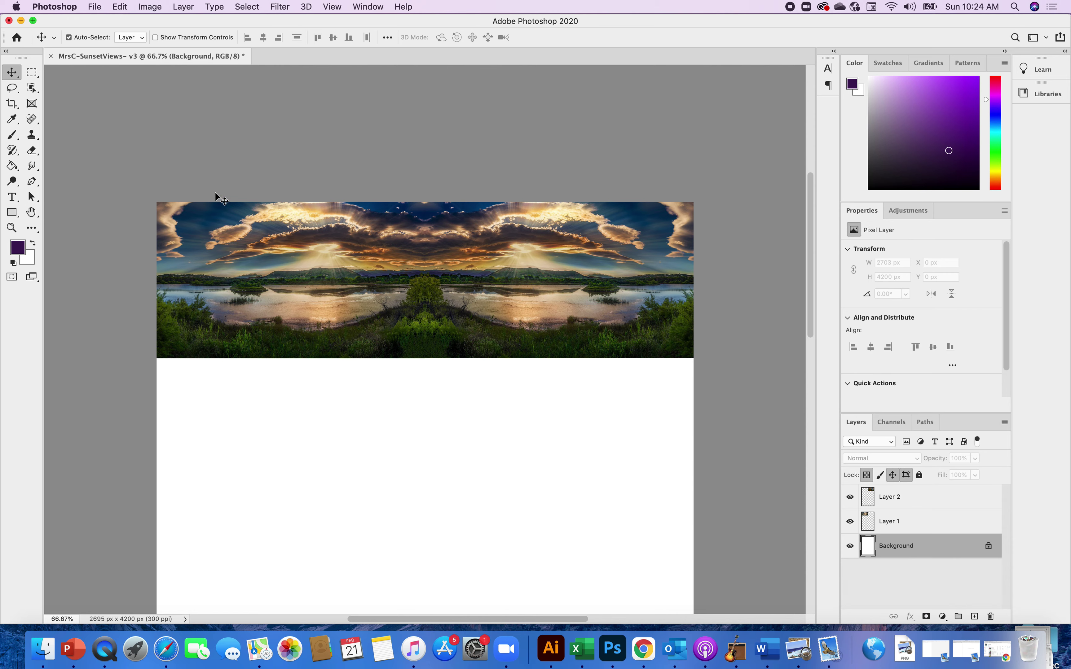
Step: Select both halves of the mirrored strip, Layers 1 and 2, and copy them
drag(187, 188, 198, 235)
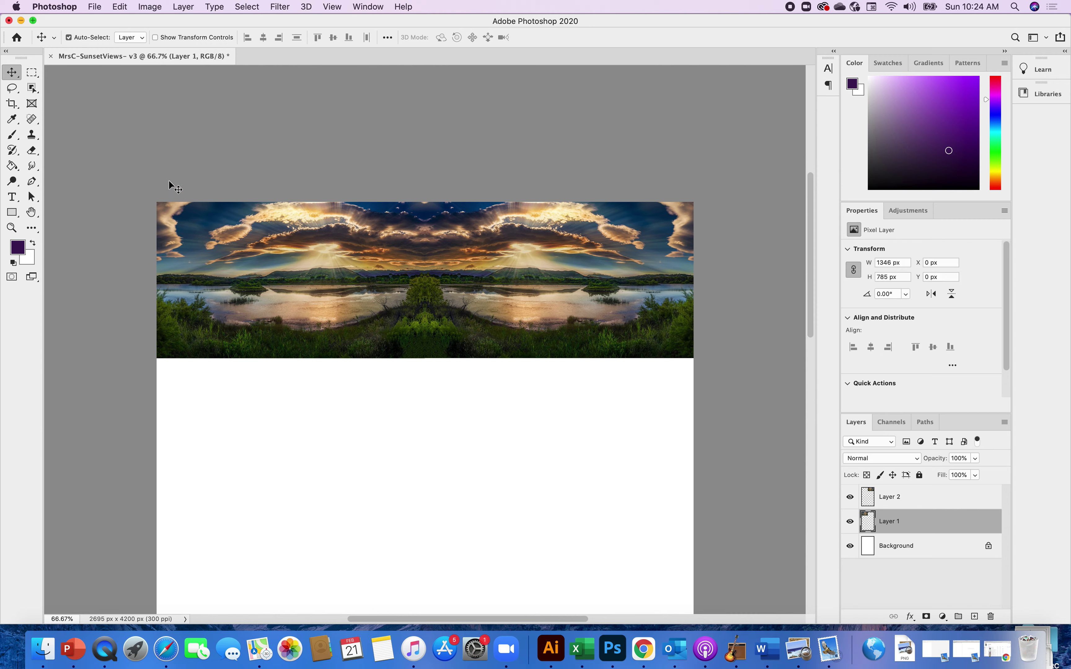
drag(169, 180, 612, 229)
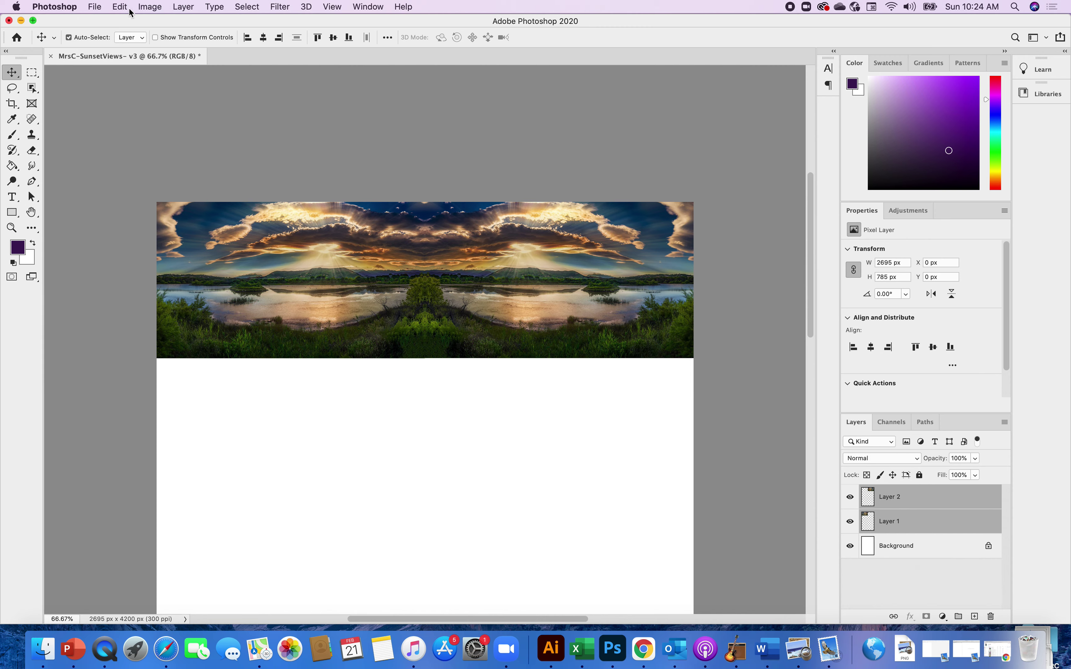
click(120, 7)
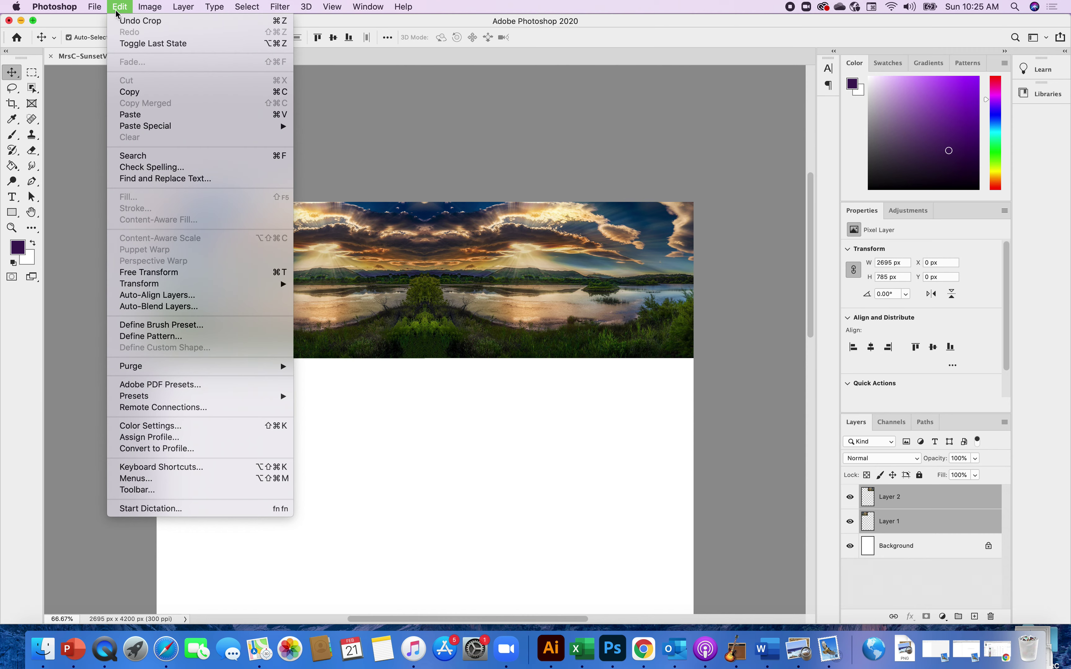
mouse_move(101, 11)
click(133, 90)
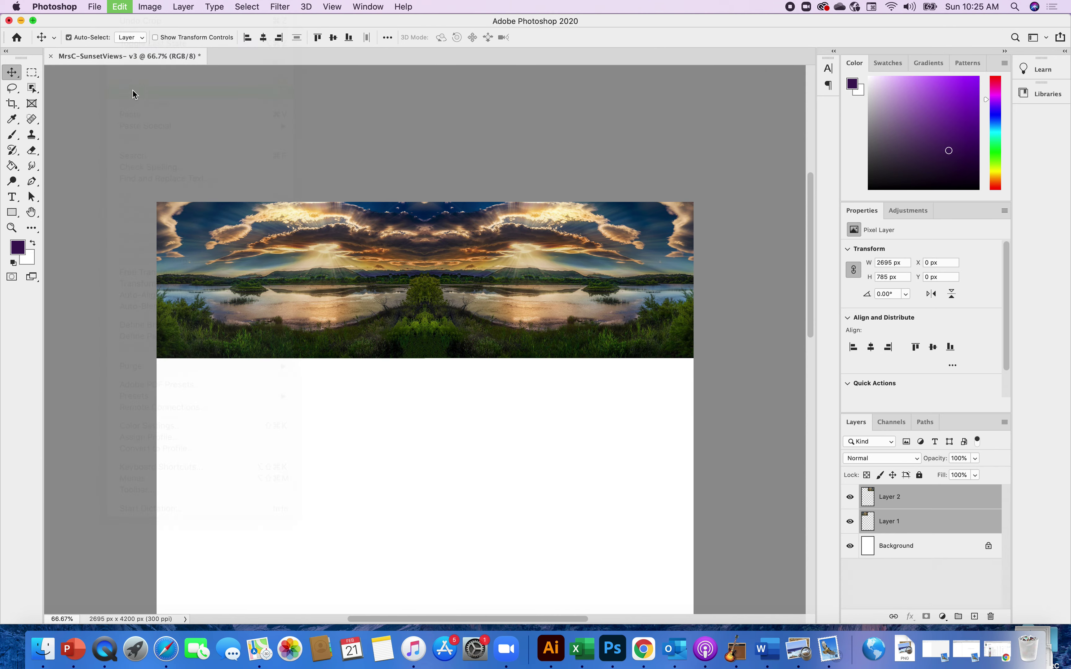
Step: Paste the strip as Layers 3 and 4 and drag it beneath the original to Y 785 px
click(121, 8)
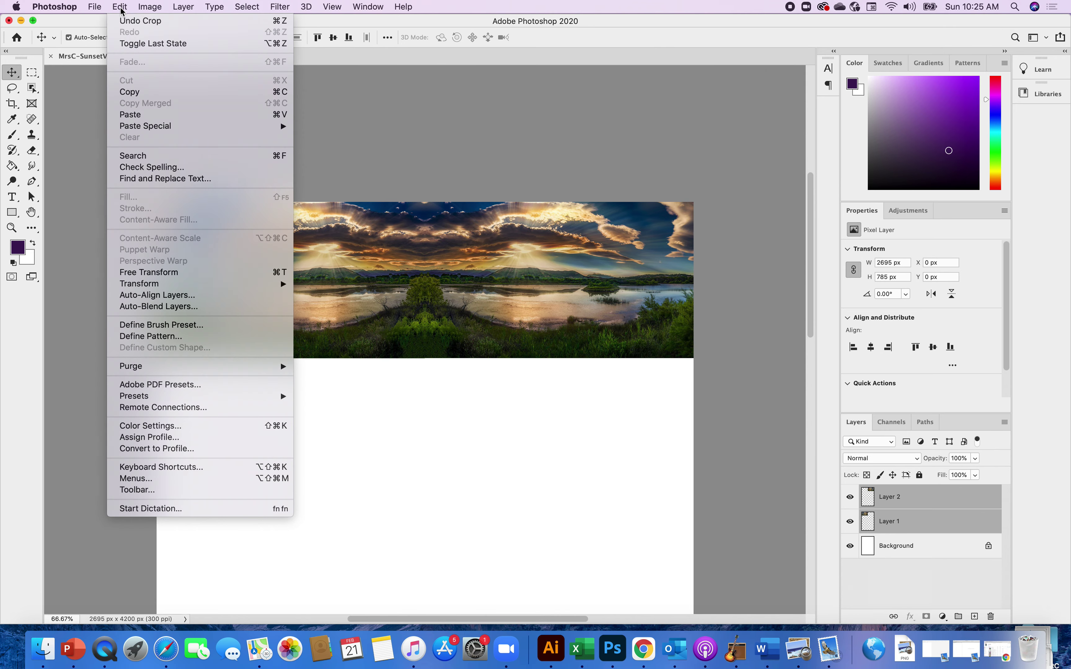
click(133, 115)
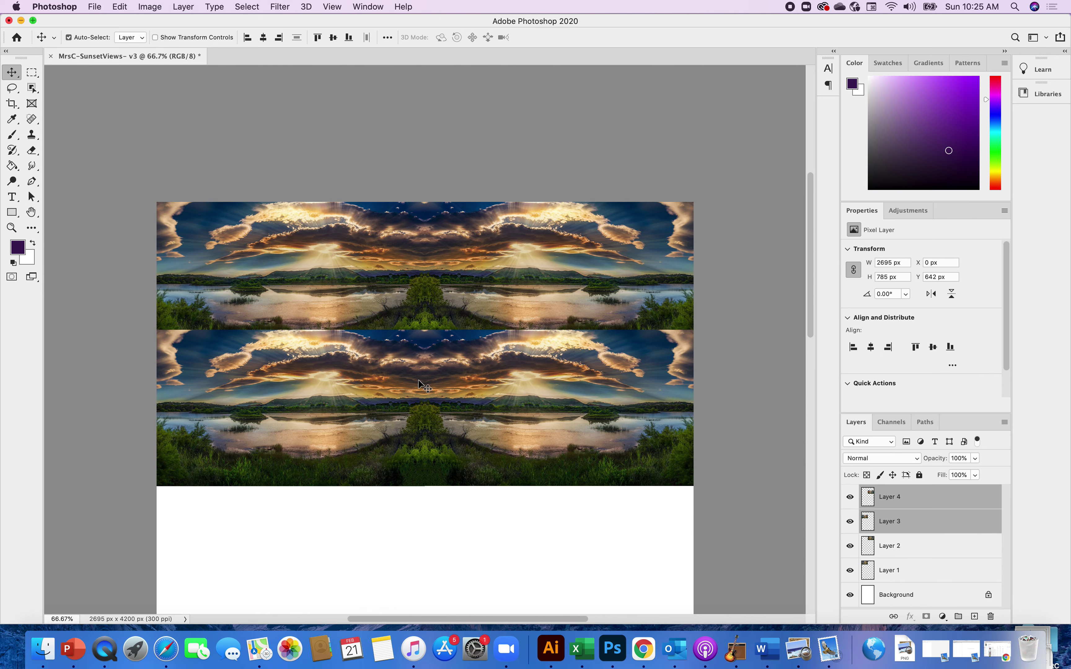
drag(419, 381, 419, 410)
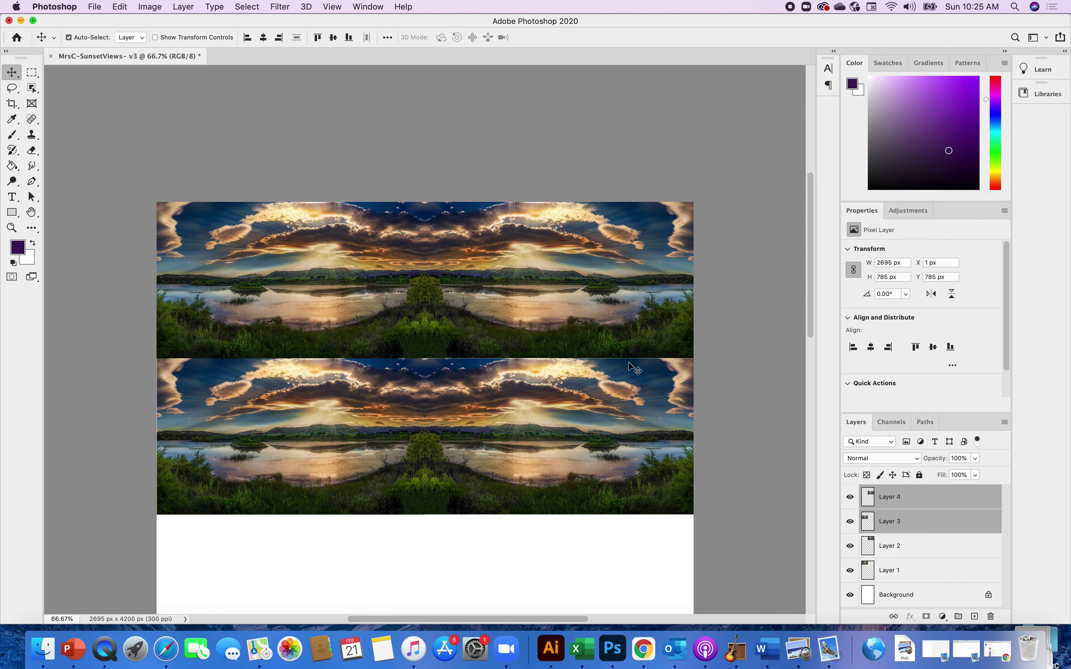
click(714, 349)
click(432, 416)
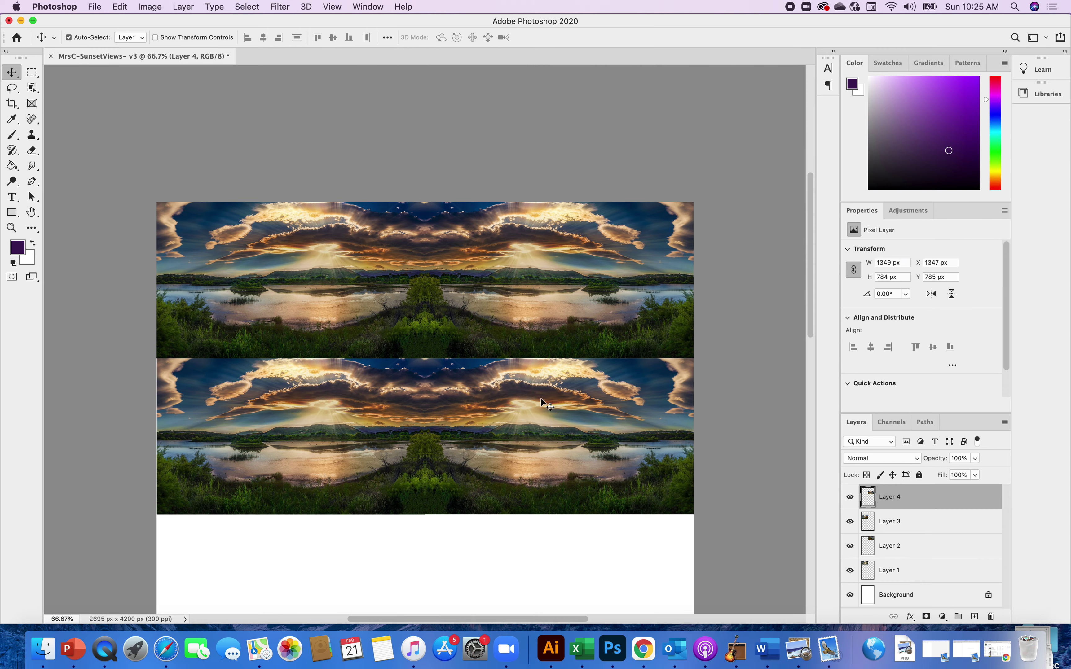
click(777, 313)
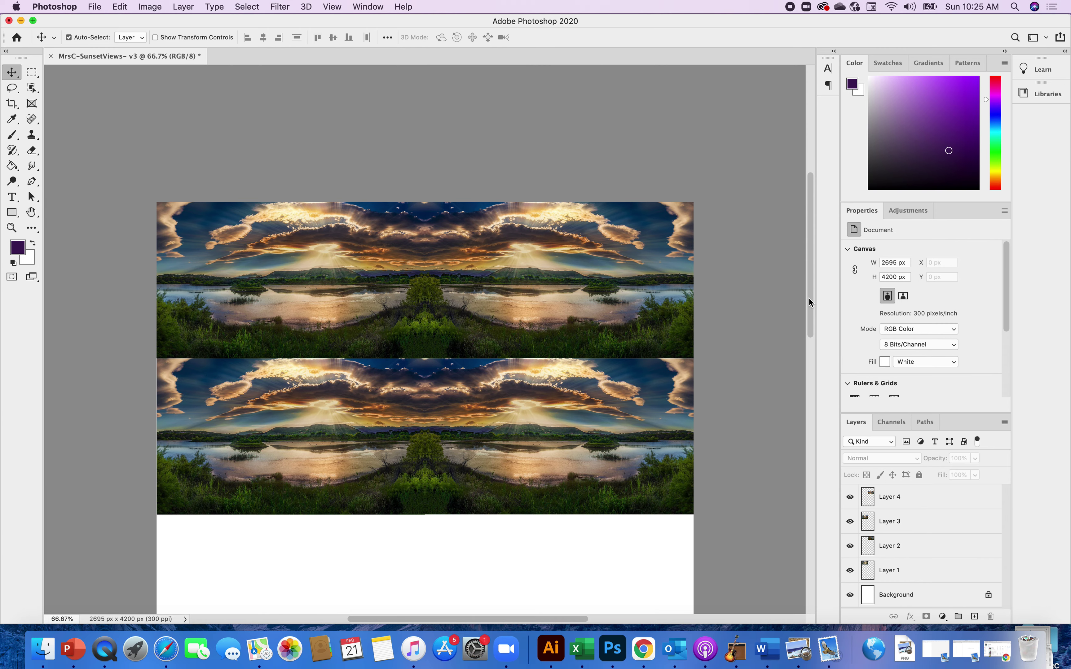
drag(808, 297, 807, 355)
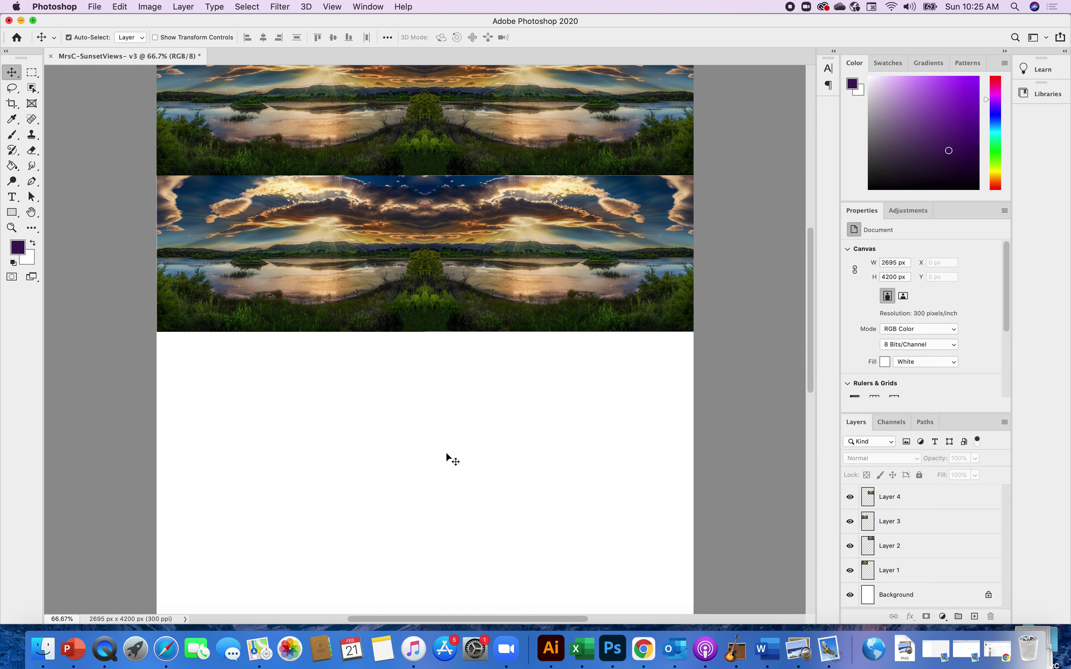
Step: Paste a third strip copy, Layers 5 and 6, under the second and nudge it up to Y 1569 px
click(118, 6)
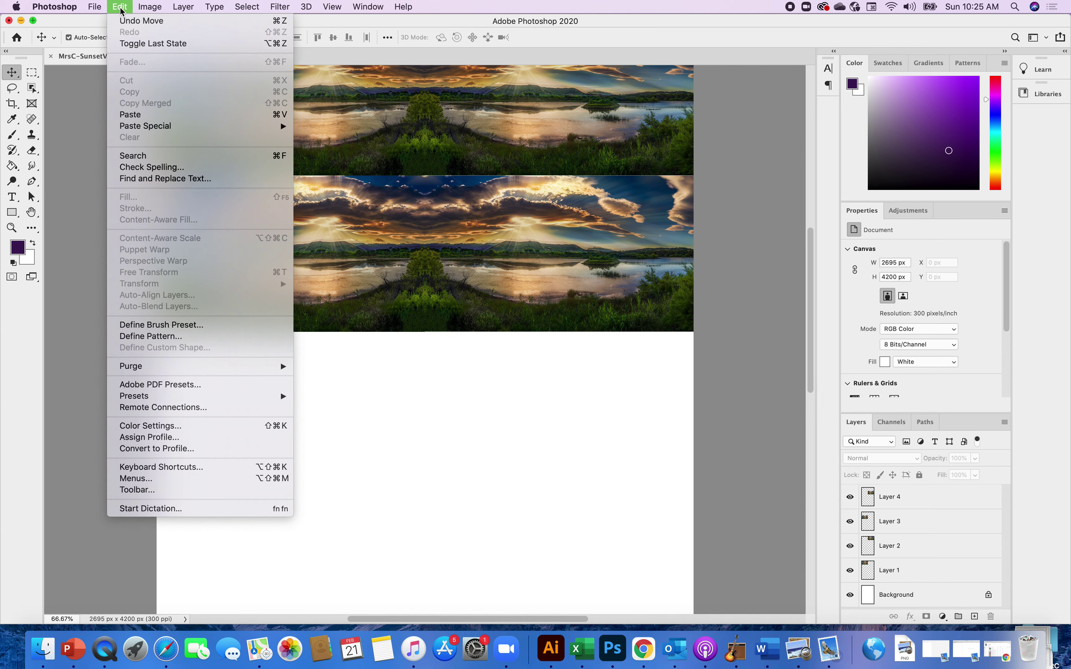
click(135, 116)
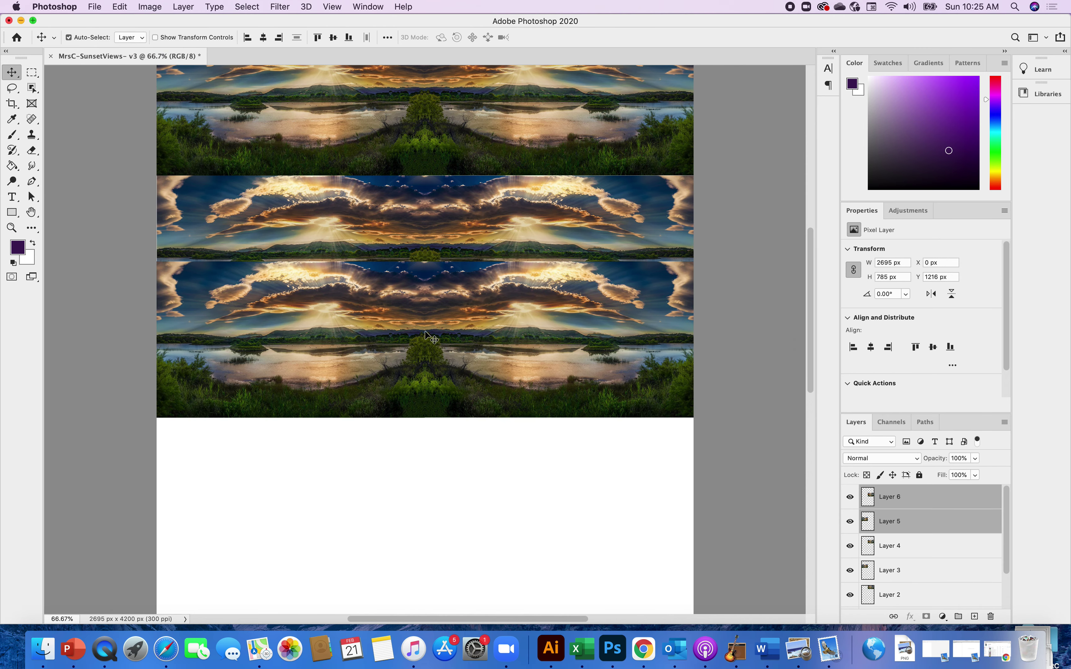
drag(442, 332, 440, 403)
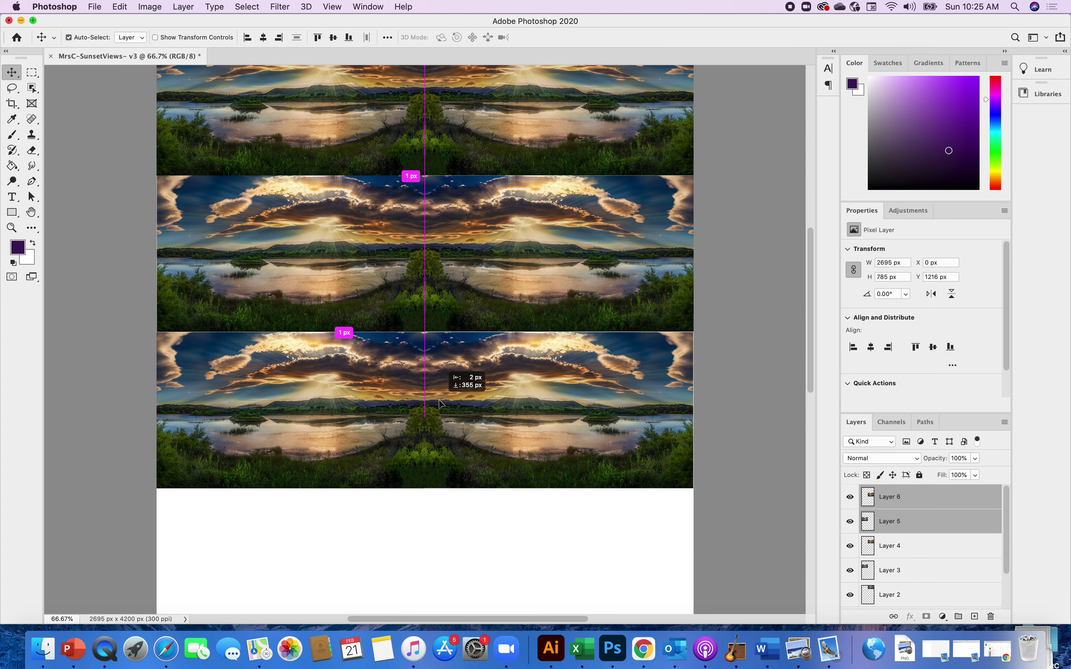
drag(439, 400, 439, 400)
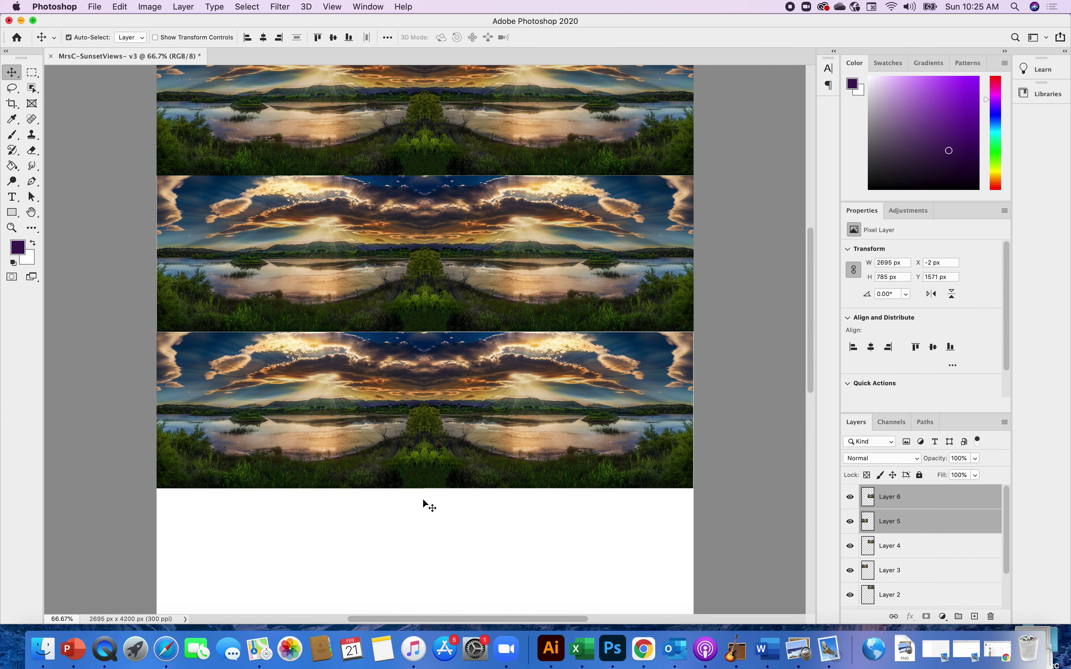
key(Up)
key(Up)
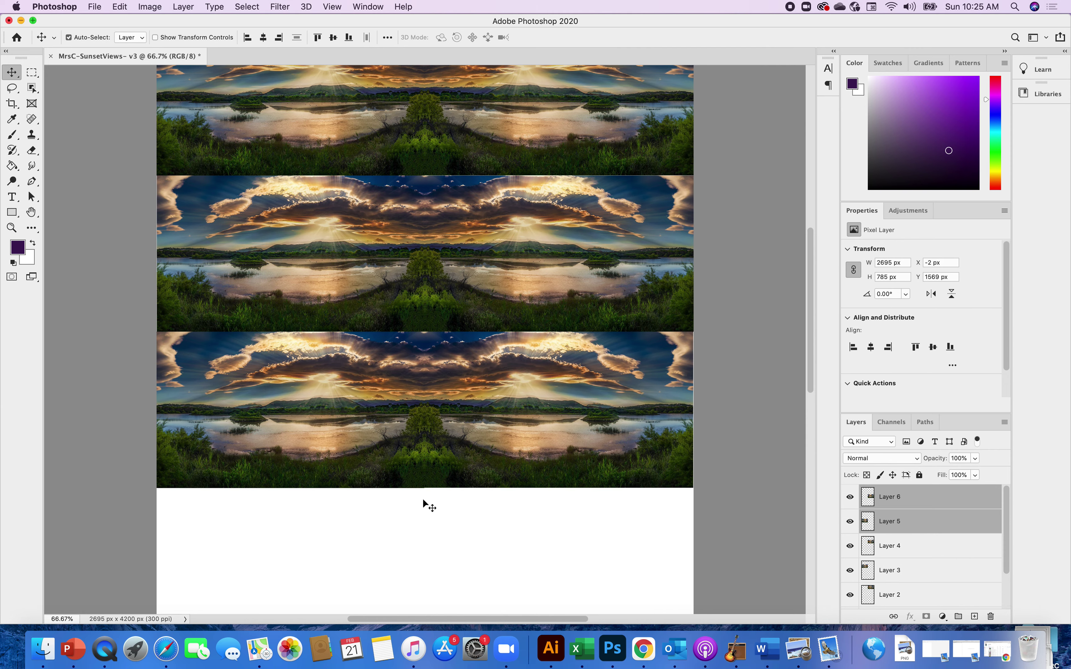
click(712, 471)
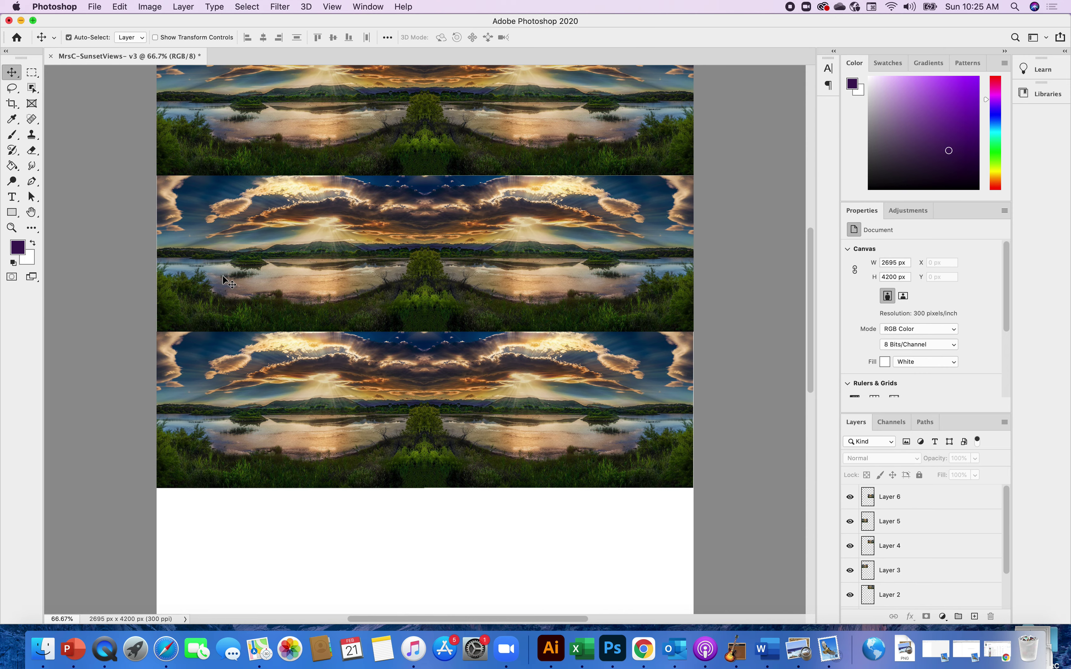
Step: Paste a fourth strip copy, Layers 7 and 8, and move it below the third
click(121, 7)
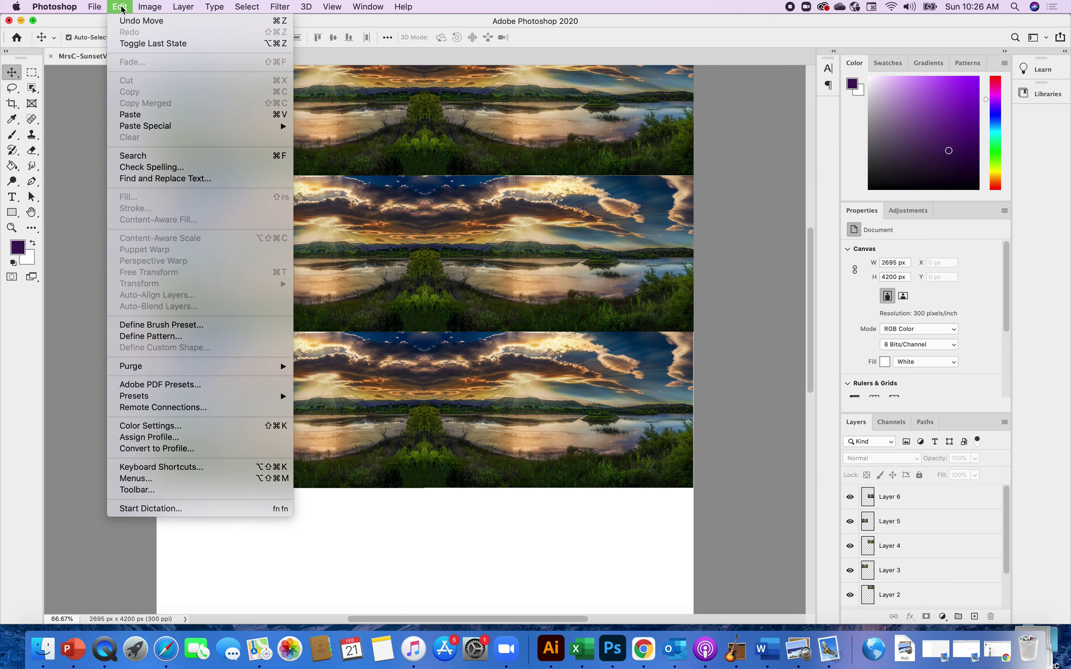
click(133, 114)
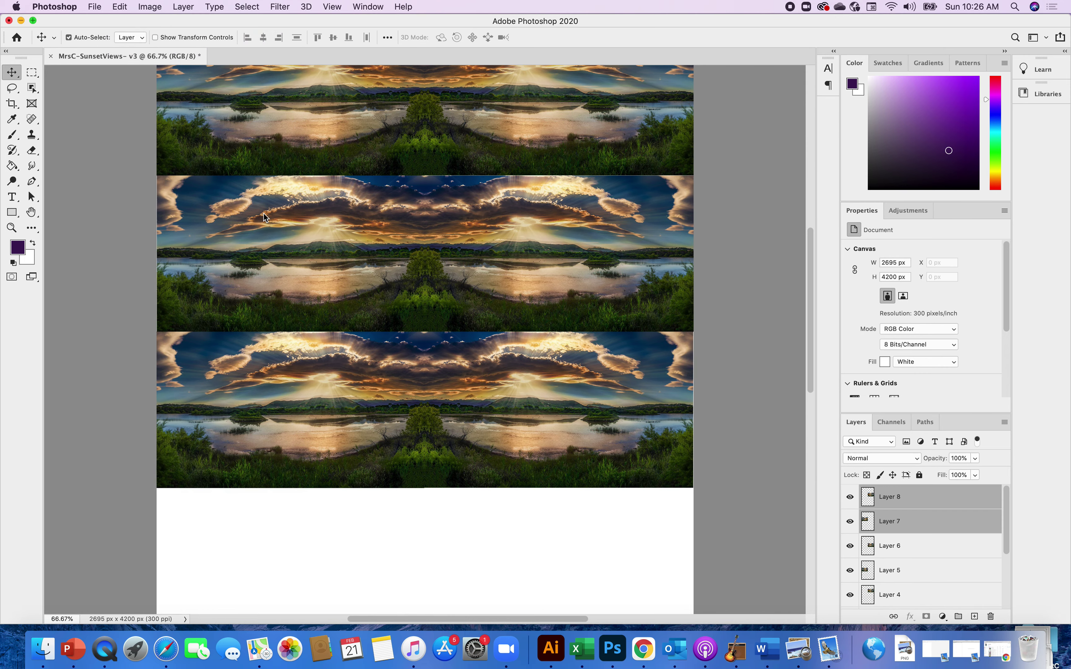
drag(420, 297, 421, 516)
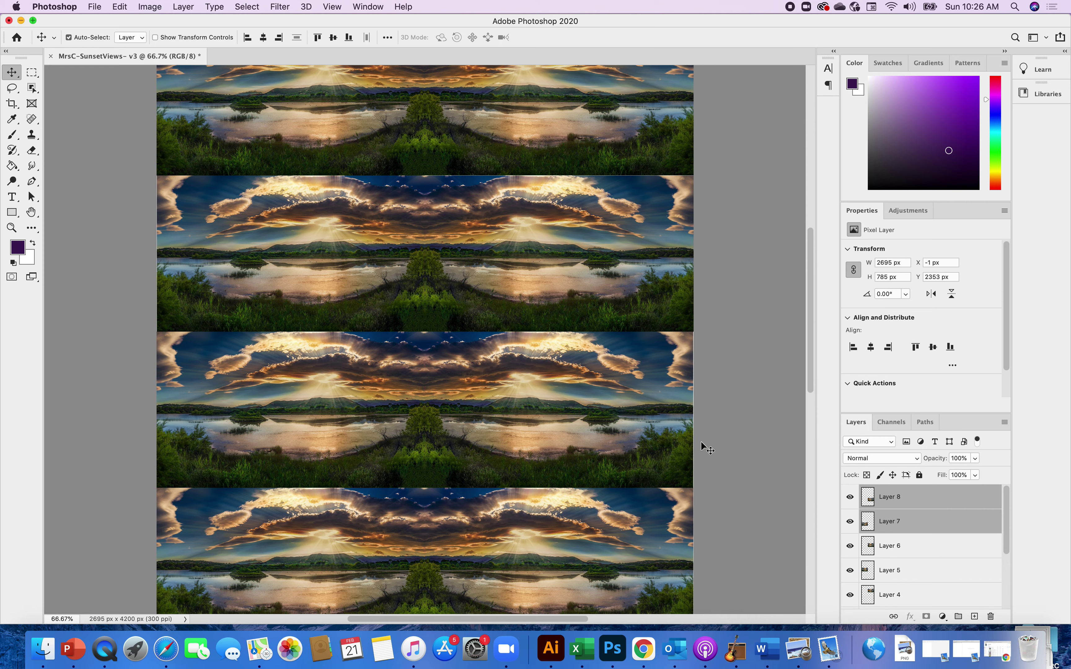
Step: Nudge Layer 6 and Layer 5 right so the third tile's halves meet without a seam
click(663, 390)
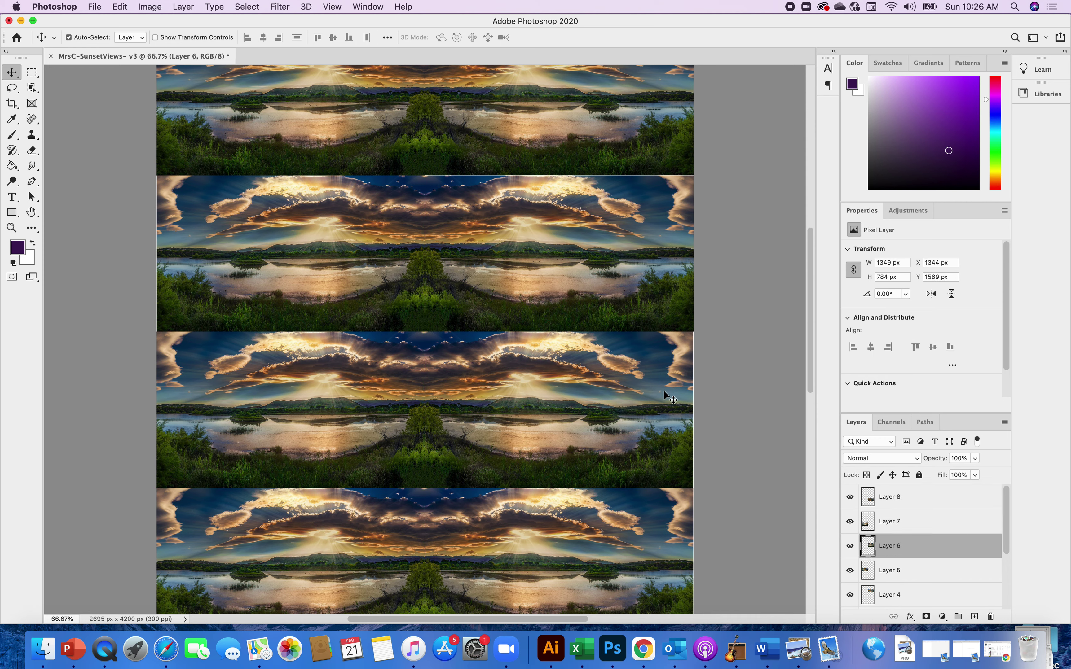
key(Right)
key(Right)
click(391, 380)
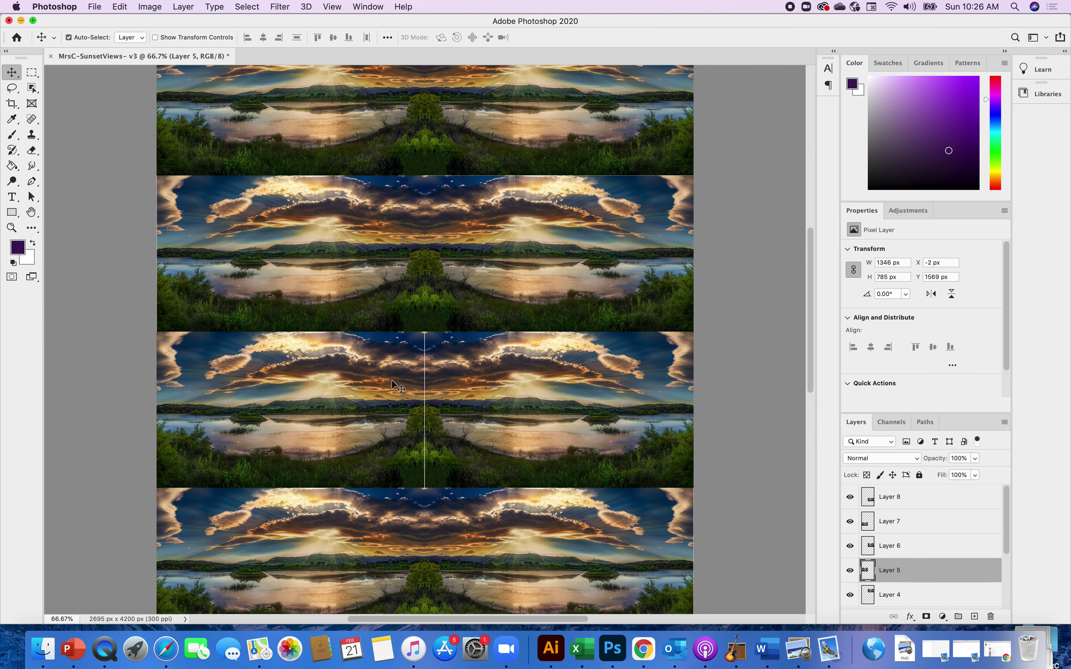
key(Right)
key(Right)
click(761, 345)
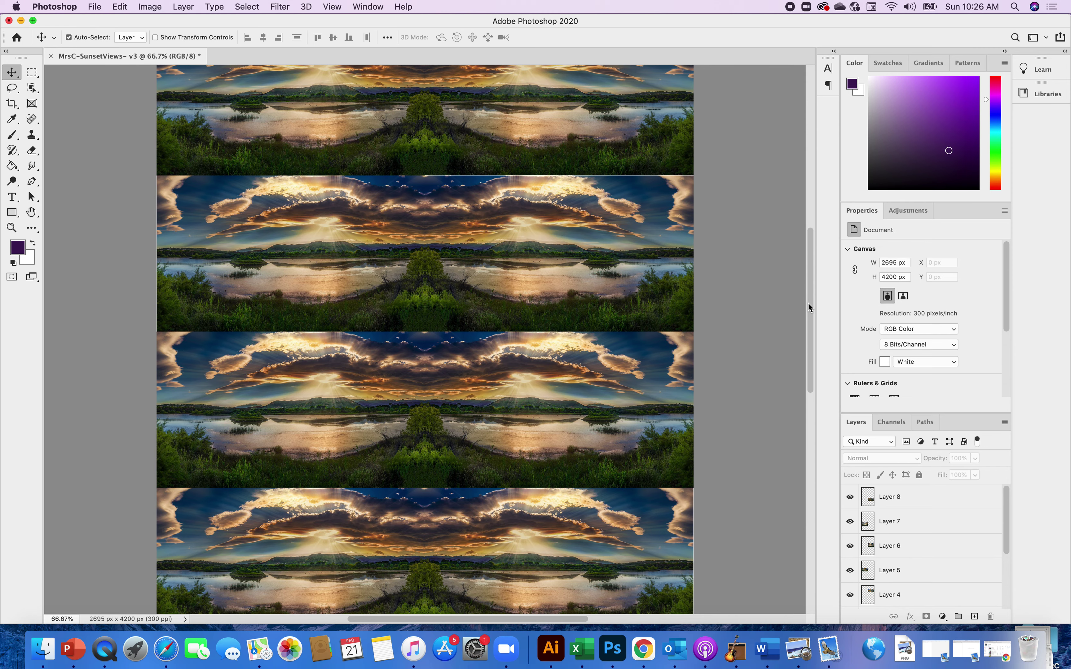
drag(807, 303, 809, 358)
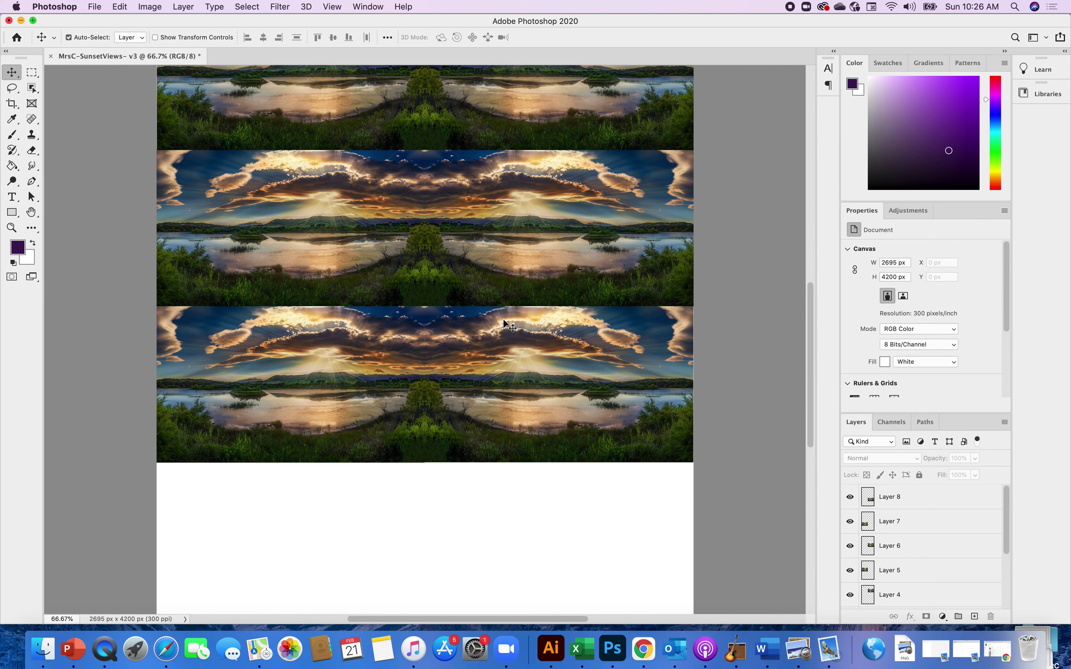
drag(811, 351, 811, 380)
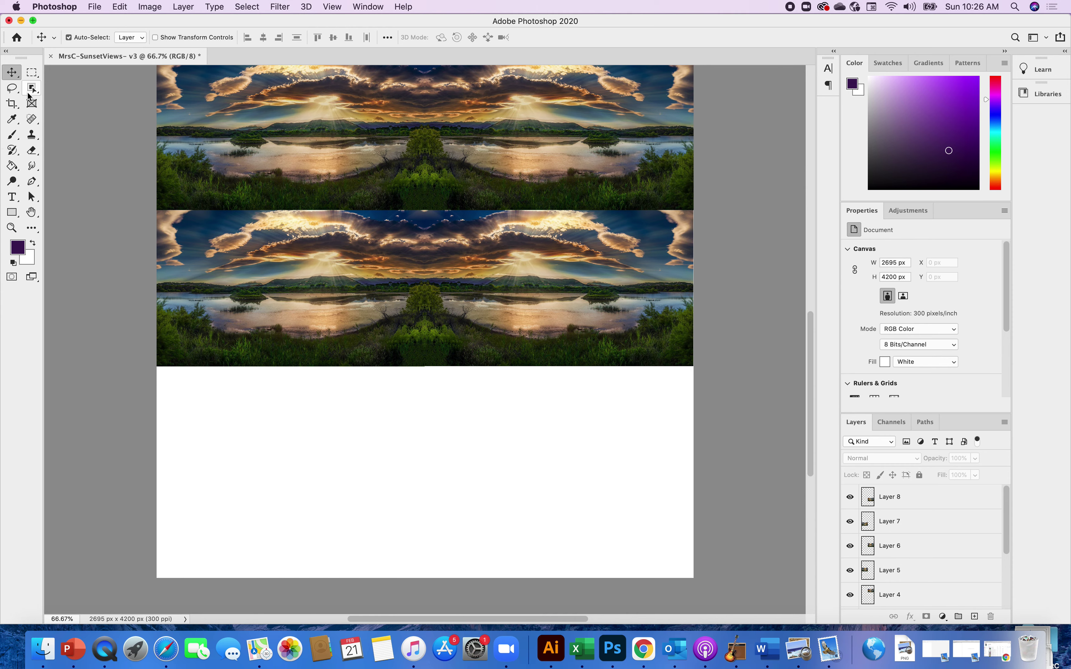
drag(1007, 510, 1010, 616)
Step: Crop the canvas bottom up to the last tile, leaving 2695 × 3139 px
click(871, 601)
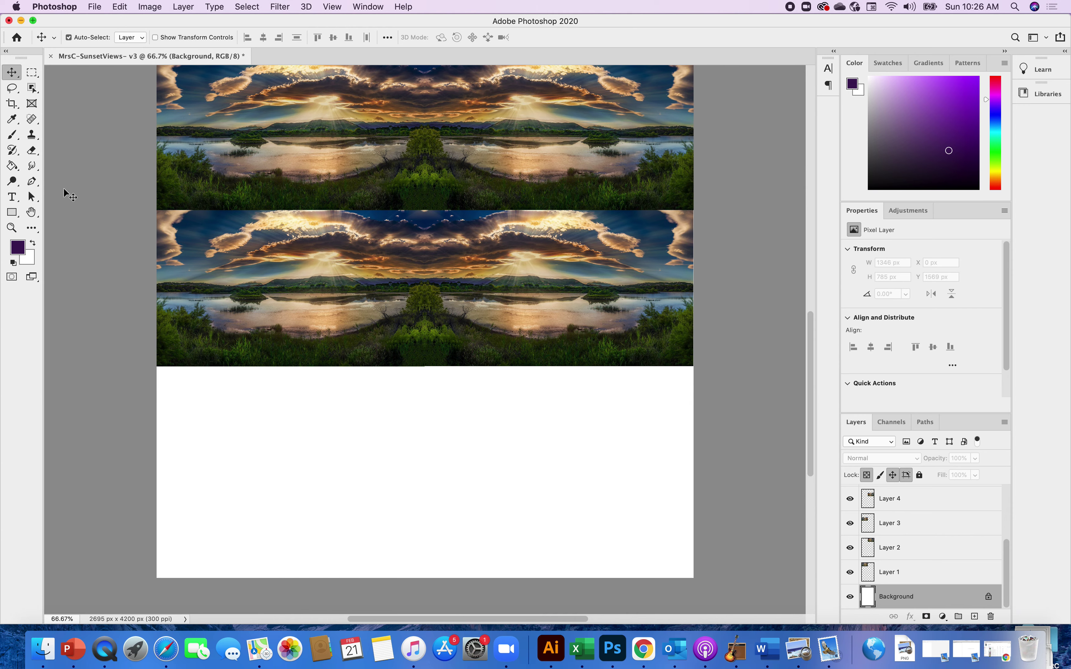
click(15, 106)
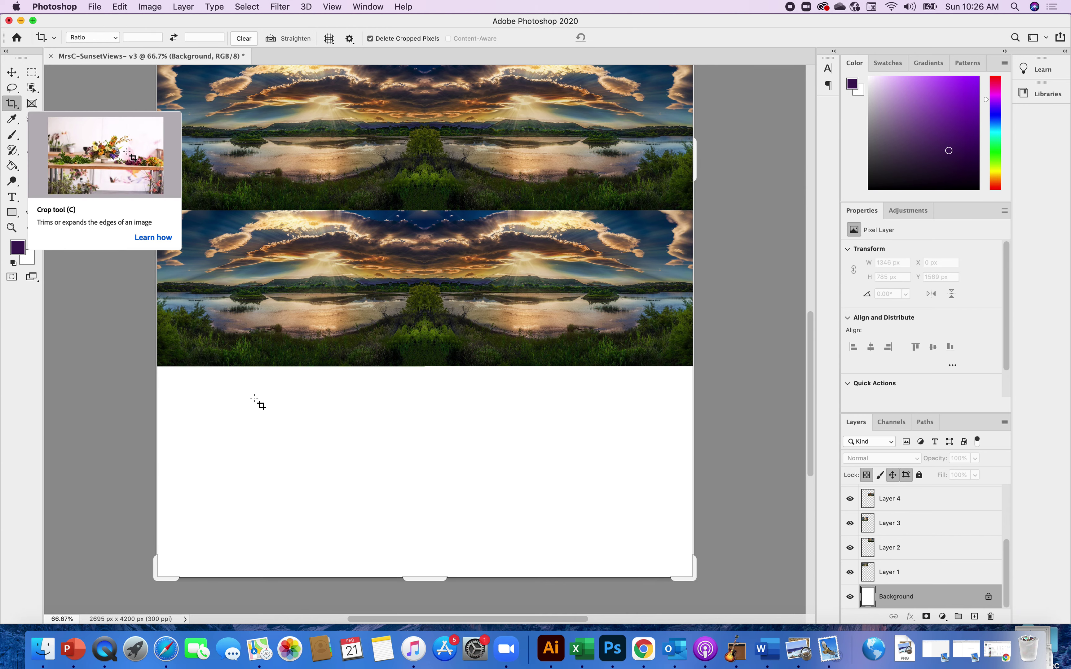
drag(431, 580, 427, 475)
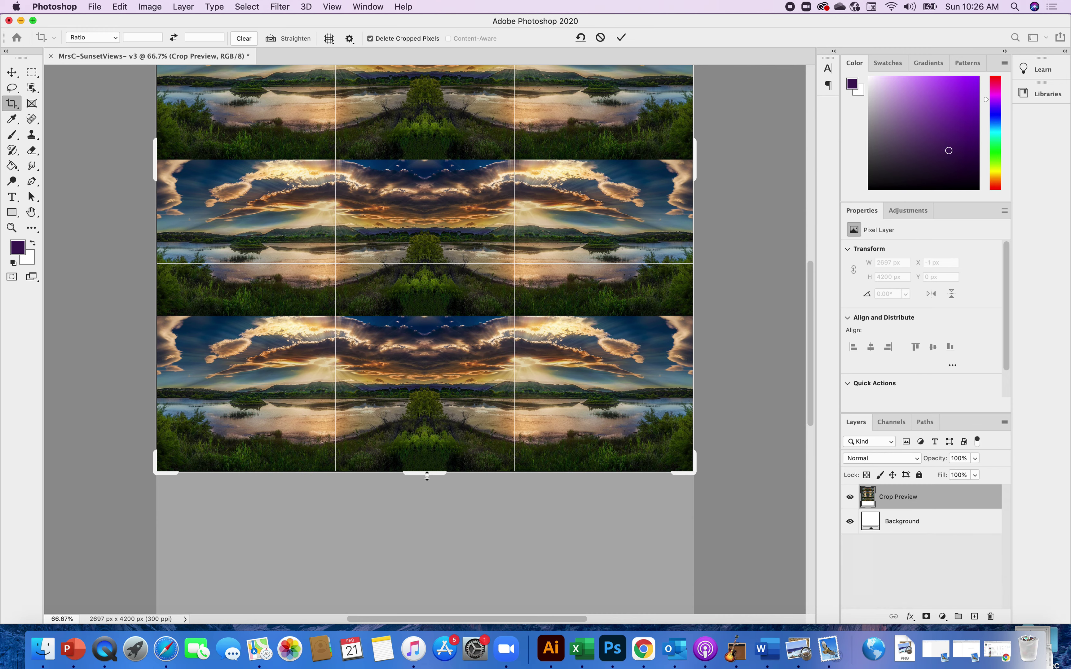
click(621, 37)
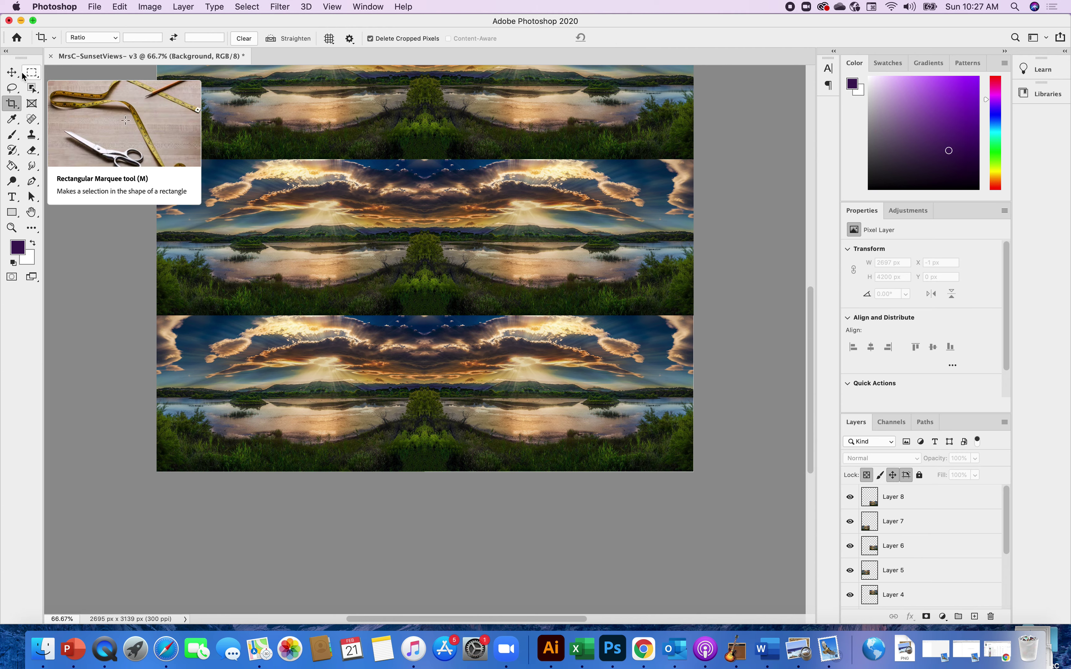
click(12, 72)
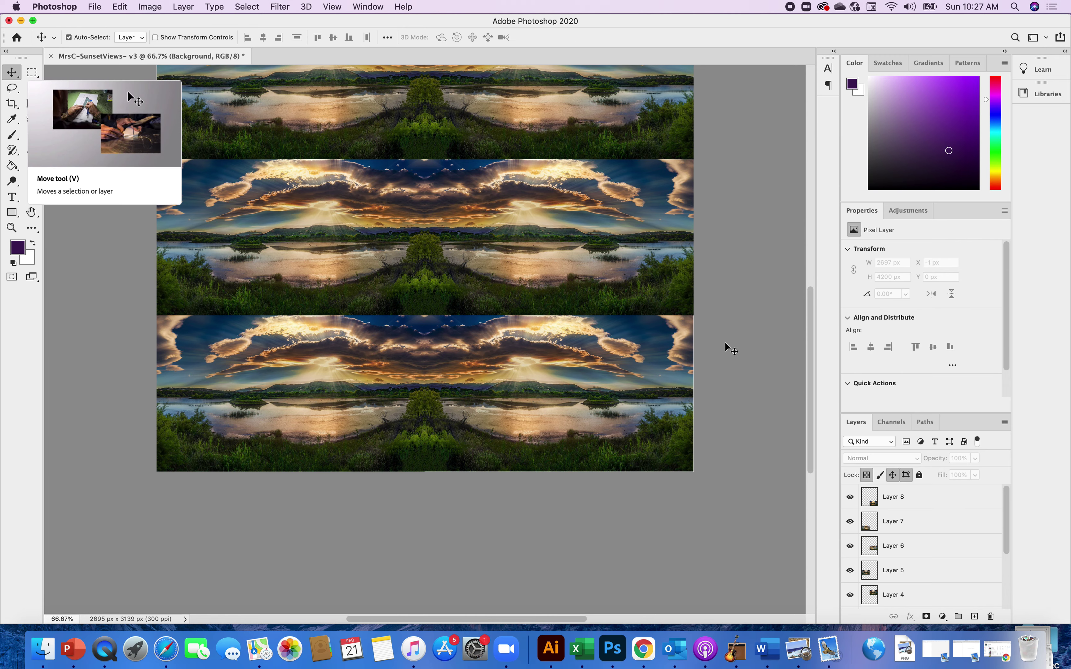
click(765, 375)
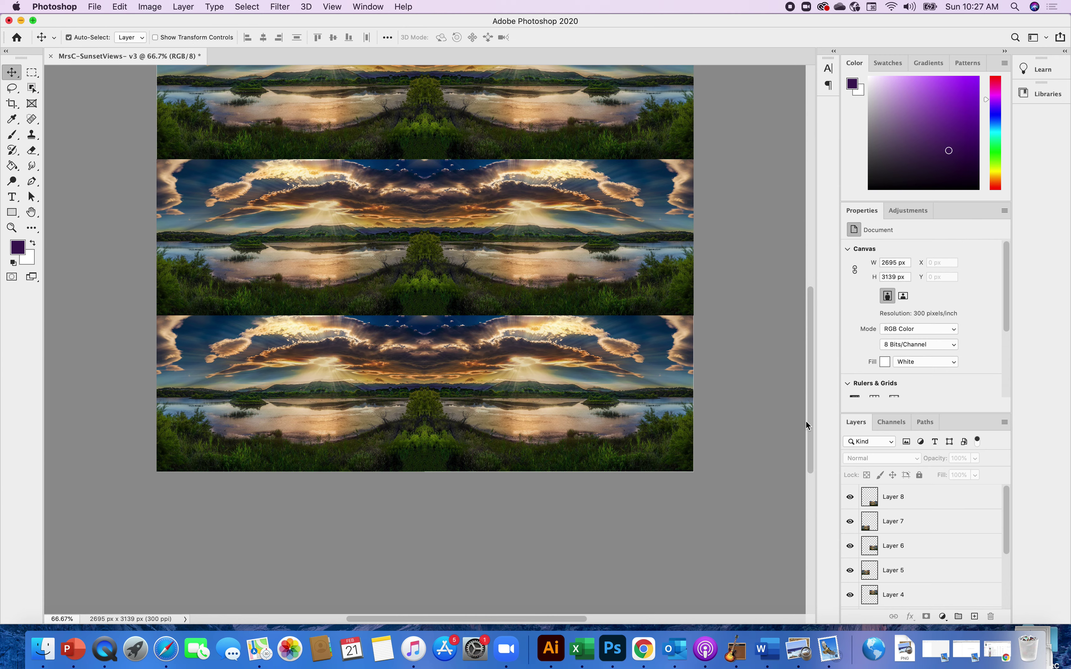
Step: Select Layer 1, the top tile's left half, in the Layers panel
mouse_move(809, 429)
mouse_down()
mouse_move(806, 326)
mouse_move(815, 427)
mouse_move(805, 336)
mouse_move(803, 478)
mouse_move(799, 366)
mouse_move(796, 438)
mouse_up()
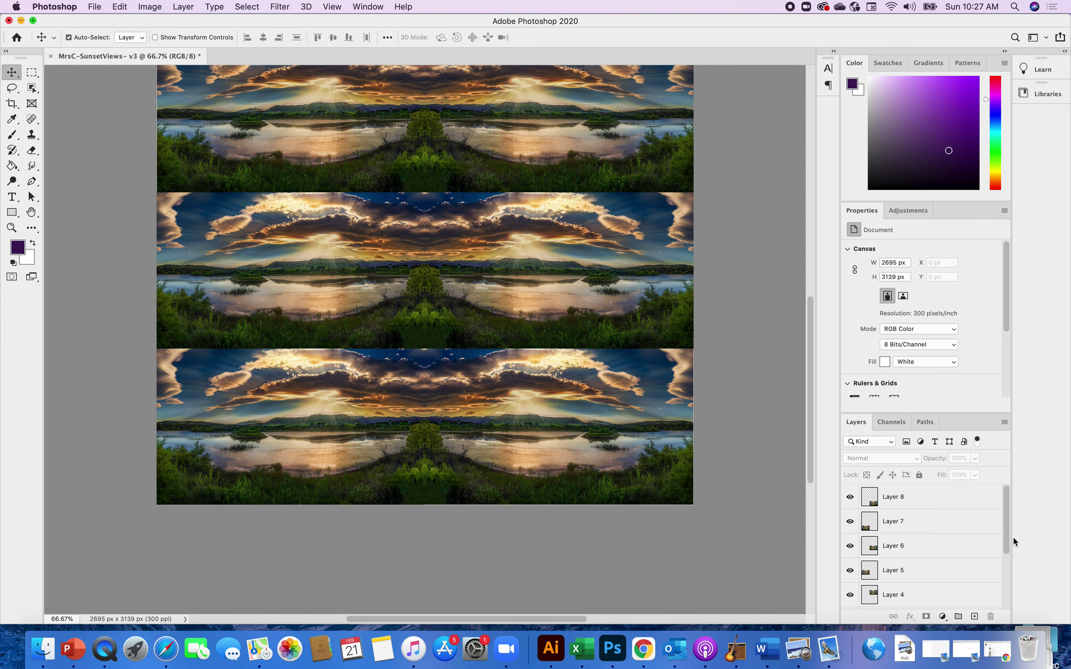
drag(1007, 532, 1006, 593)
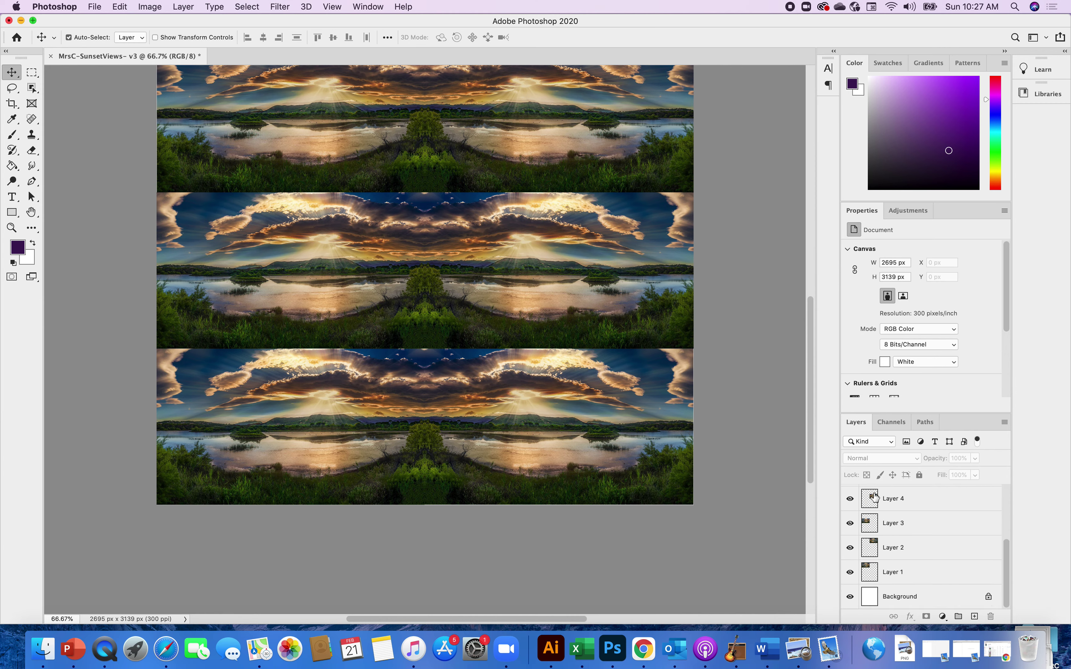
drag(1006, 568, 1004, 532)
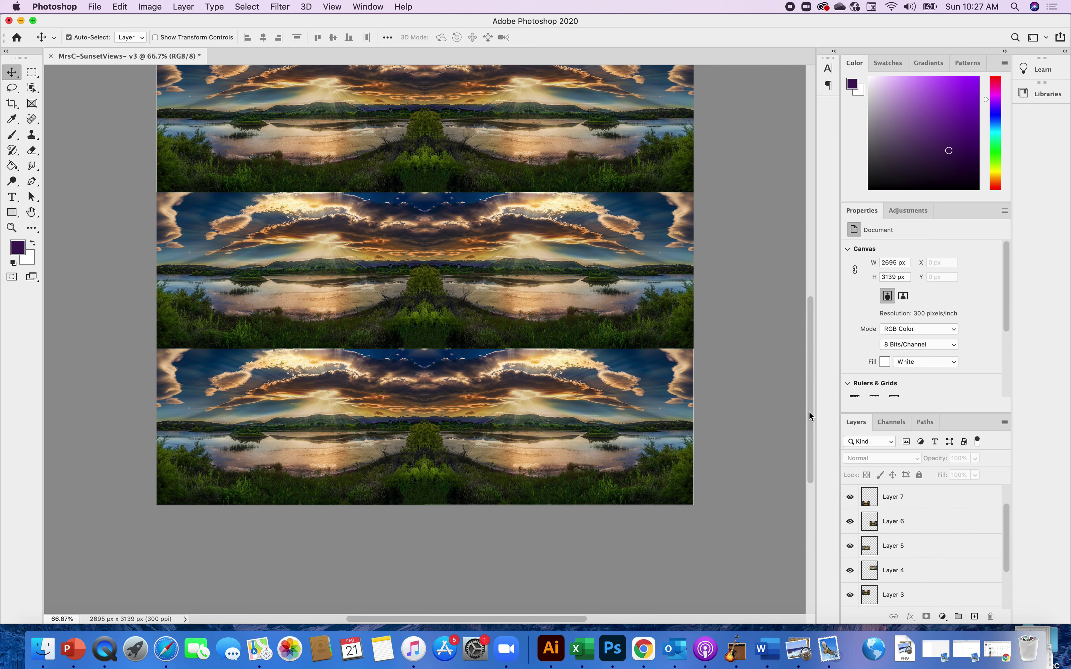
drag(809, 412, 831, 343)
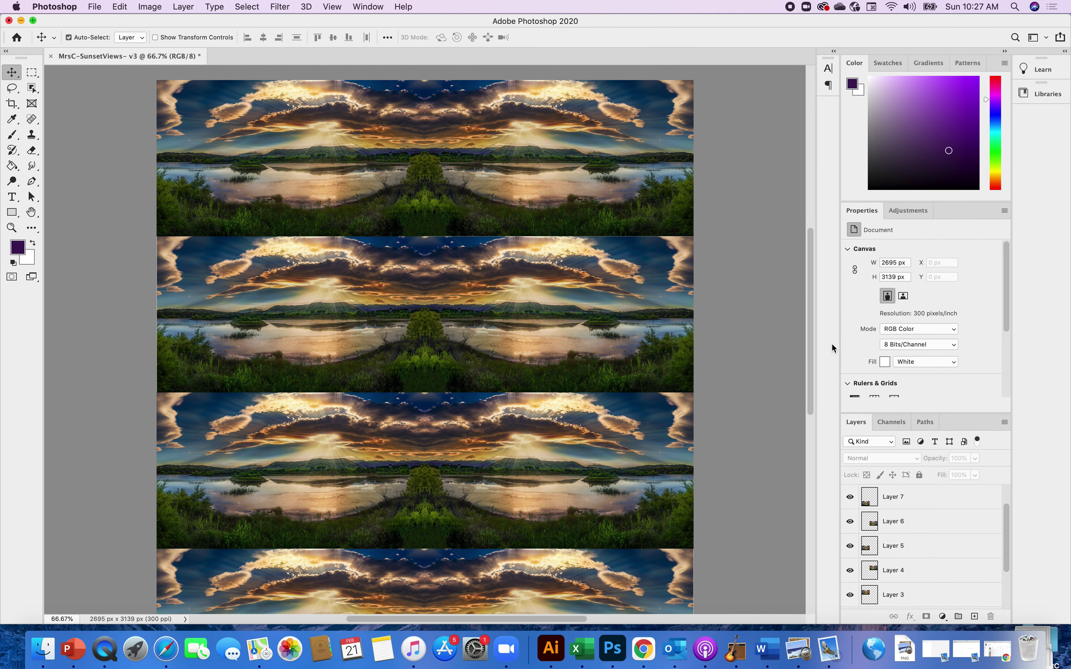
click(304, 162)
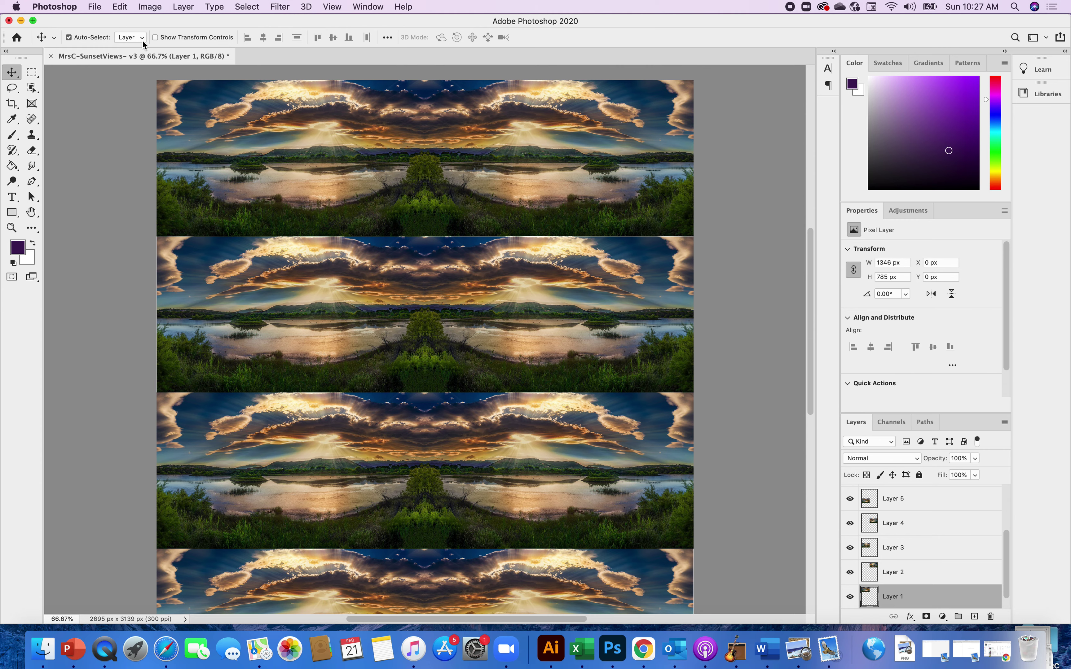
Step: Apply Brightness/Contrast to Layer 1 with Brightness 73 and raised contrast
click(148, 10)
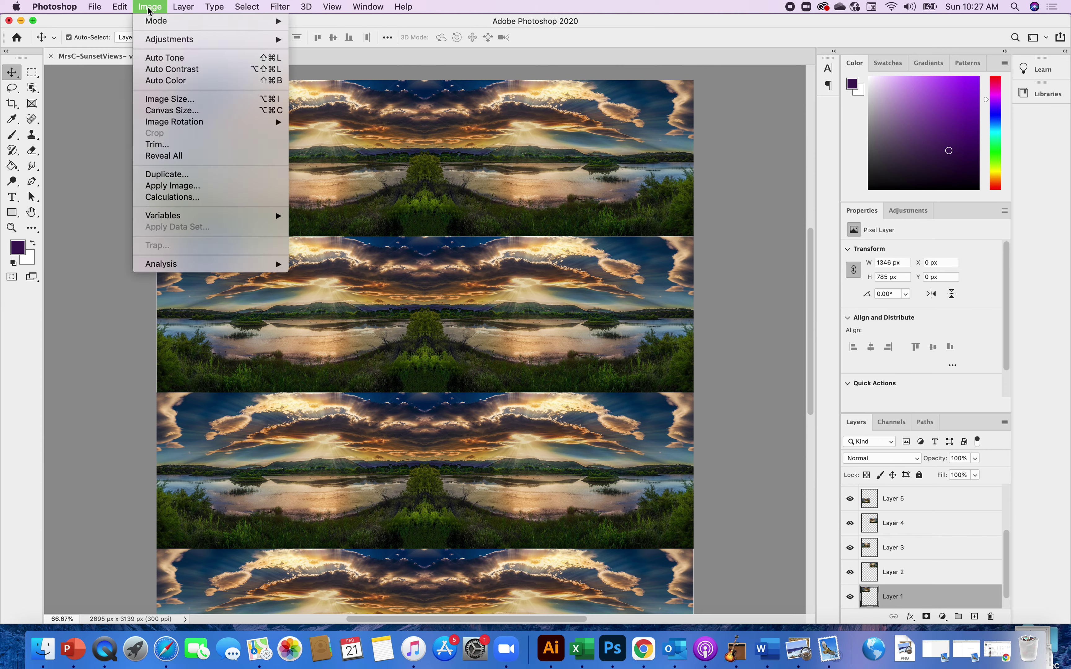
mouse_move(167, 43)
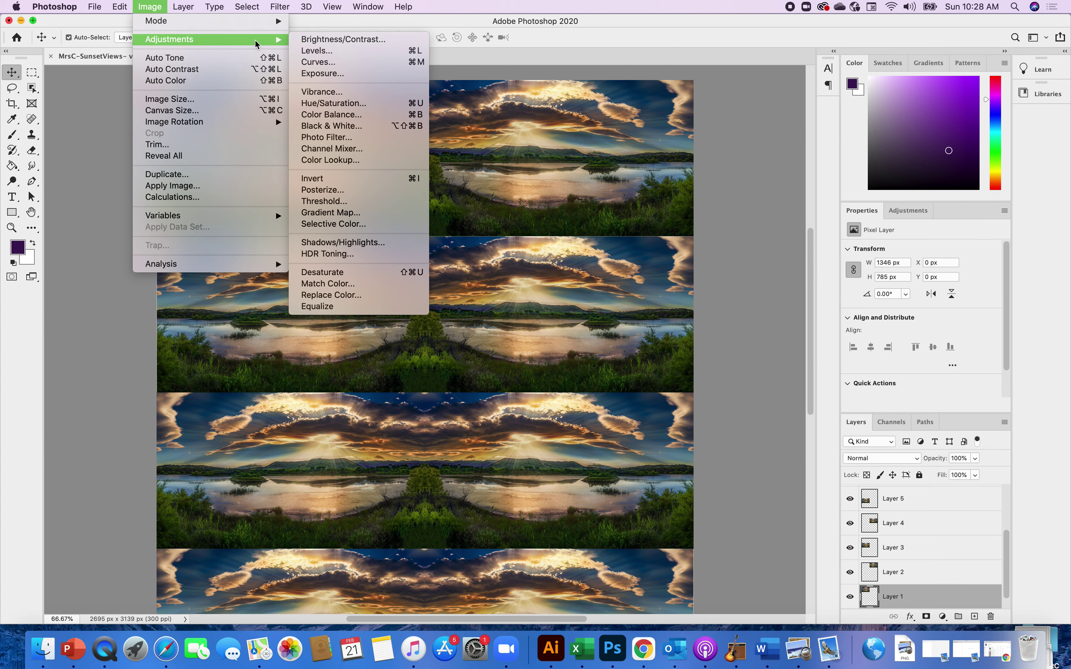
click(342, 41)
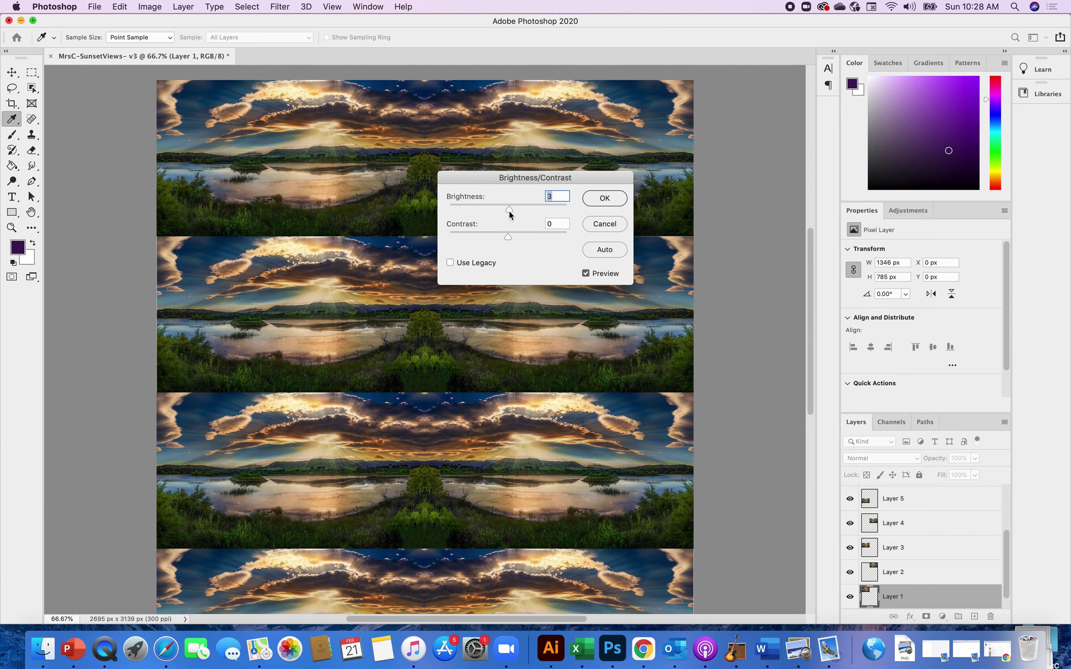
drag(510, 212, 531, 209)
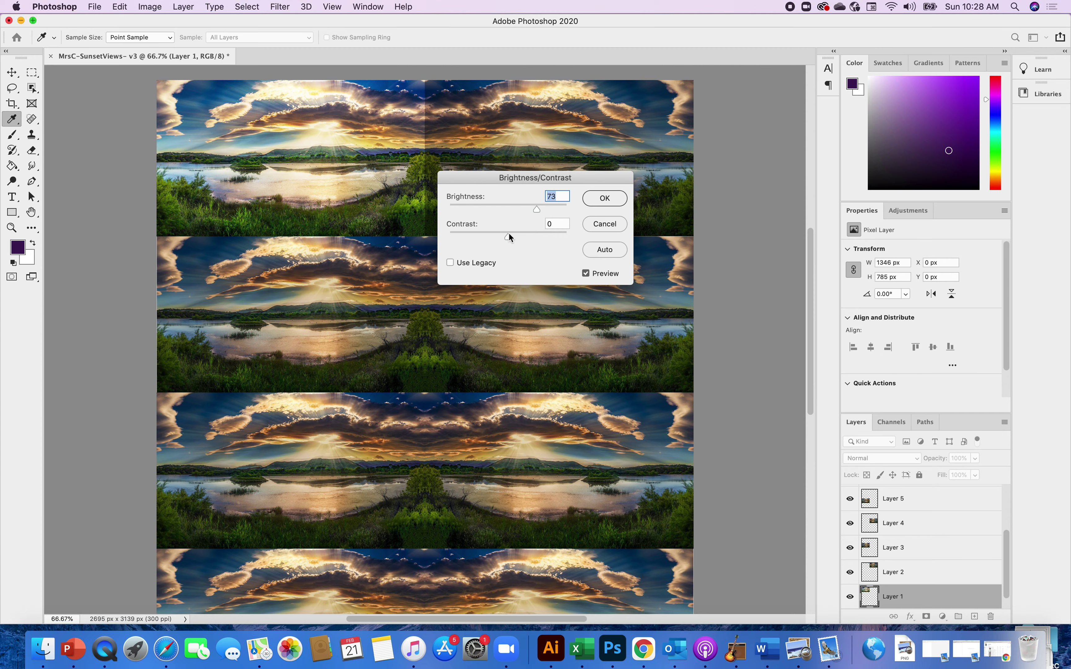
drag(511, 238, 519, 239)
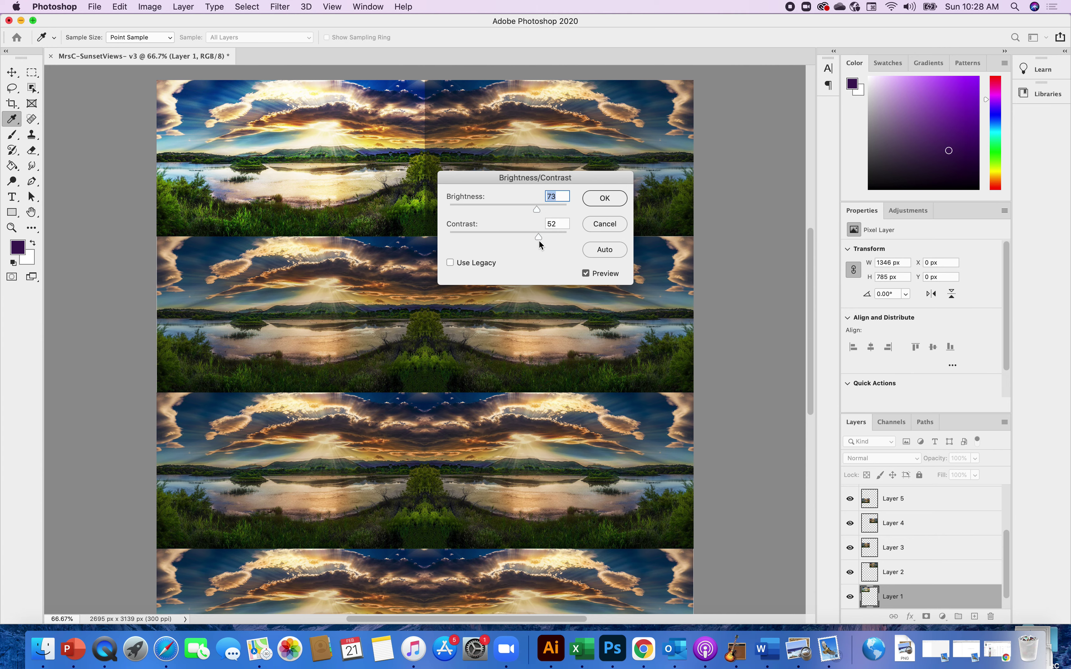
mouse_move(543, 241)
mouse_down()
mouse_move(469, 245)
mouse_move(541, 240)
mouse_up()
key(Tab)
click(604, 198)
key(v)
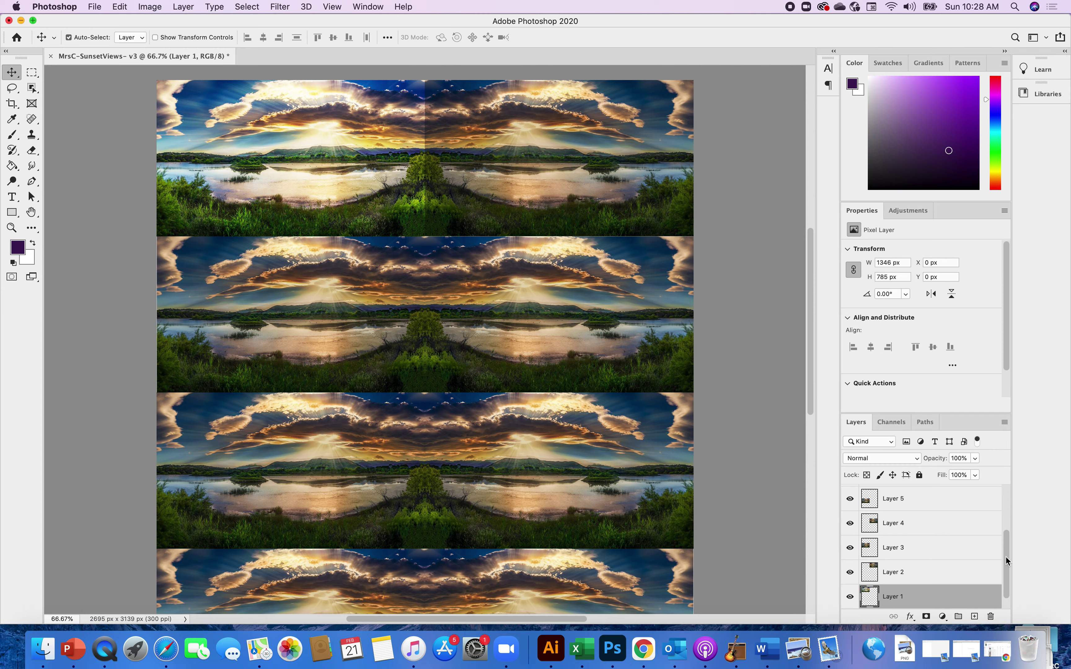
drag(1006, 558, 1006, 499)
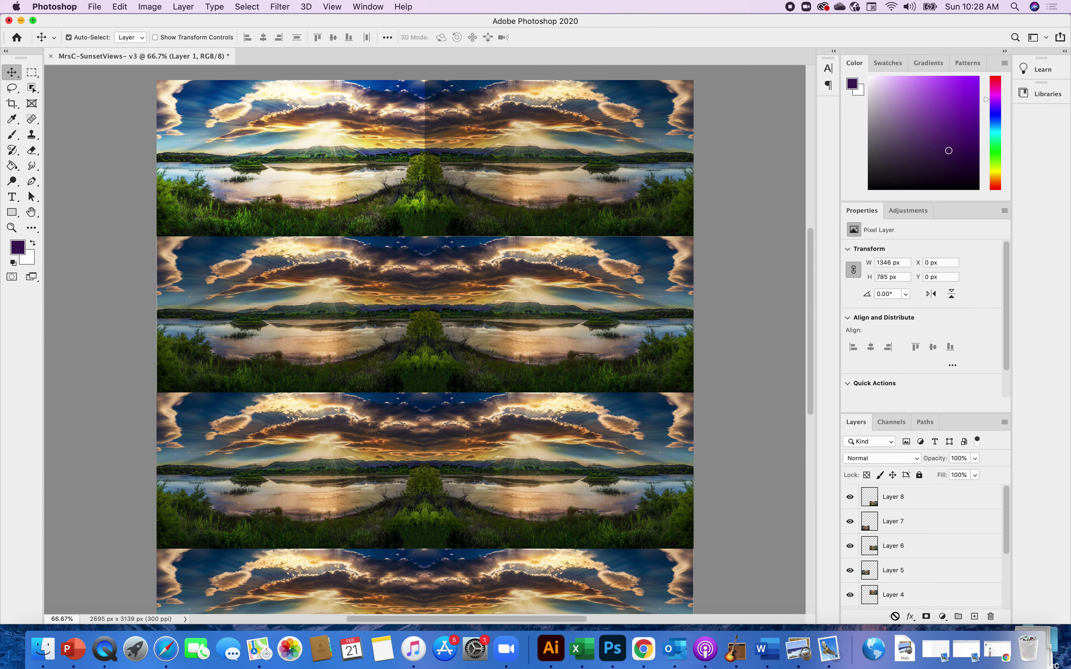
drag(1007, 532, 1008, 488)
Step: Open Levels on Layer 2 and set input levels to black 71, midtone 1.39, white 202
click(526, 173)
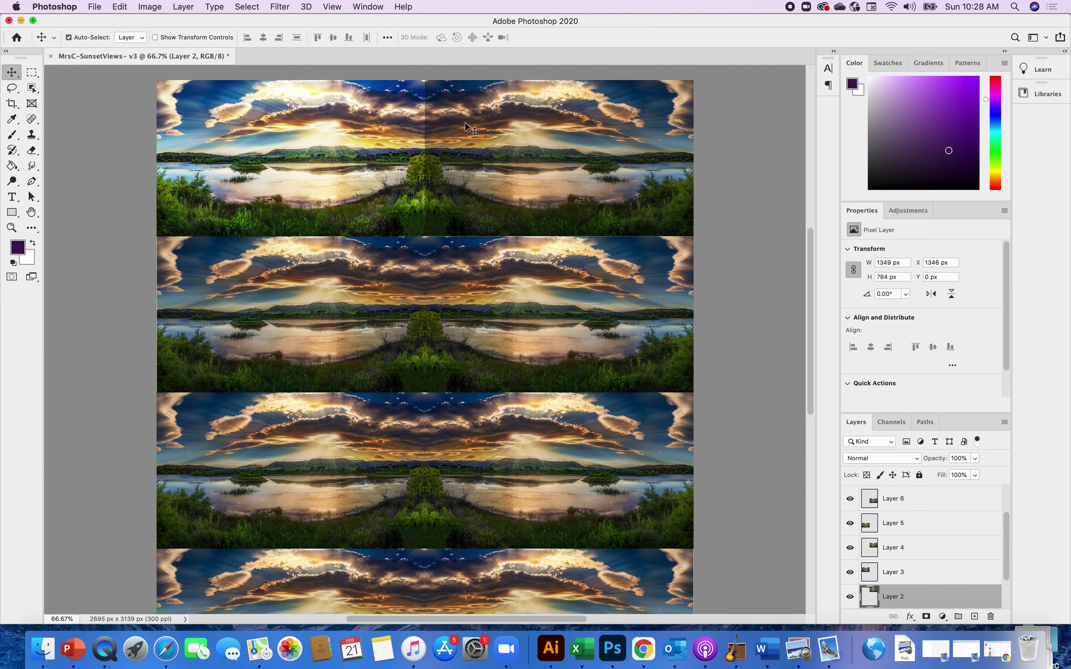
click(152, 7)
mouse_move(247, 40)
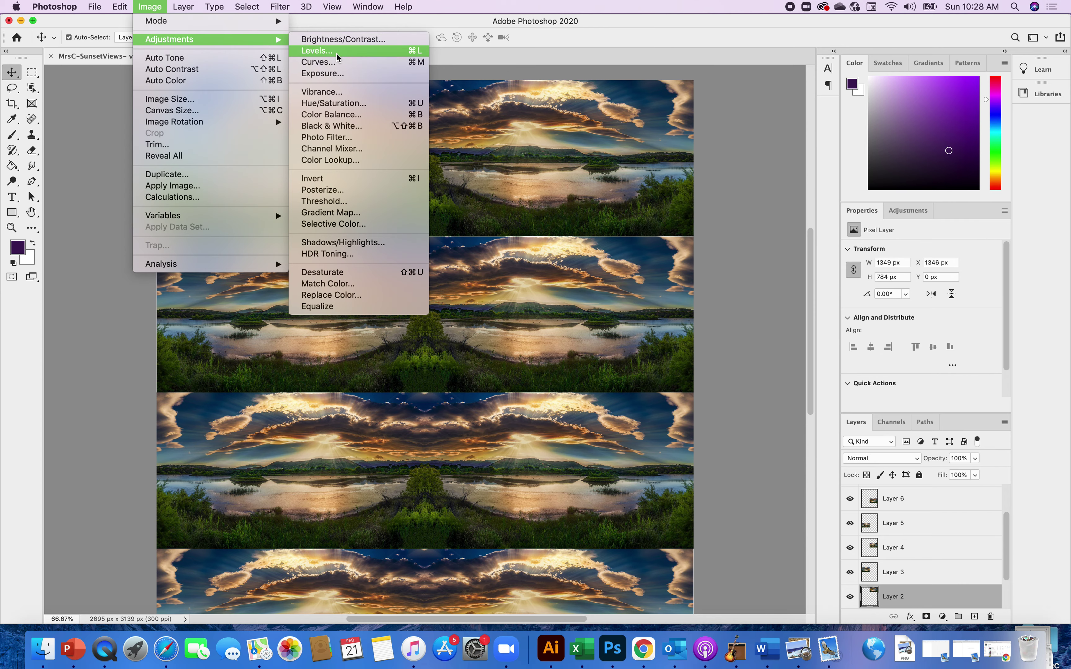
click(336, 53)
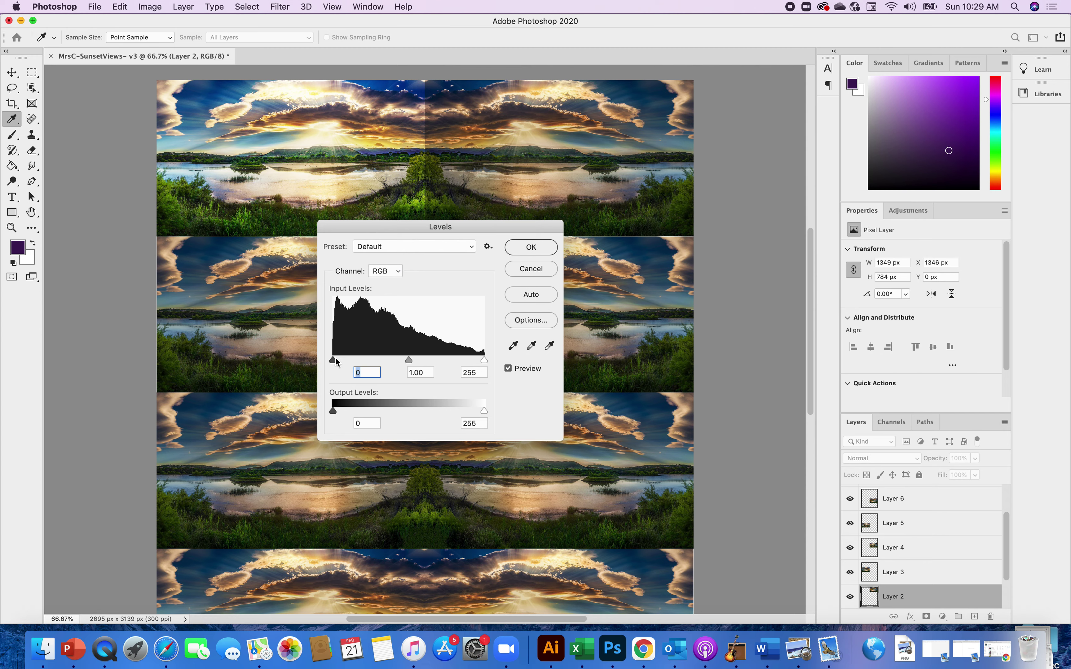
drag(333, 360, 375, 359)
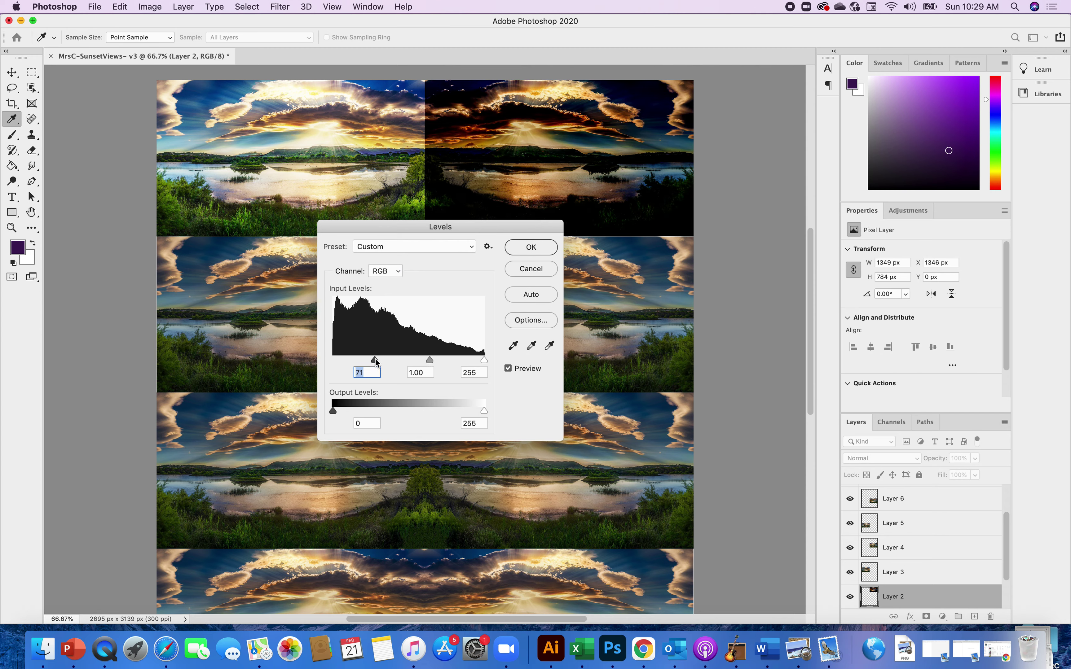
drag(484, 360, 459, 357)
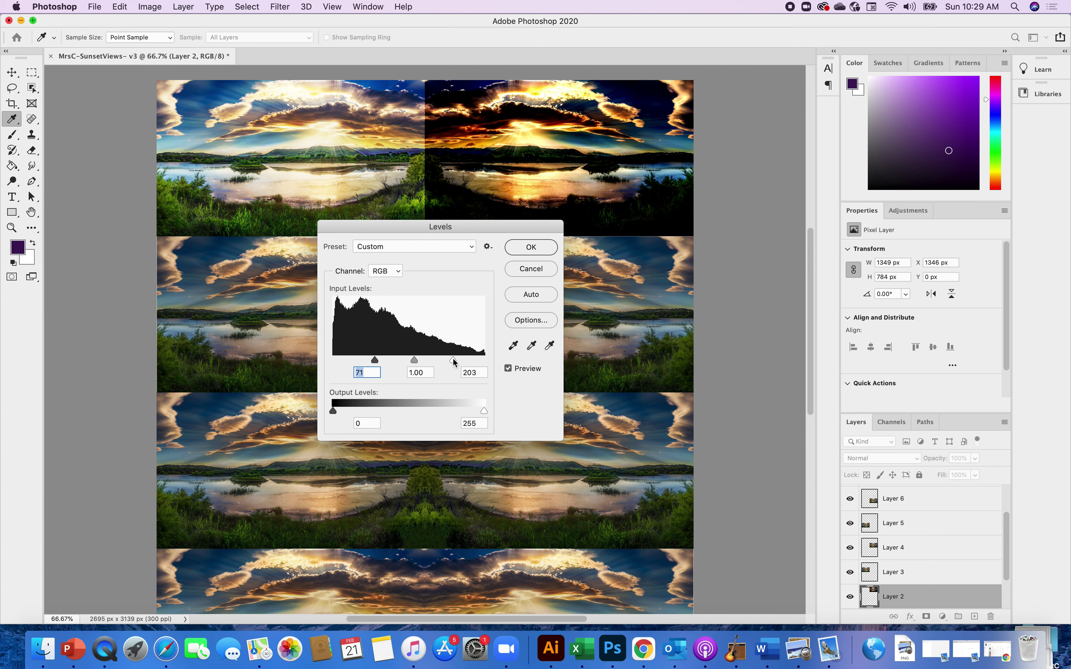
click(451, 358)
drag(414, 362, 403, 363)
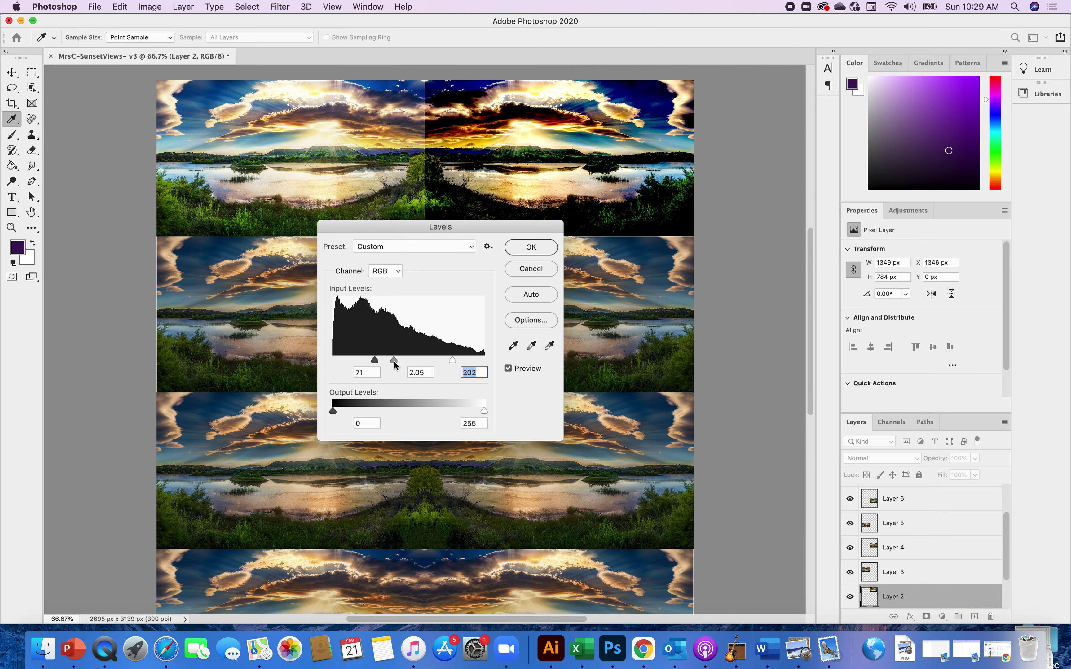
drag(393, 362, 395, 362)
drag(394, 360, 442, 361)
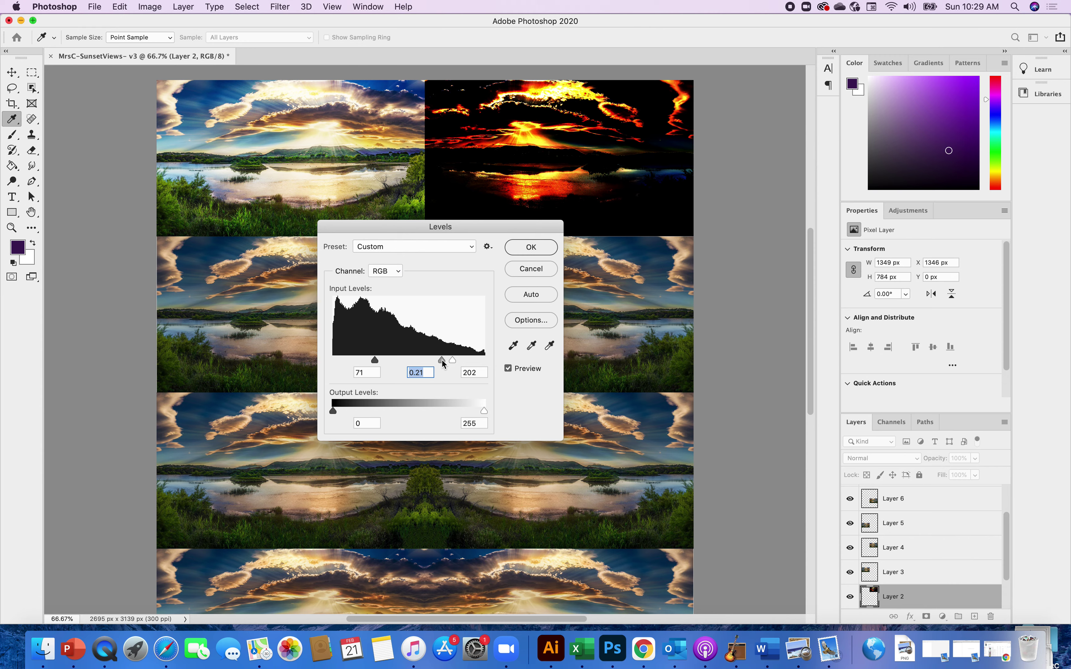
drag(441, 362, 405, 360)
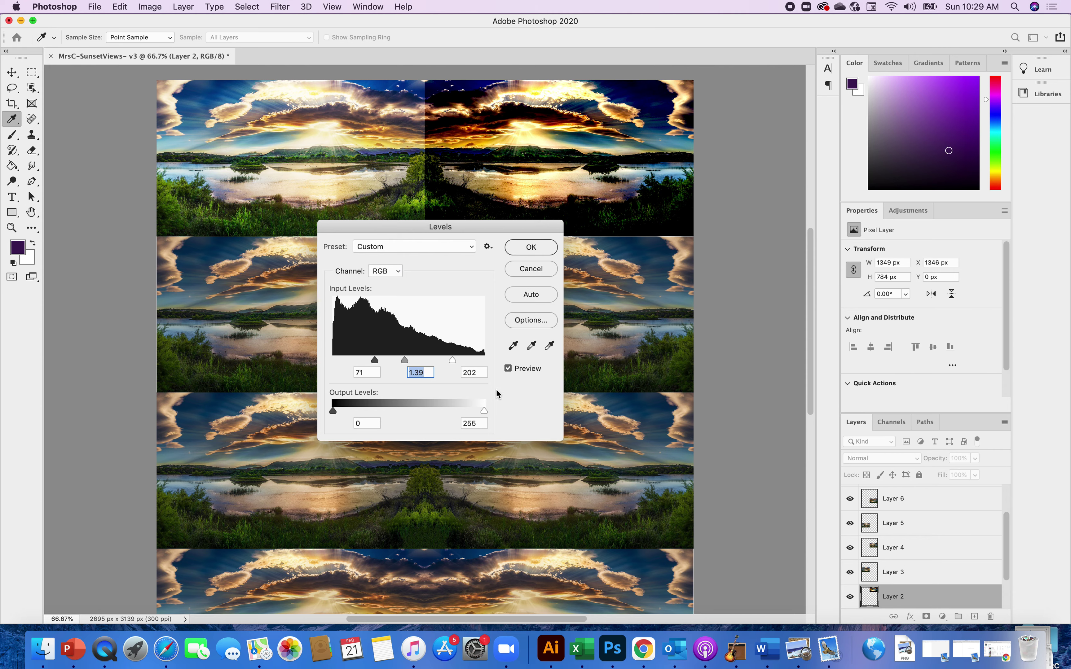
click(549, 347)
Step: Sample the white point from the top-right tile's bright clouds and apply the Levels adjustment
click(548, 348)
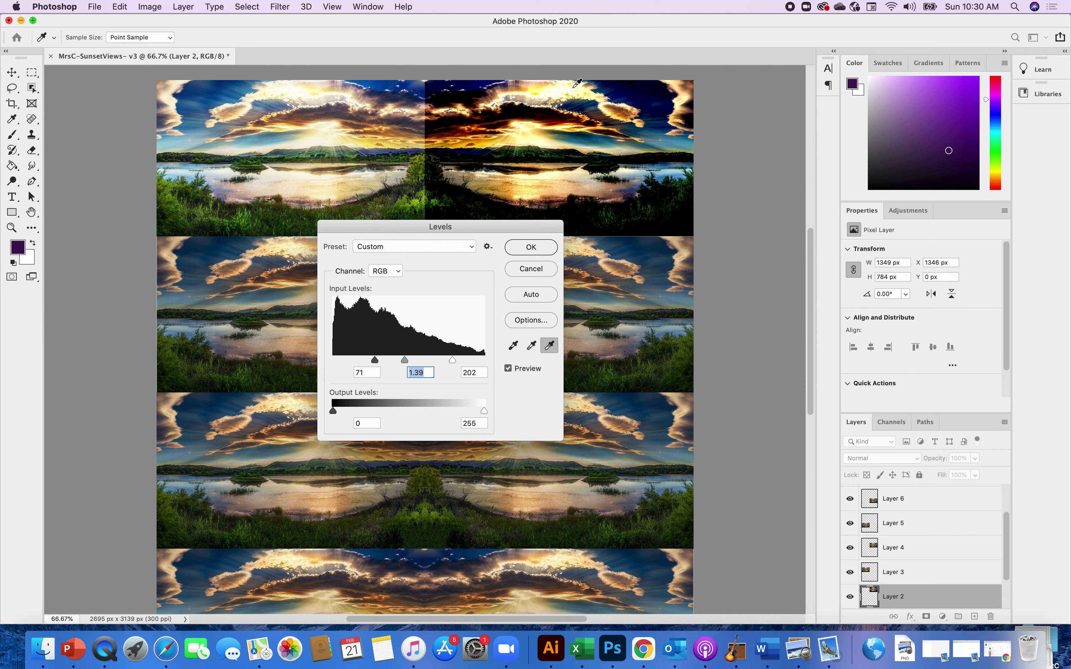
click(504, 94)
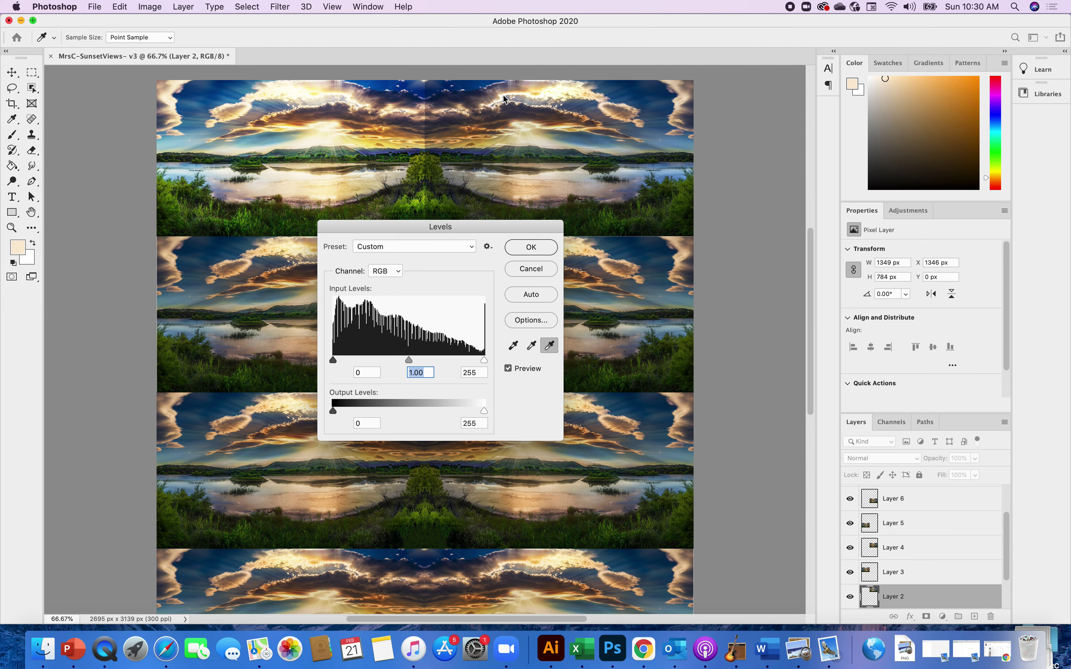
click(590, 163)
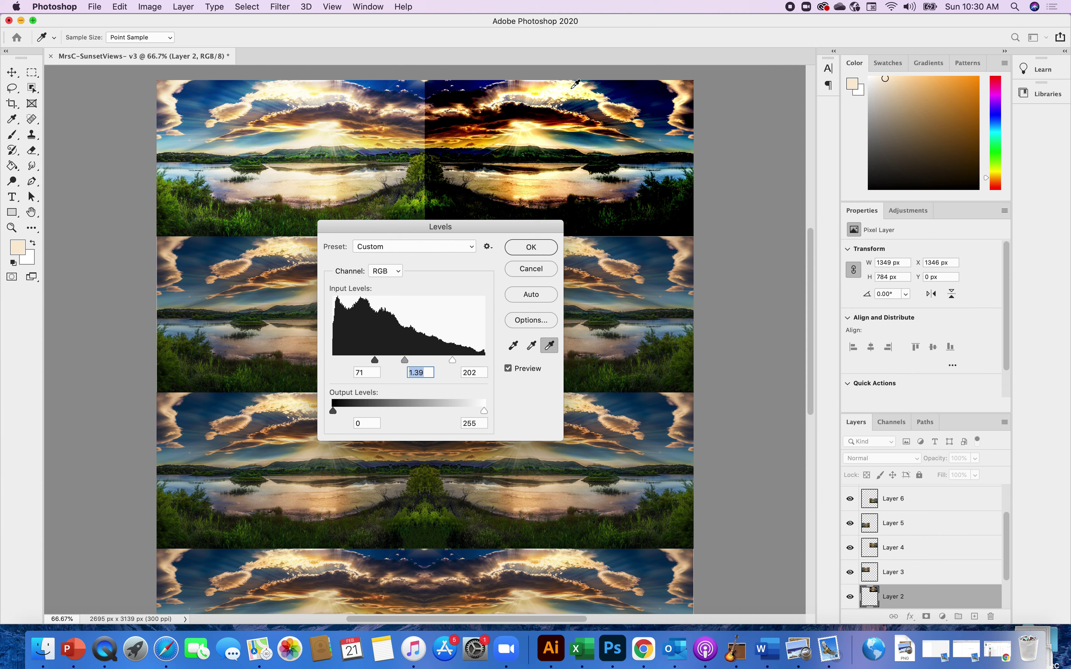
click(544, 88)
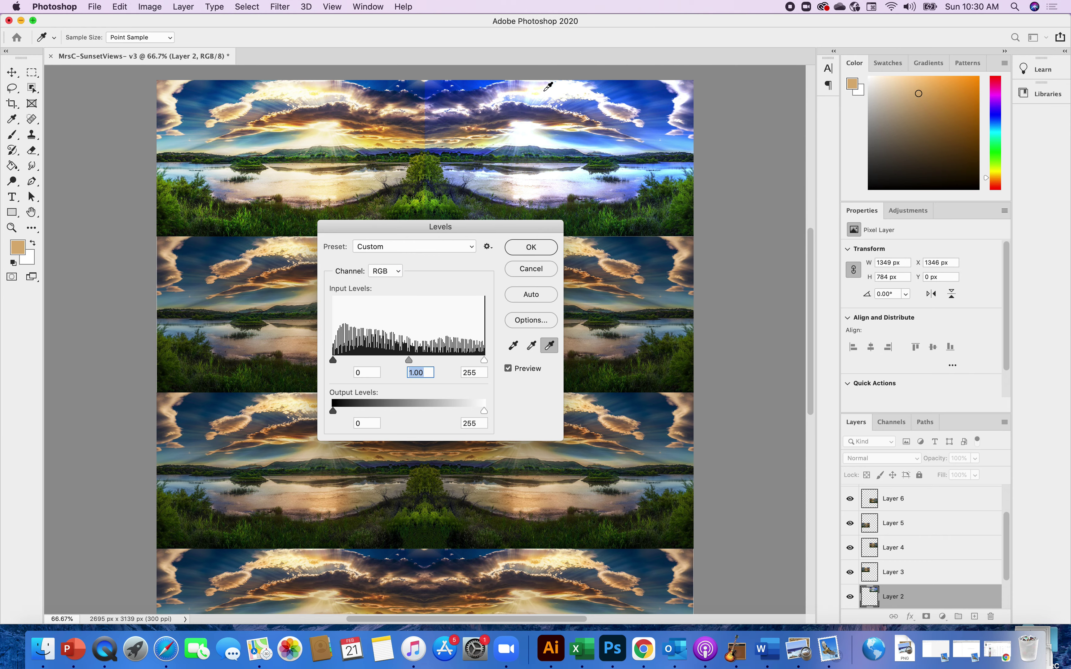
click(529, 249)
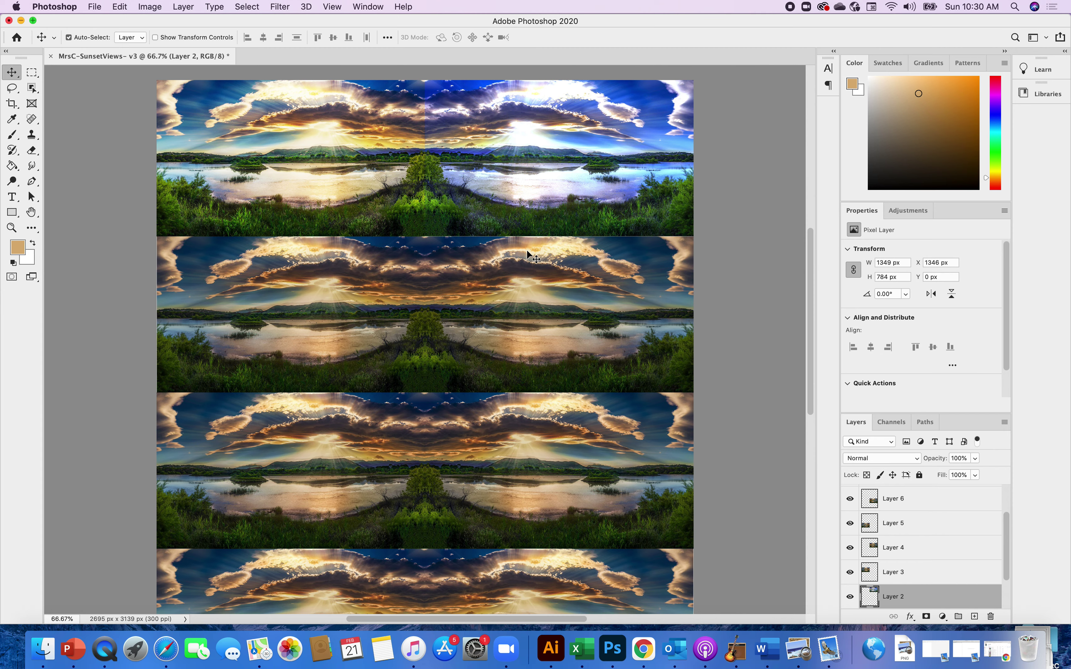
Step: Bend Layer 3's RGB curve into a wavy multi-point shape for psychedelic rainbow colours
click(282, 325)
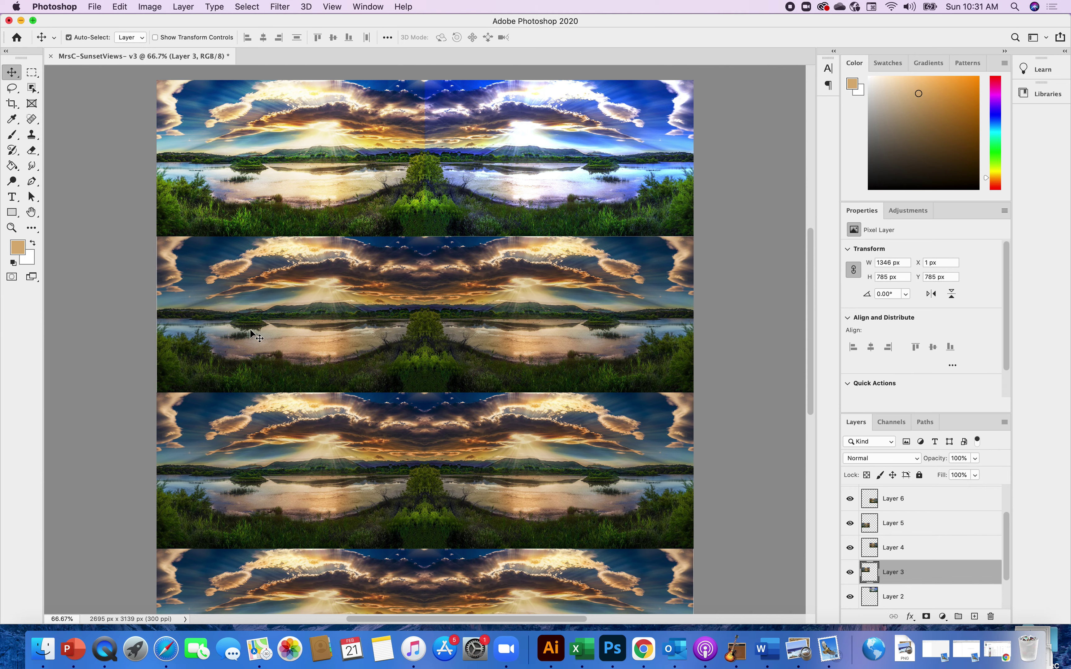
click(150, 6)
mouse_move(168, 39)
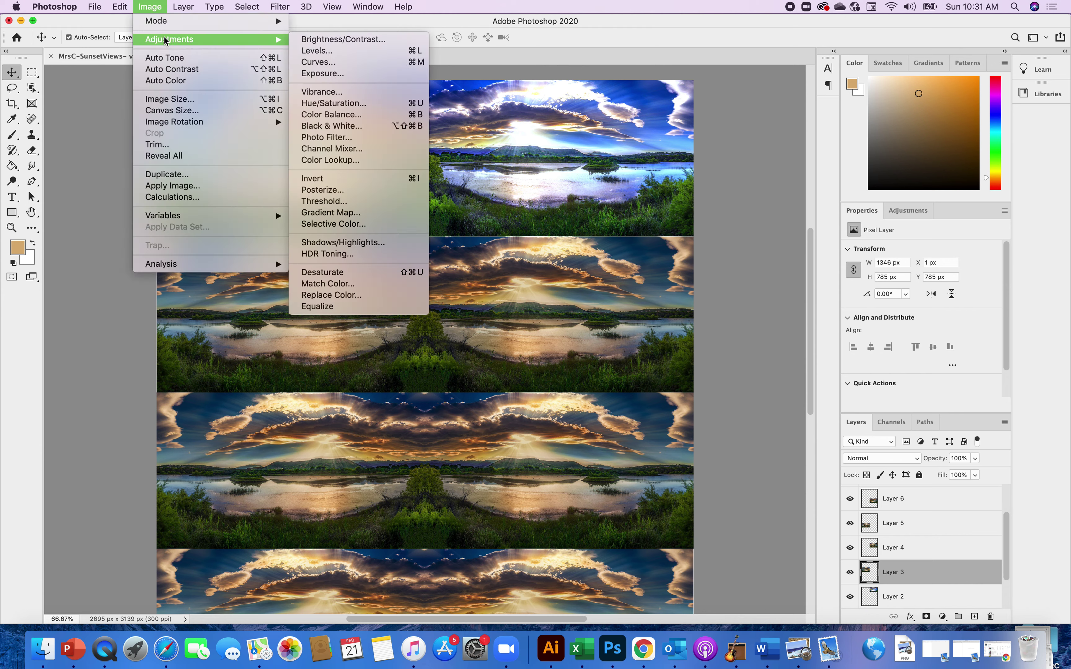
click(326, 67)
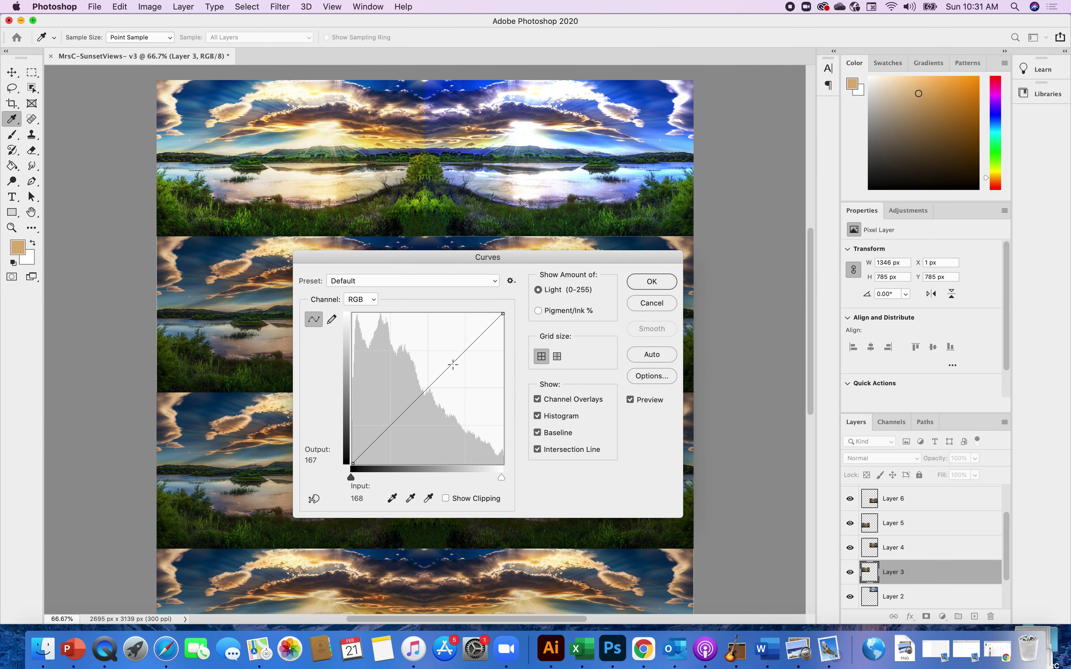
drag(448, 368, 441, 348)
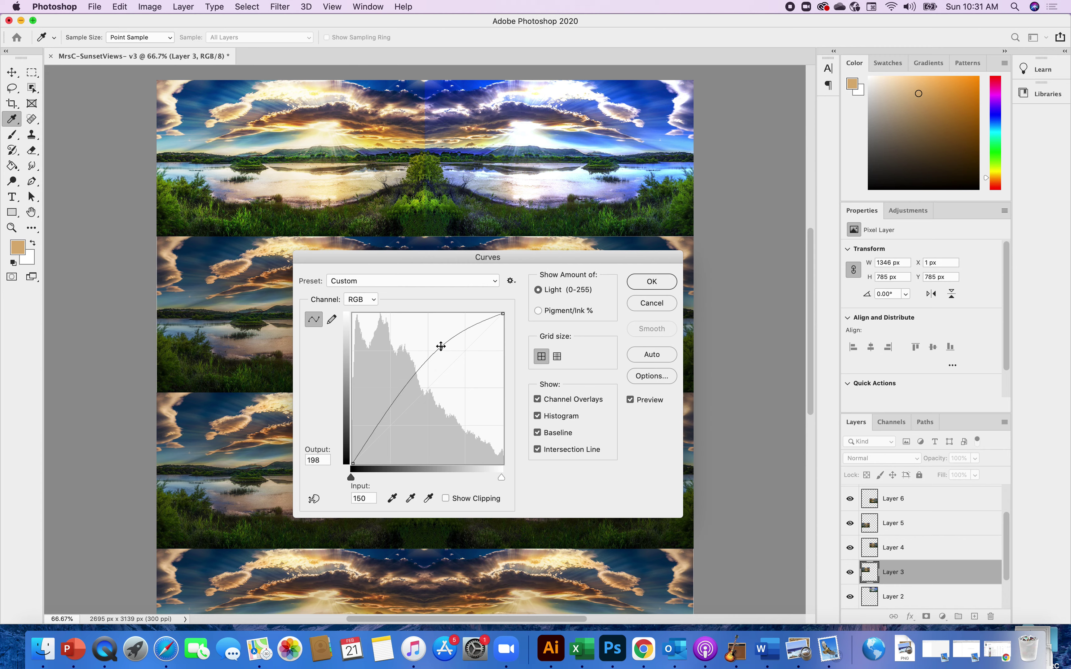
drag(445, 256, 638, 113)
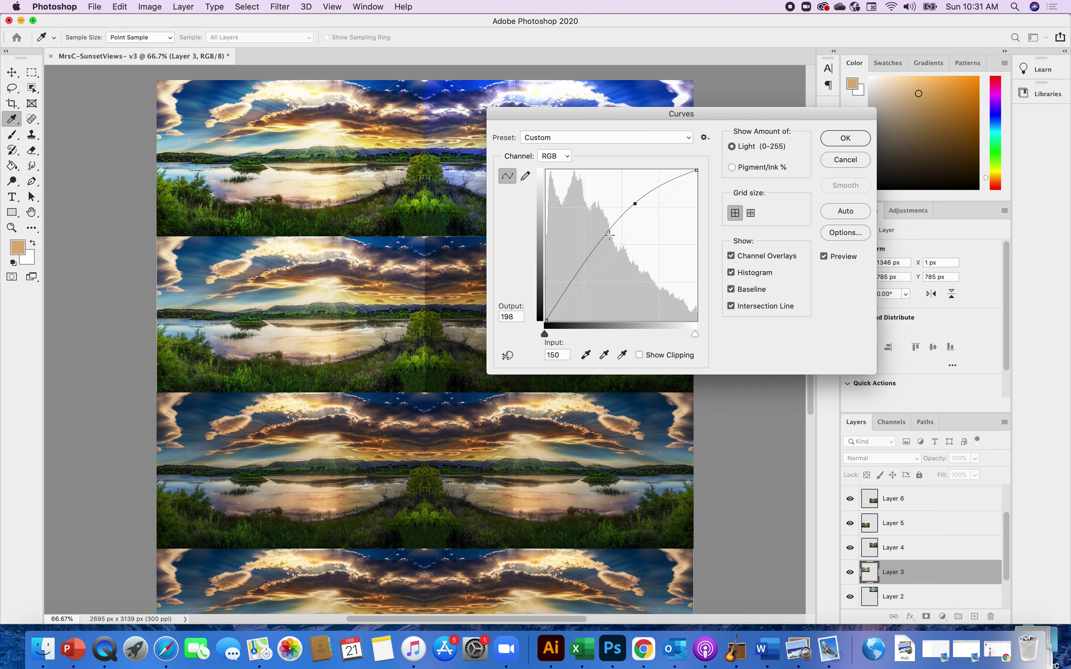
drag(609, 232, 560, 250)
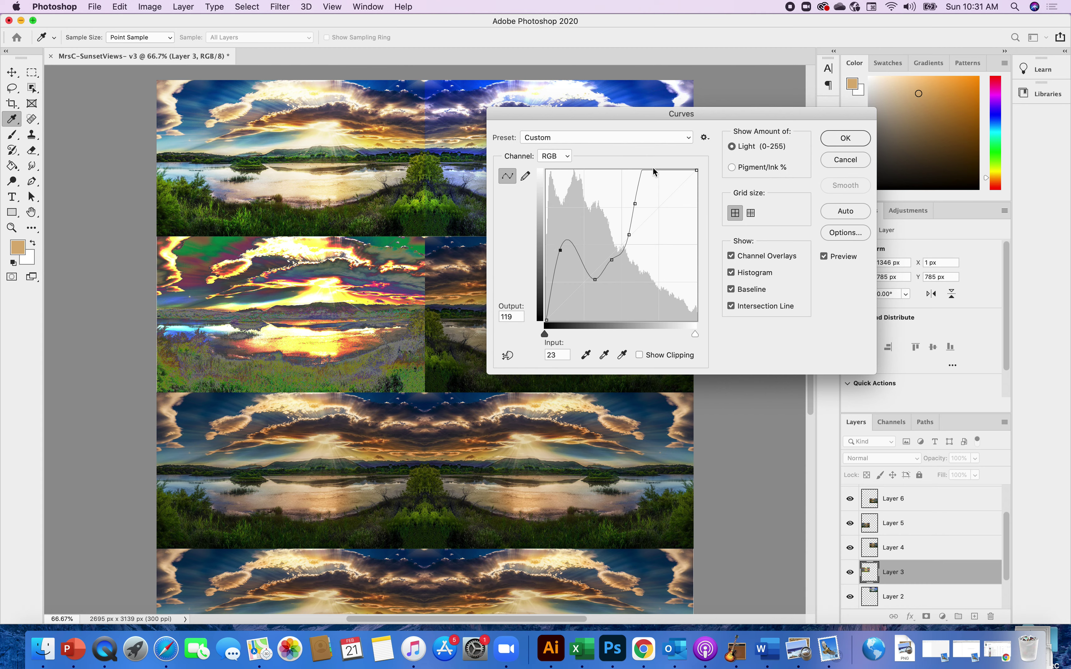
drag(655, 172, 670, 221)
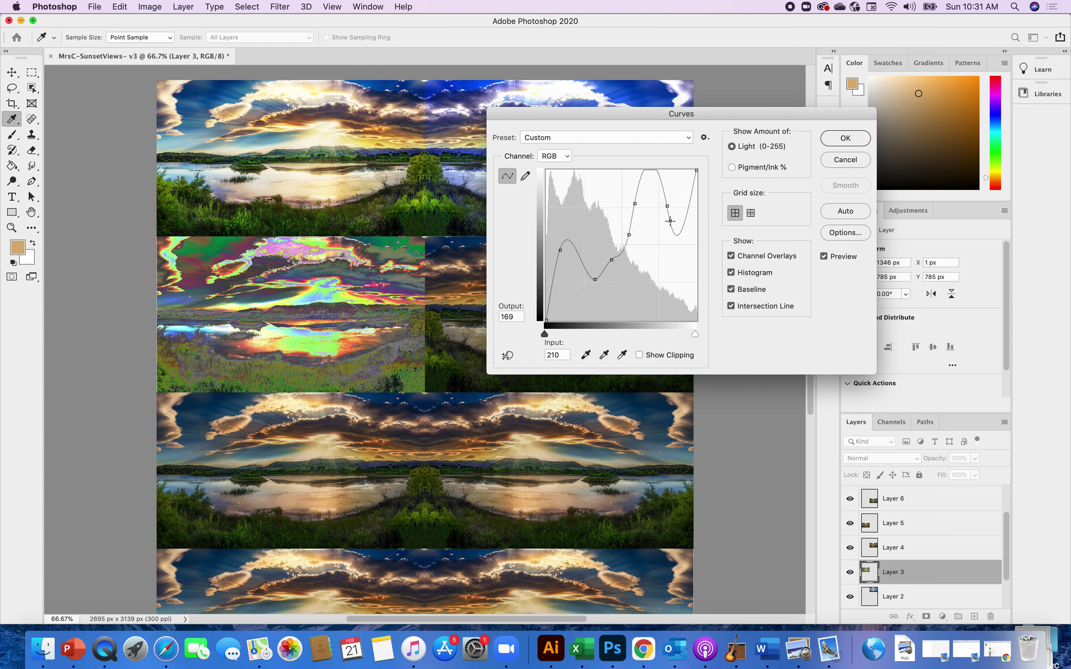
super+click(629, 234)
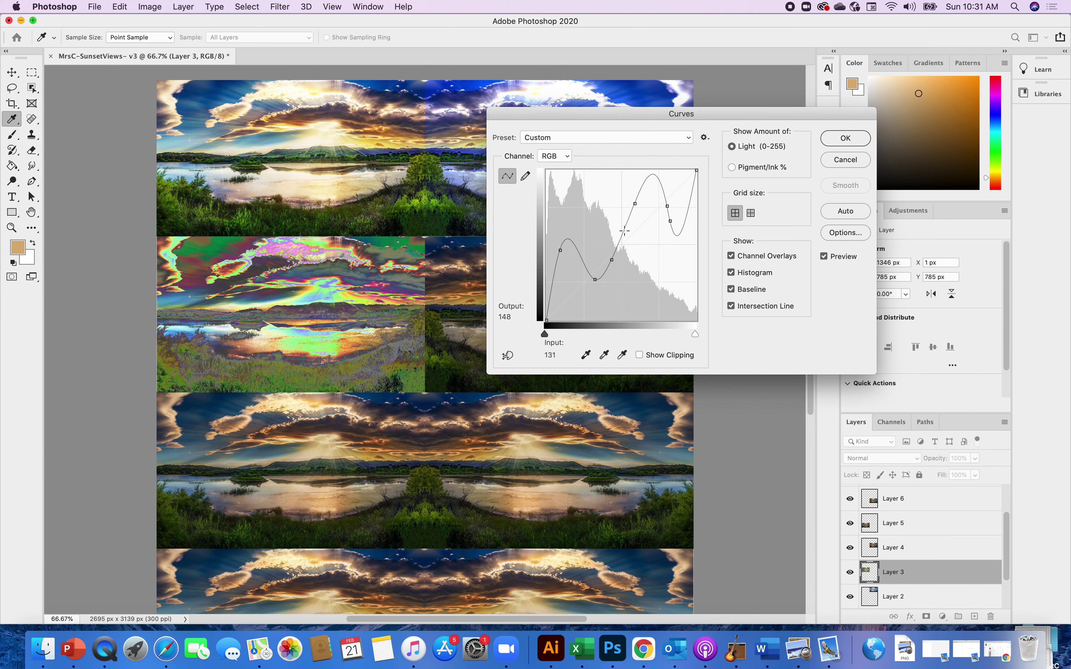
click(622, 230)
mouse_move(622, 229)
mouse_down()
mouse_move(641, 237)
mouse_move(616, 226)
mouse_up()
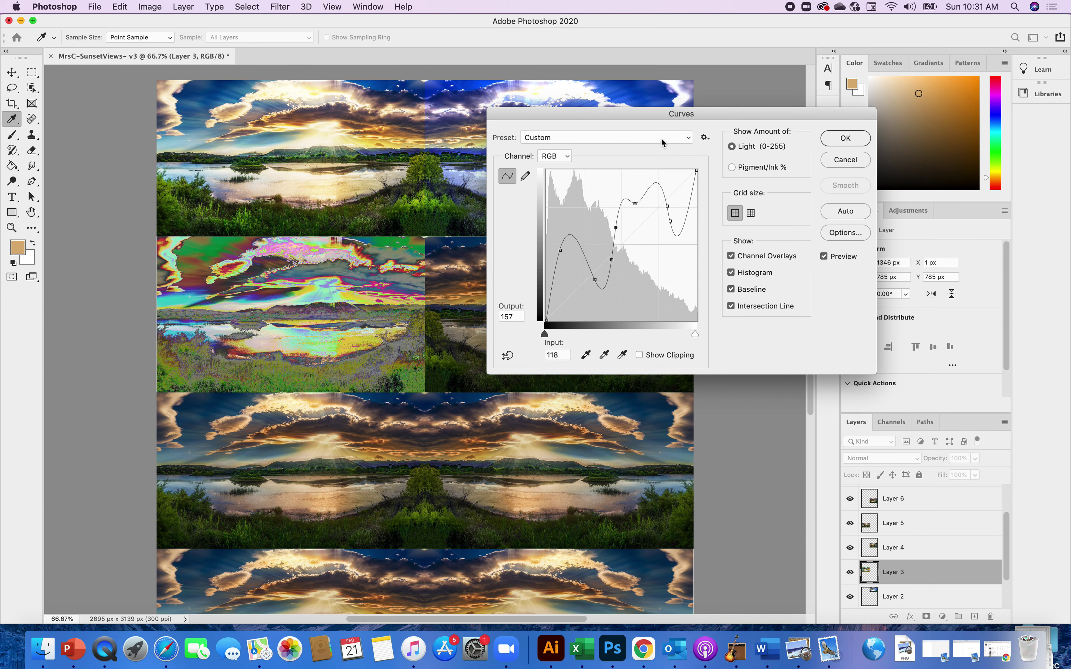
drag(669, 119, 640, 170)
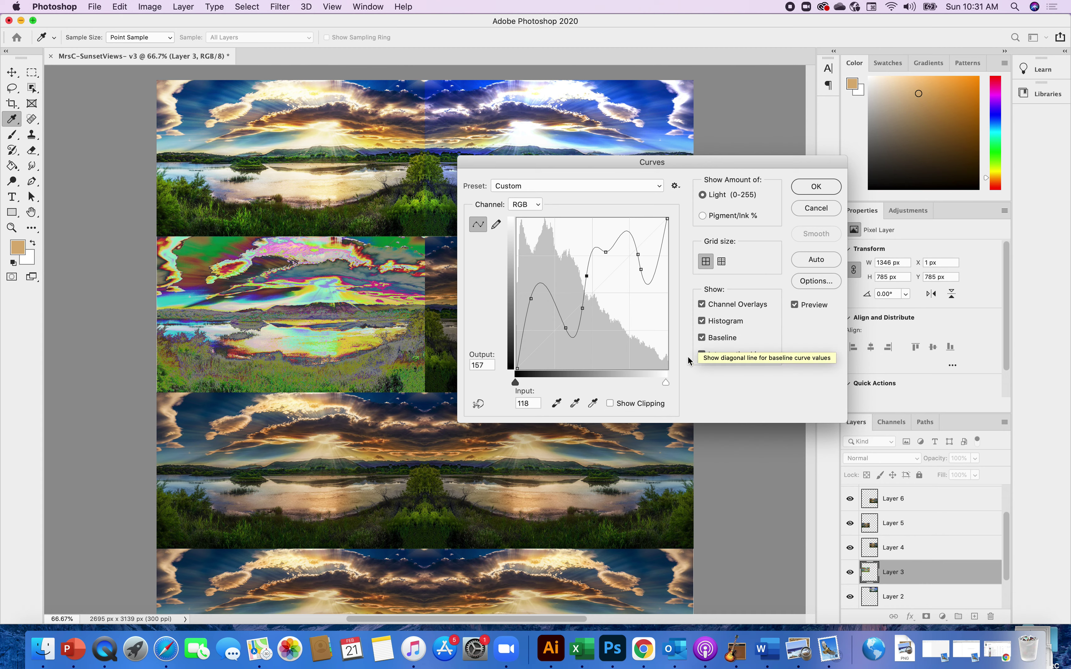
Step: Set the Curves white point by sampling the second-row left tile, giving it a bright blue-violet cast
click(591, 404)
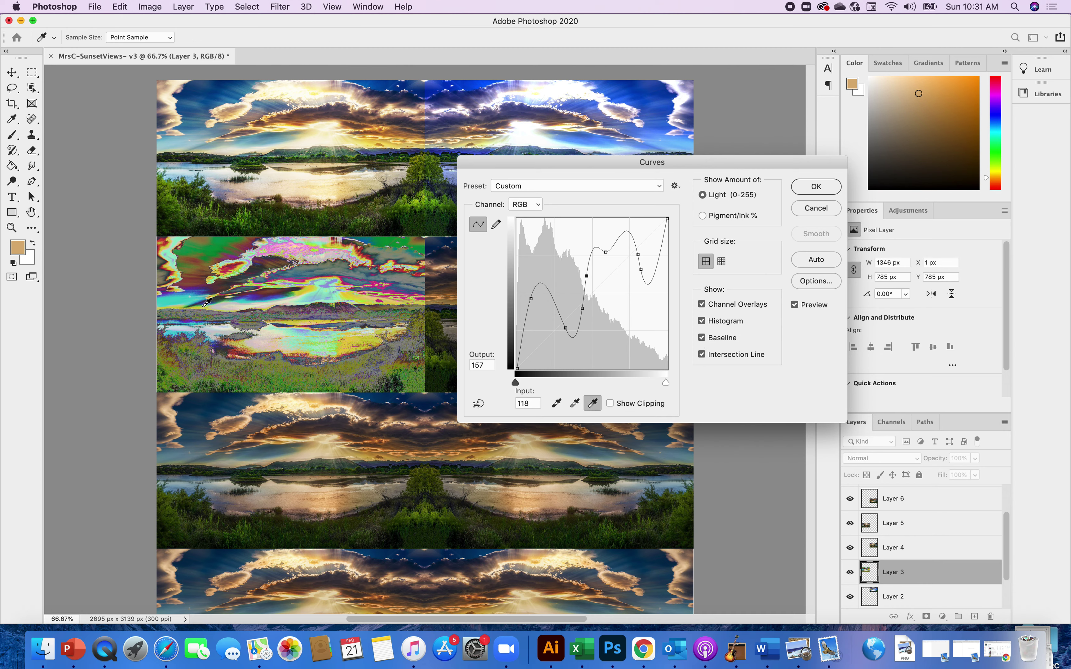
click(214, 307)
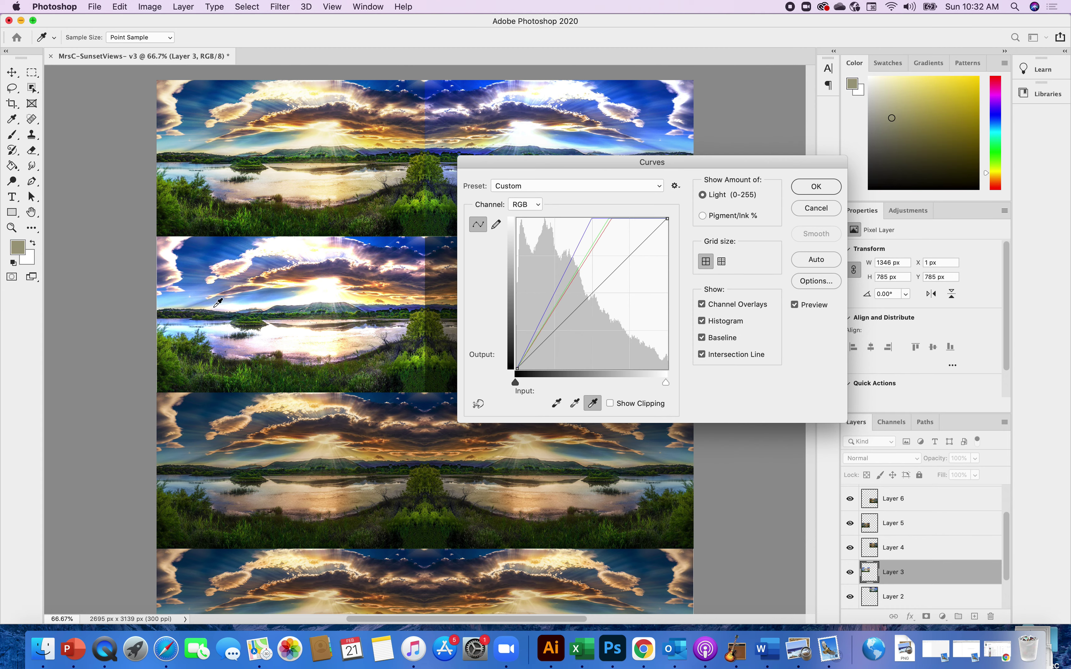
key(super+z)
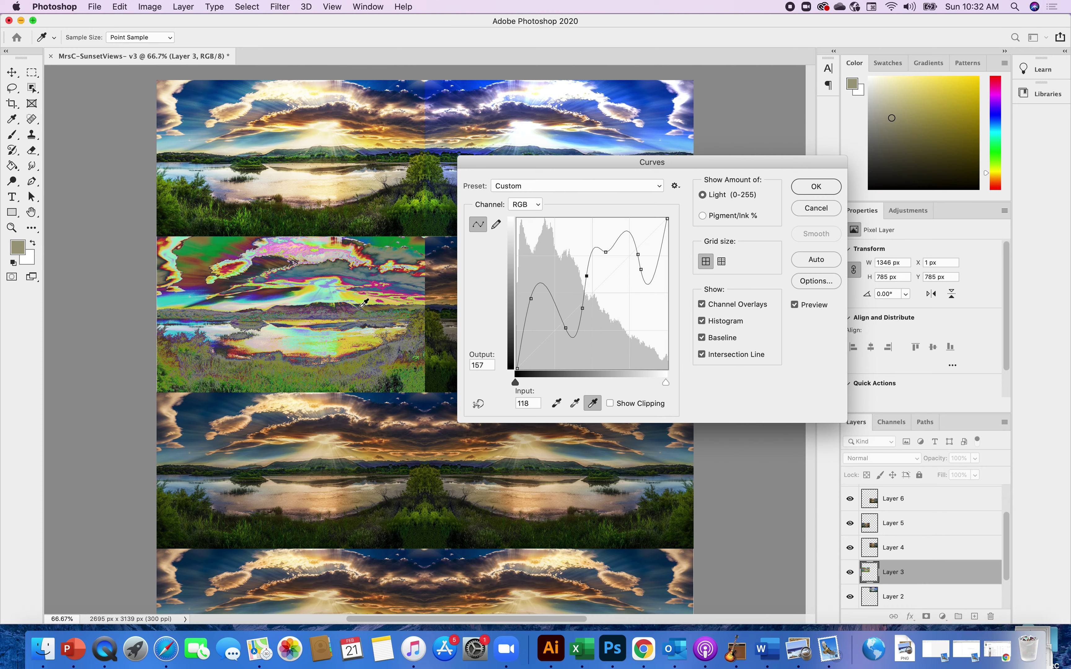
click(365, 299)
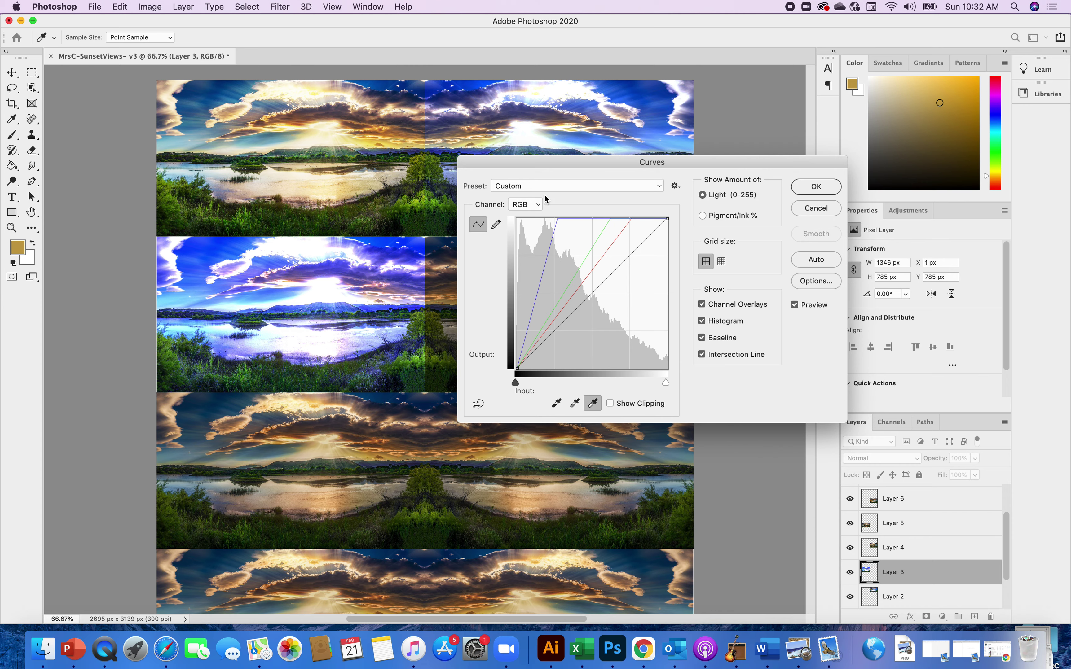
drag(564, 166, 739, 225)
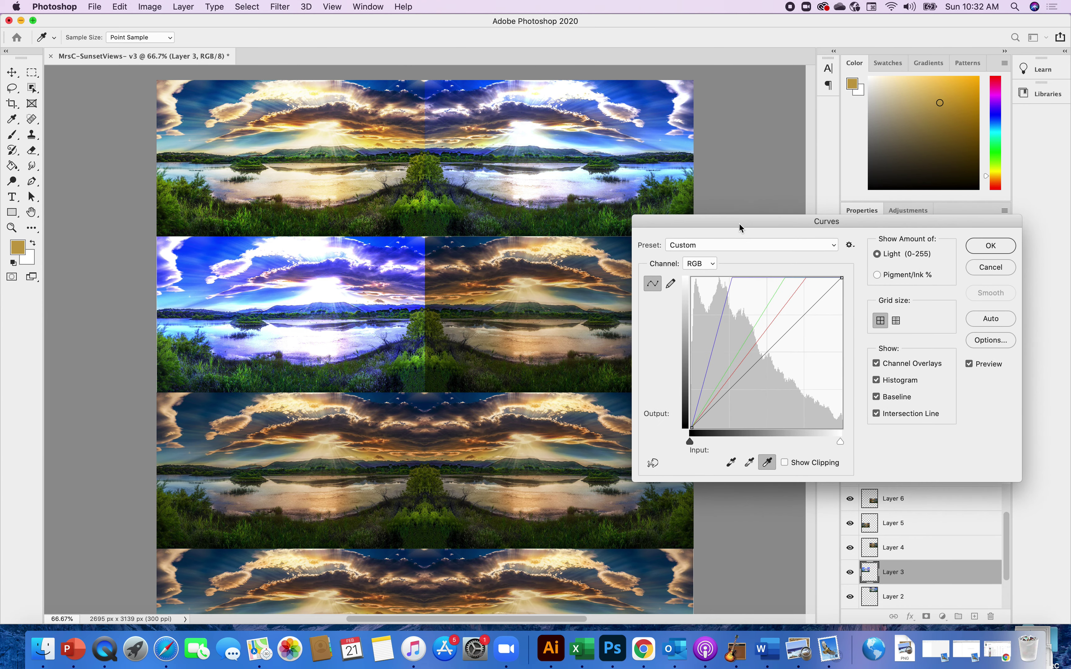
drag(738, 222, 574, 359)
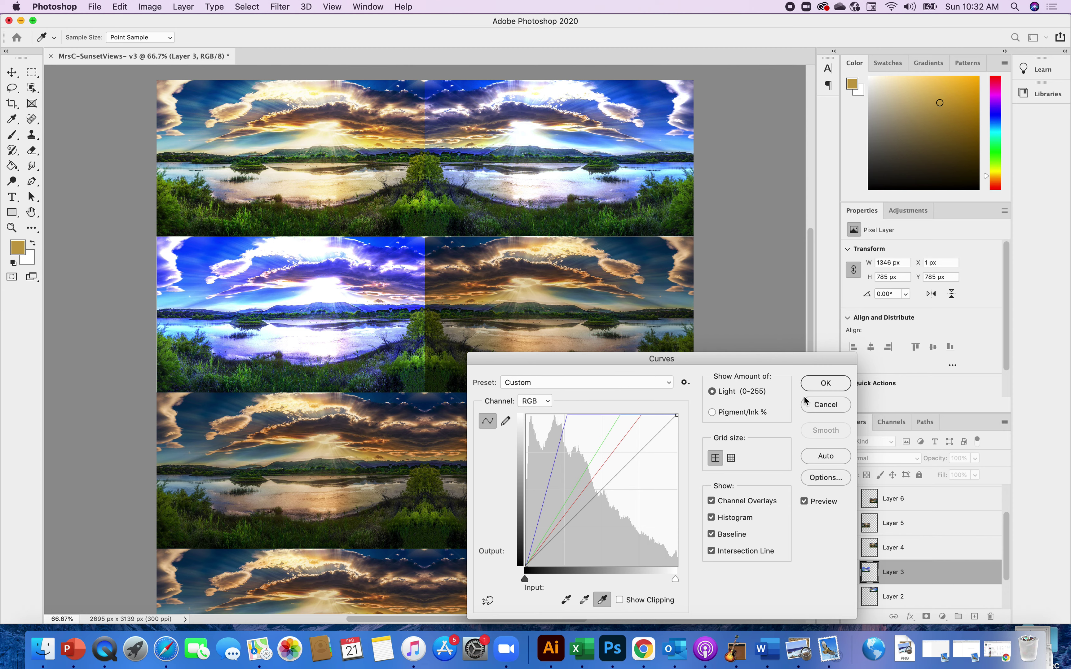
Step: Apply the Curves recolouring, select Layer 4 (right middle tile), and open Hue/Saturation
click(825, 384)
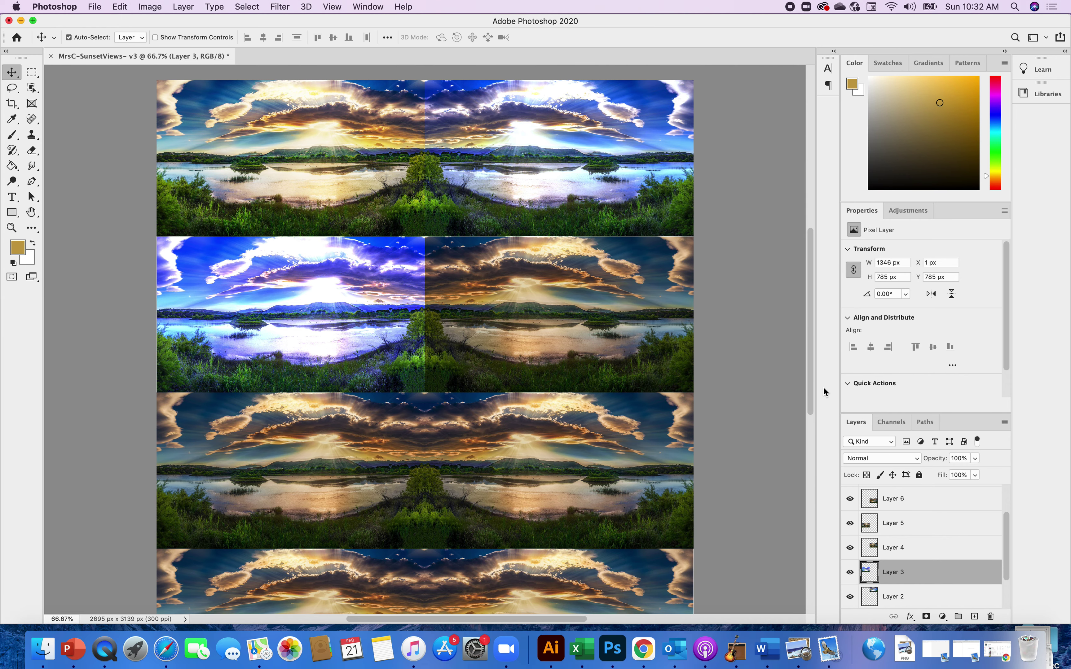
click(560, 344)
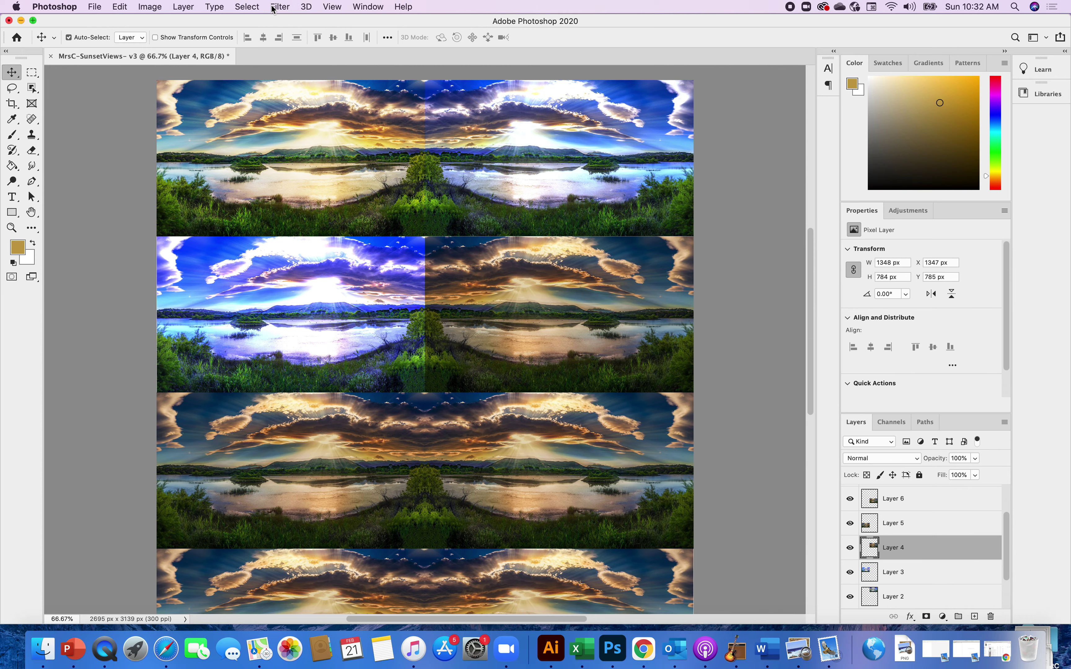
click(151, 6)
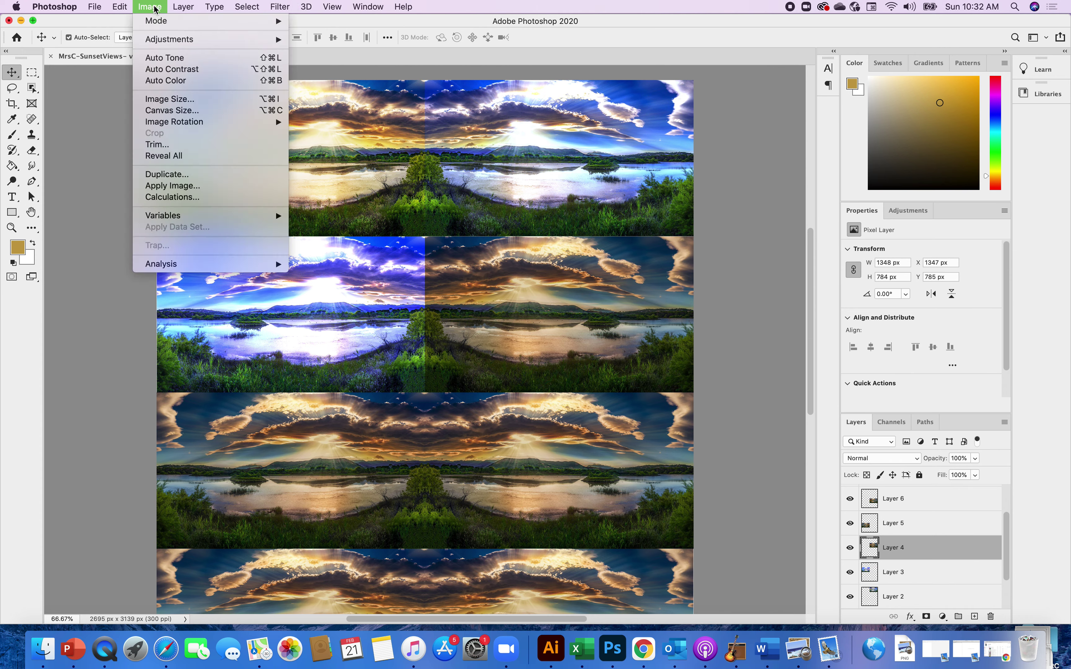
mouse_move(169, 39)
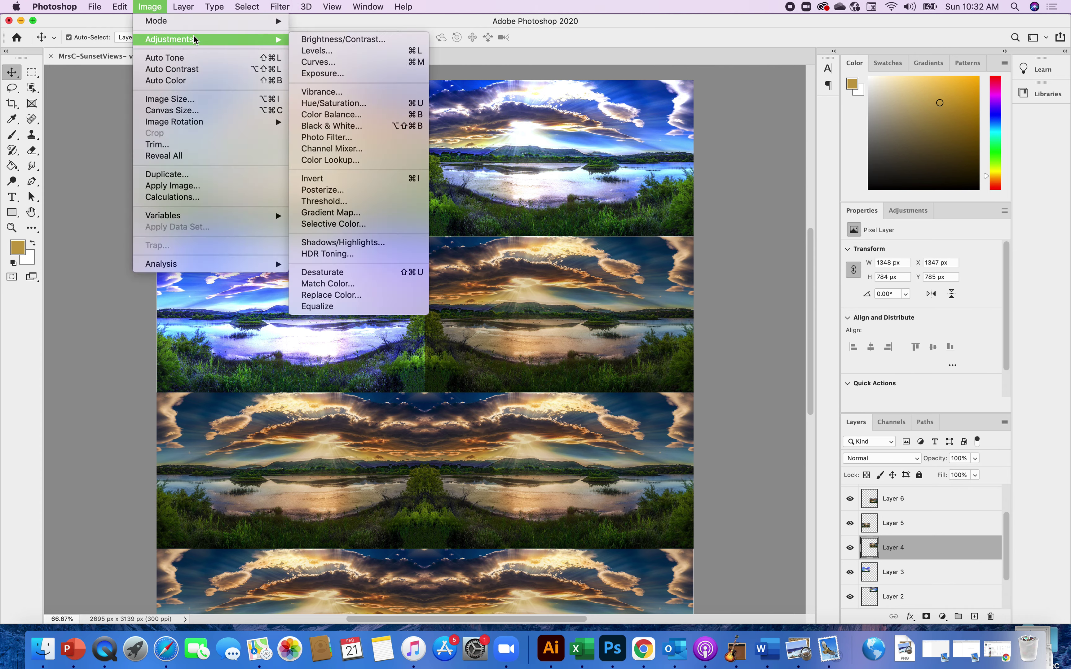
click(327, 103)
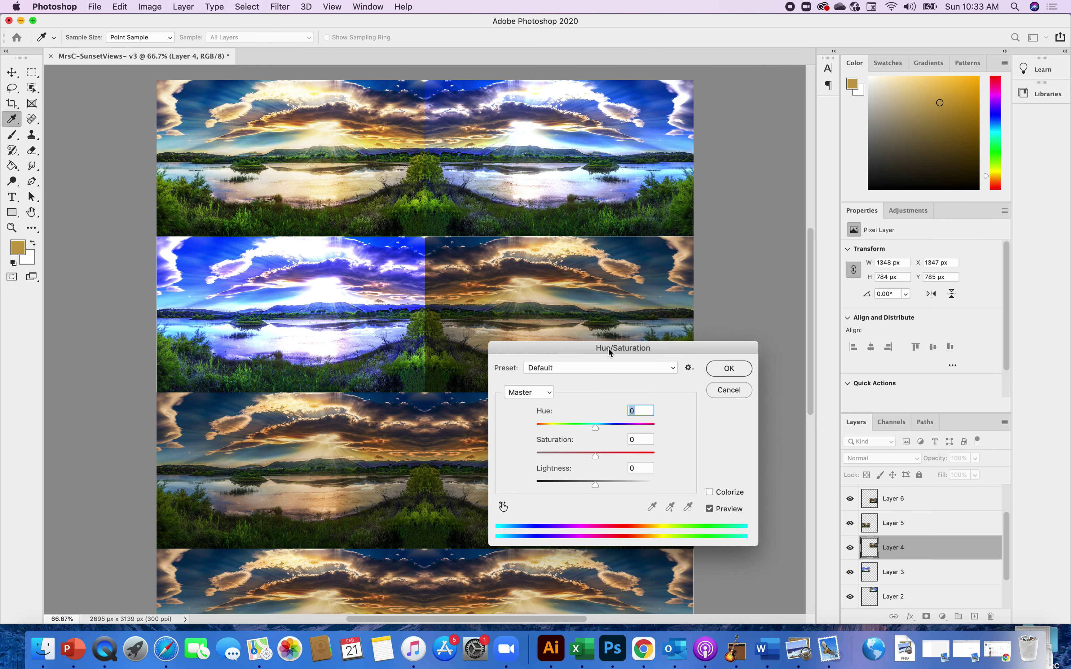
Step: Try master hue shifts that turn the right middle tile pink and green
drag(608, 347, 613, 381)
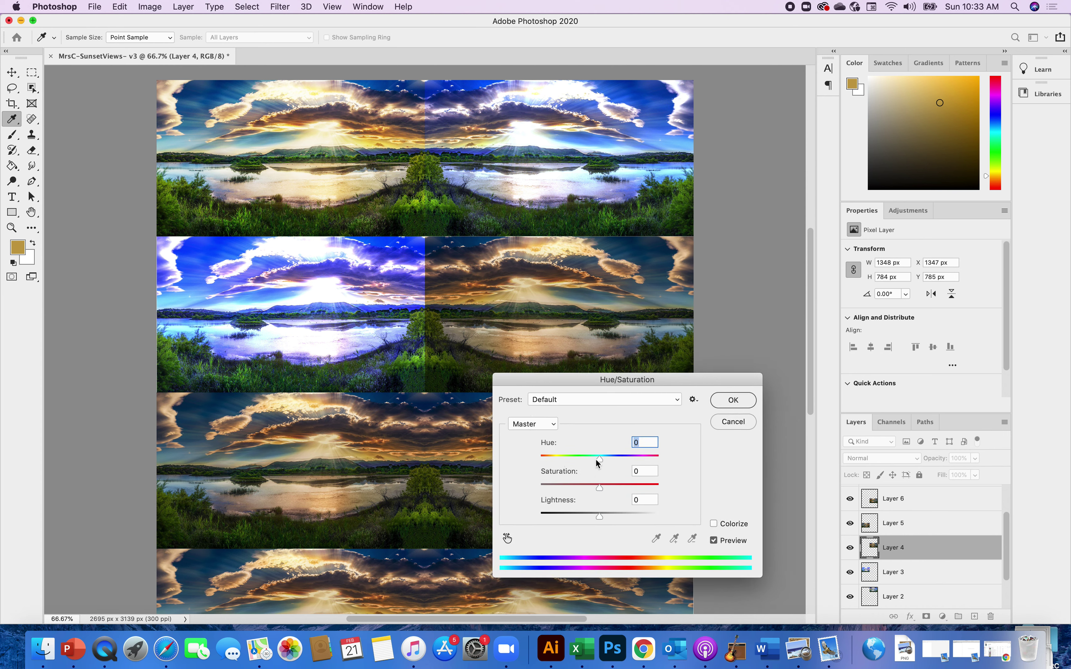
drag(599, 459, 652, 461)
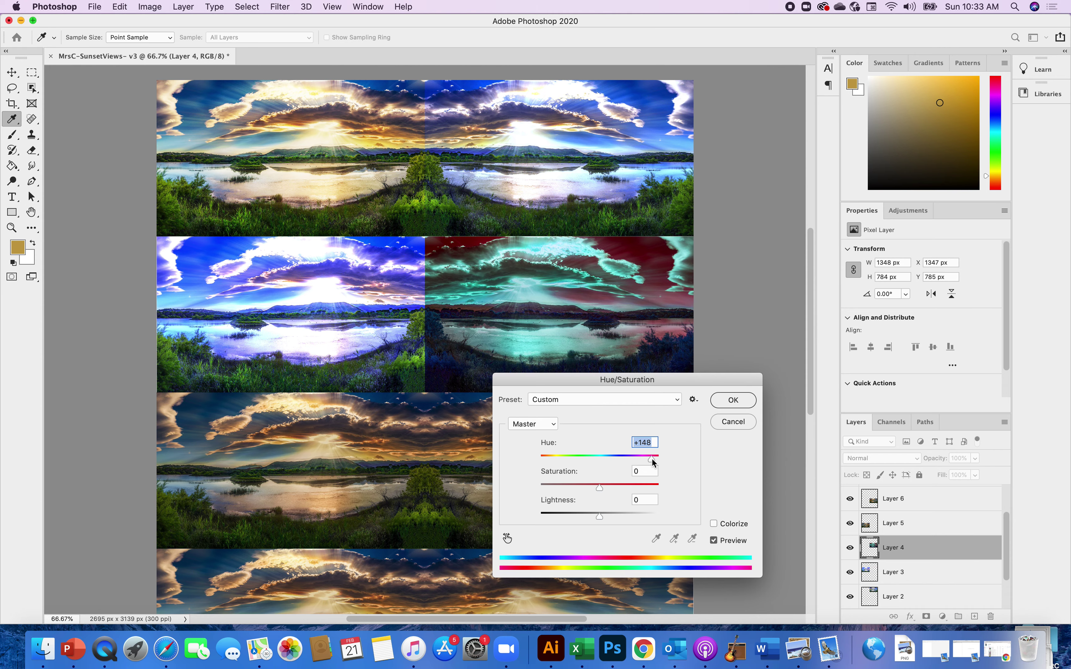
drag(673, 384, 567, 429)
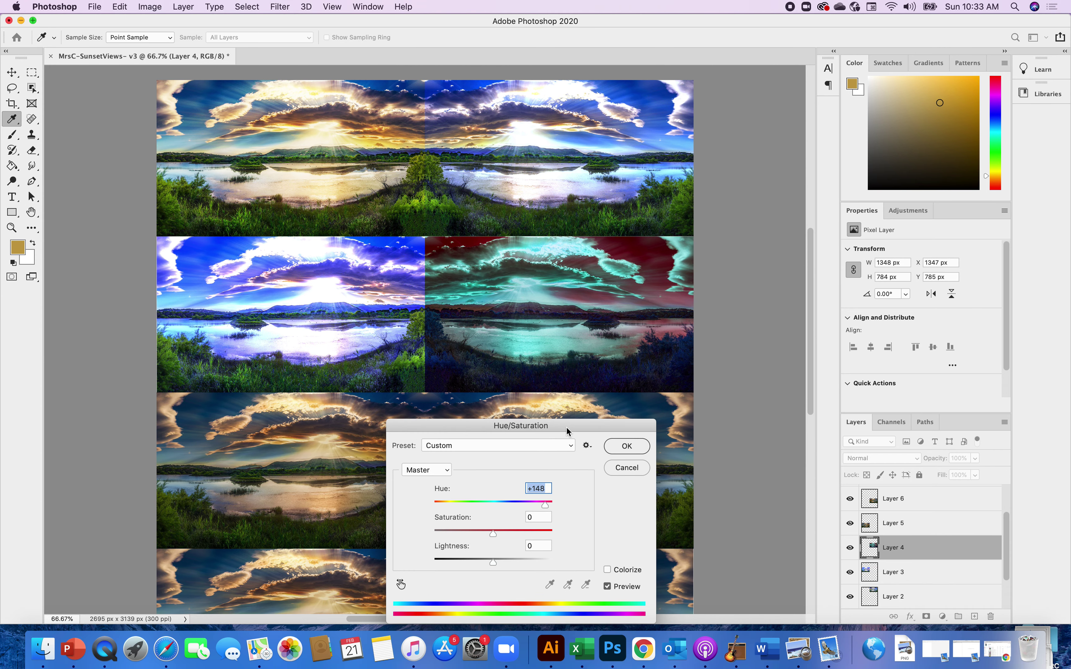
drag(547, 507, 459, 504)
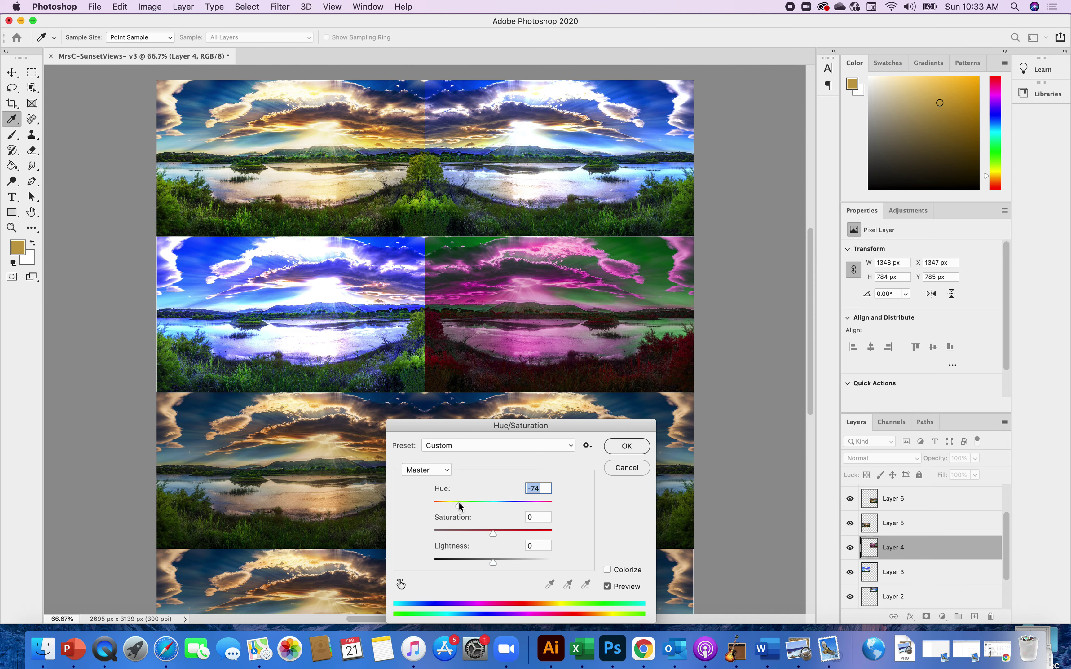
Step: Experiment with shifting the hue and saturation of the Greens range
click(446, 471)
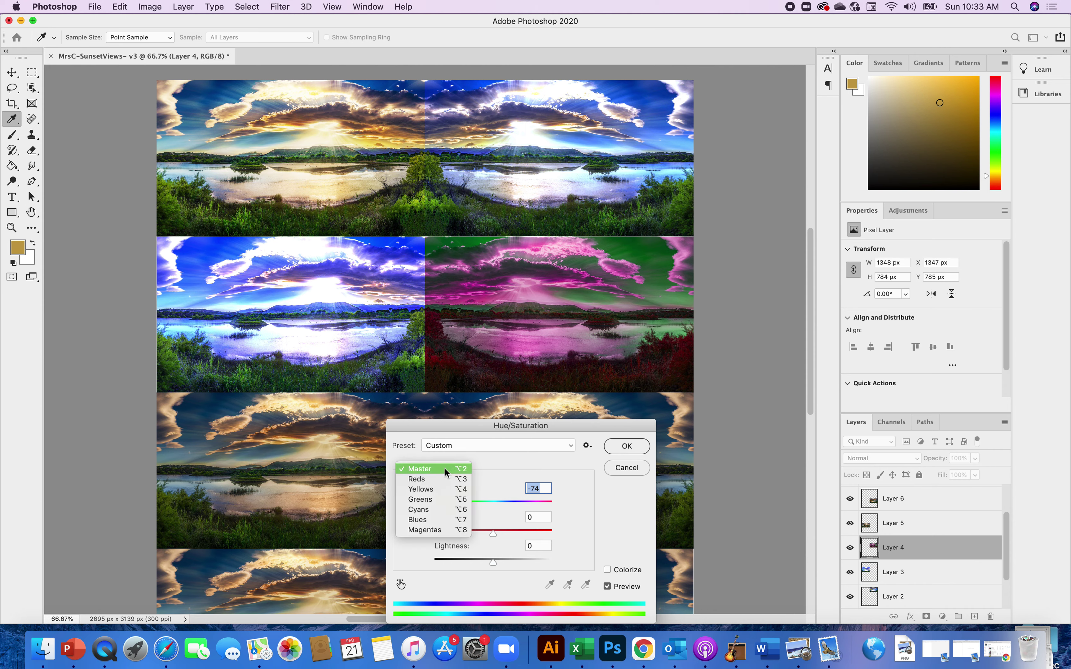
click(426, 499)
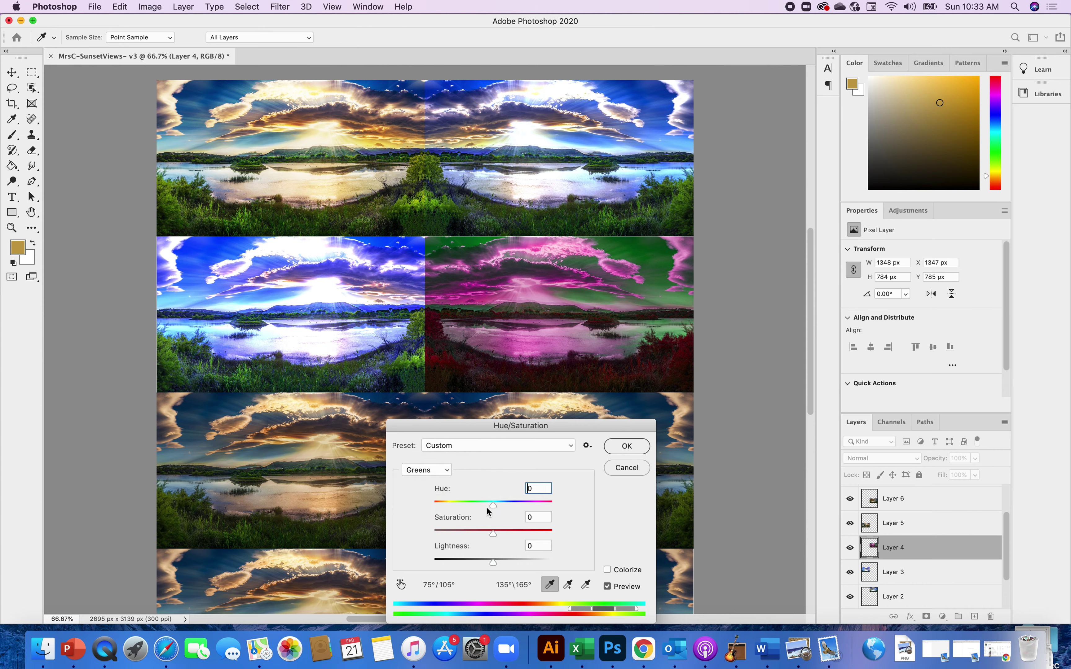
drag(492, 505, 446, 503)
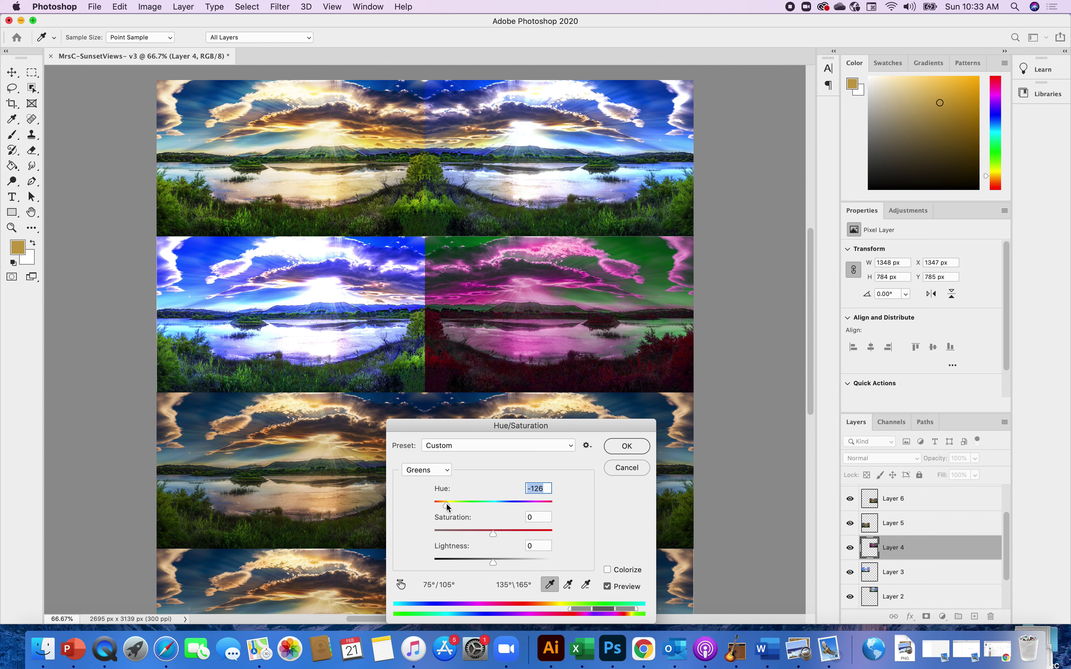
drag(493, 532, 492, 532)
Step: Toggle Colorize on and off and nudge the hue toward red and teal
drag(586, 430, 613, 371)
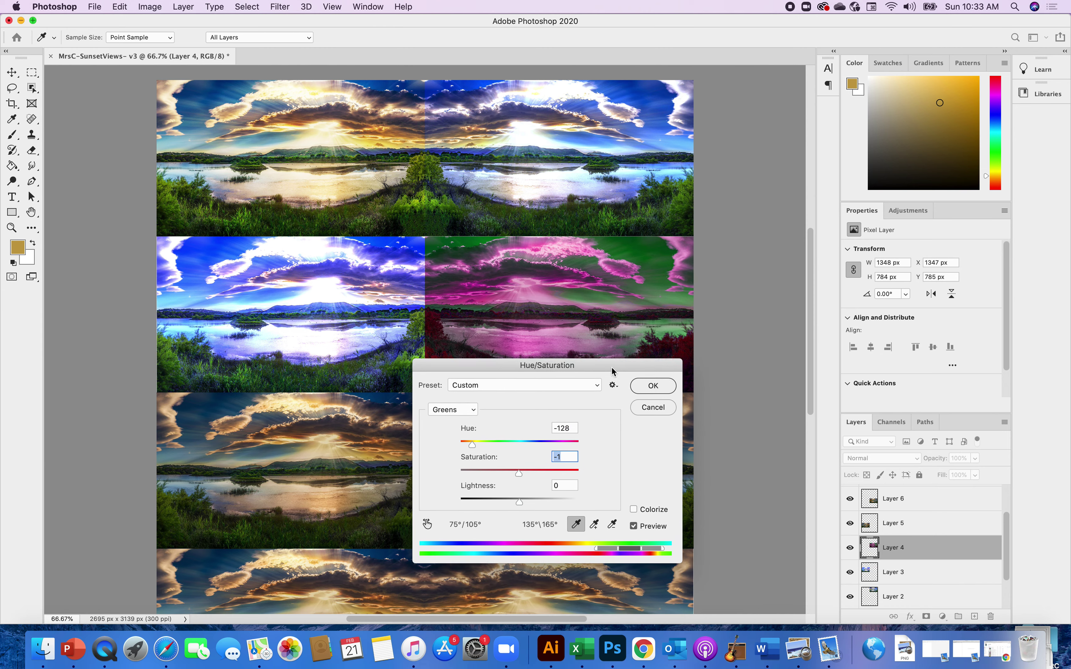
click(633, 510)
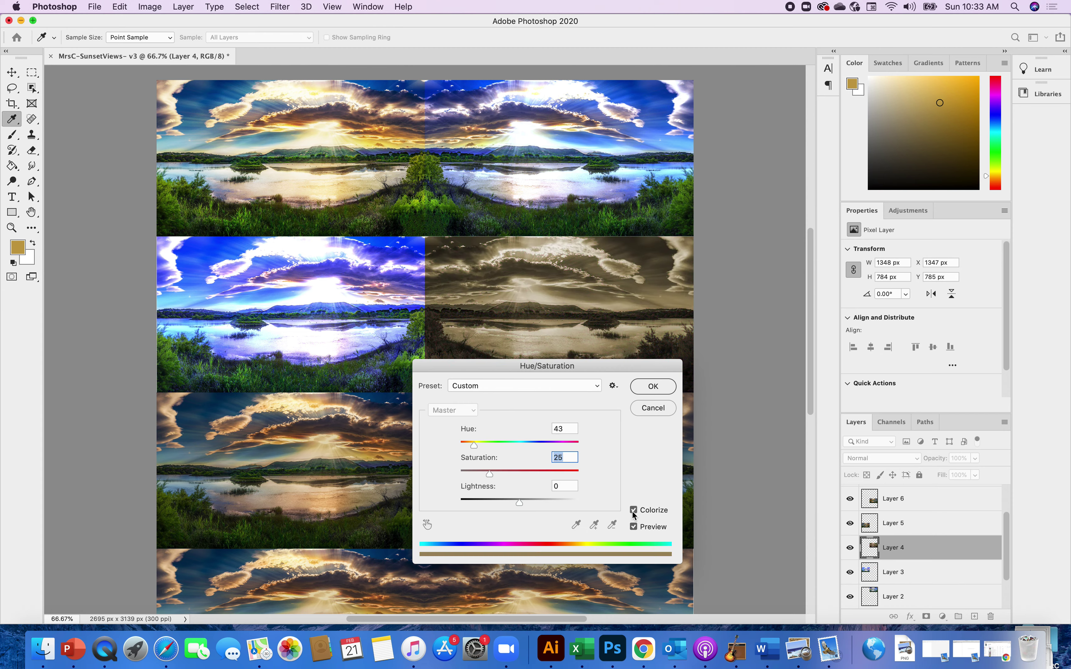
click(634, 512)
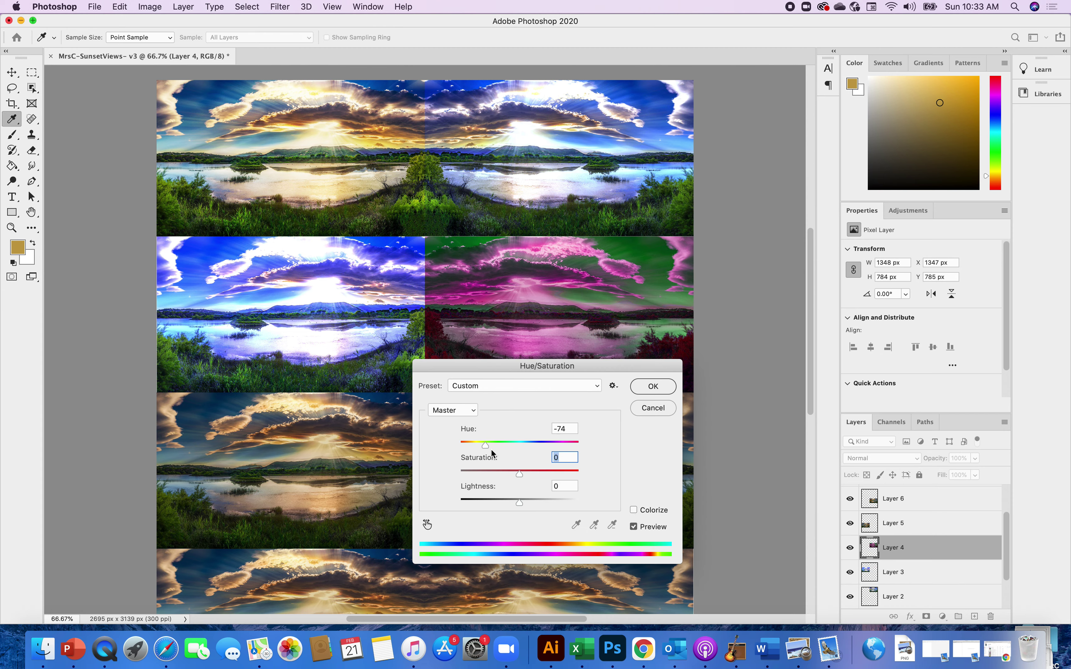
mouse_move(485, 446)
mouse_down()
mouse_move(506, 449)
mouse_move(483, 446)
mouse_up()
click(471, 412)
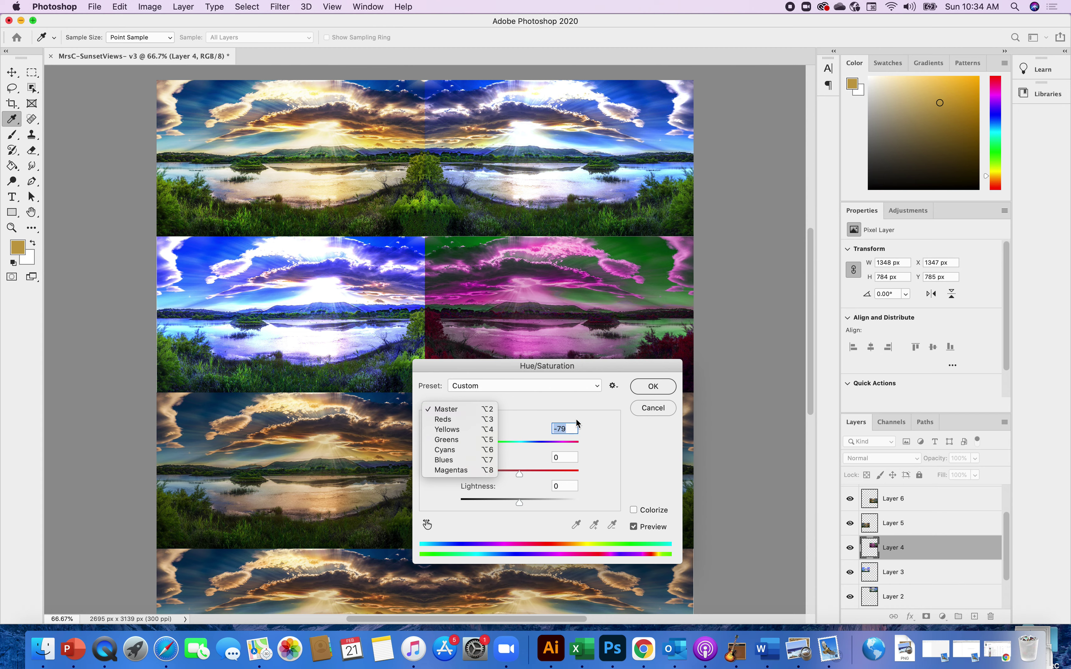
click(650, 410)
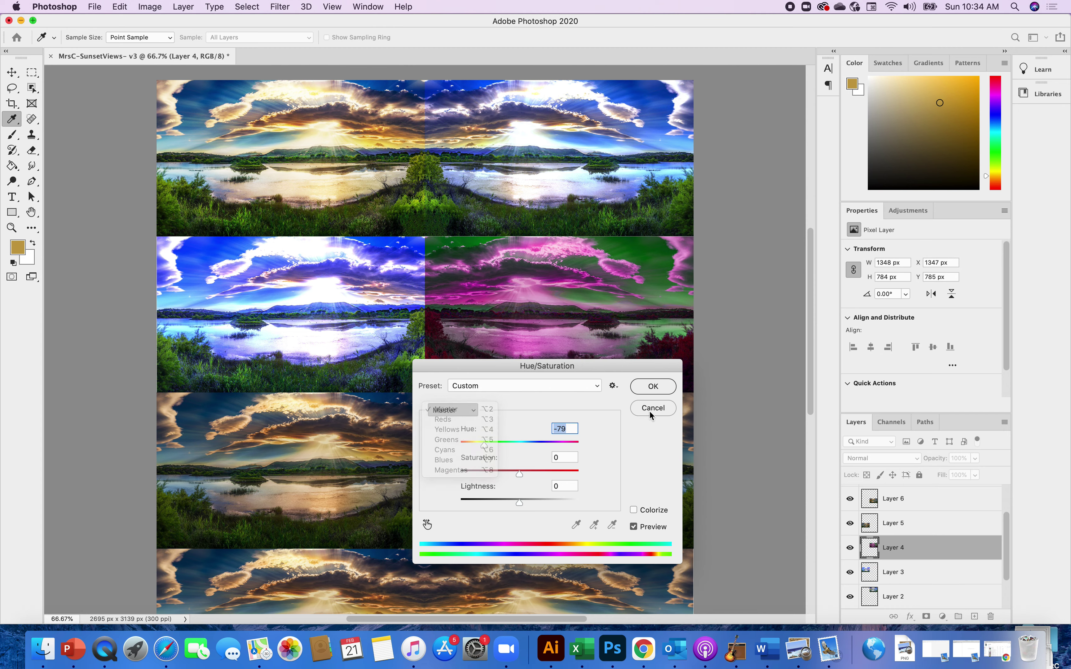
Step: Cancel the trial changes and reopen Hue/Saturation for Layer 4
click(646, 409)
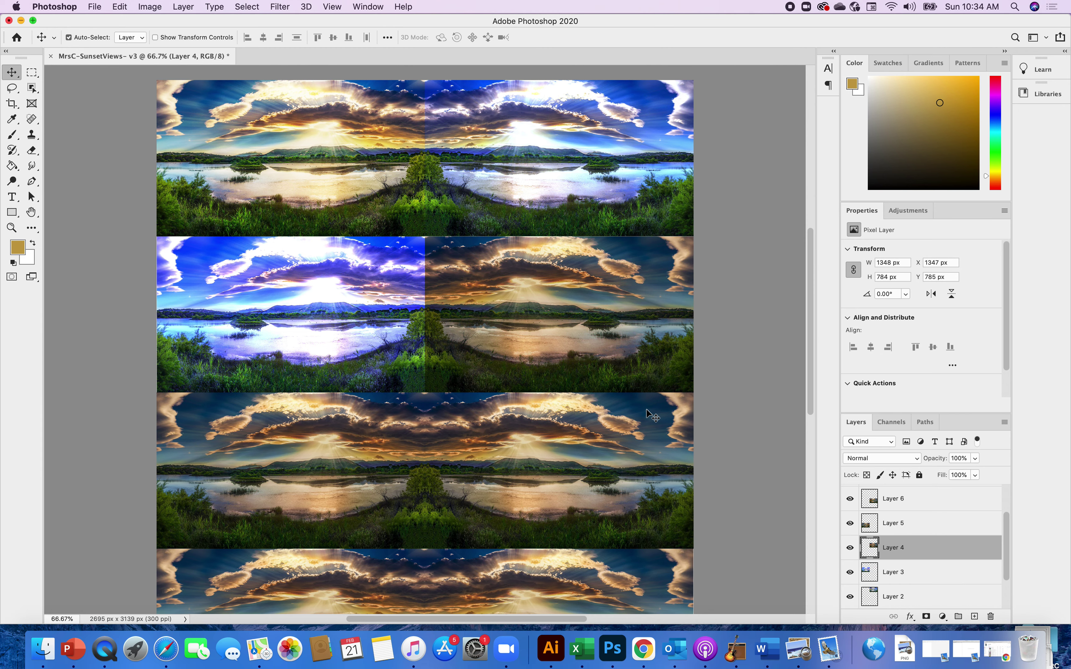
click(150, 6)
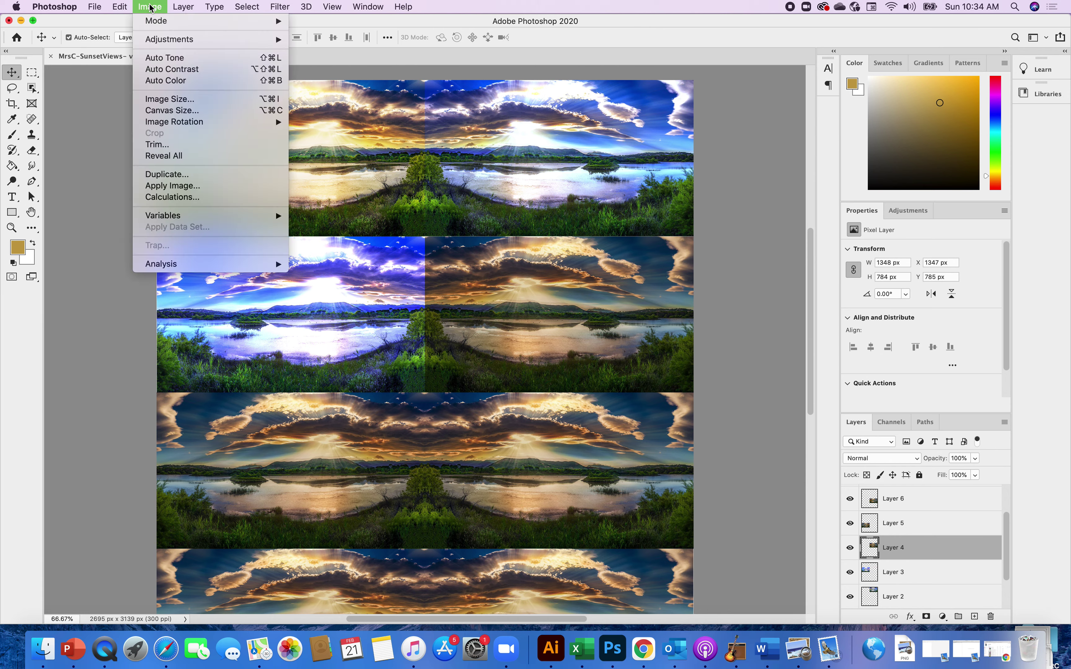
mouse_move(246, 43)
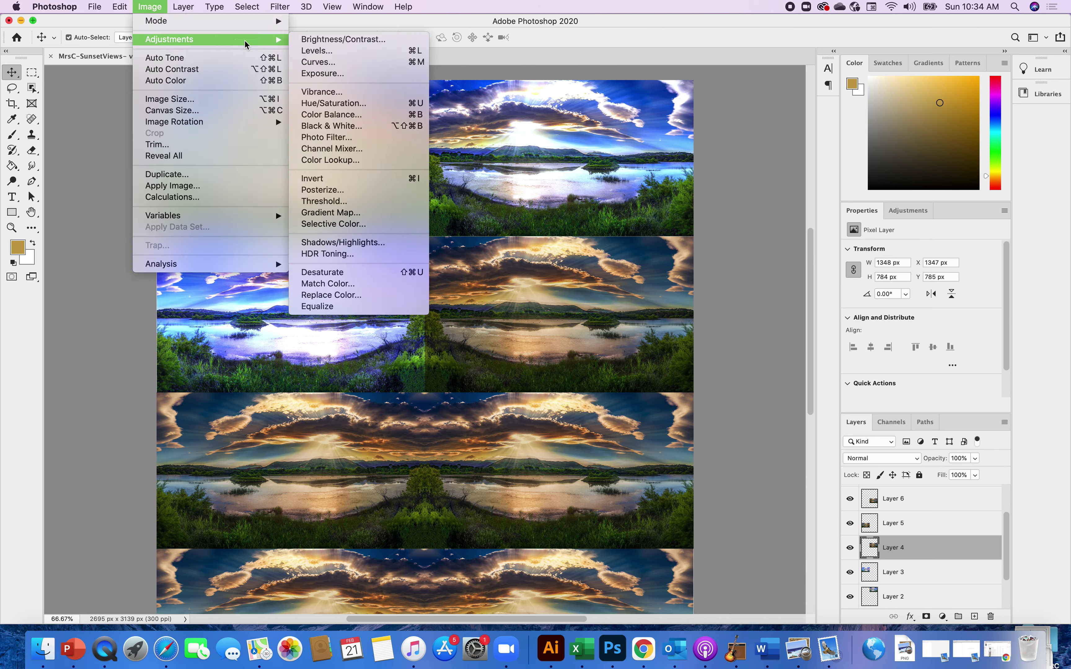
click(332, 103)
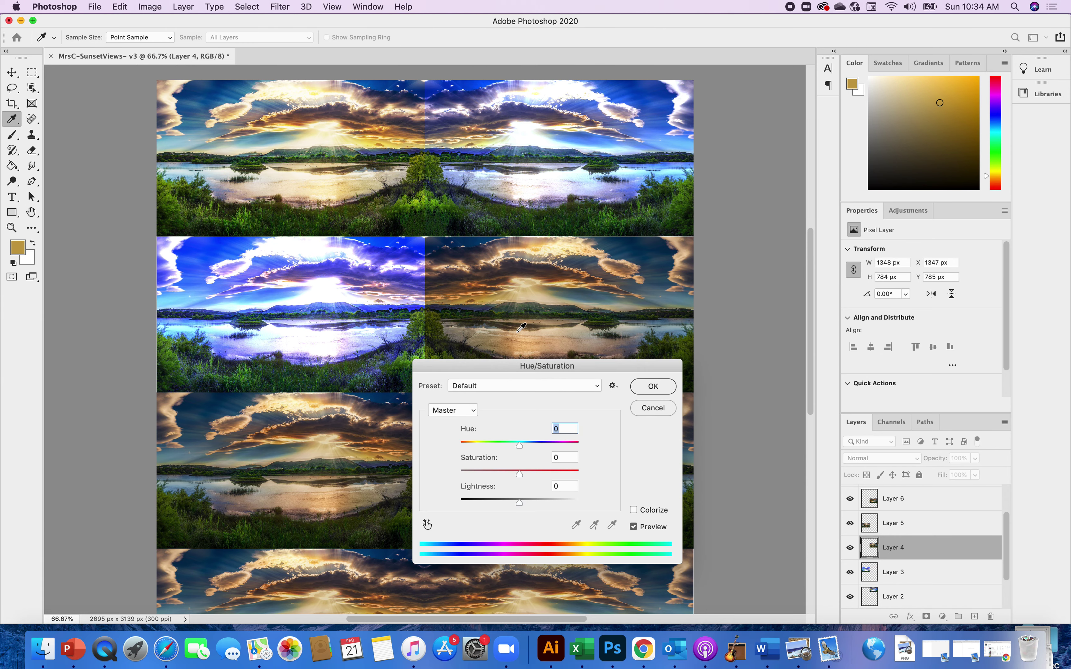
Step: Try a hue shift on the Yellows range
click(472, 410)
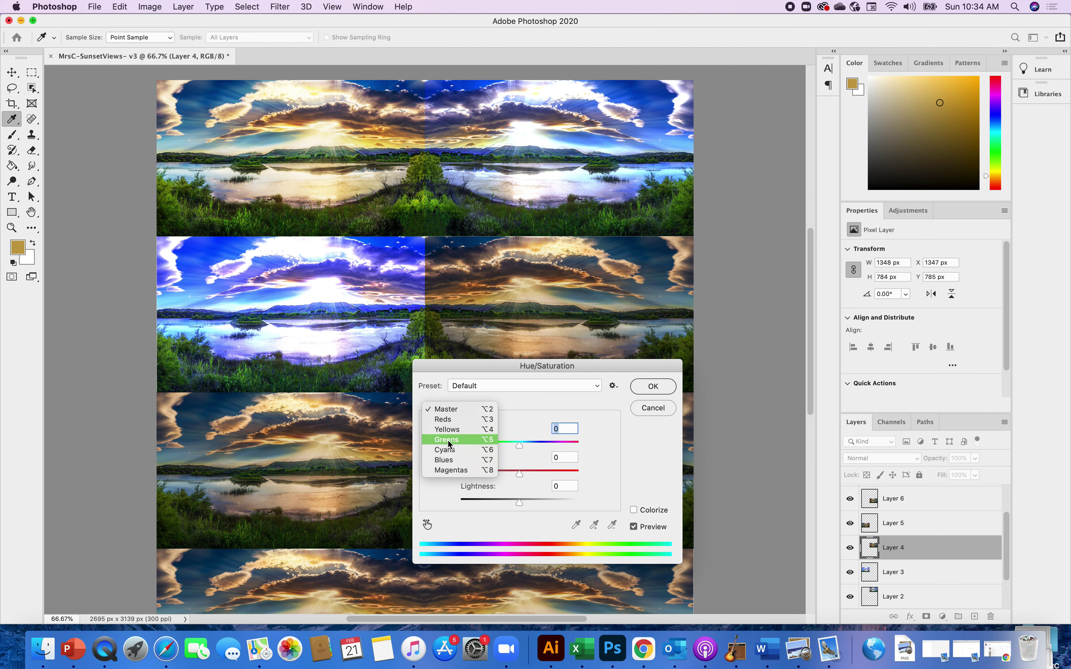
click(446, 429)
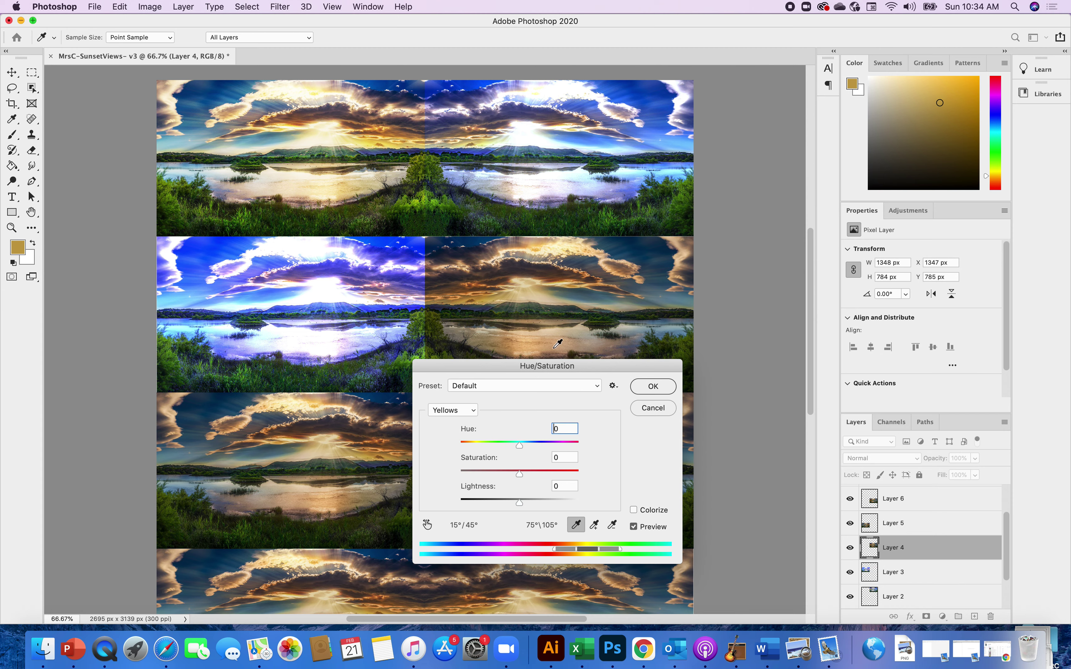
drag(520, 446, 480, 445)
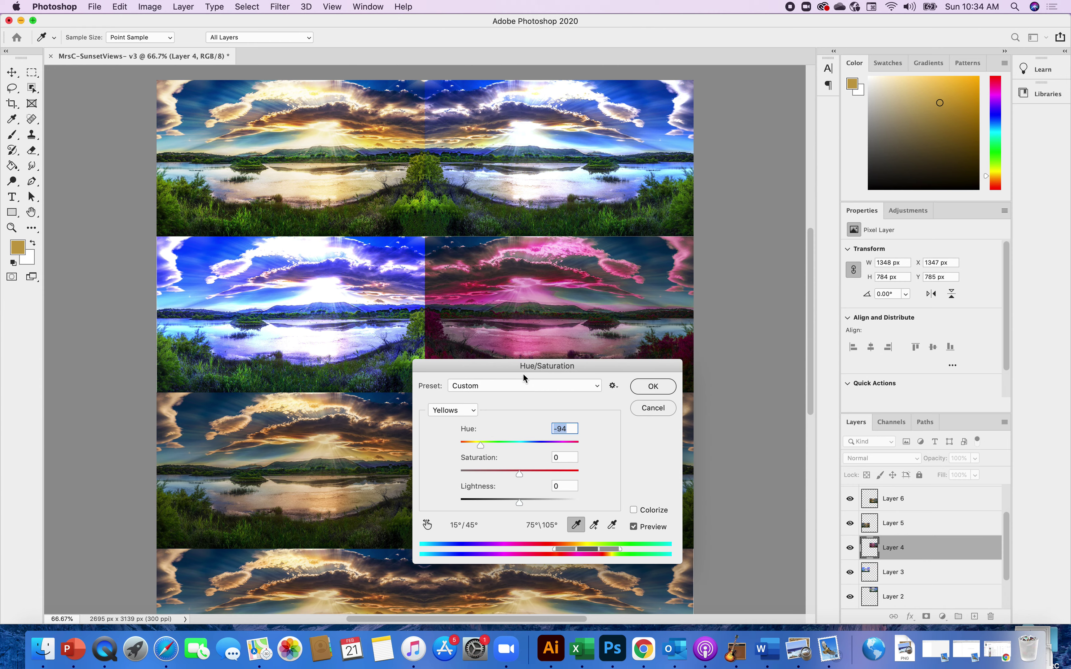
drag(526, 370, 517, 395)
Step: Set the Master hue to -55 and apply it to the tile
click(464, 437)
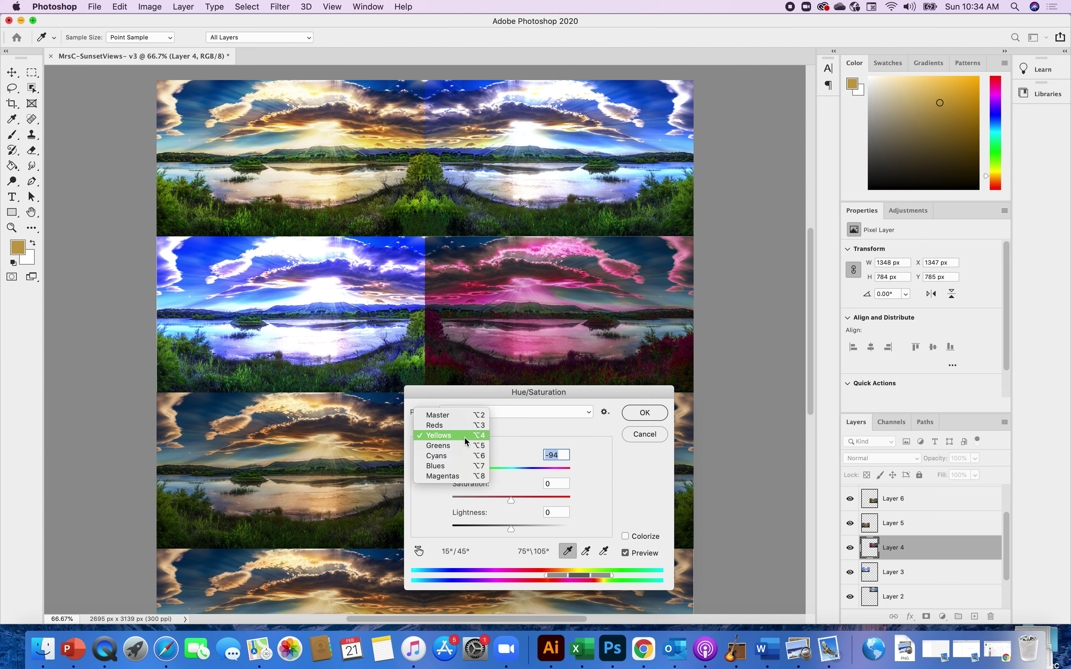
click(451, 415)
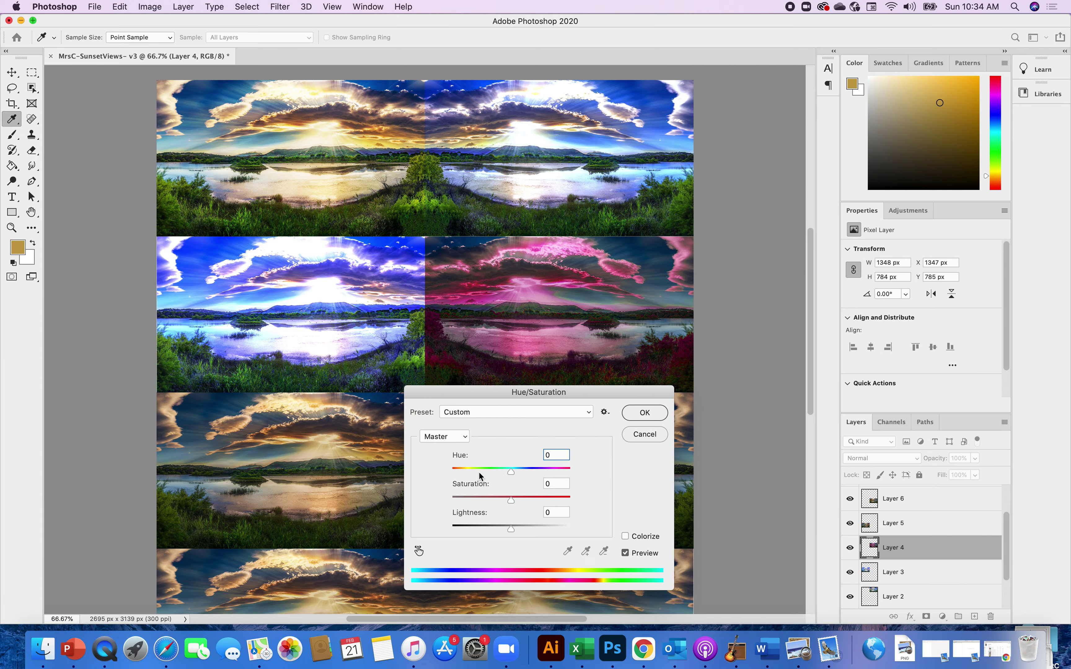
drag(509, 473, 472, 470)
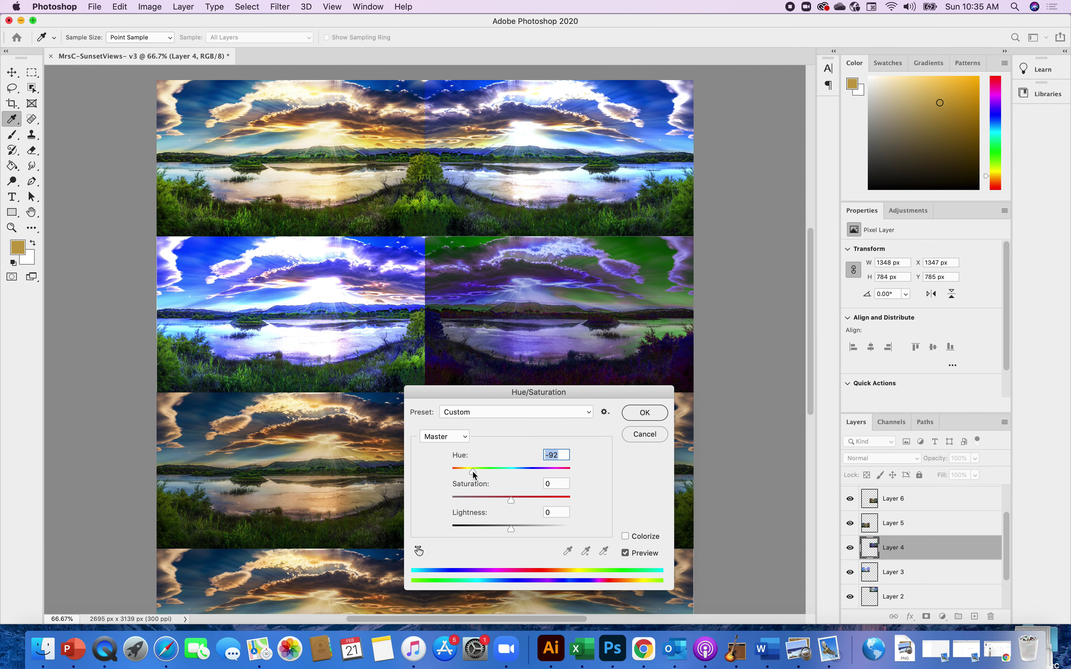
drag(473, 471, 501, 477)
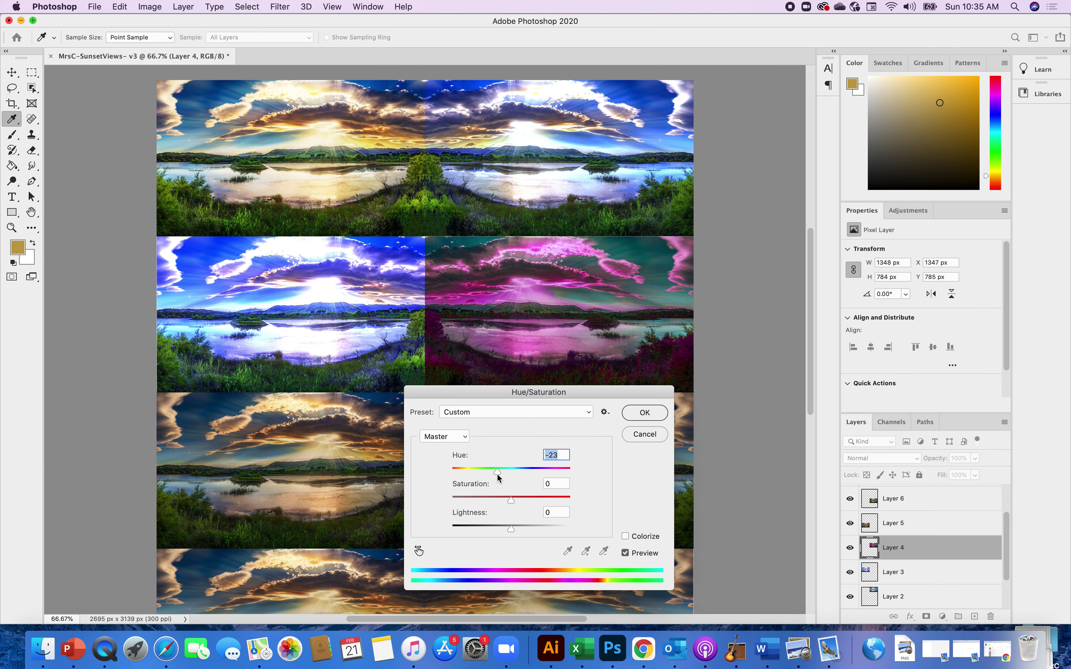
drag(495, 473, 481, 472)
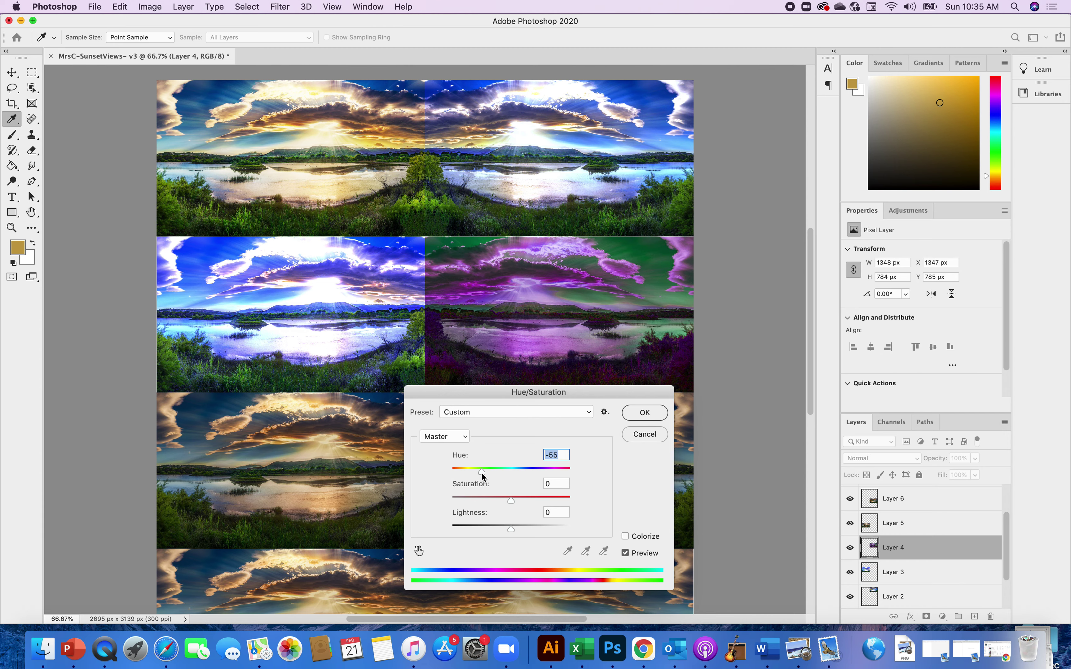
click(634, 416)
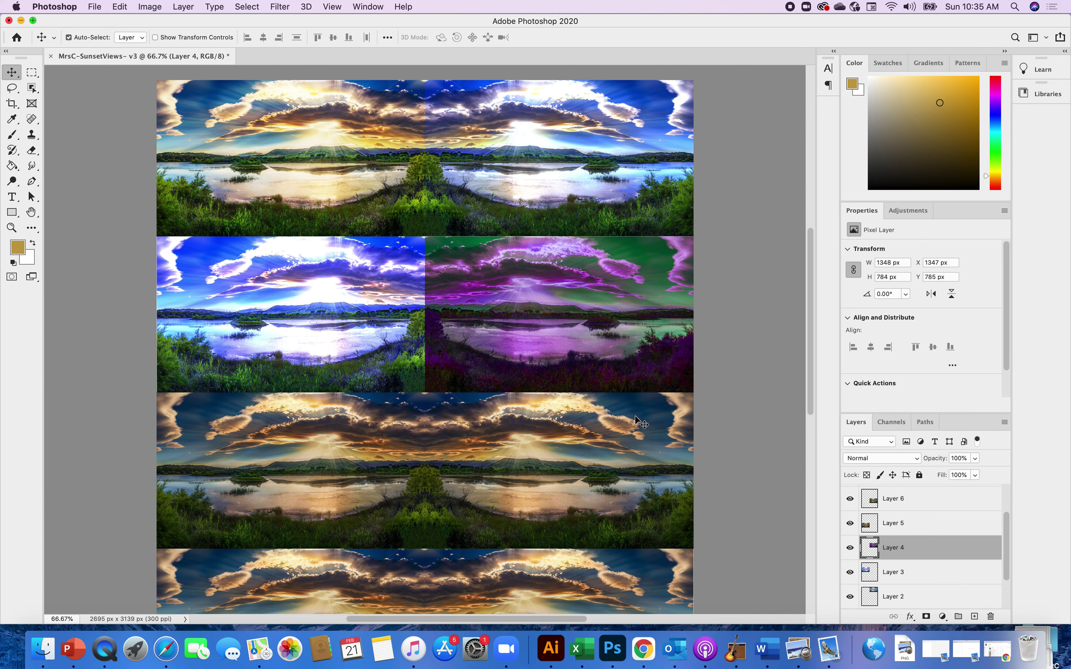
Step: Select Layer 5, the third-row left tile, and open Color Balance
mouse_move(808, 253)
mouse_down()
mouse_move(810, 277)
mouse_move(803, 240)
mouse_up()
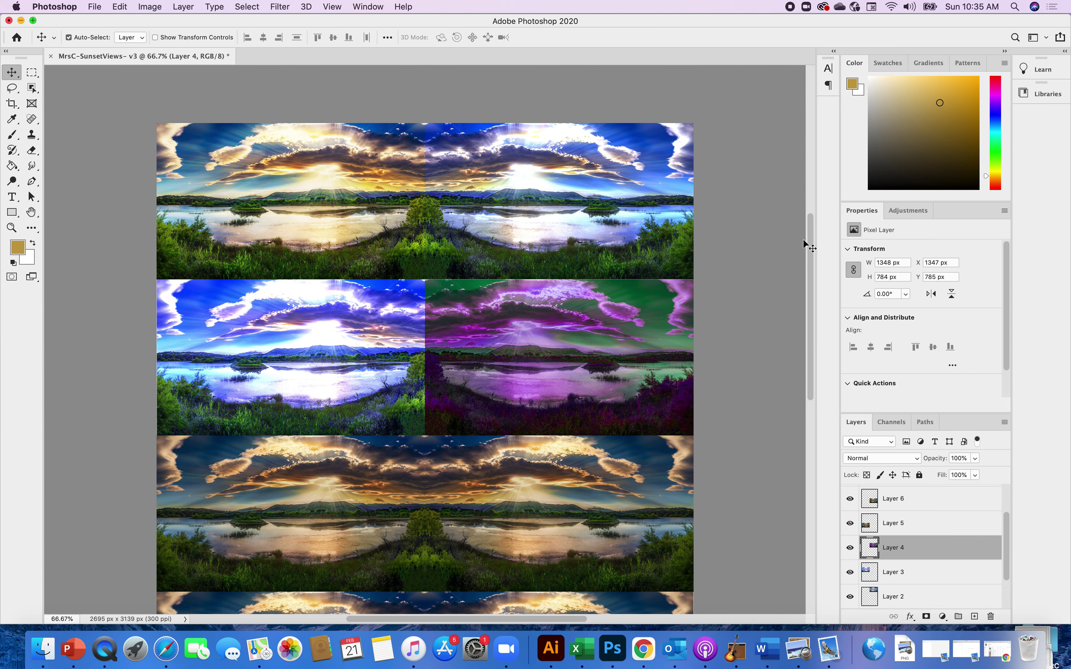
drag(810, 243, 812, 296)
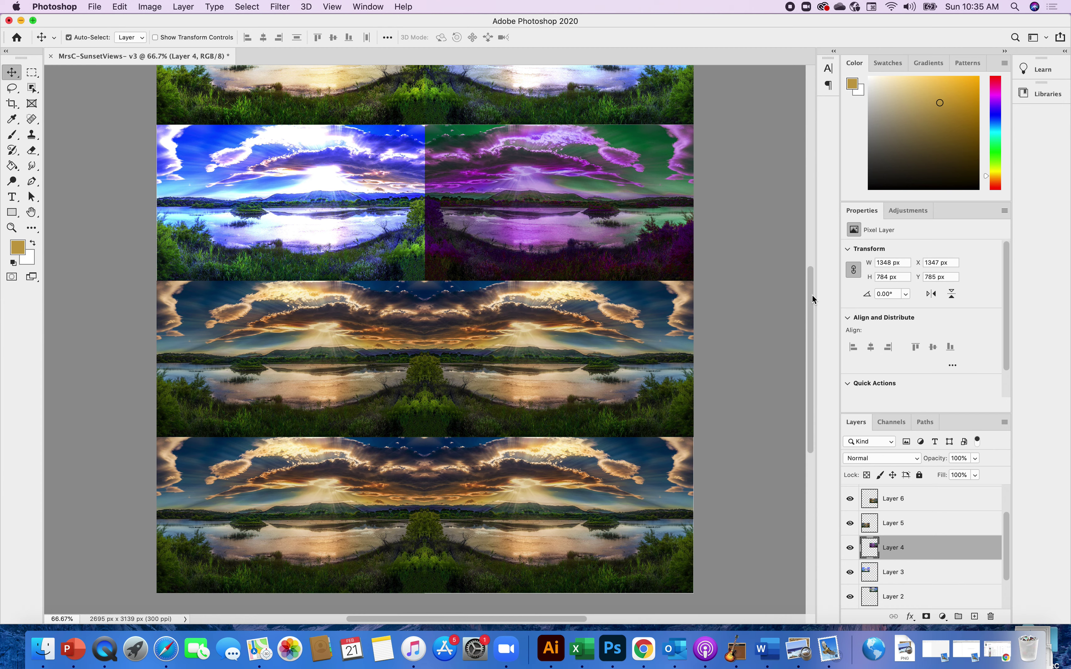
click(355, 344)
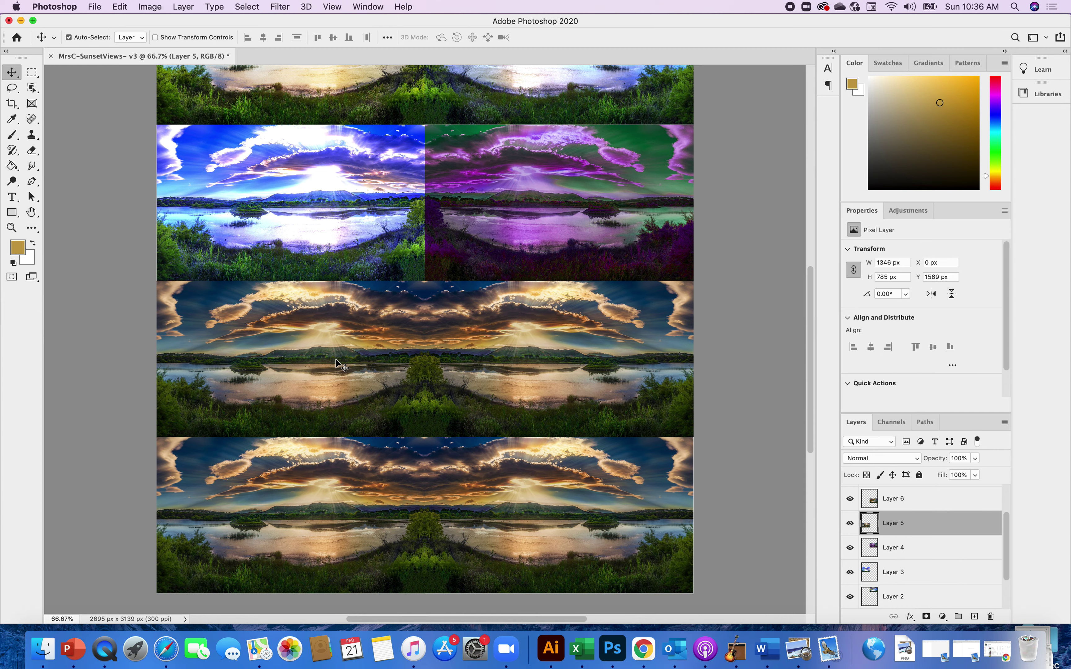
click(154, 7)
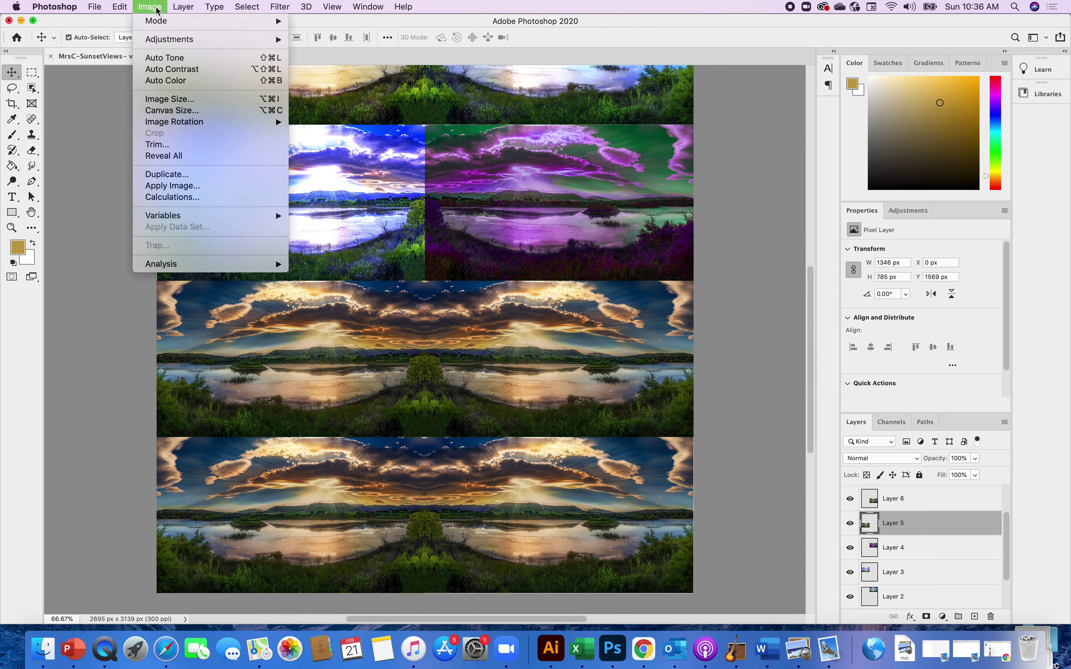
mouse_move(175, 41)
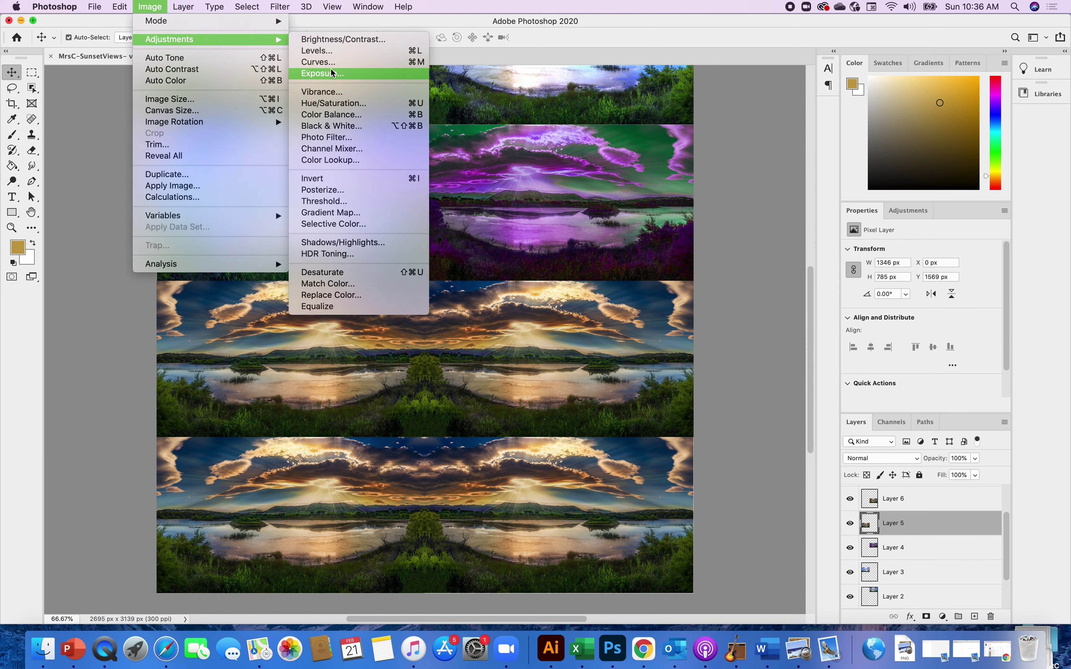
click(332, 116)
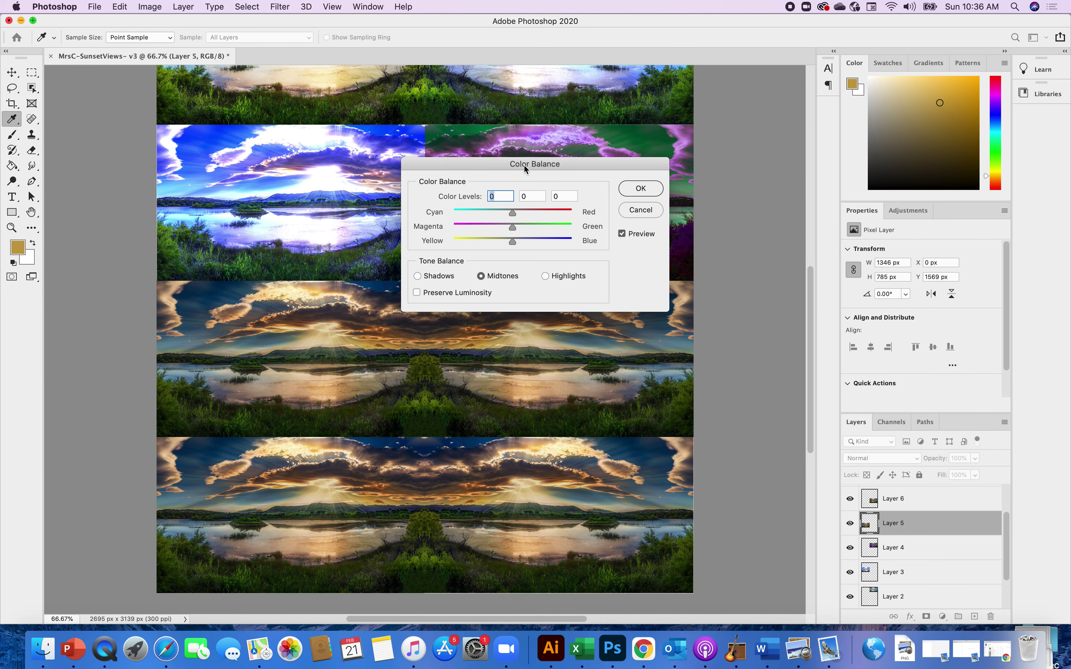
Step: Set the midtones to Cyan -53 and Blue +30, then select Shadows
drag(524, 164, 583, 197)
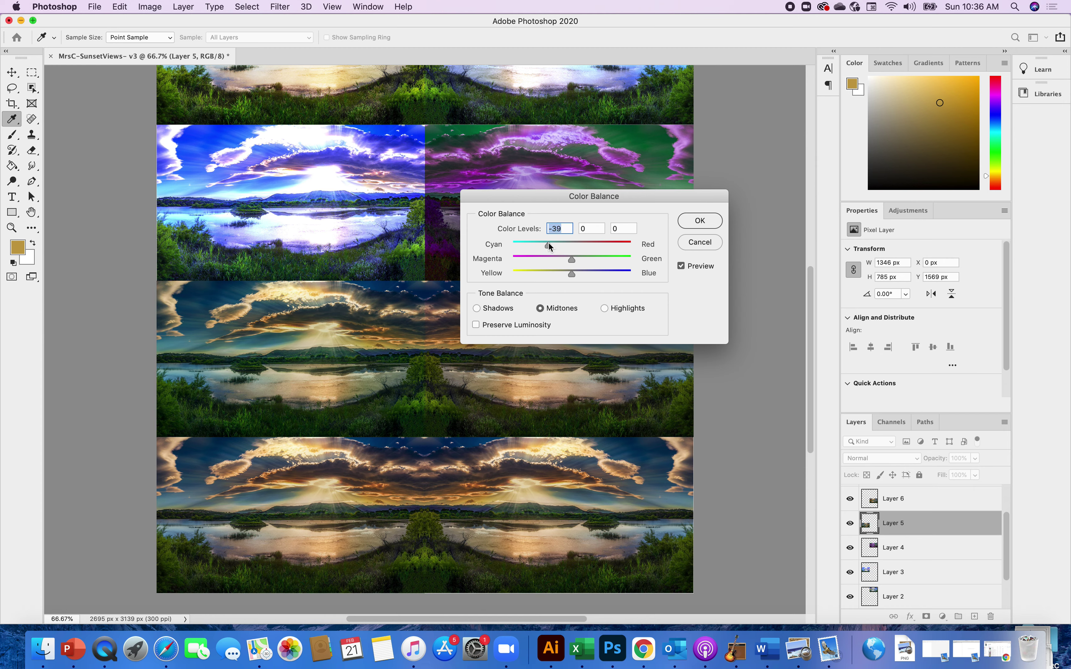
drag(546, 244, 539, 246)
mouse_move(570, 275)
mouse_down()
mouse_move(553, 274)
mouse_move(588, 277)
mouse_up()
key(Tab)
key(Tab)
click(477, 308)
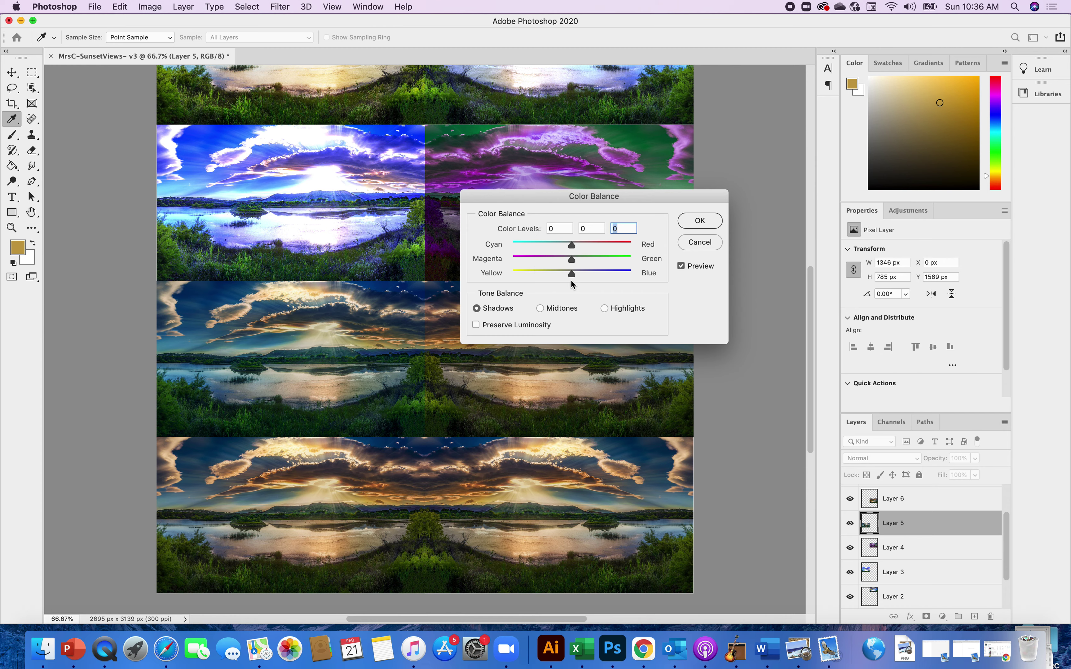
Step: Set the shadows' colour levels to +4, +3 and +32
drag(571, 275, 608, 265)
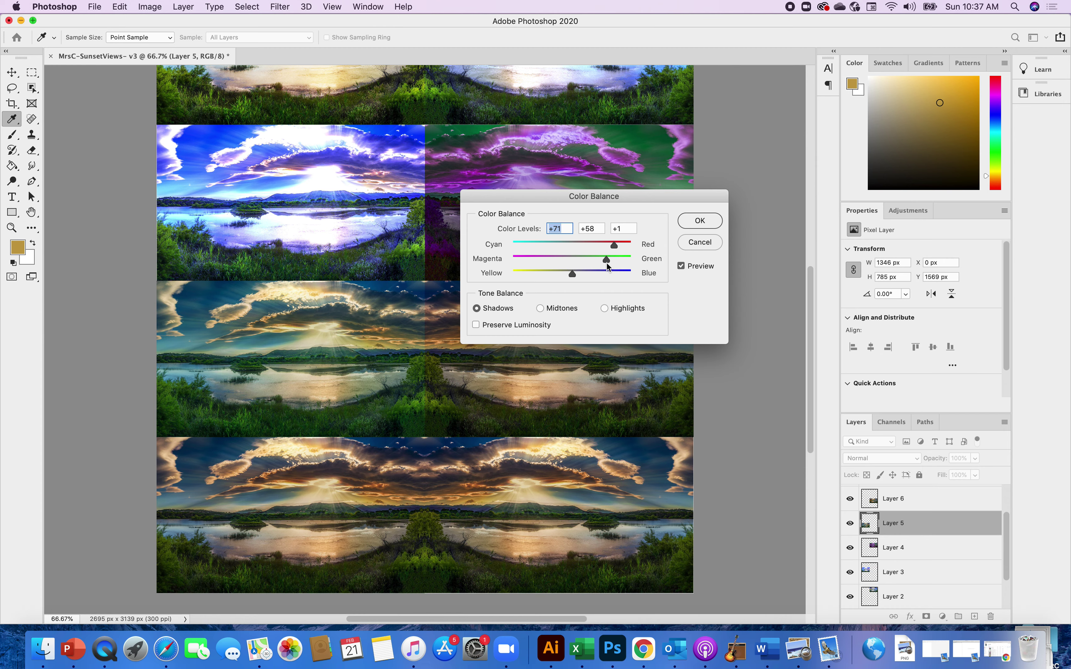
drag(607, 263, 574, 248)
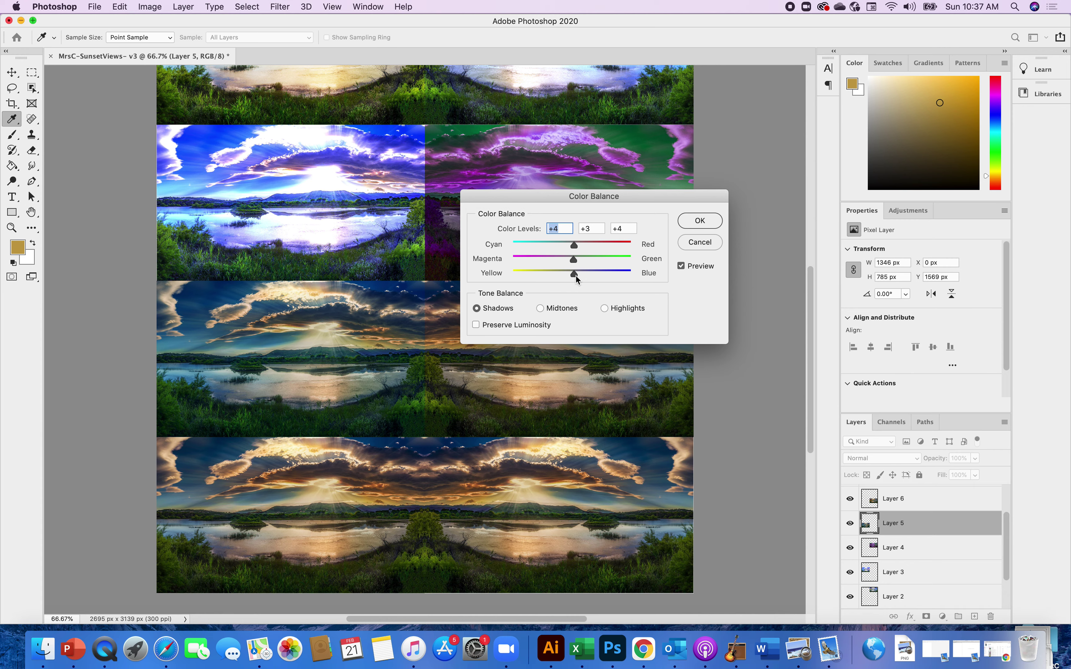
drag(573, 275, 594, 277)
click(591, 277)
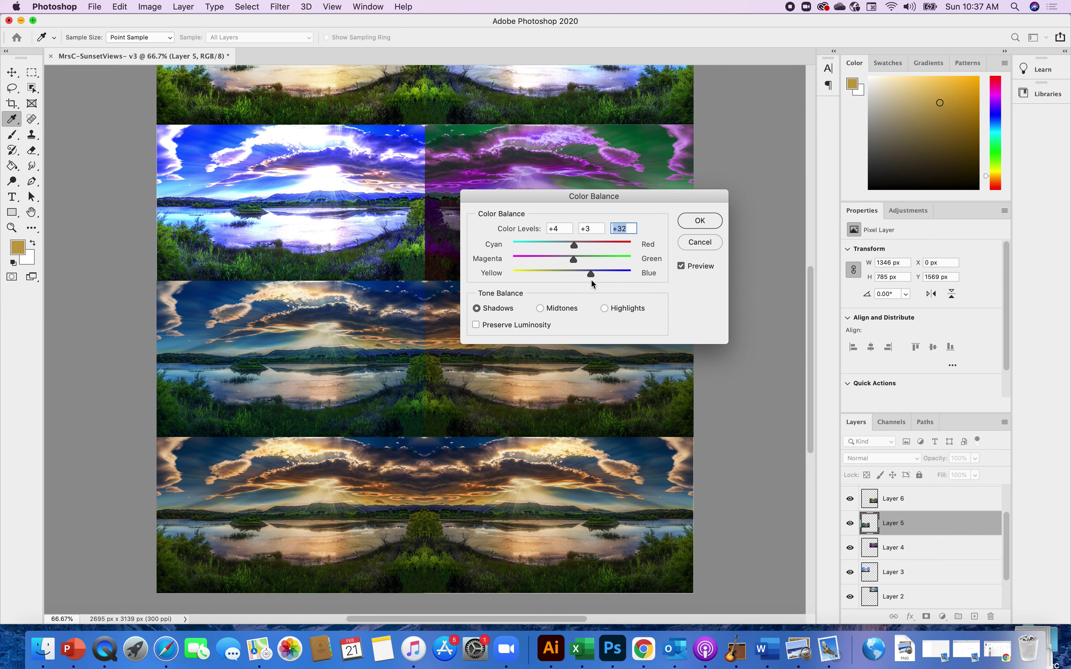
Step: Set the highlights' colour levels to -37, +9 and -43
click(604, 309)
drag(571, 245, 547, 248)
drag(533, 244, 552, 261)
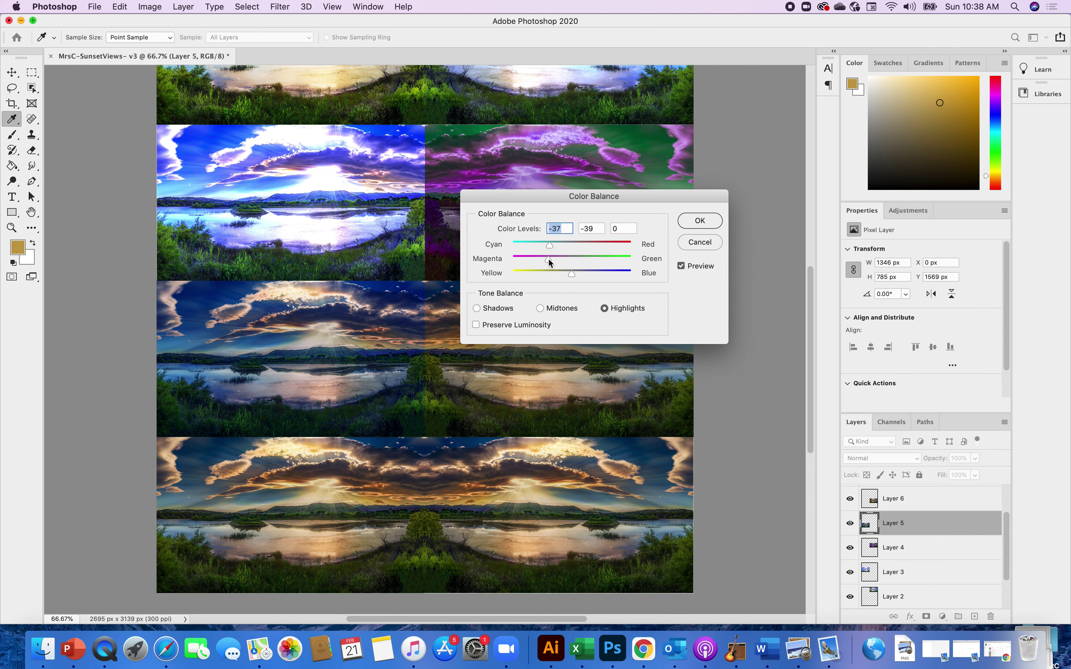
drag(576, 261, 583, 261)
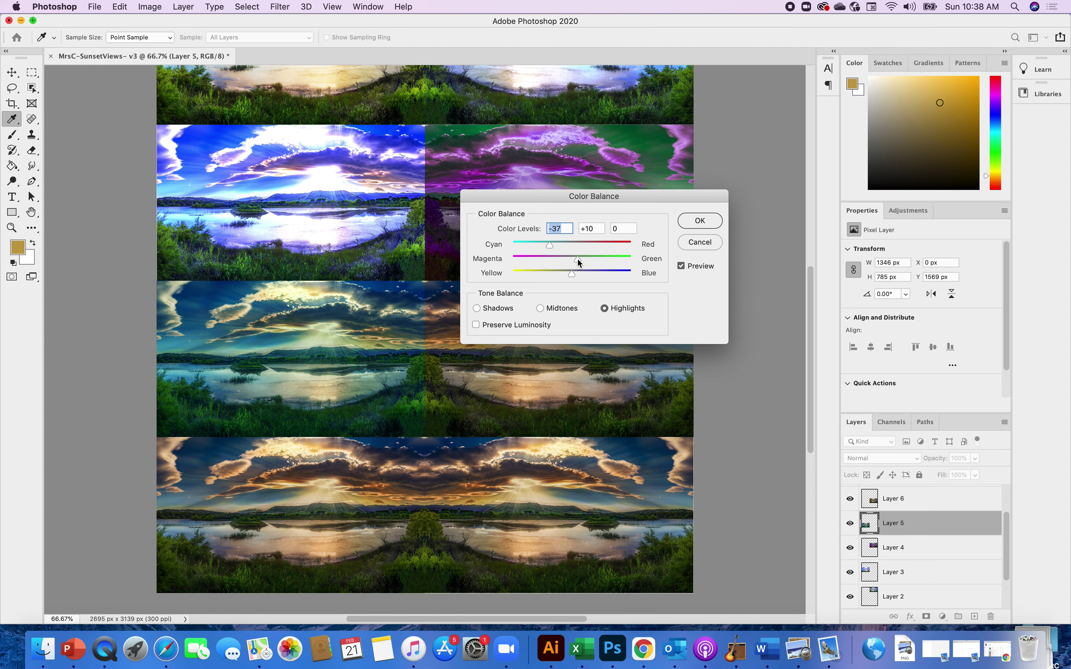
click(578, 260)
drag(571, 272, 548, 275)
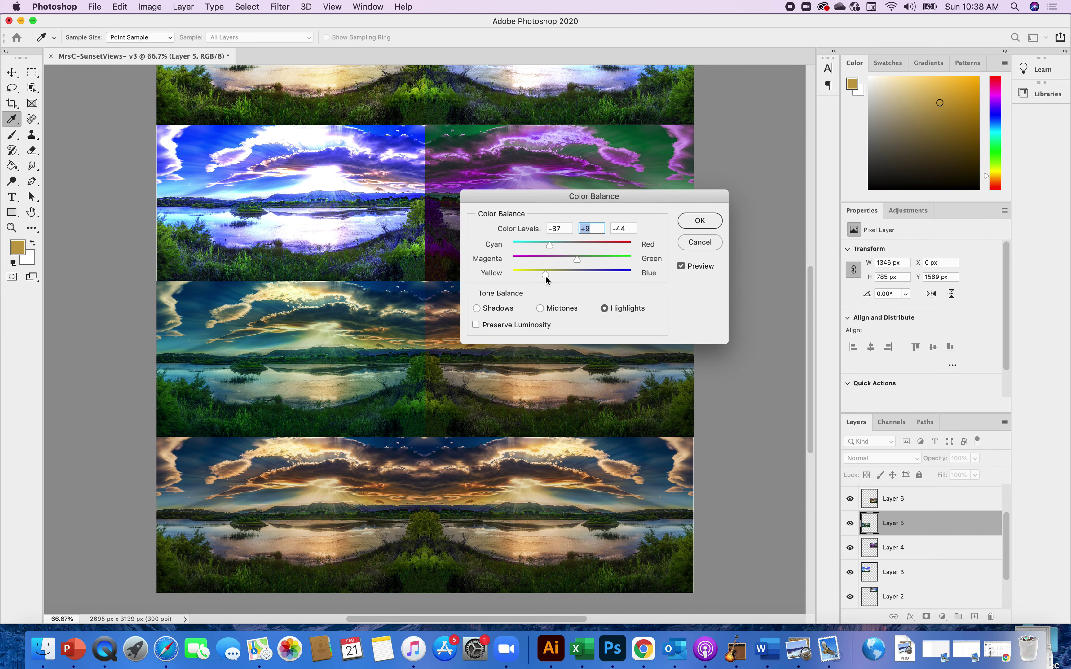
drag(545, 276, 546, 275)
Step: Apply the Color Balance and select Layer 6, the third-row right tile
drag(605, 197, 753, 415)
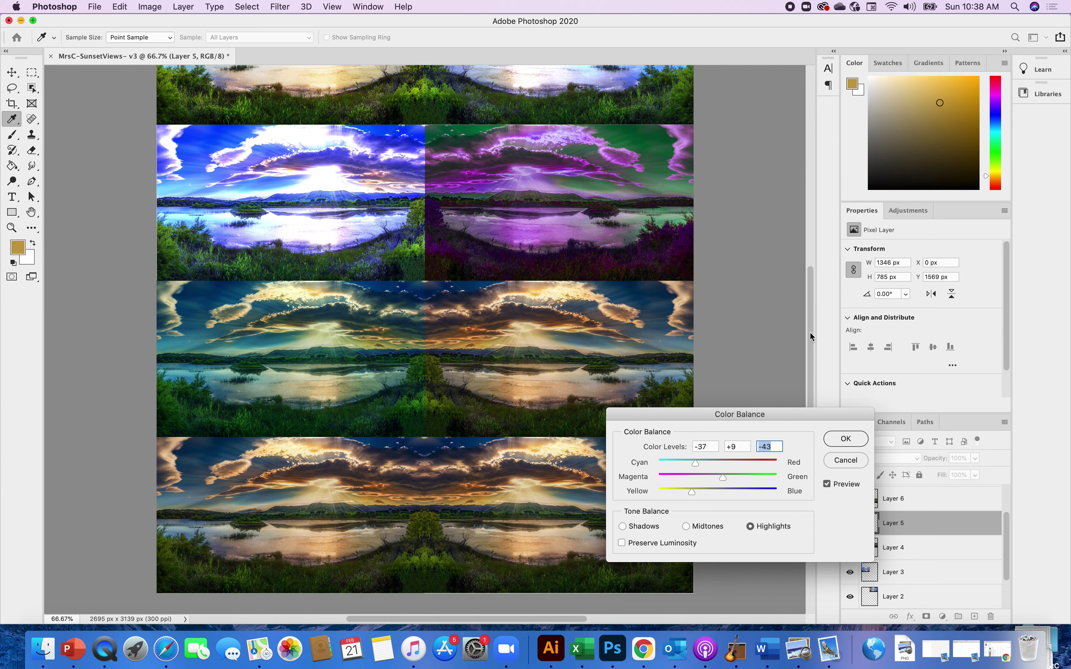
drag(809, 332, 799, 286)
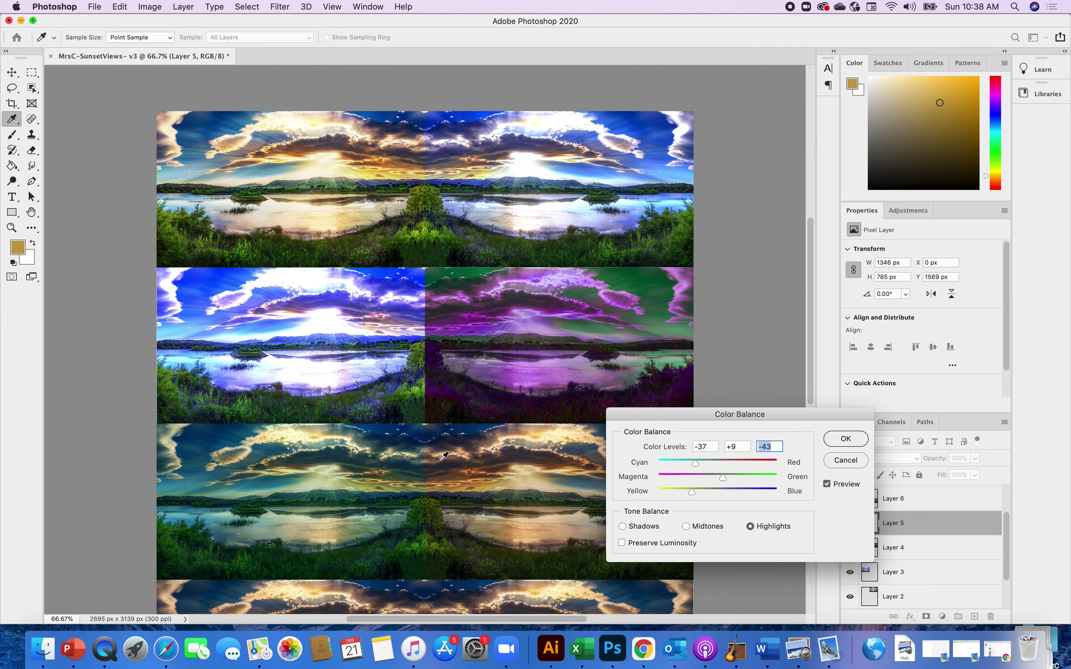
click(829, 440)
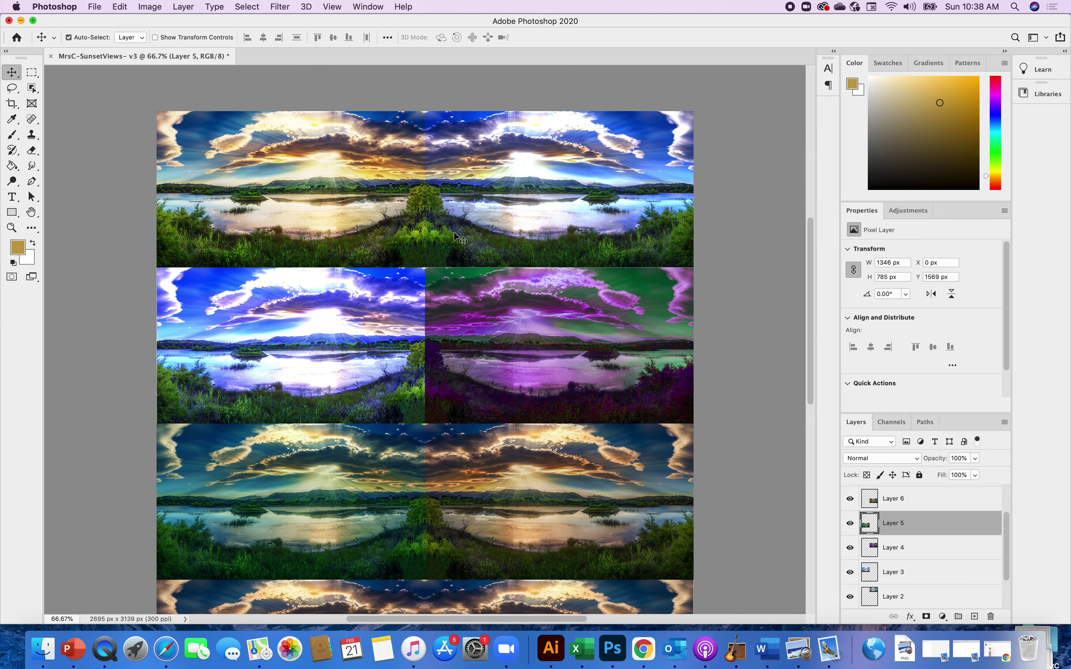
click(585, 491)
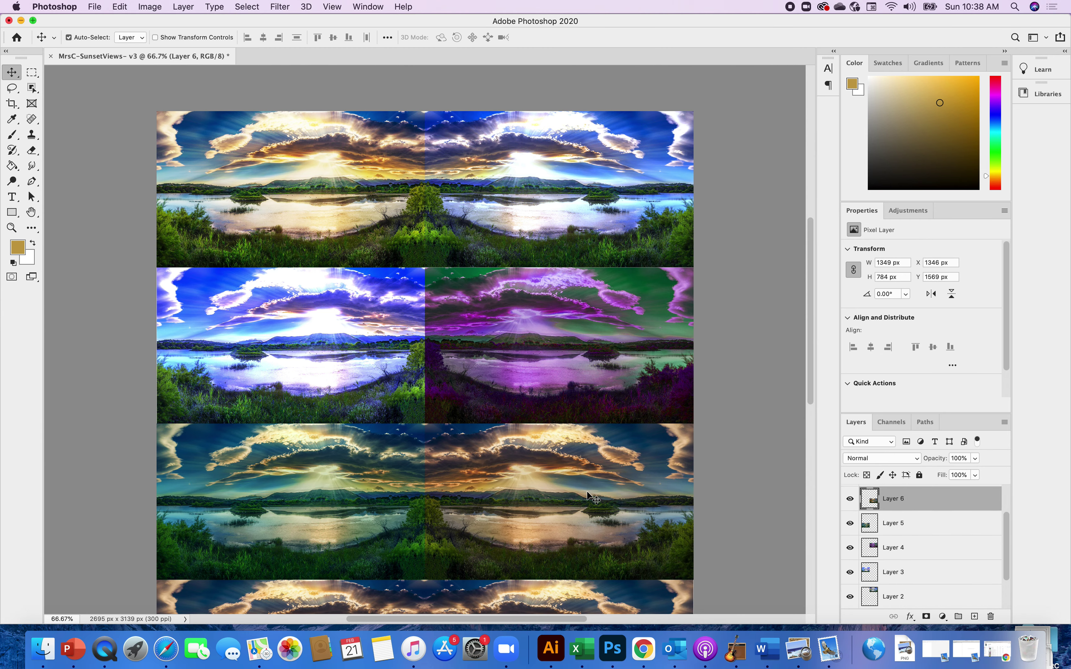
Step: Apply Image > Adjustments > Invert to the Layer 6 tile
click(184, 8)
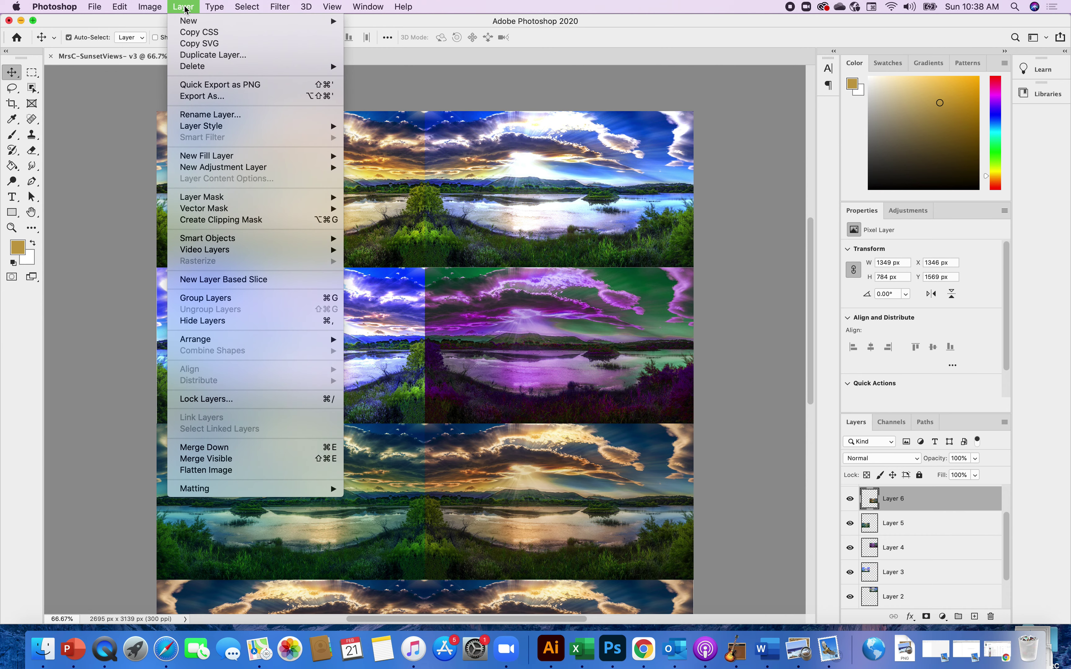
mouse_move(169, 40)
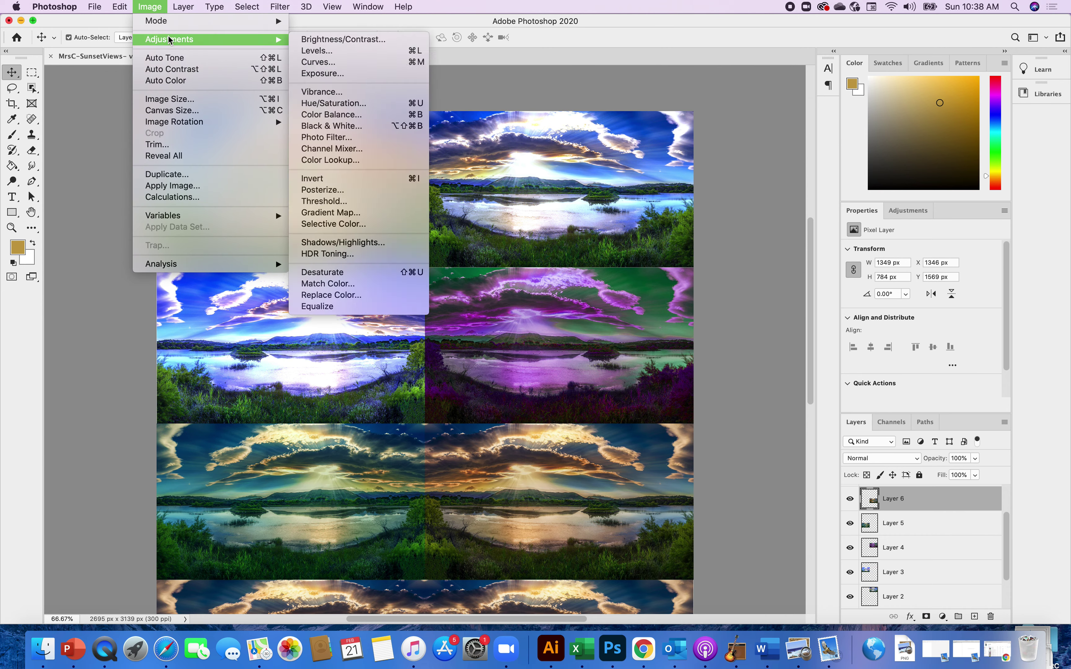
mouse_move(185, 8)
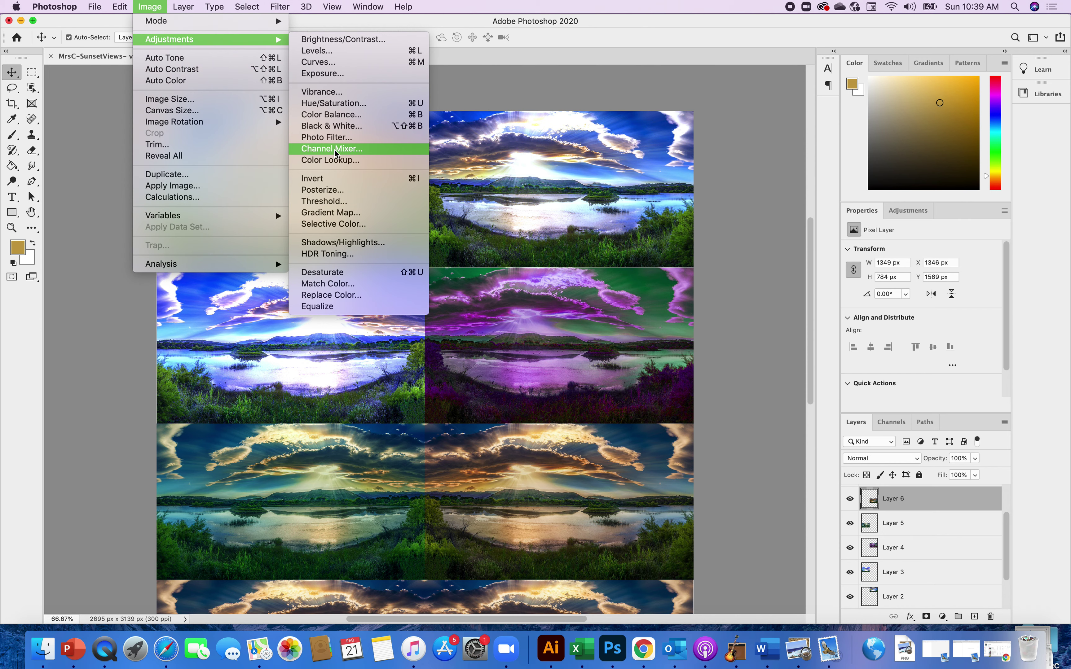
click(324, 178)
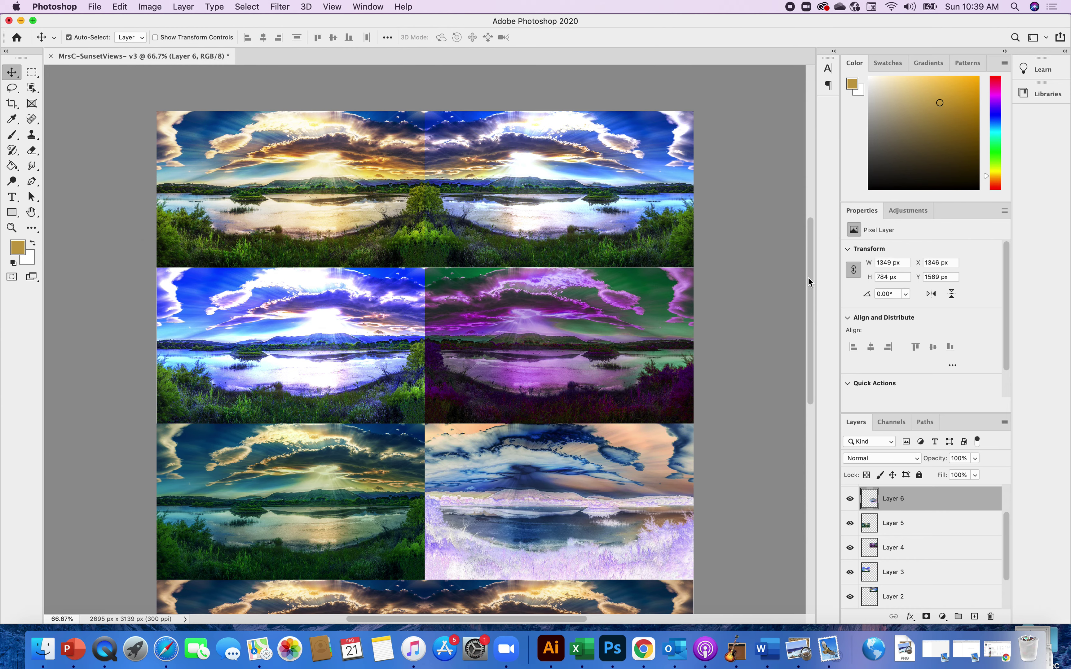
drag(808, 277, 813, 313)
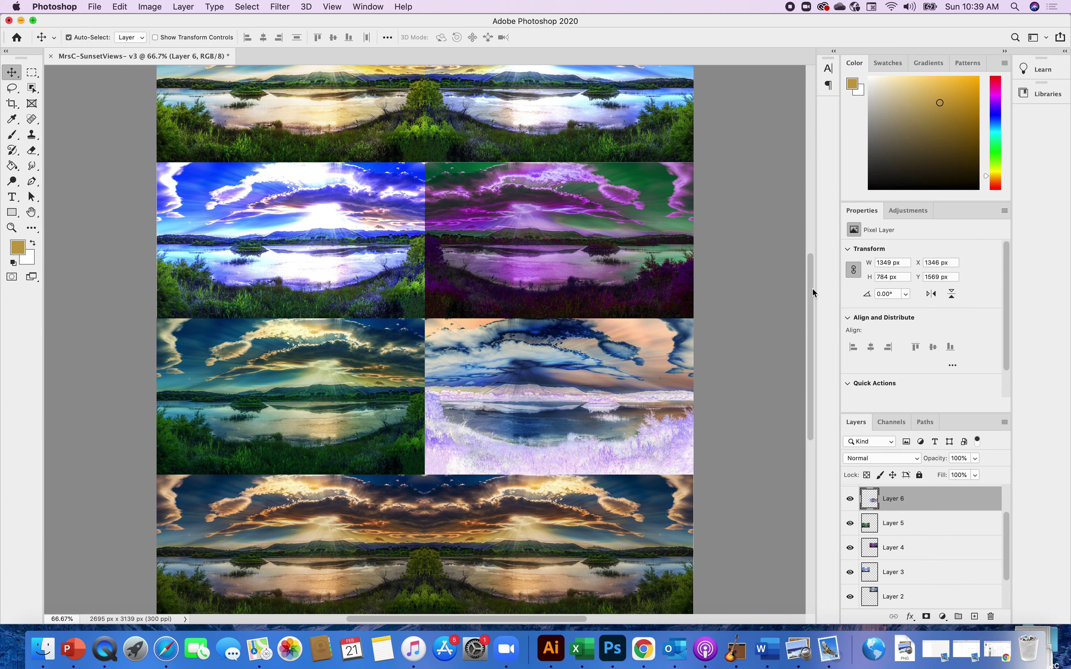
drag(810, 288, 811, 325)
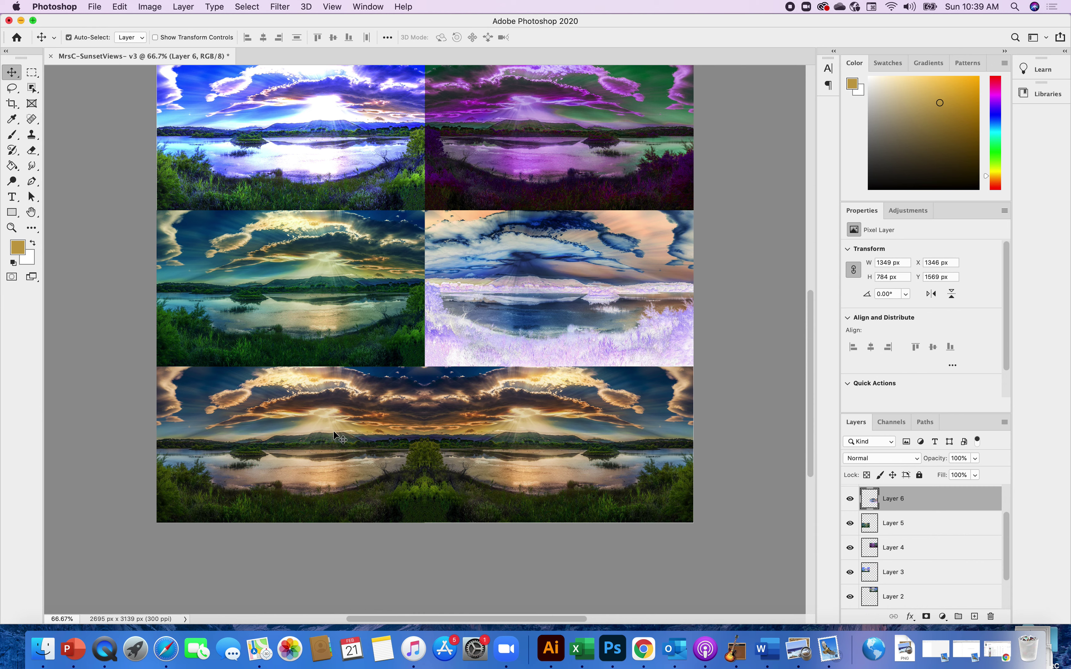
key(super+v)
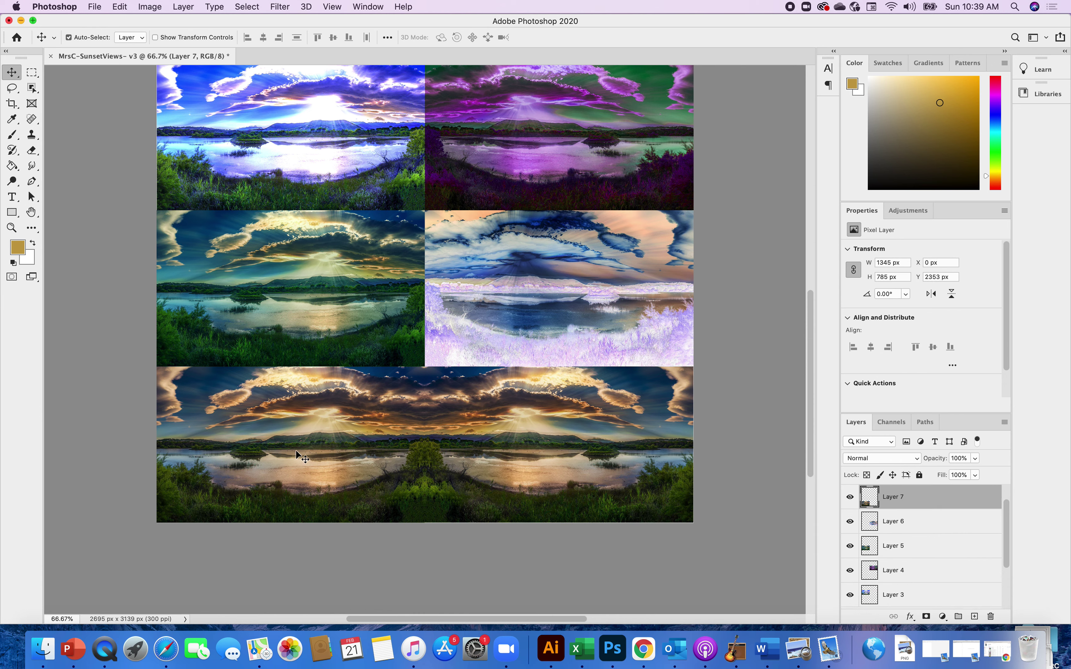
click(150, 6)
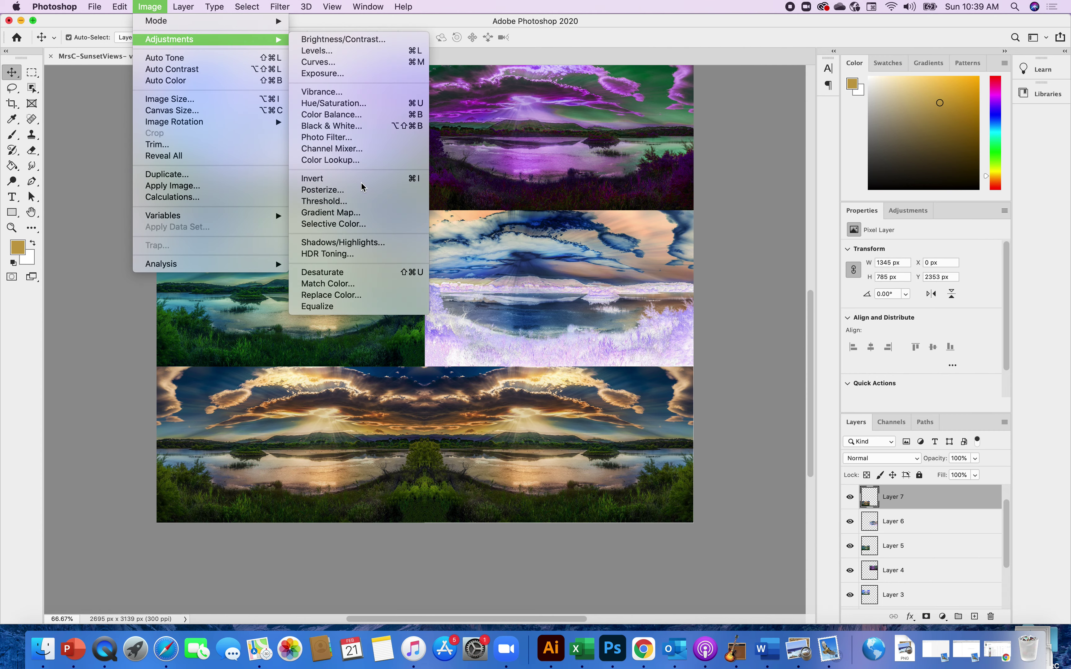
click(335, 193)
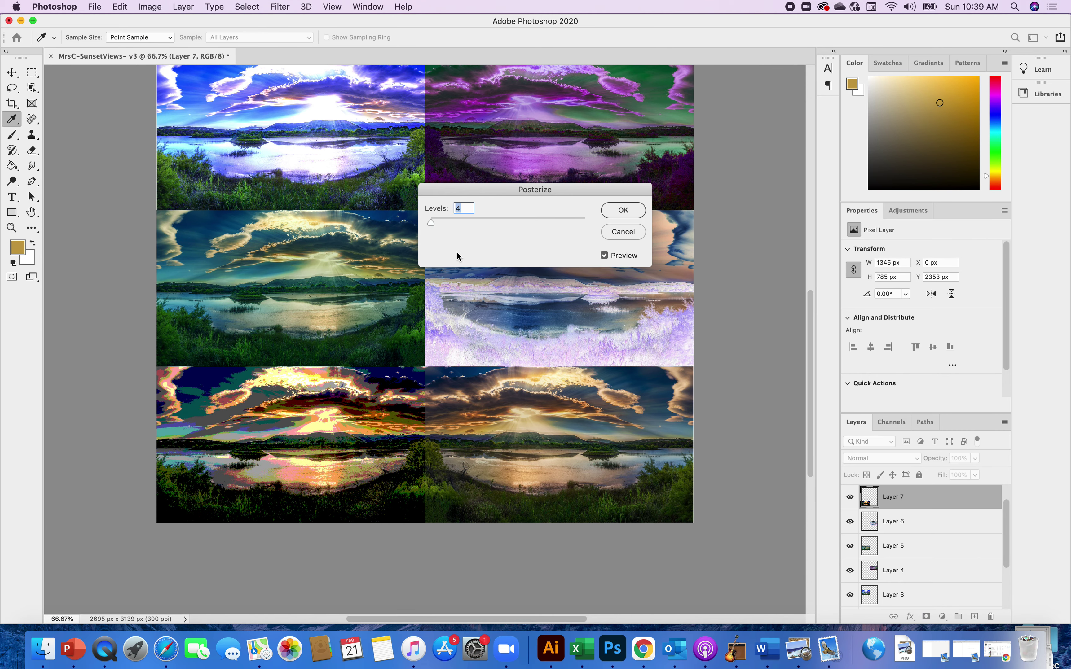
drag(433, 222, 428, 223)
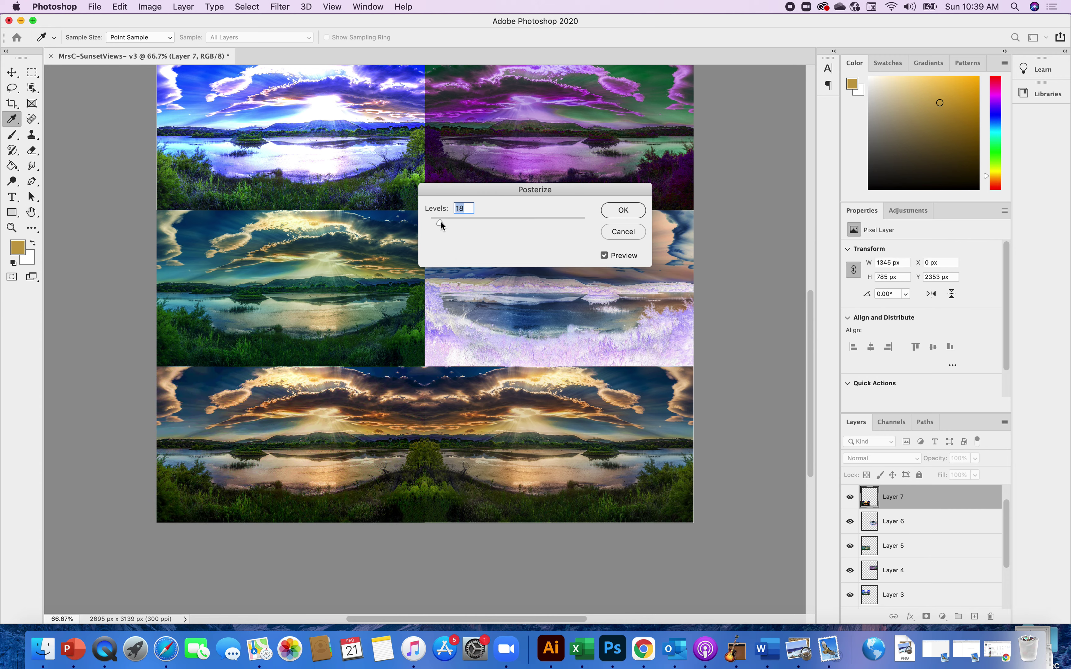
click(617, 231)
key(v)
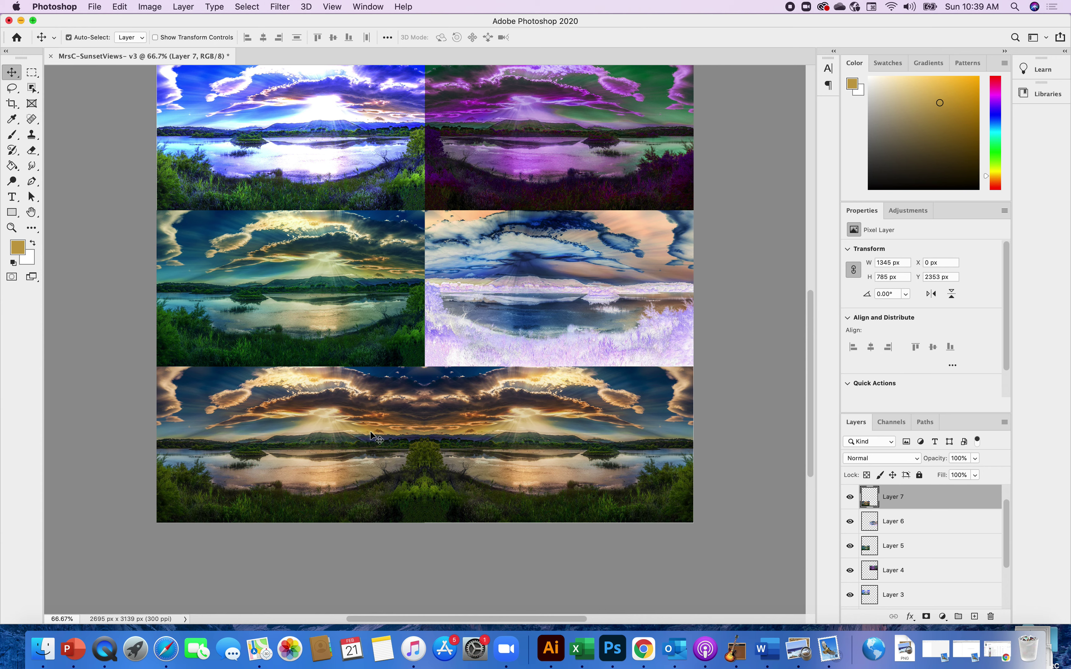
Step: Open Selective Color on the bottom panorama and reduce Cyan in the Cyans range
click(150, 9)
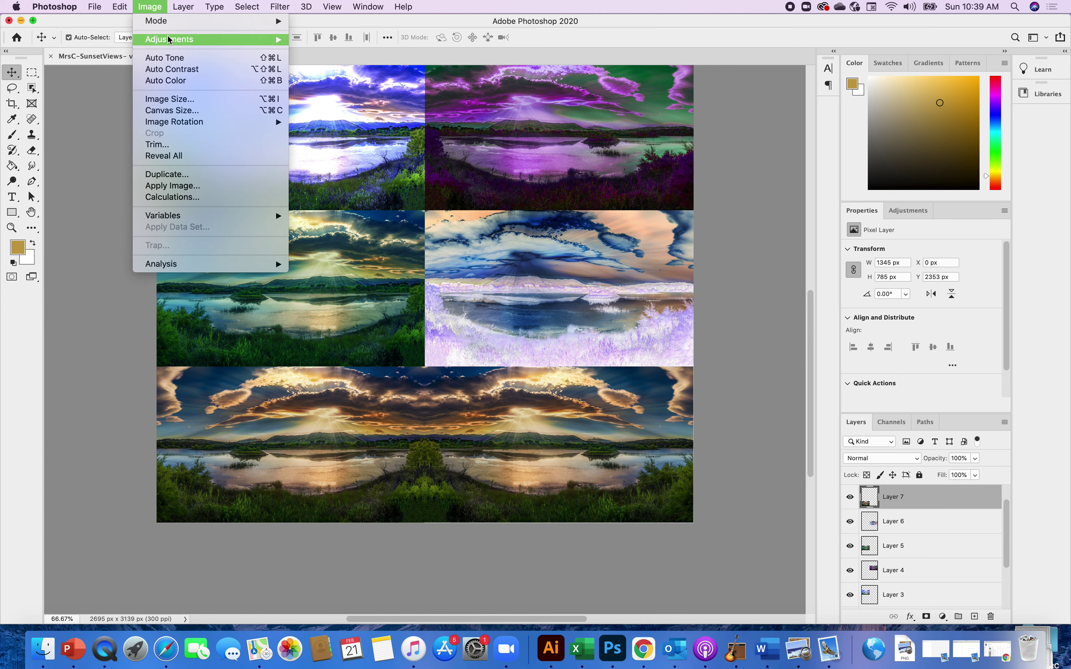
mouse_move(171, 39)
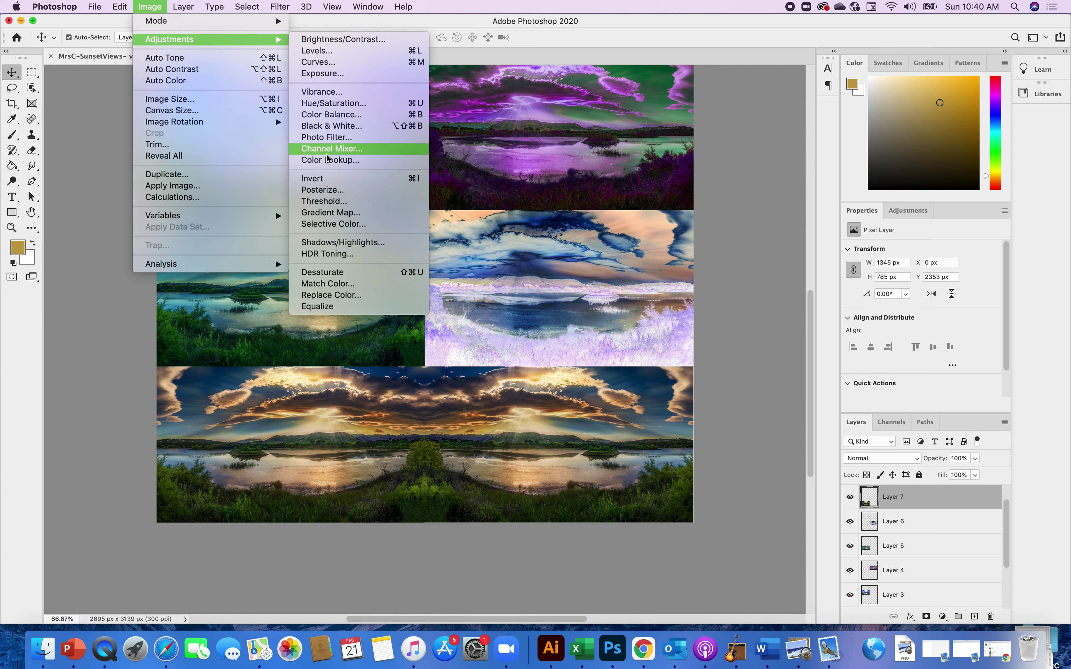
click(347, 223)
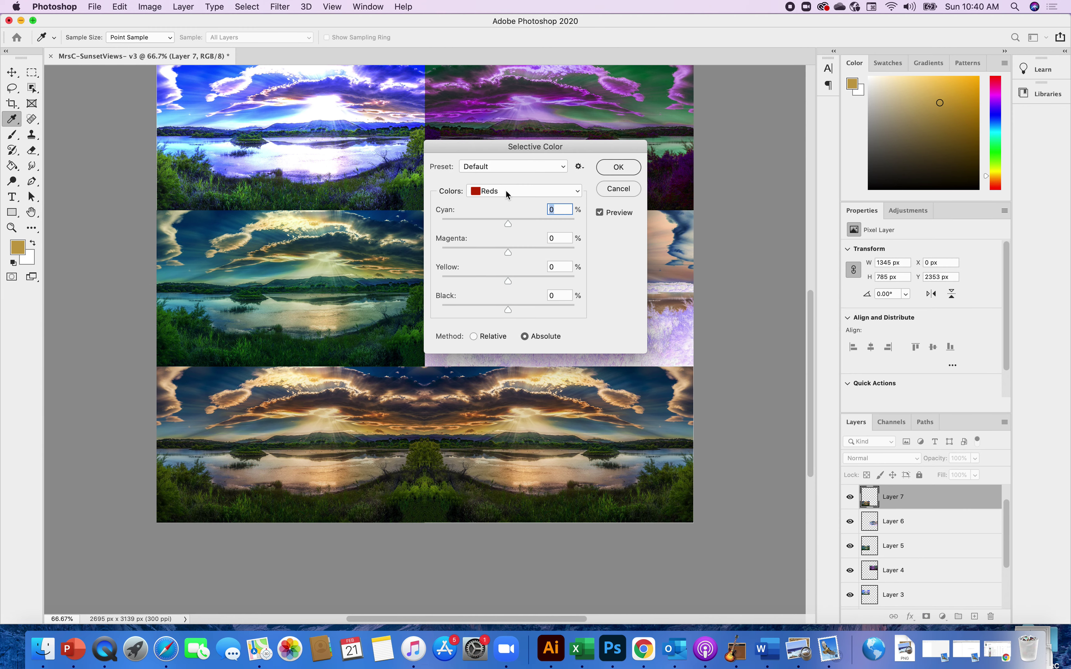
click(492, 196)
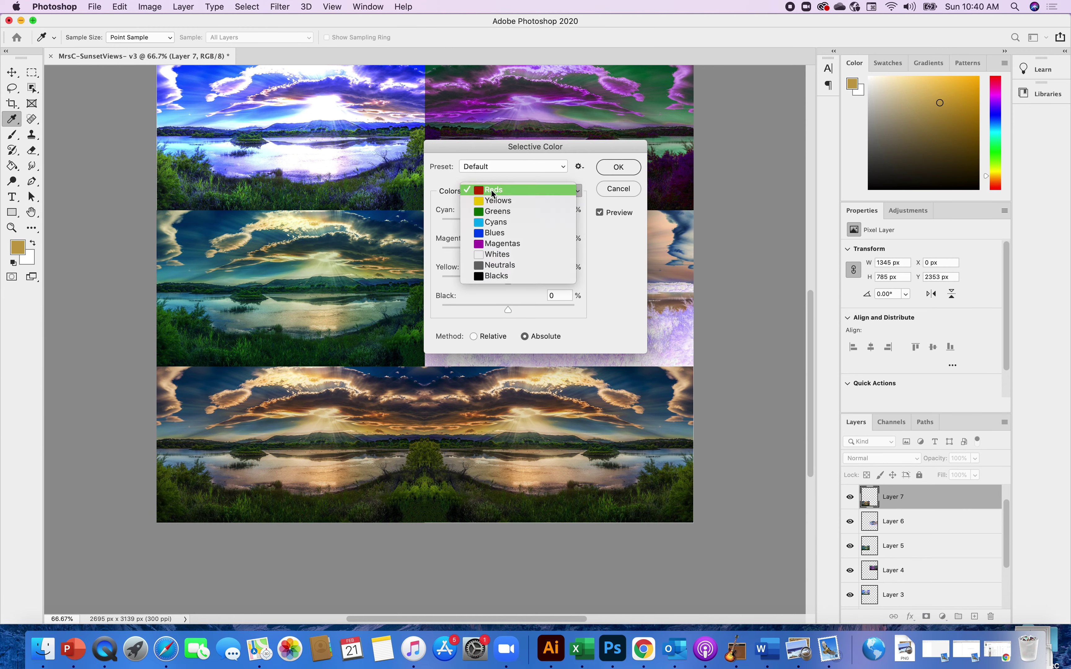
click(483, 222)
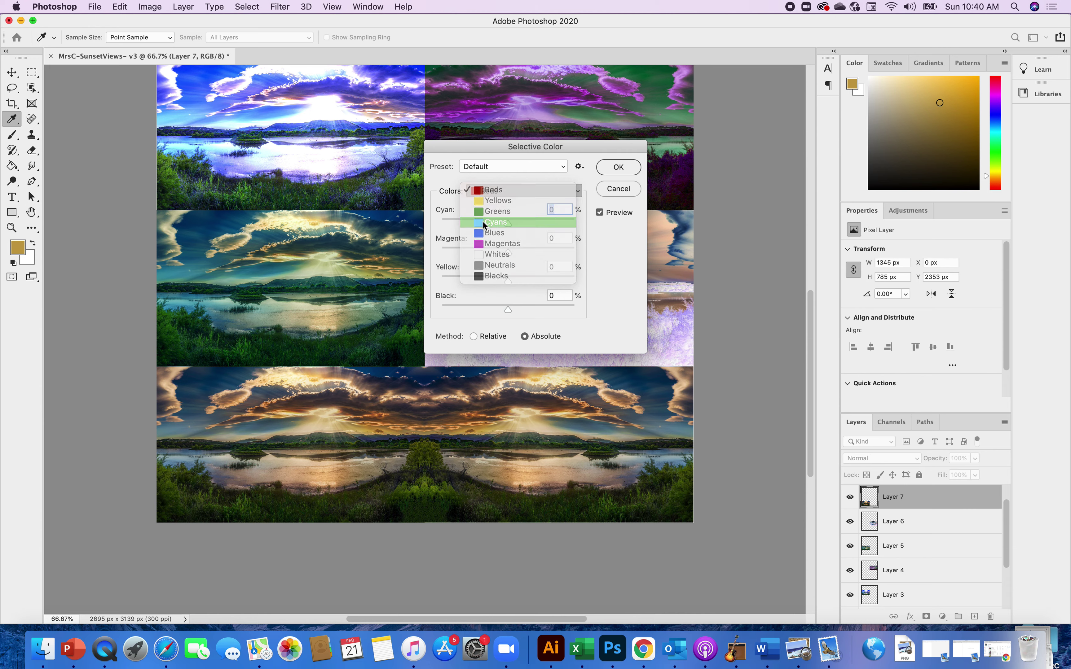
mouse_move(507, 223)
mouse_down()
mouse_move(470, 224)
mouse_move(508, 222)
mouse_up()
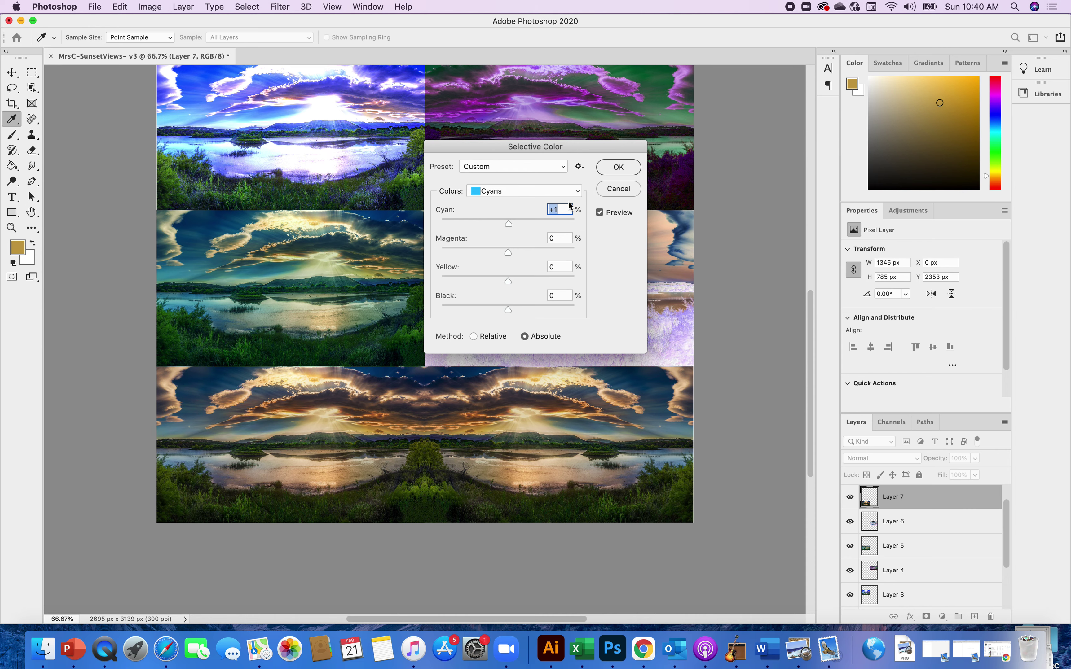
Step: Set the Blues range to Cyan -1 and Magenta -83
click(577, 195)
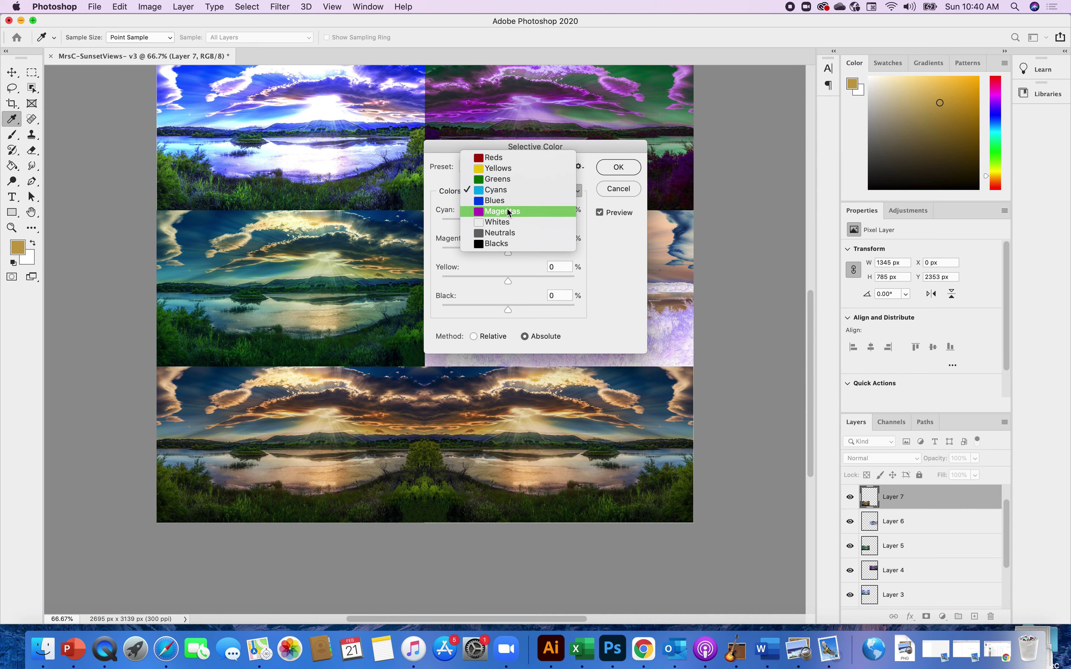
click(483, 202)
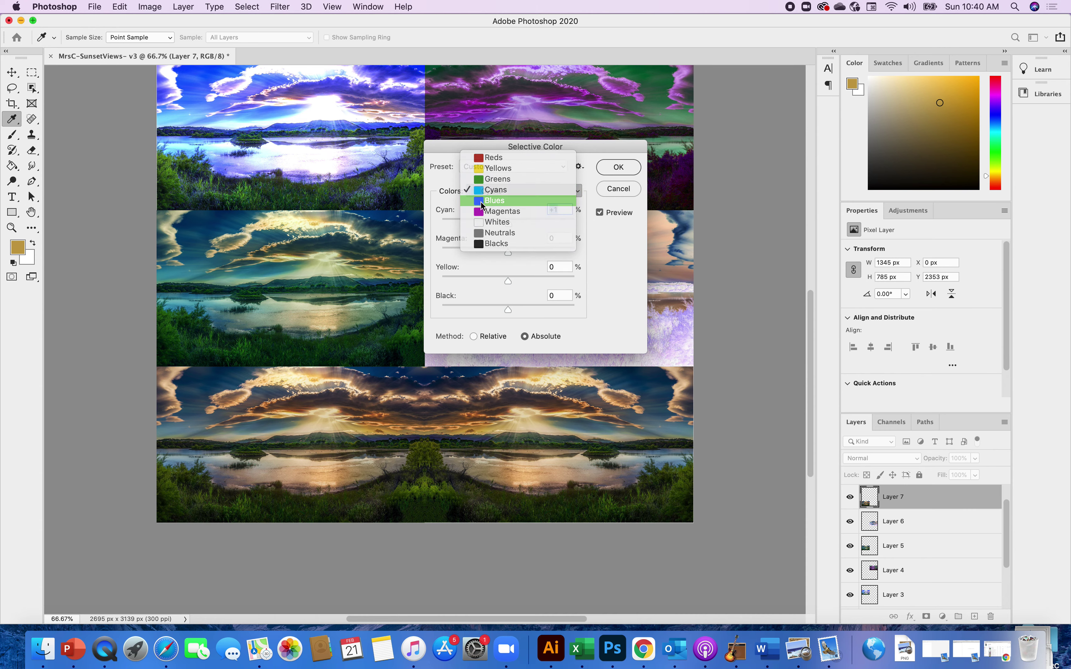
drag(507, 223, 451, 250)
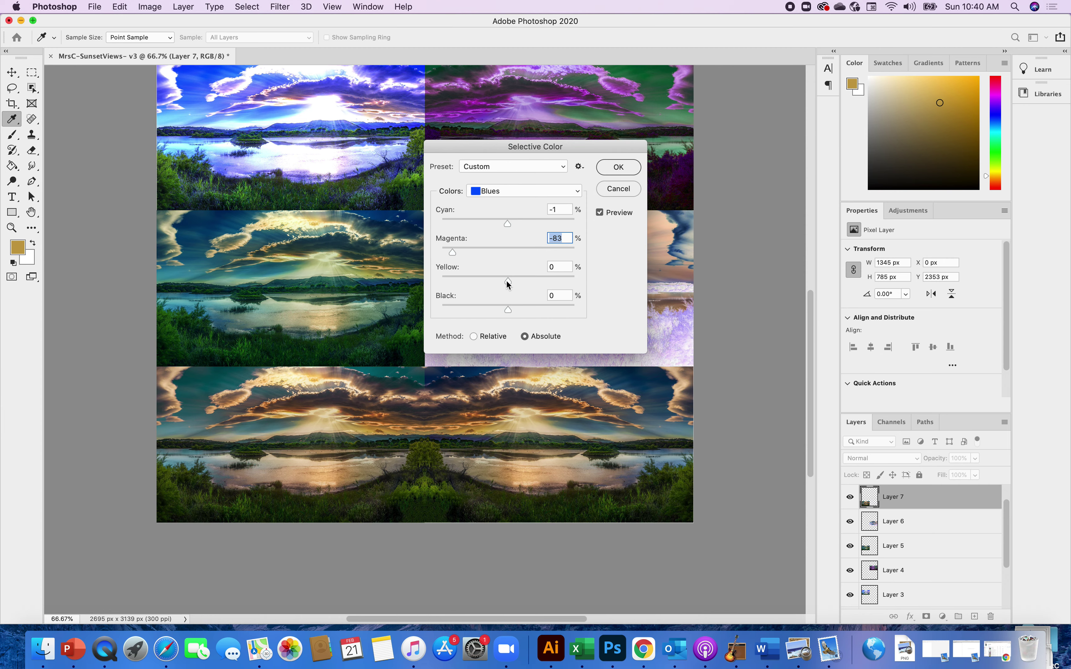
click(572, 191)
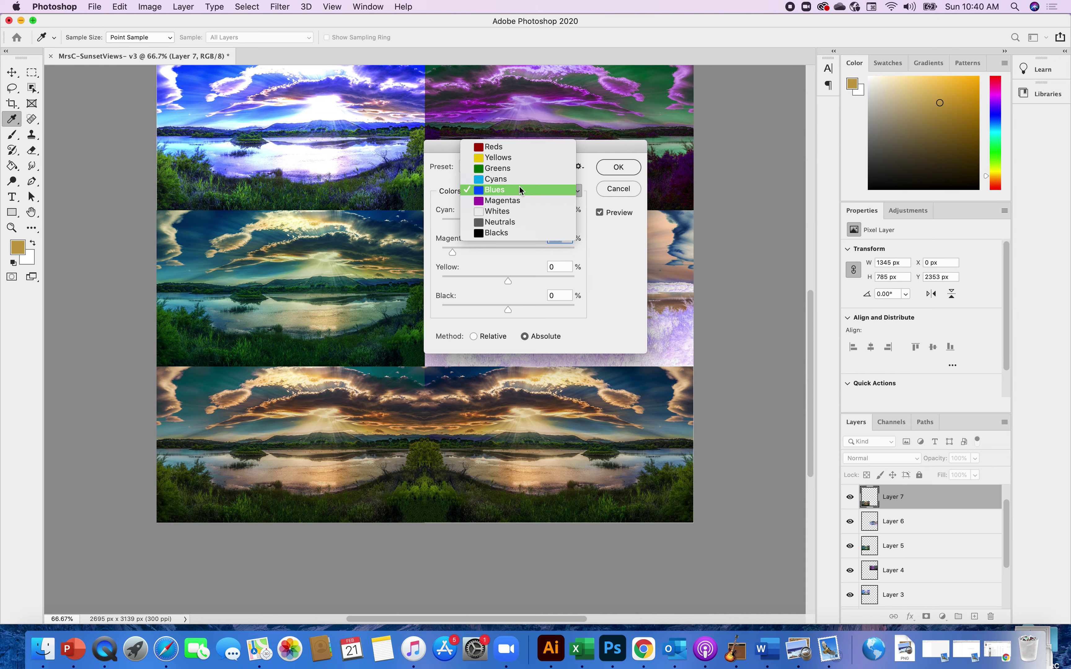
Step: Set the Yellows range to Cyan -31, Magenta +40, Yellow -65, Black -49
click(491, 157)
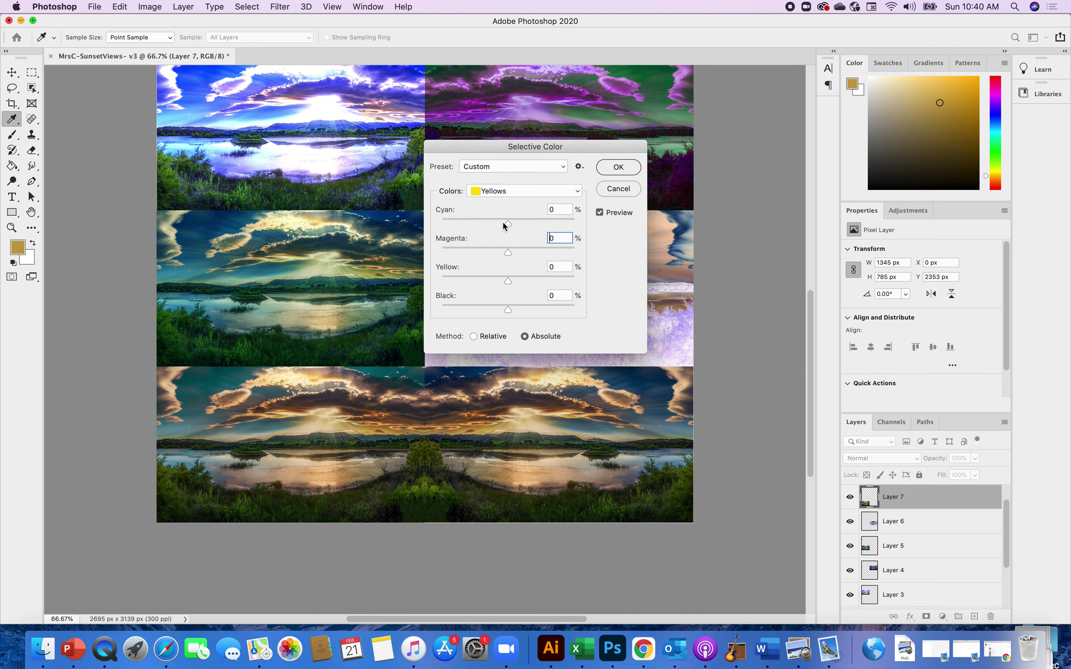
mouse_move(508, 223)
mouse_down()
mouse_move(539, 223)
mouse_move(472, 223)
mouse_move(487, 223)
mouse_up()
drag(508, 252, 545, 254)
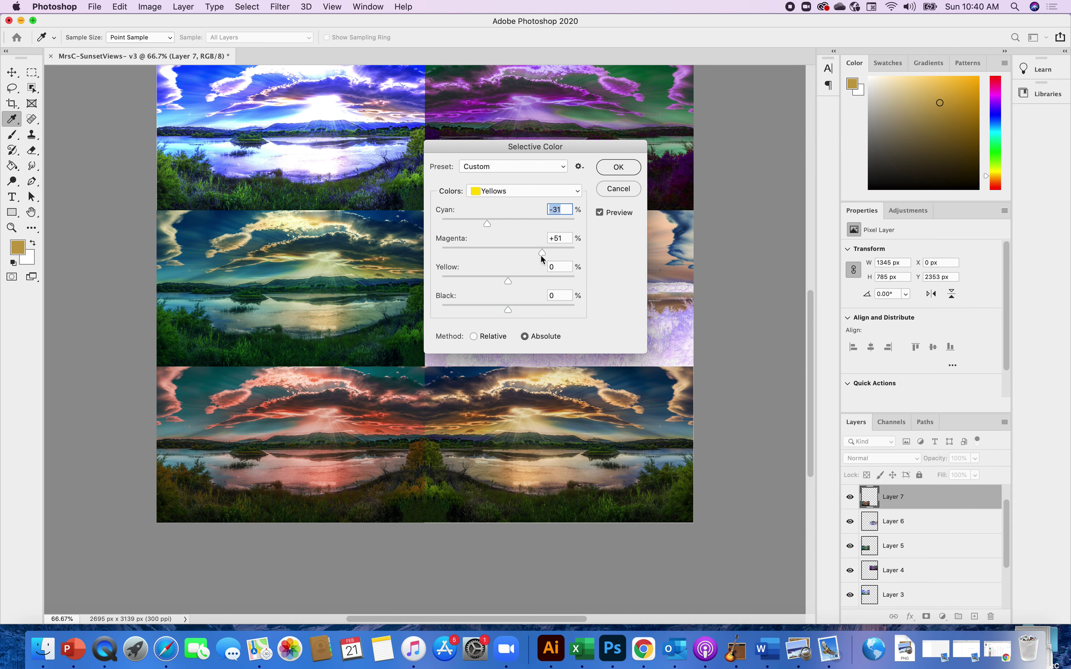
click(536, 255)
drag(506, 279, 472, 280)
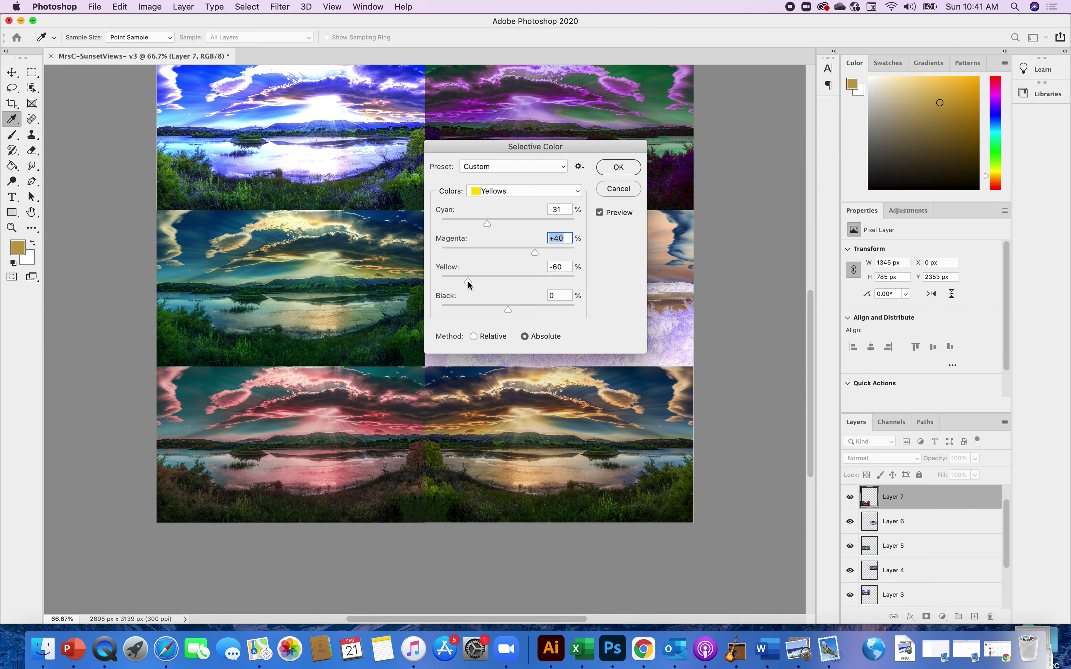
drag(466, 284, 474, 310)
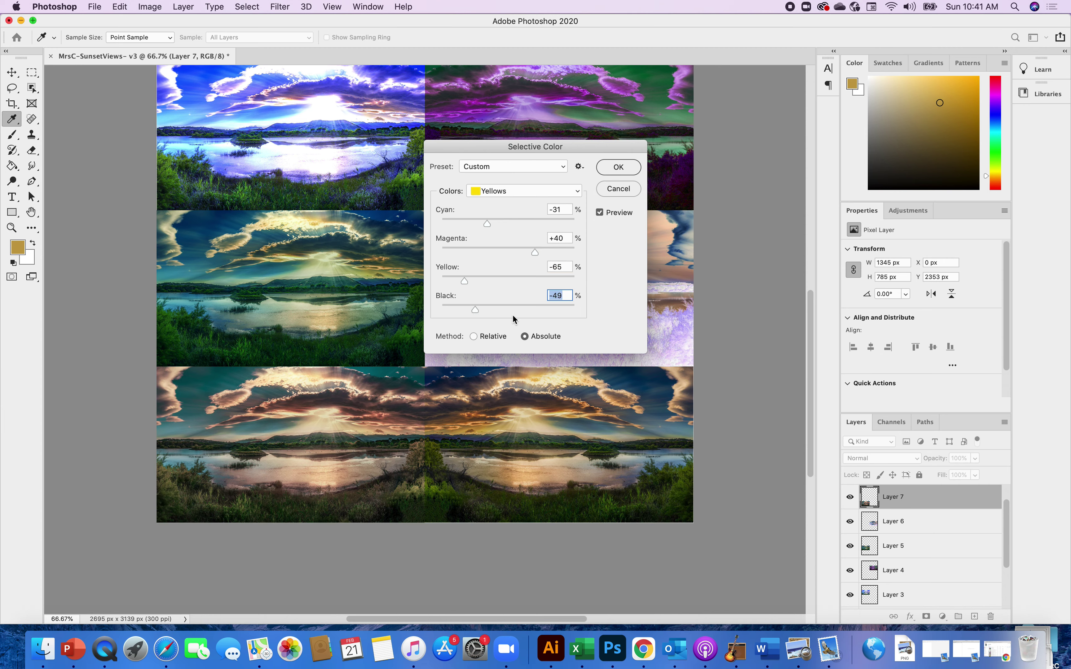
Step: Choose the Relative method and apply the Selective Color adjustment
click(473, 335)
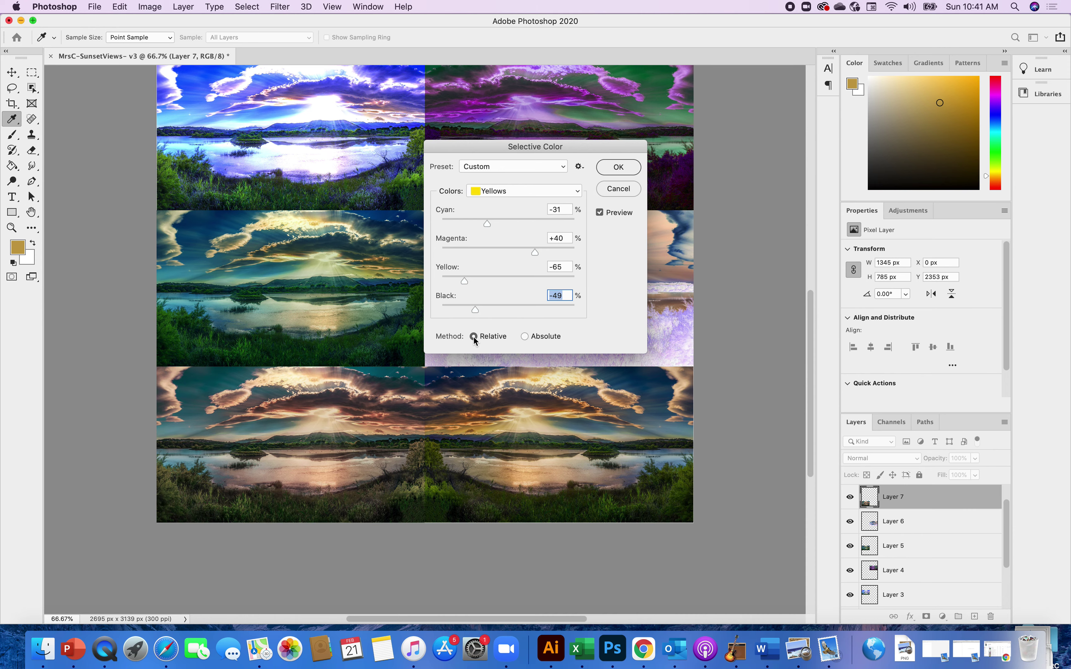
click(525, 337)
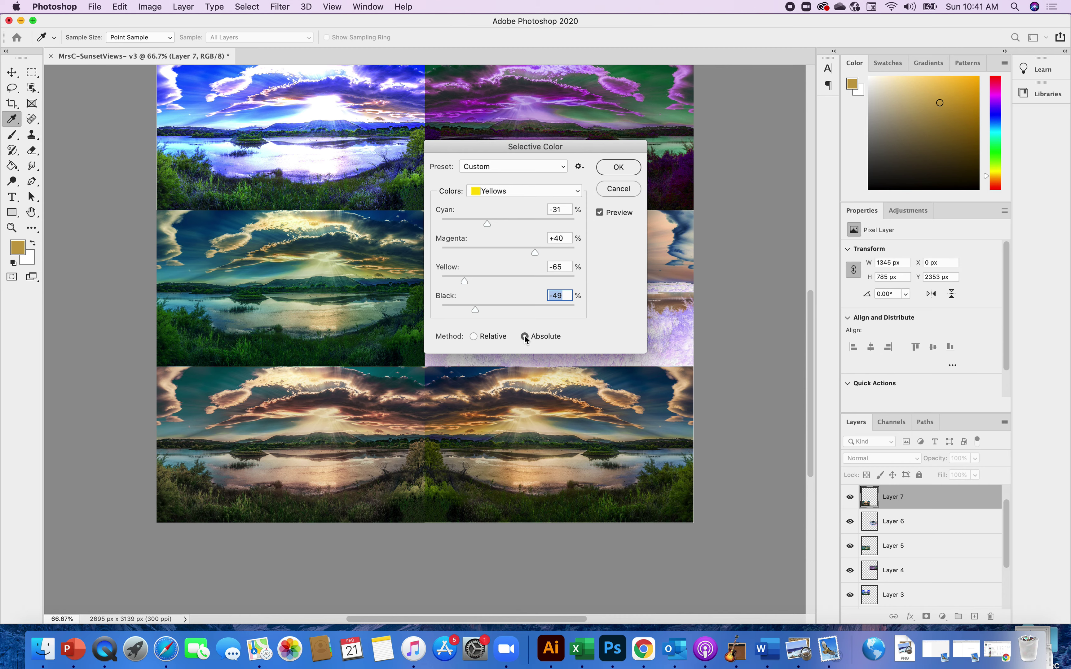
click(473, 336)
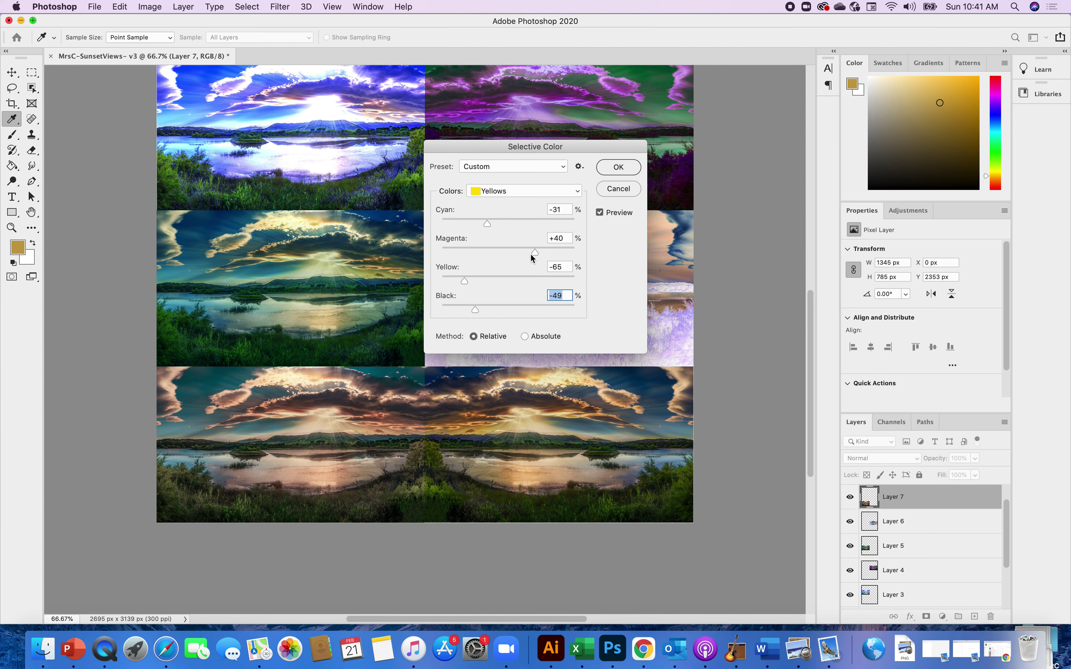
click(613, 168)
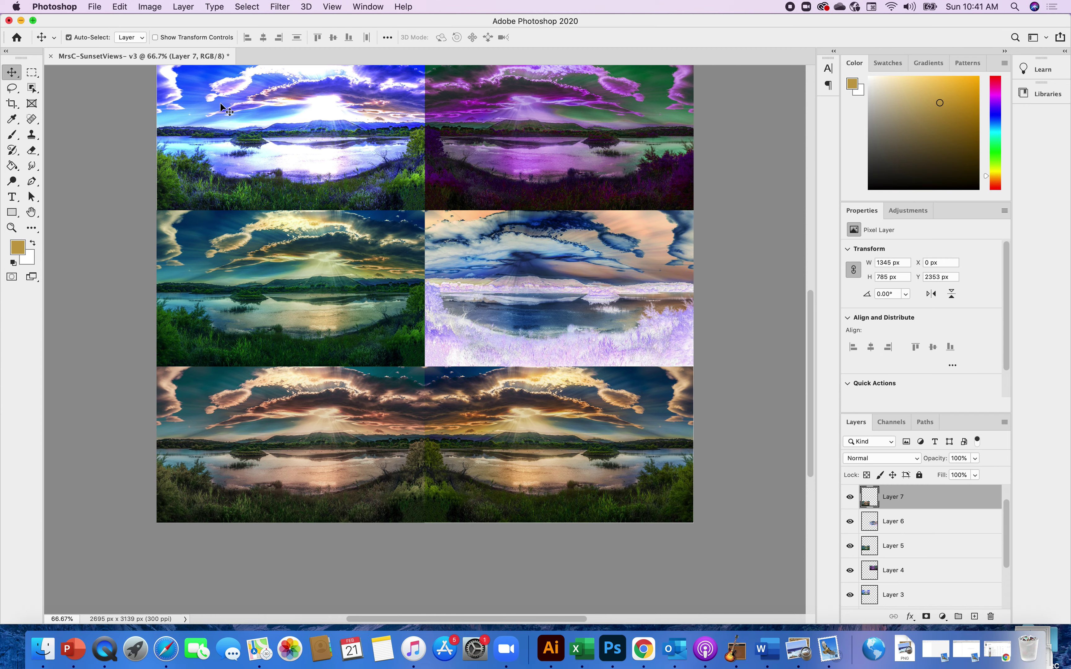
click(149, 6)
Step: Posterize the bottom-left tile to 9 levels, then copy the bottom panorama's right half into a new Layer 8
mouse_move(173, 41)
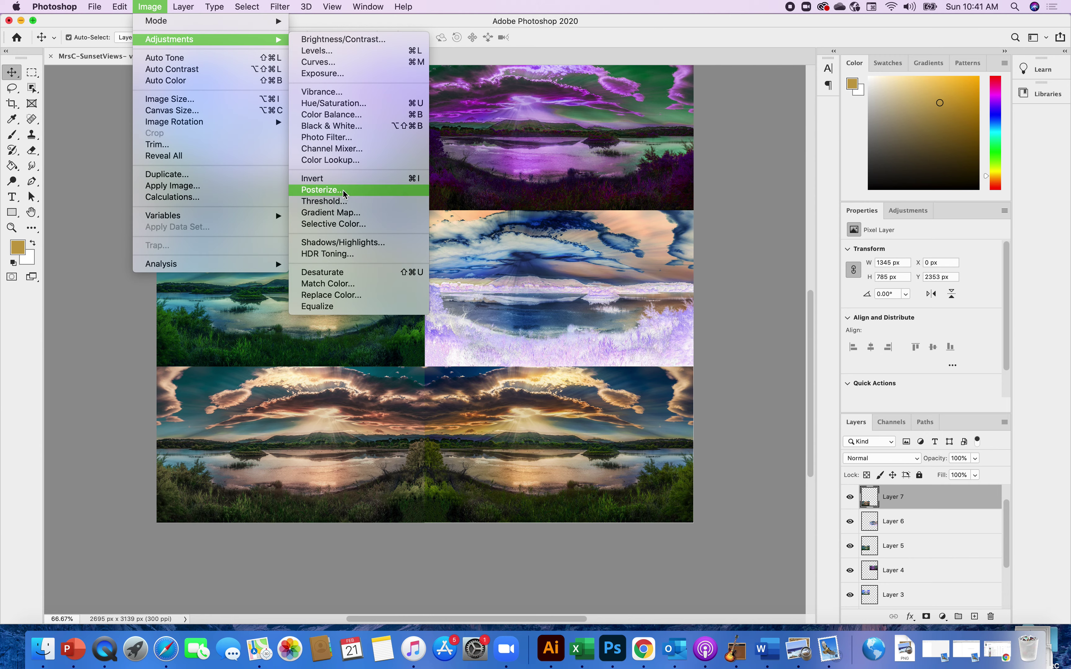
click(320, 190)
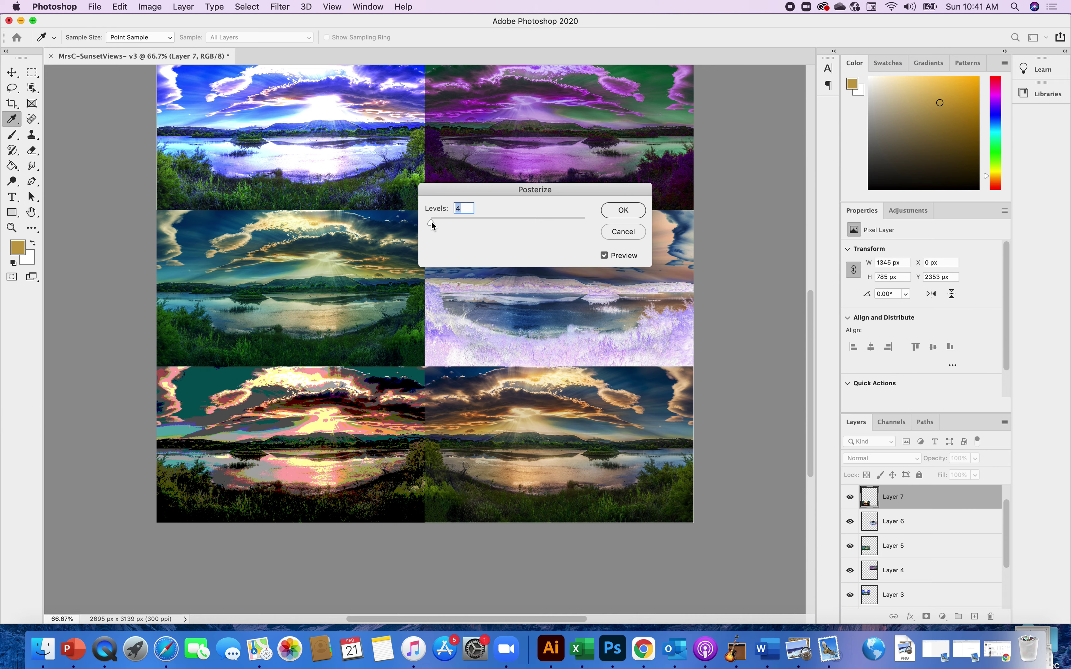
drag(431, 222, 580, 229)
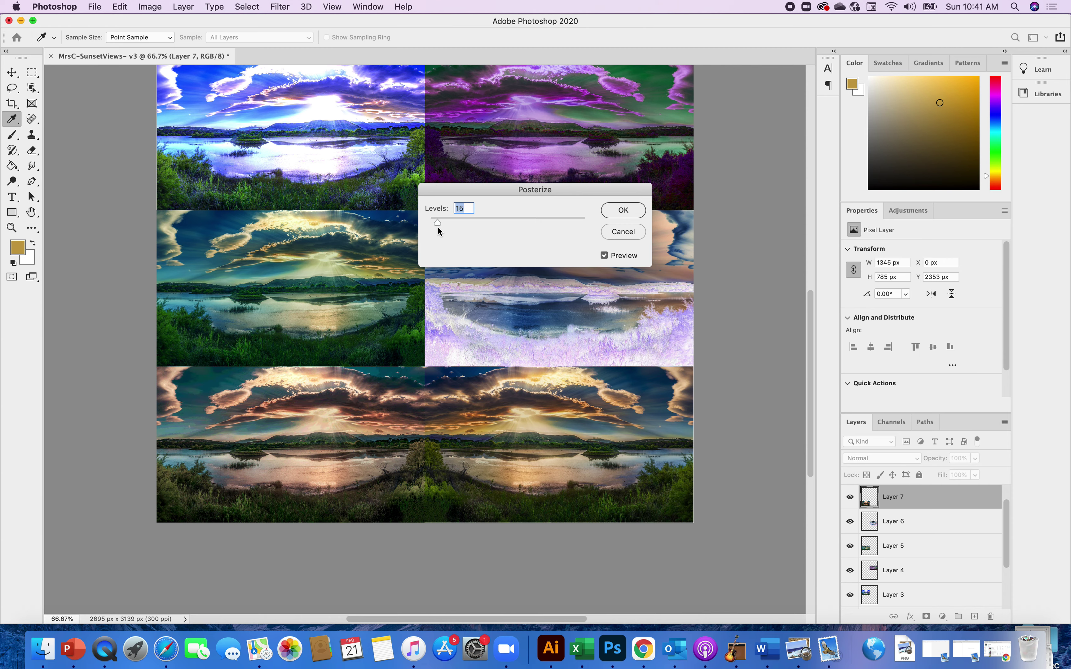
drag(434, 226, 434, 226)
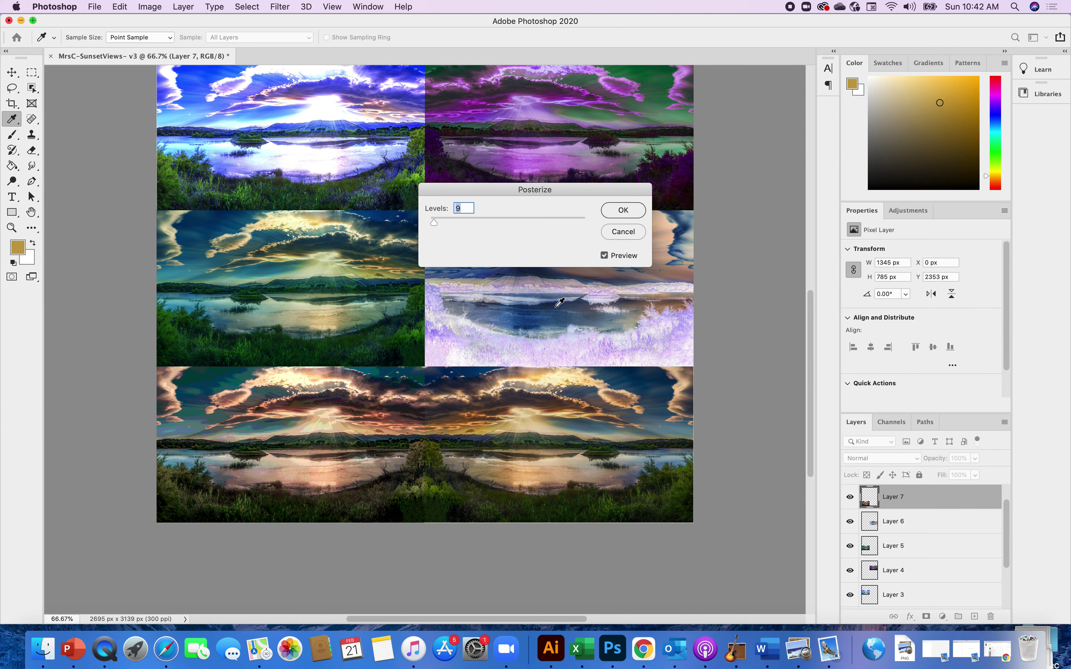
click(620, 211)
key(v)
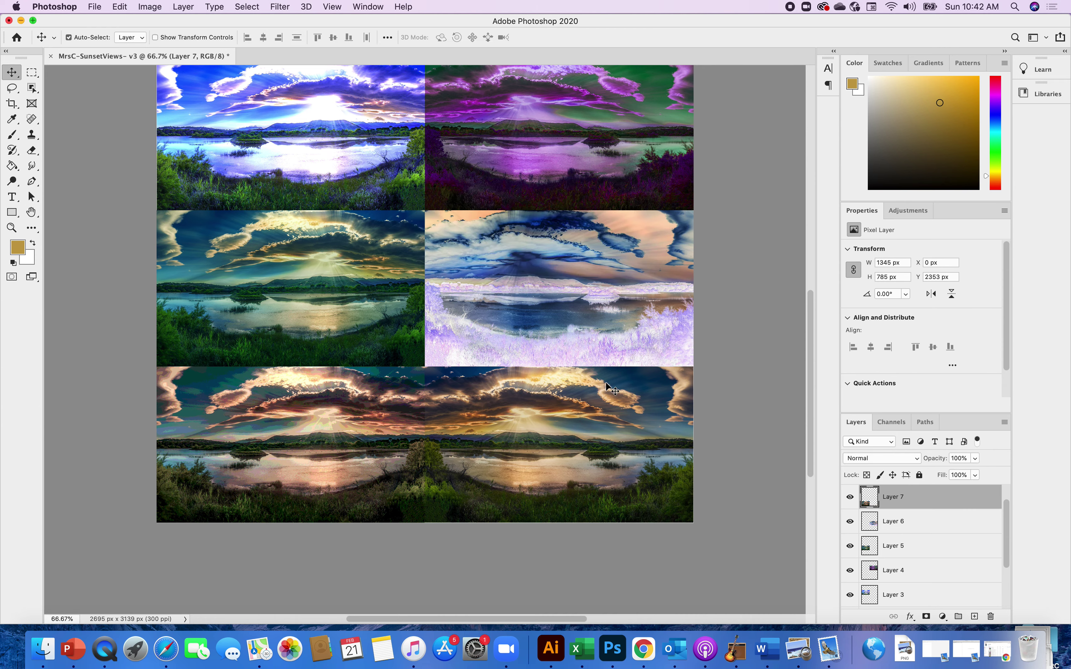
key(ctrl+j)
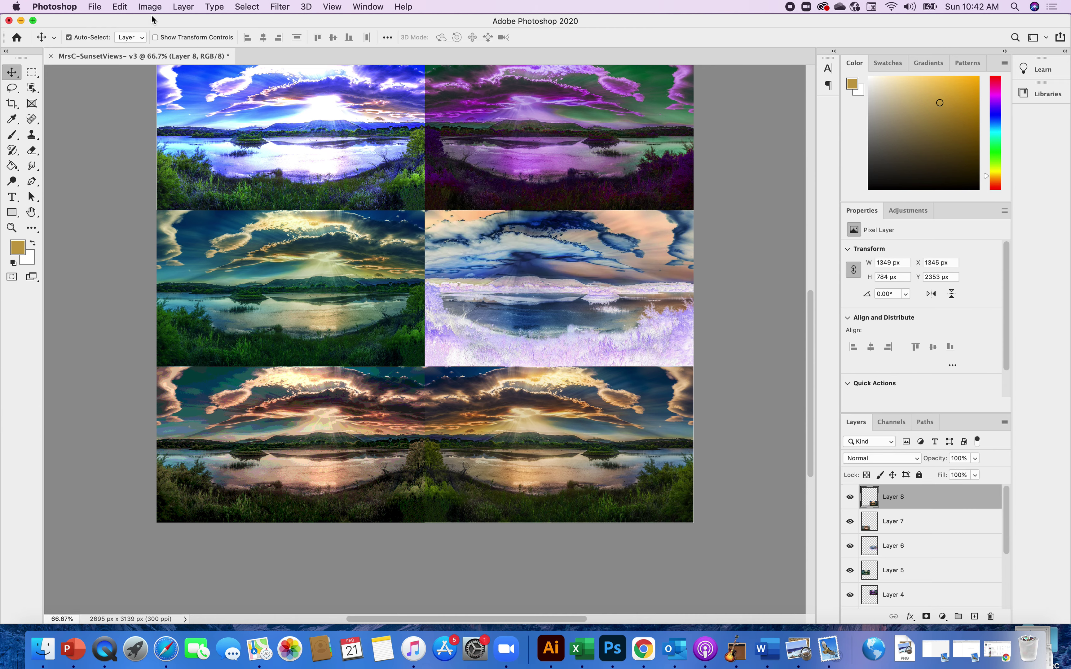
Step: Apply a Gradient Map to Layer 8, move its dialog off the tiles, and edit its gold gradient
click(154, 9)
mouse_move(171, 40)
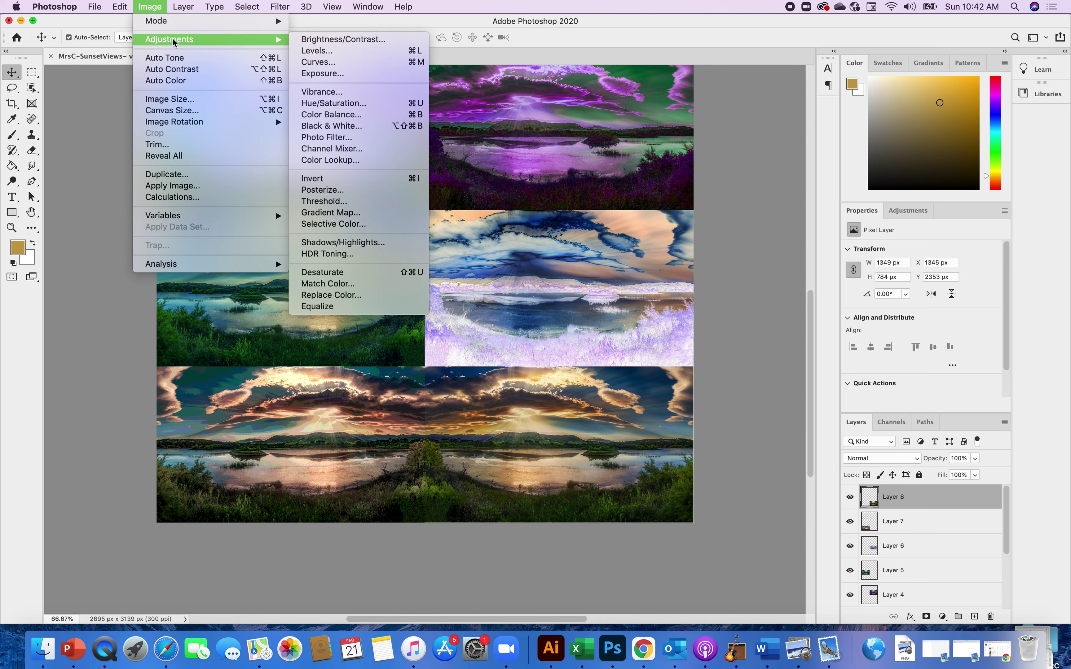
click(332, 212)
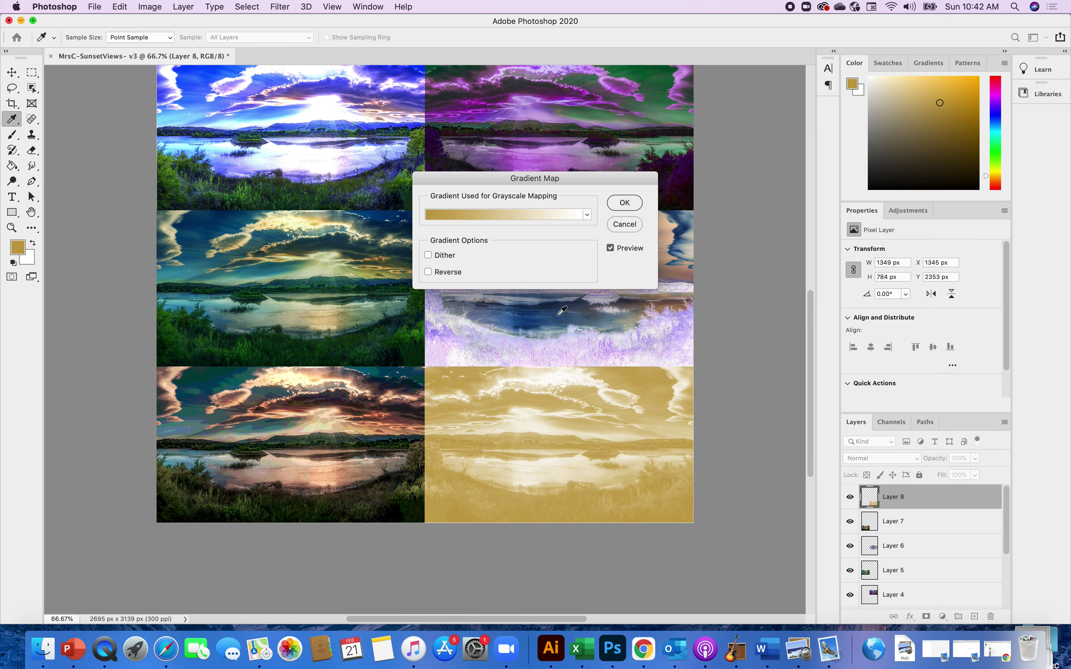
drag(589, 176, 304, 407)
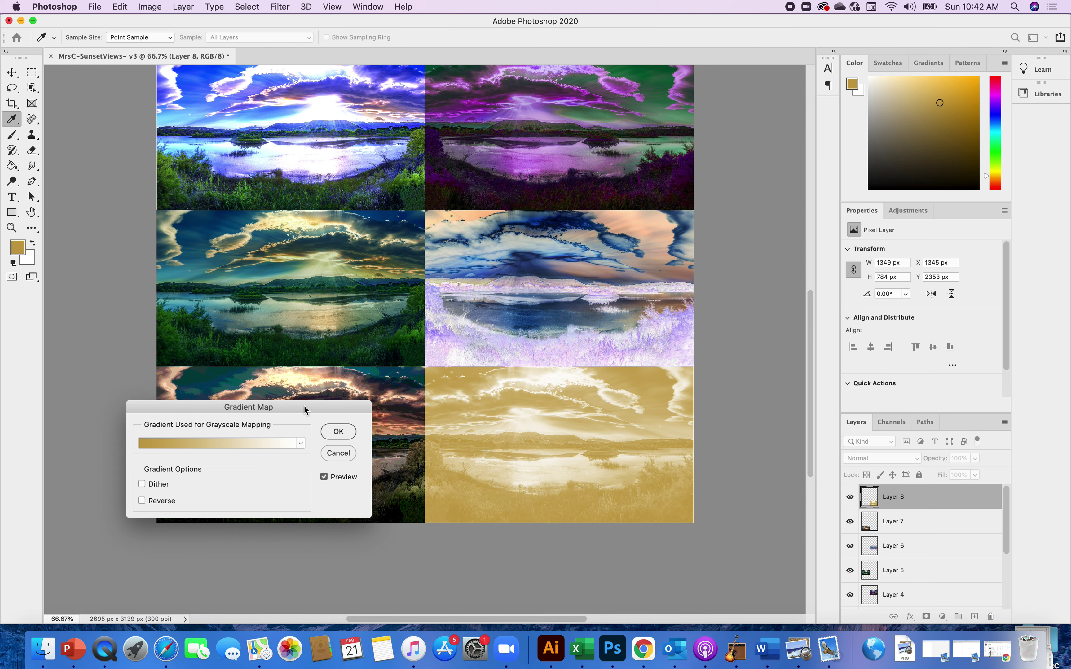
drag(304, 406, 356, 416)
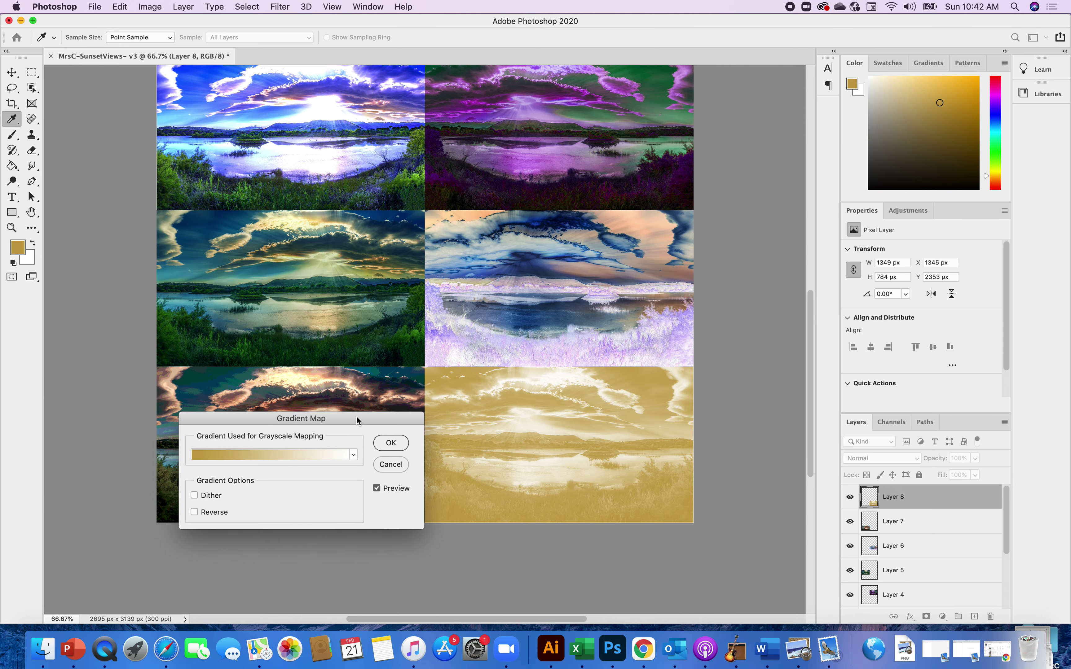
click(302, 455)
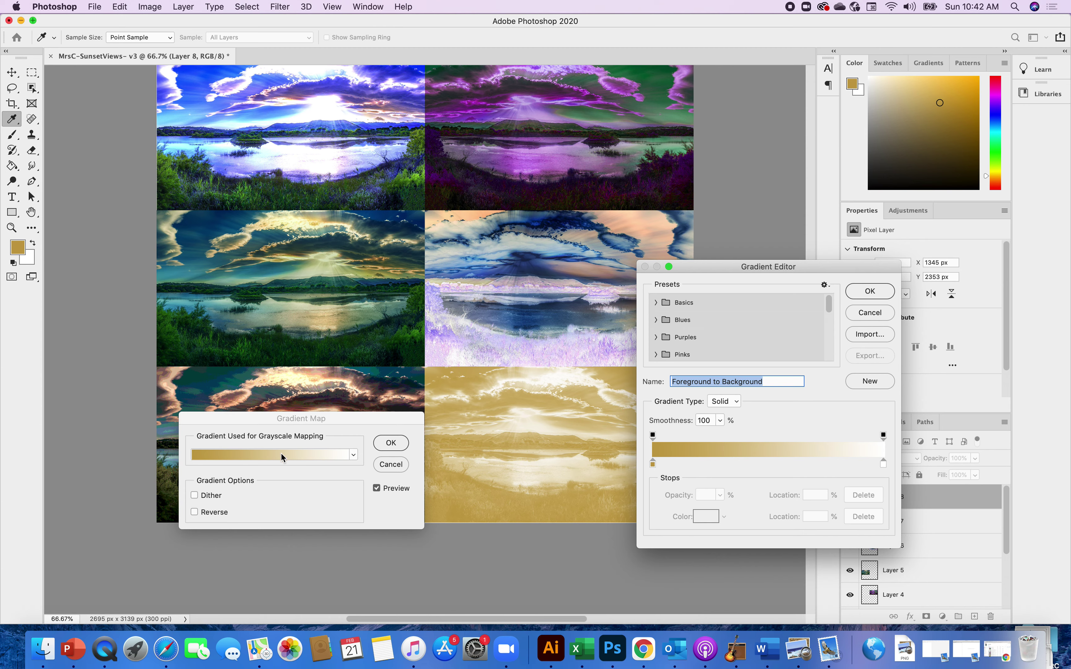
Step: Change the gradient's gold starting stop to purple #8345c3
drag(765, 268, 802, 244)
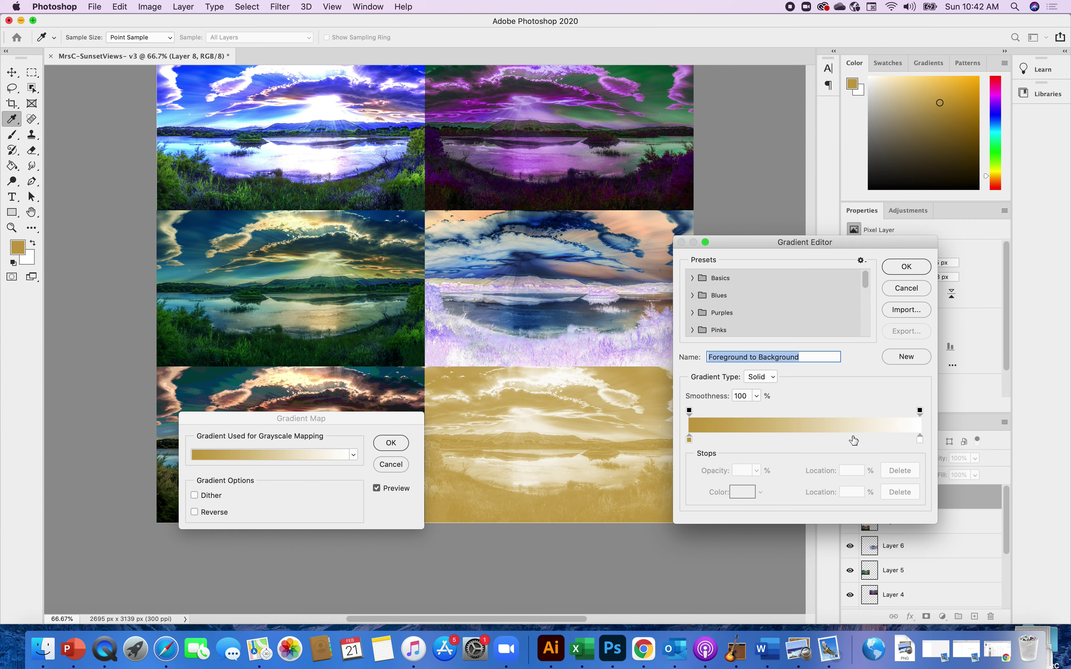
click(689, 439)
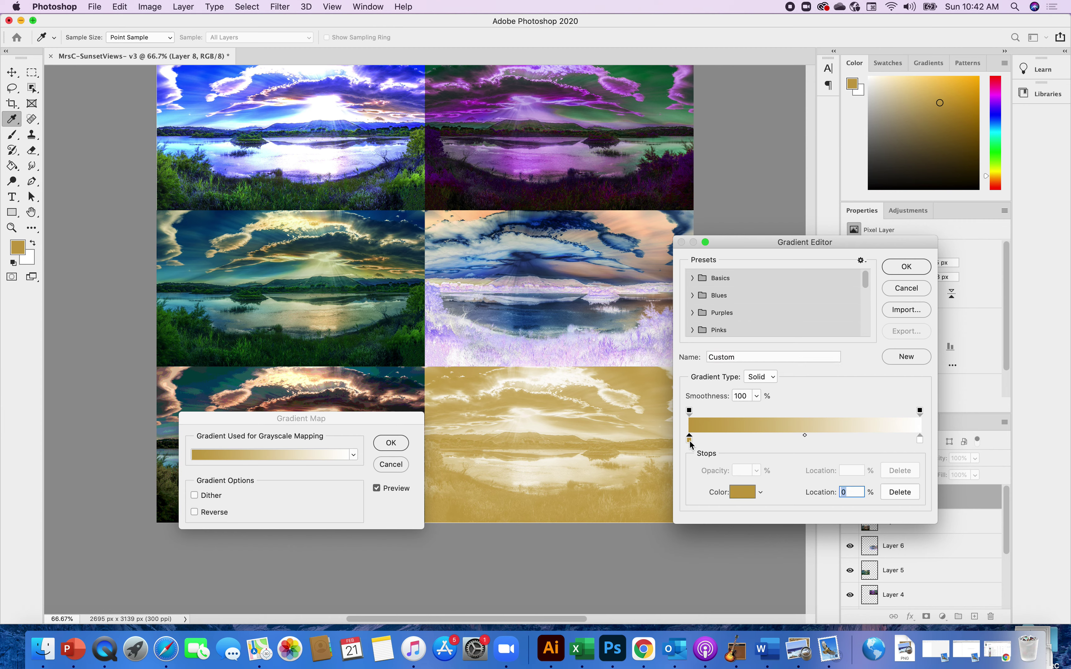
click(739, 492)
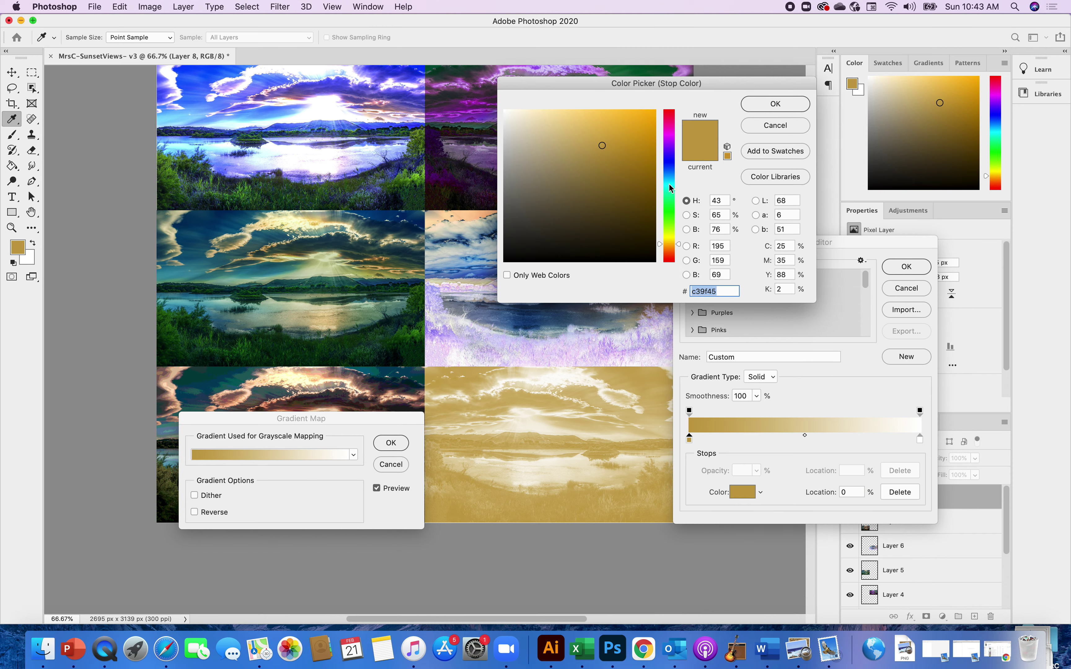
click(669, 147)
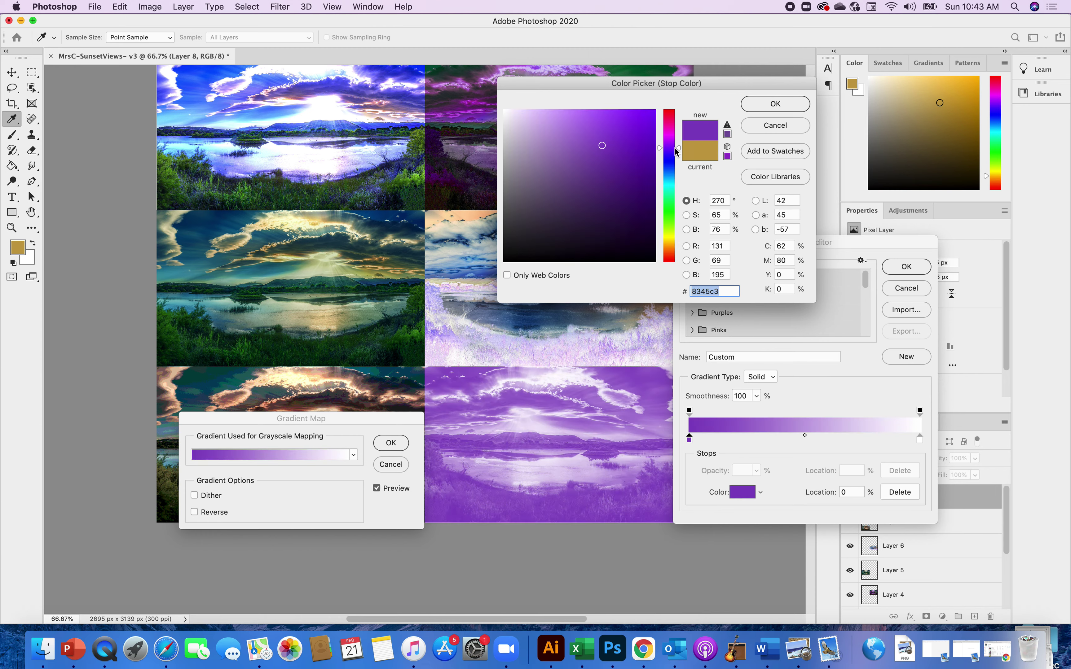
click(775, 103)
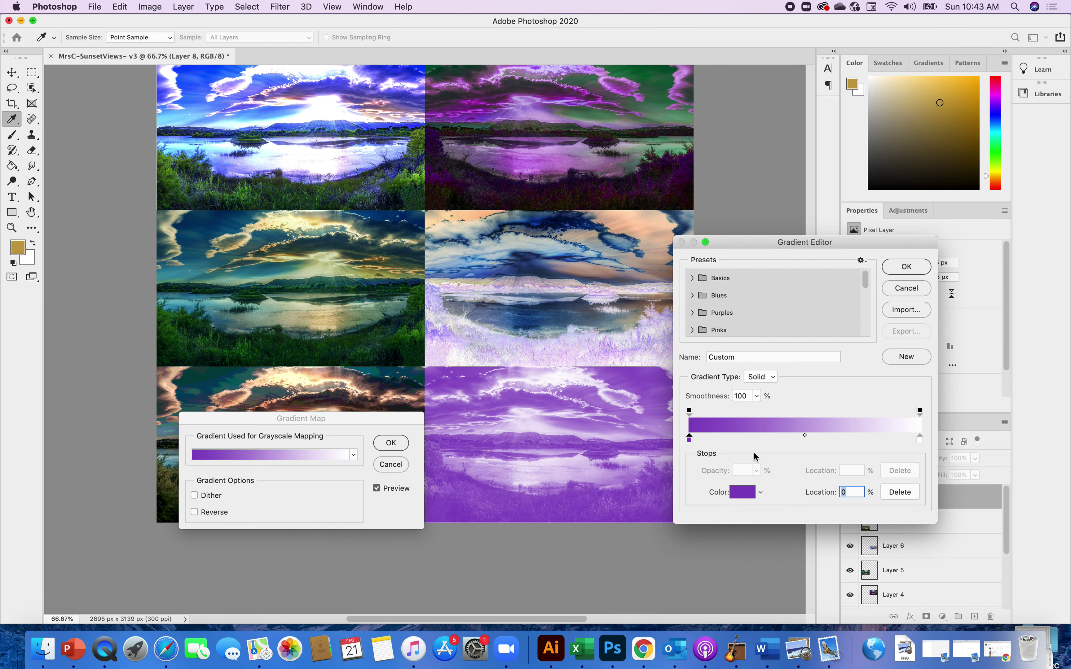
Step: Add a colour stop at 27% set to dark blue #13357b
click(752, 438)
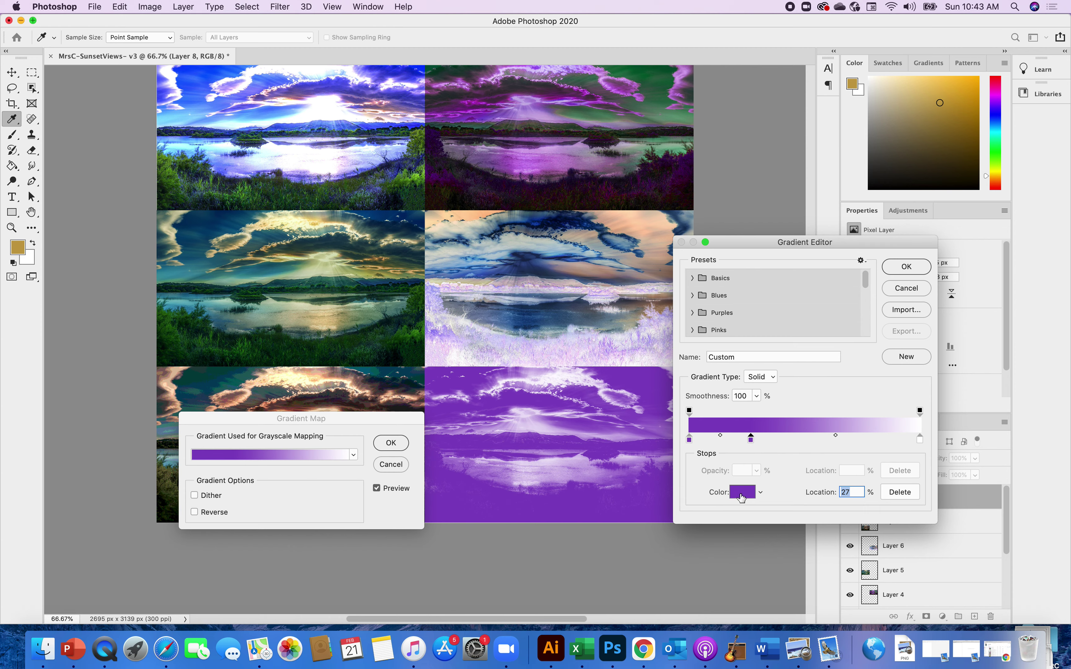
click(742, 494)
click(615, 182)
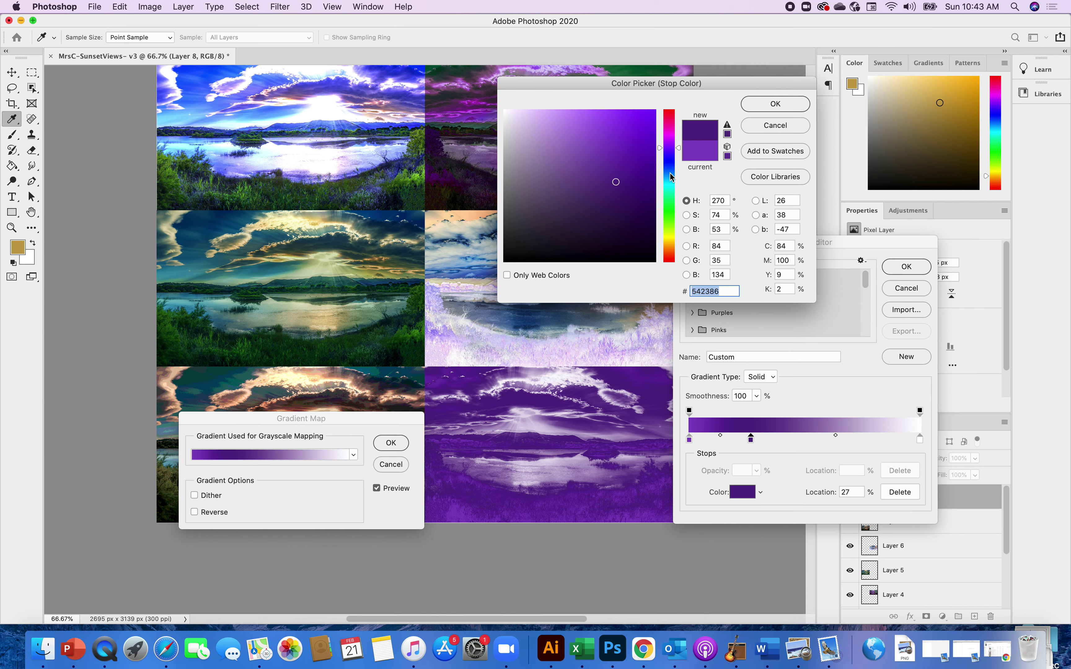
click(669, 169)
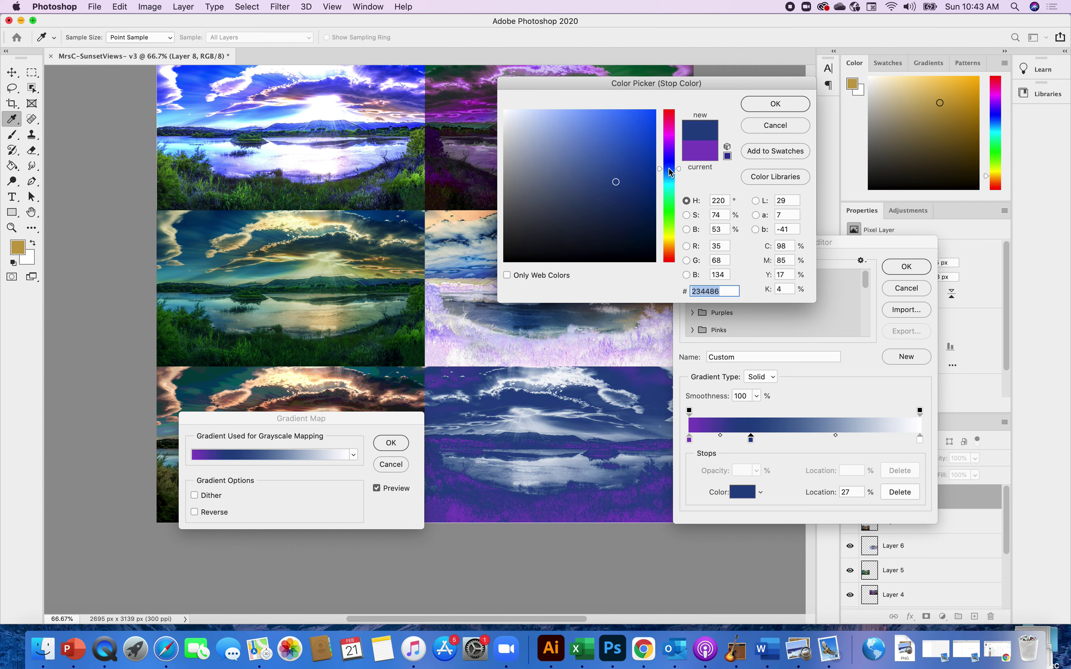
click(638, 189)
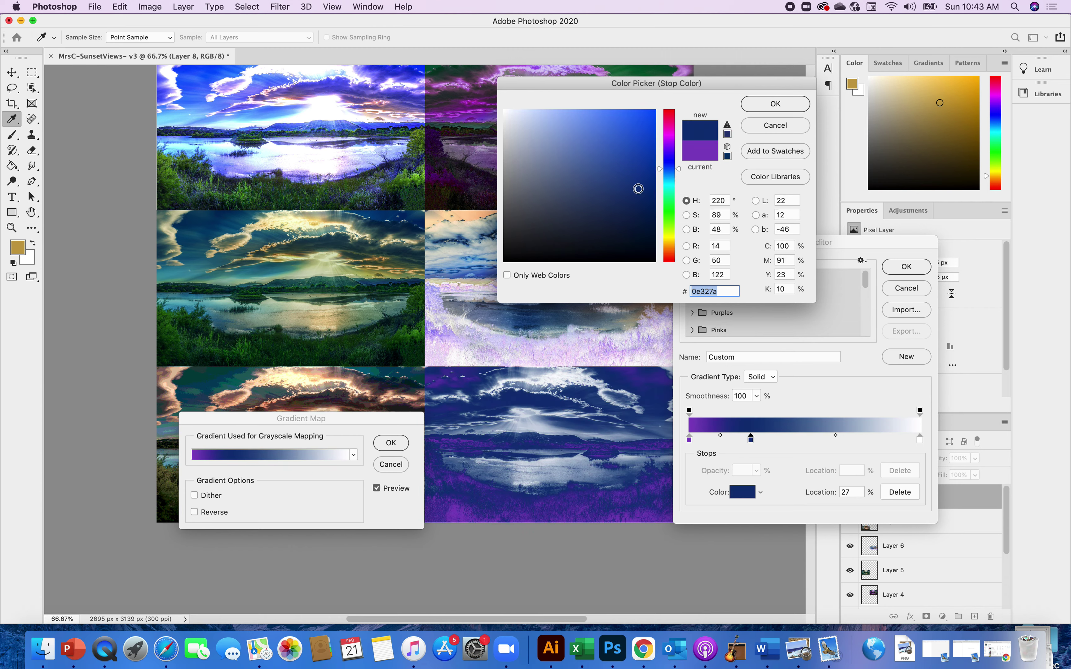
click(601, 180)
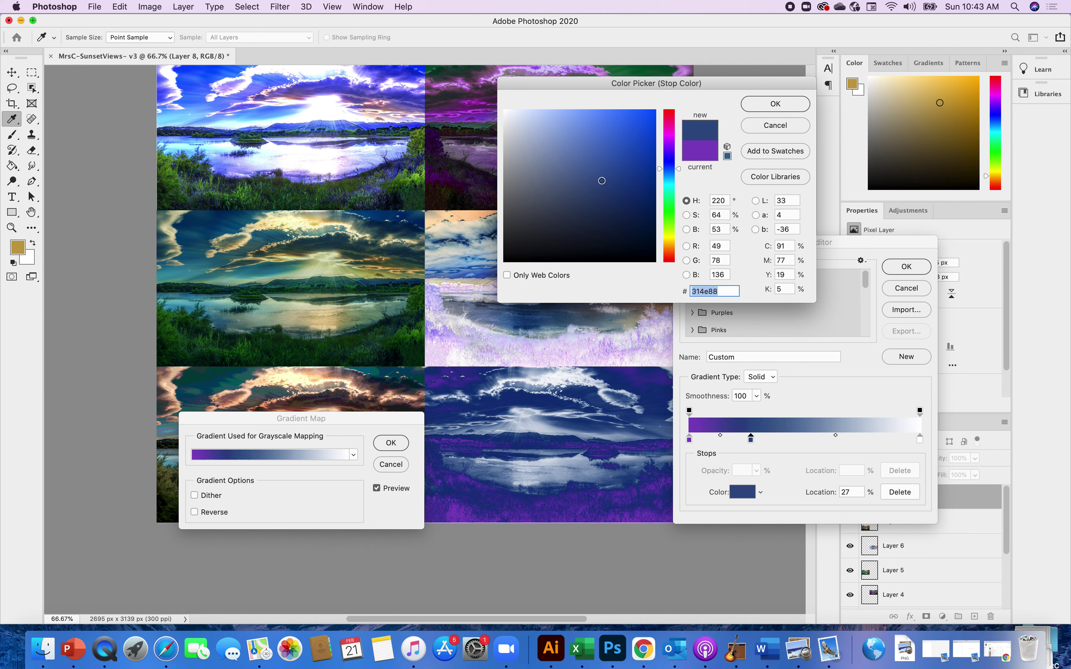
click(631, 189)
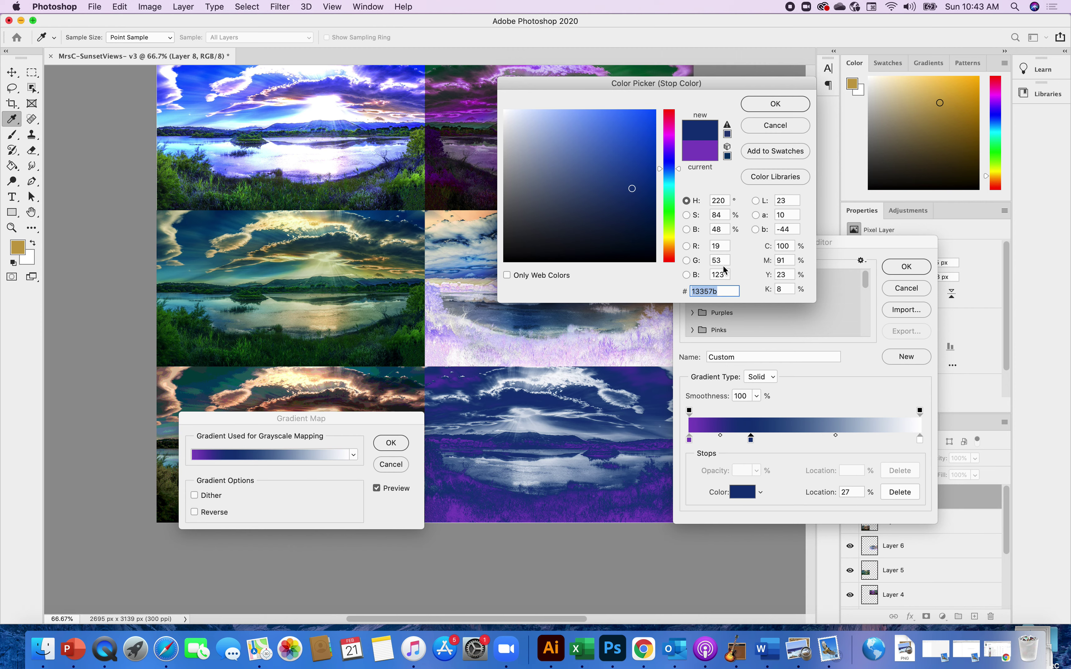
click(775, 106)
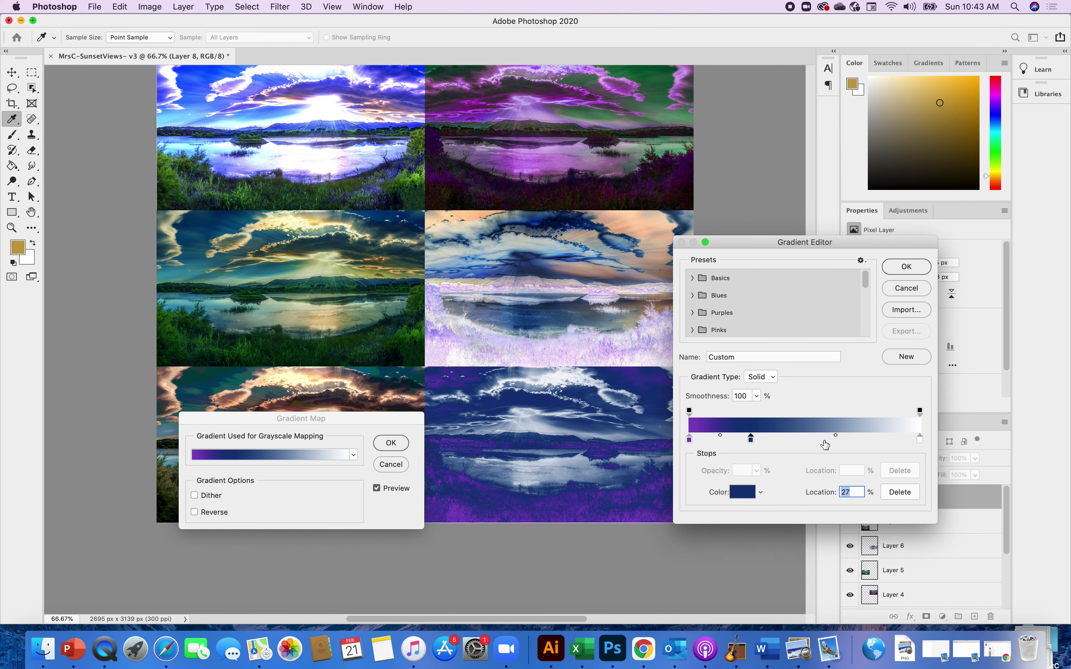
Step: Add a light green #68c988 colour stop at 58% on the gradient
click(824, 439)
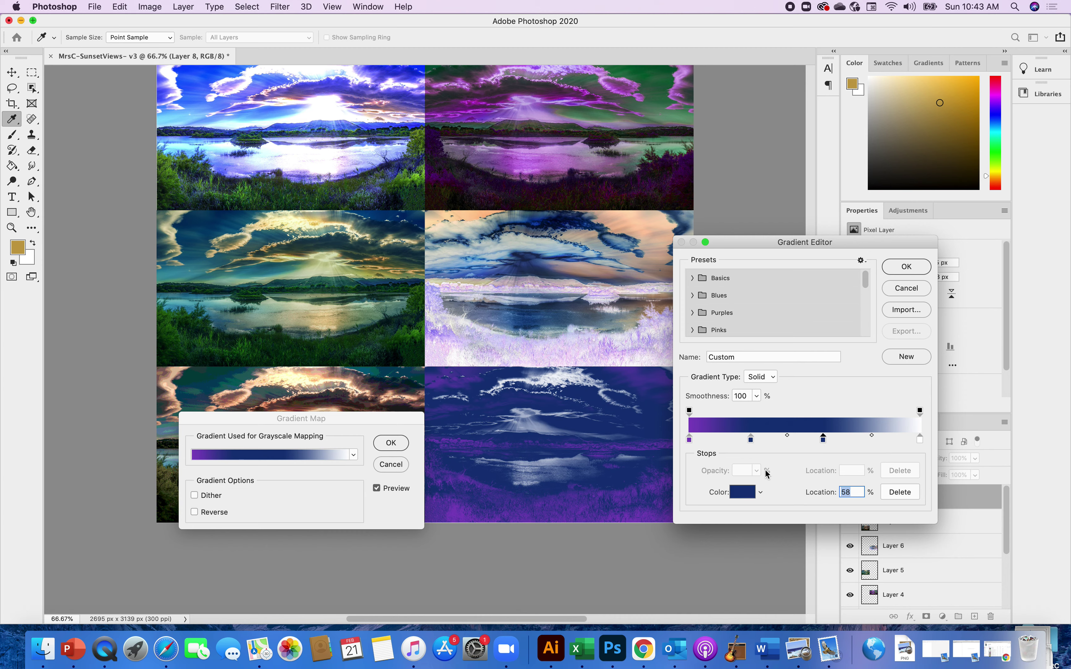
click(743, 491)
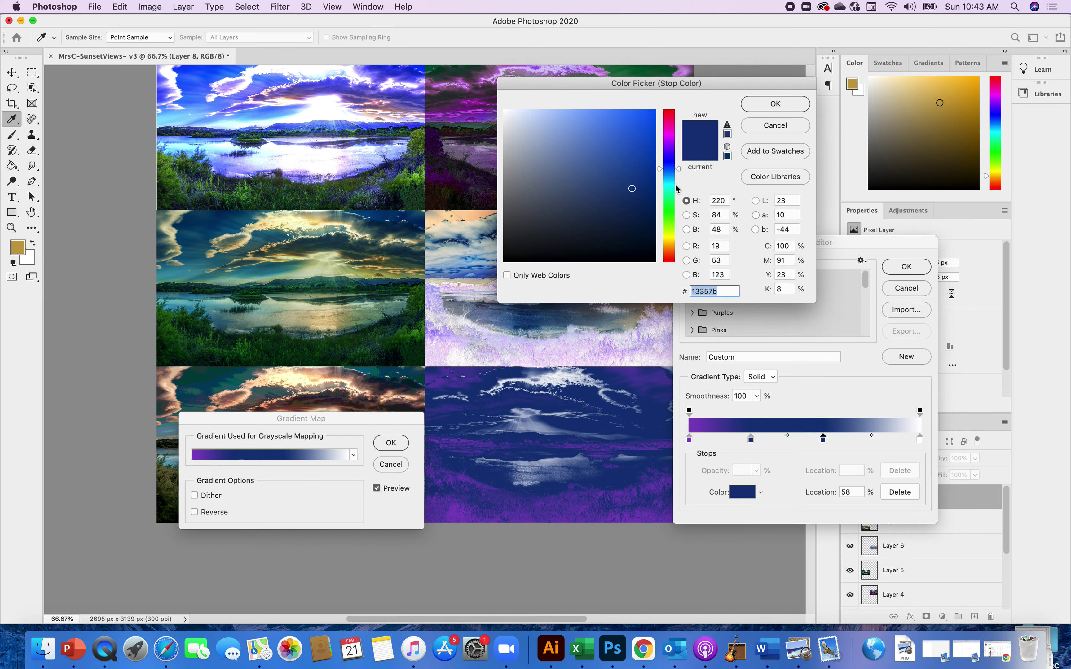
click(671, 203)
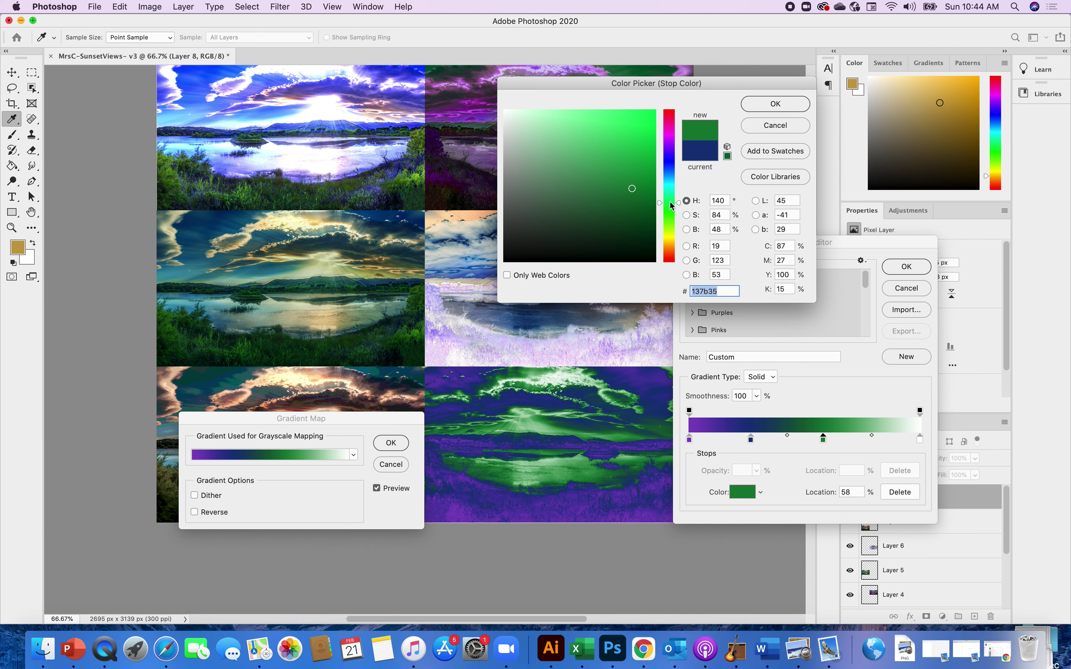
click(558, 130)
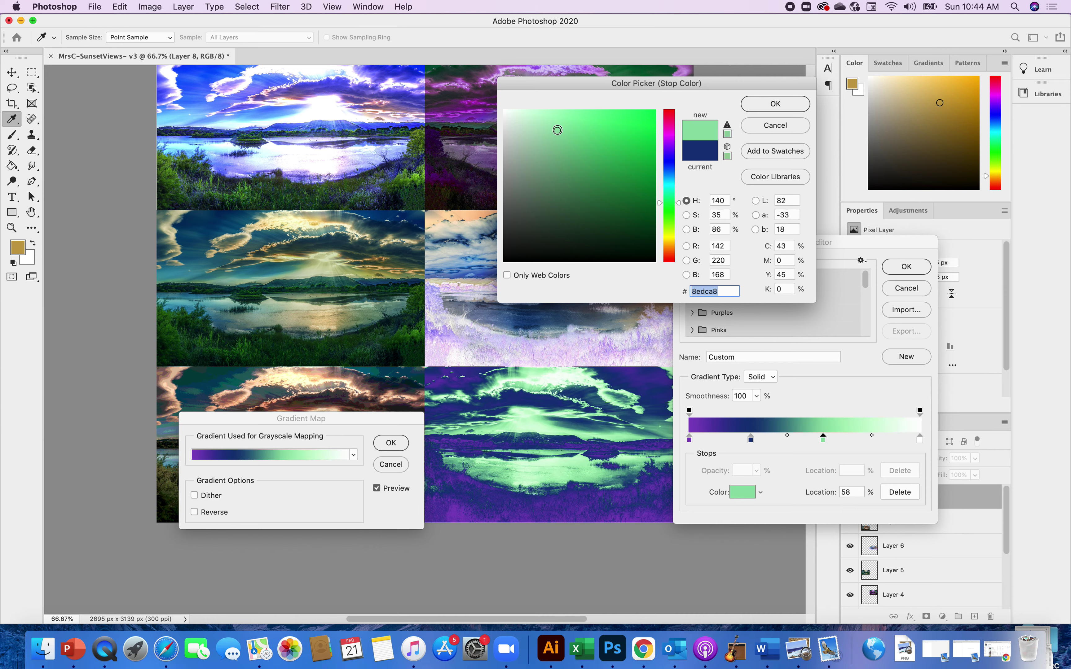
click(568, 128)
click(576, 140)
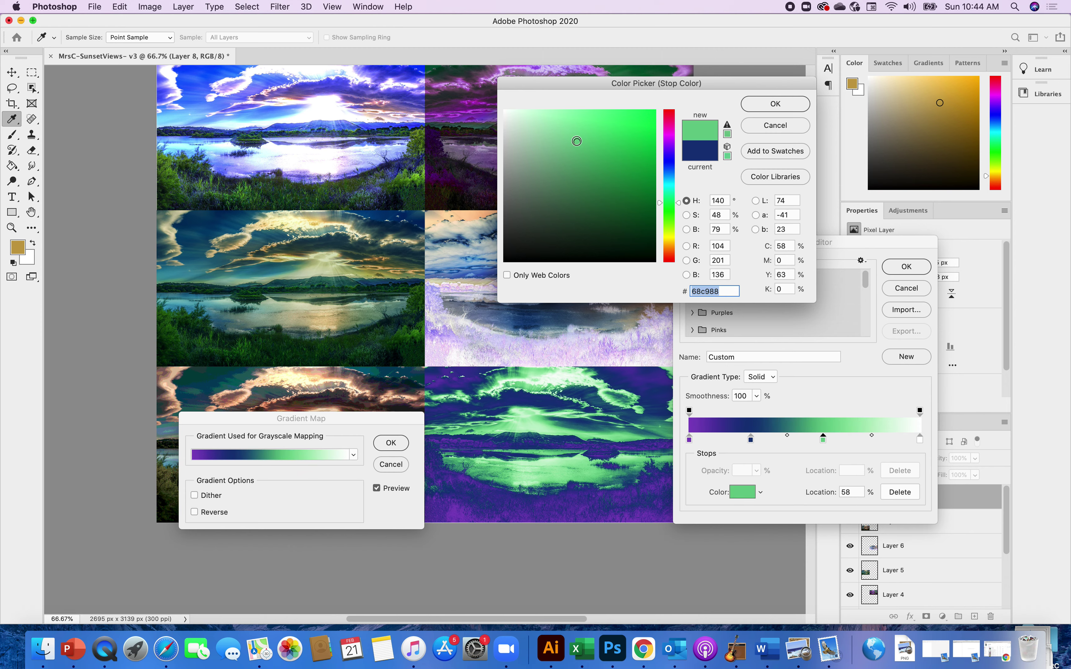
click(770, 106)
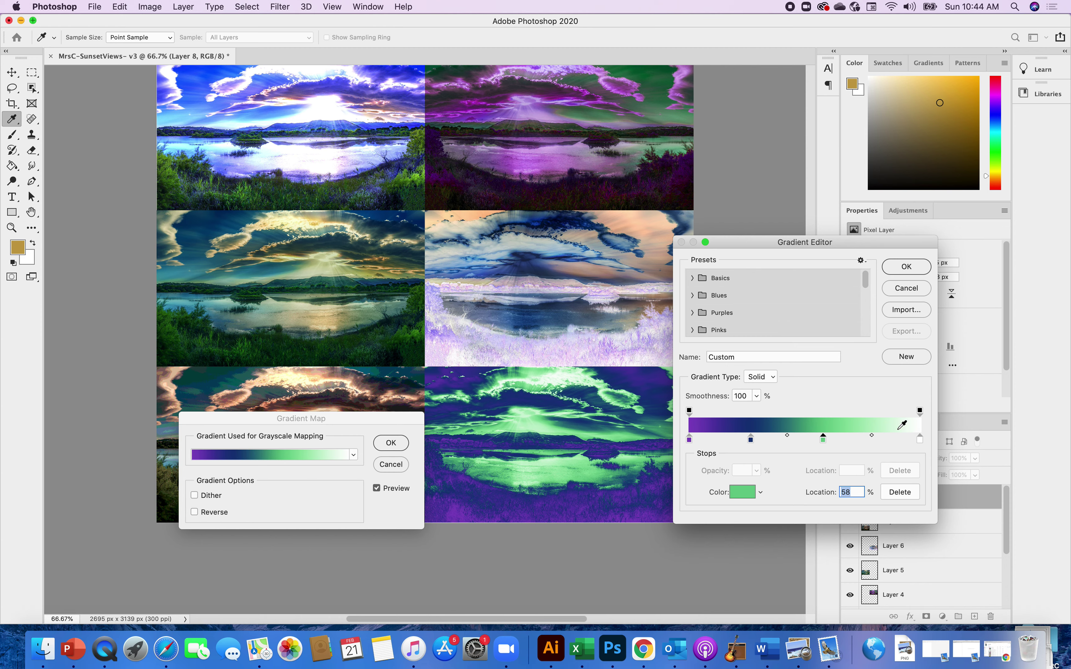
Step: Slide the white and green stops so green sits at 54%, and move the gradient dialogs aside
drag(918, 441, 738, 444)
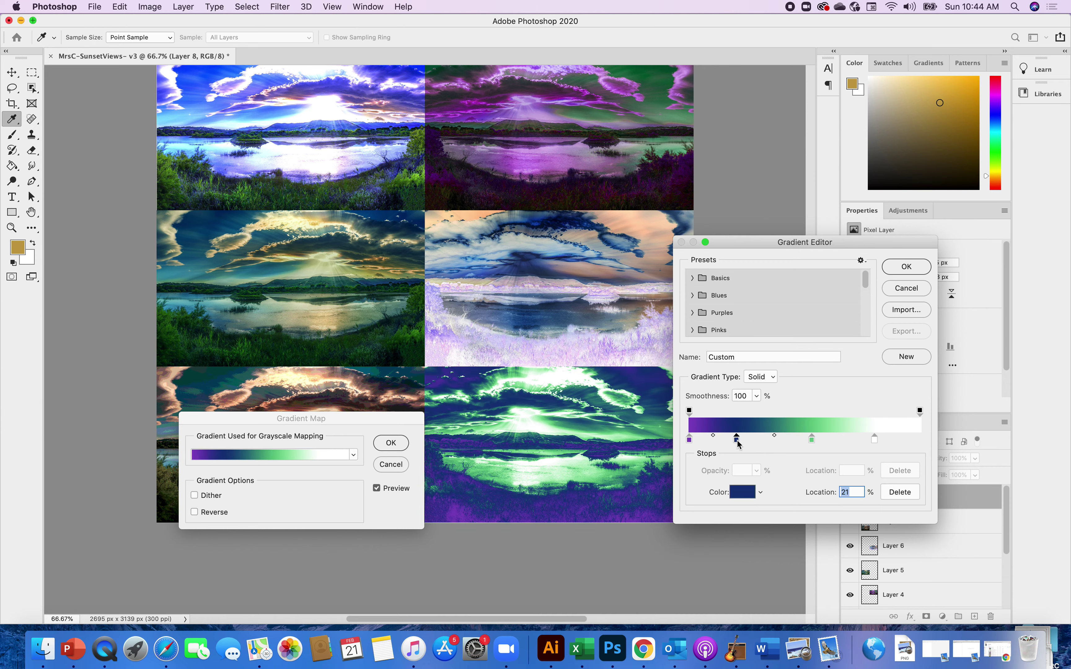
drag(811, 440, 814, 441)
drag(357, 422, 379, 540)
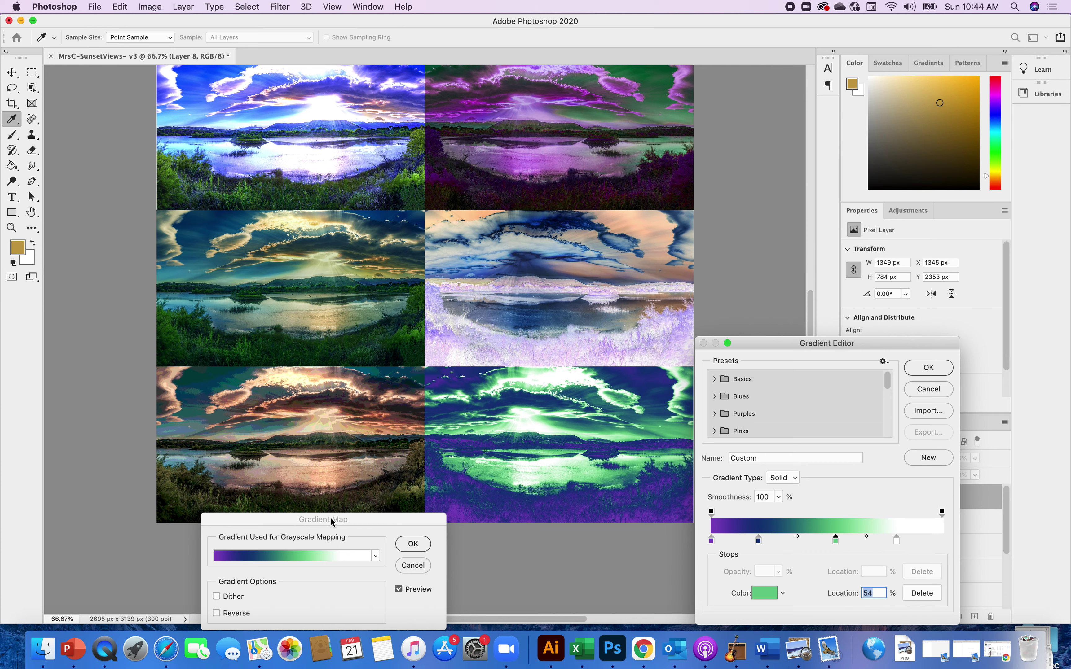
drag(333, 524, 384, 438)
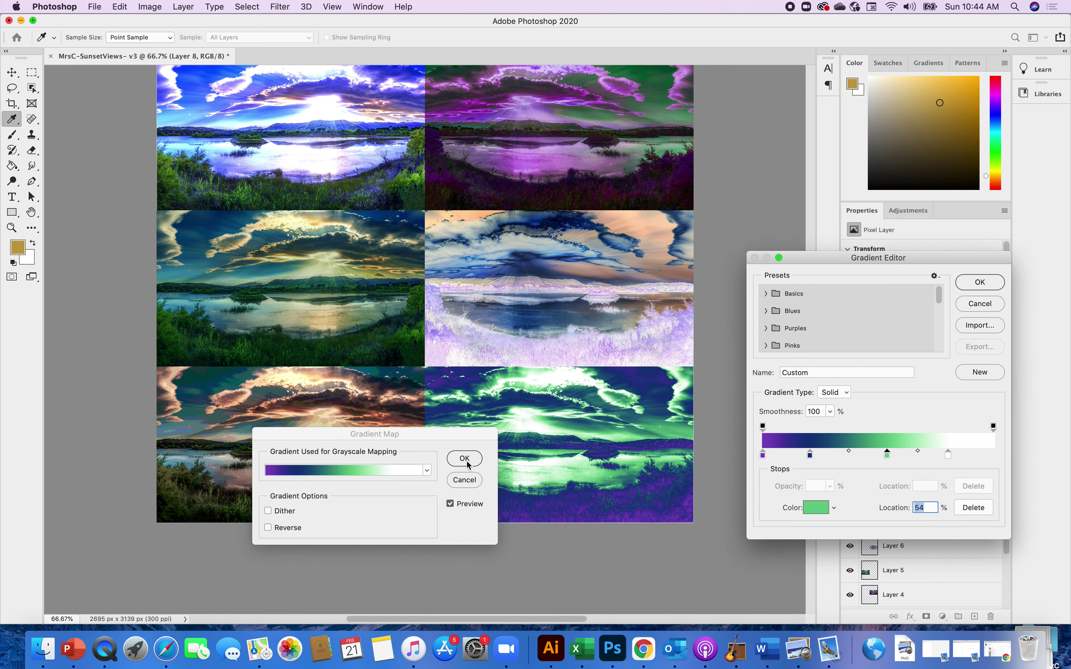
Step: Accept the edited gradient, set the map to Reverse with dither off, and reopen the gradient
click(975, 287)
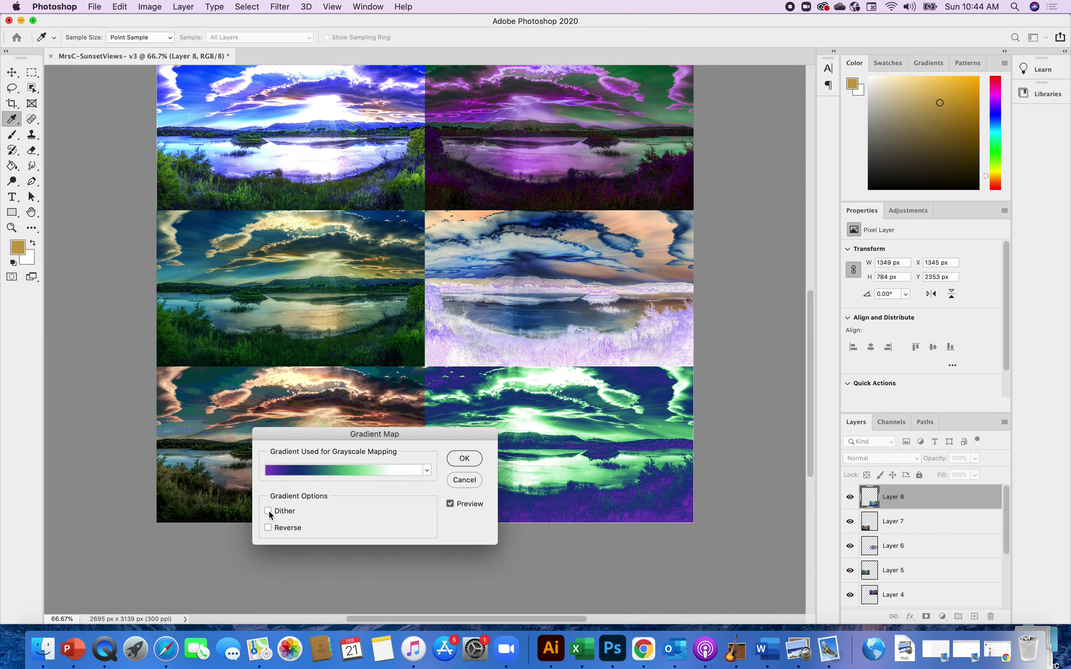
drag(437, 434, 325, 362)
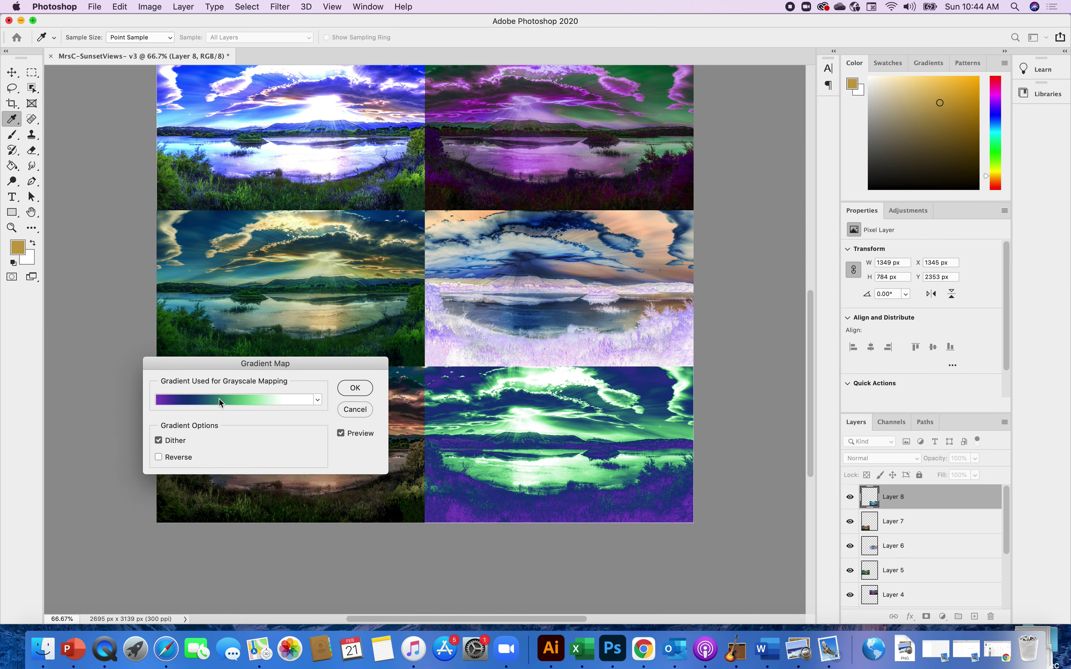
click(159, 441)
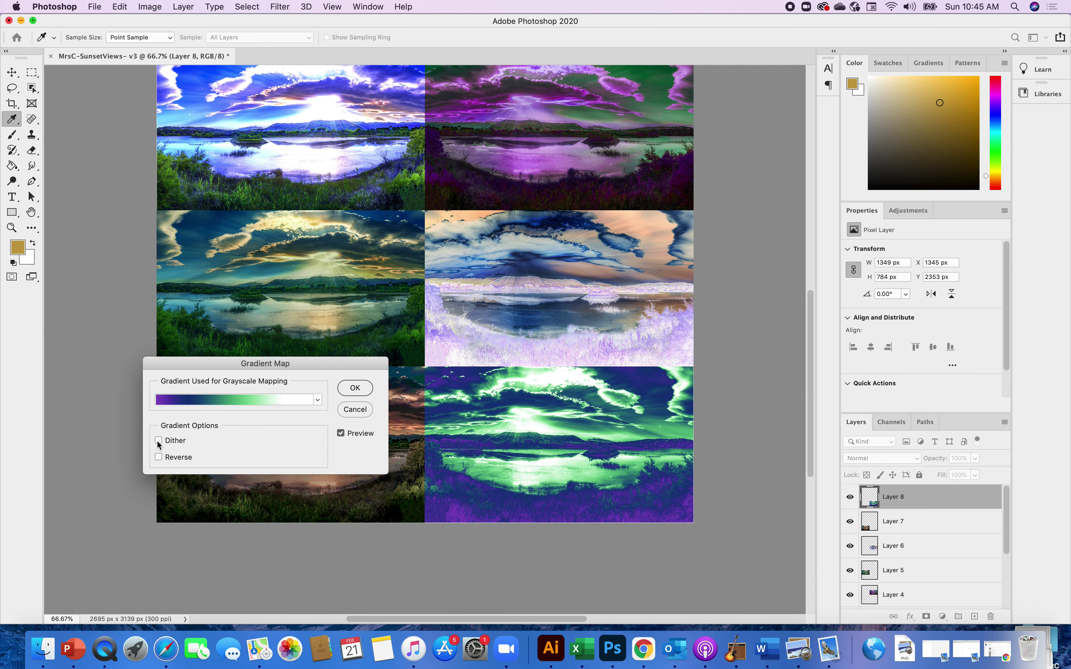
click(159, 457)
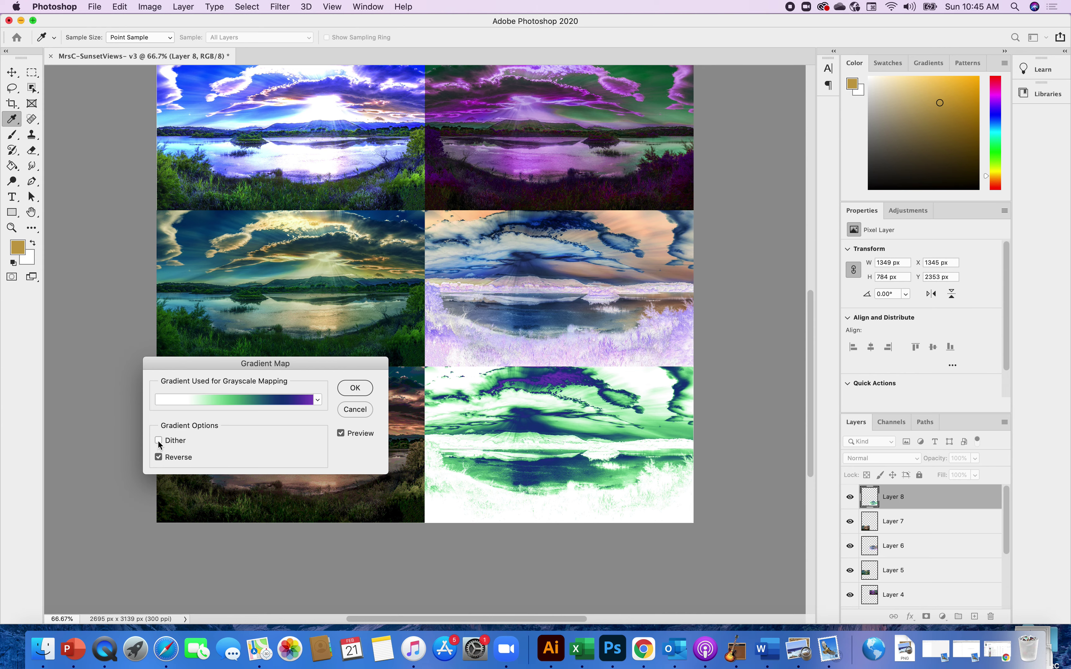
click(159, 457)
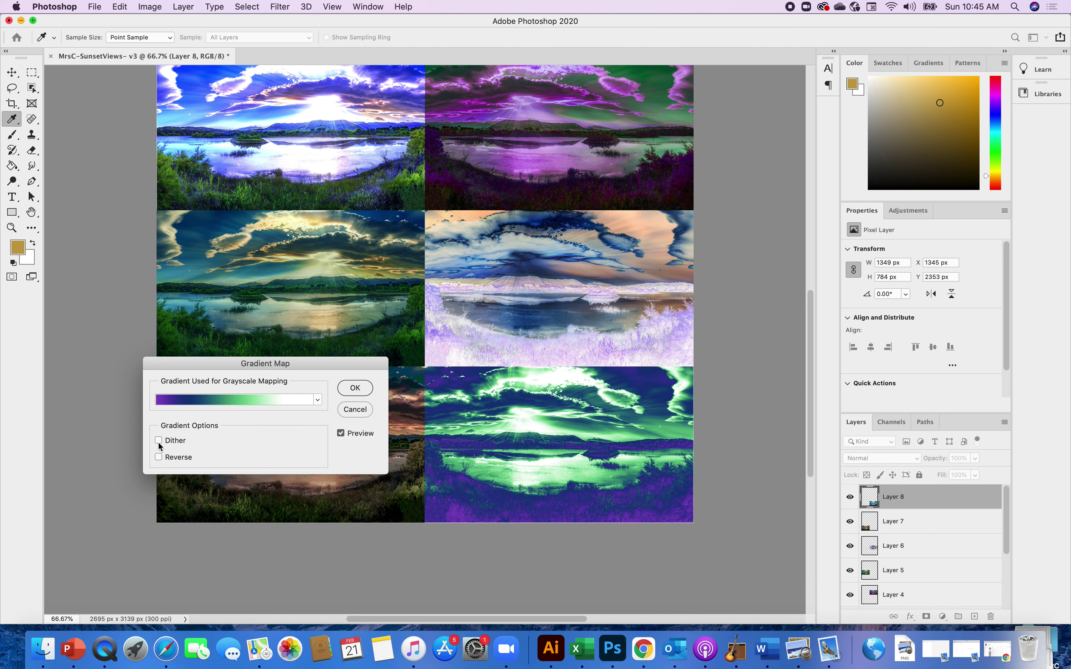
click(159, 457)
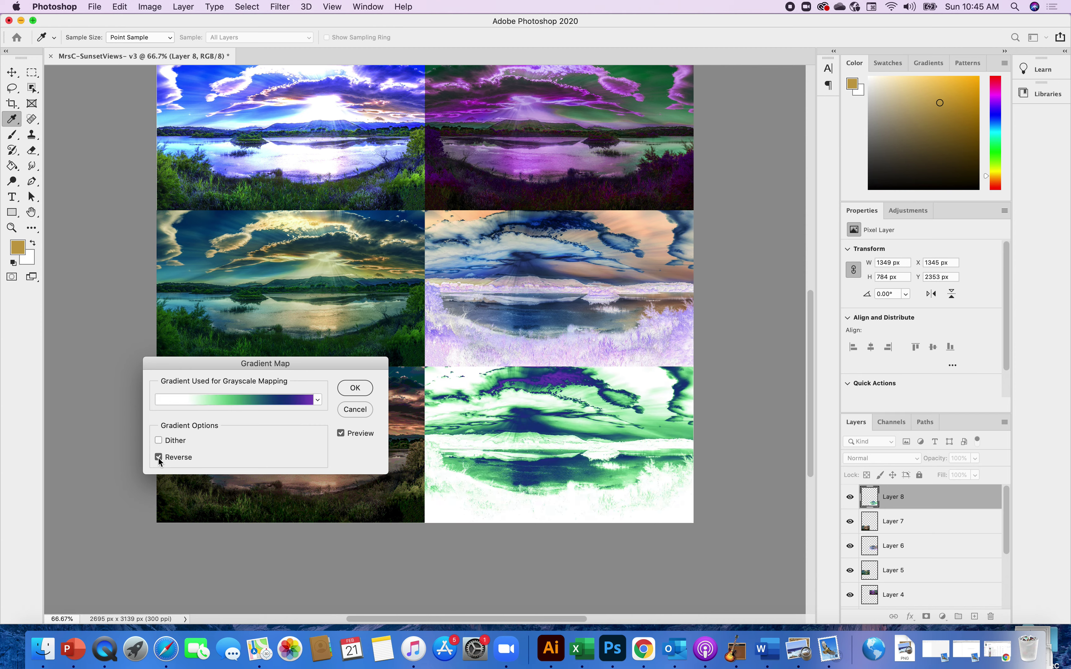
click(226, 399)
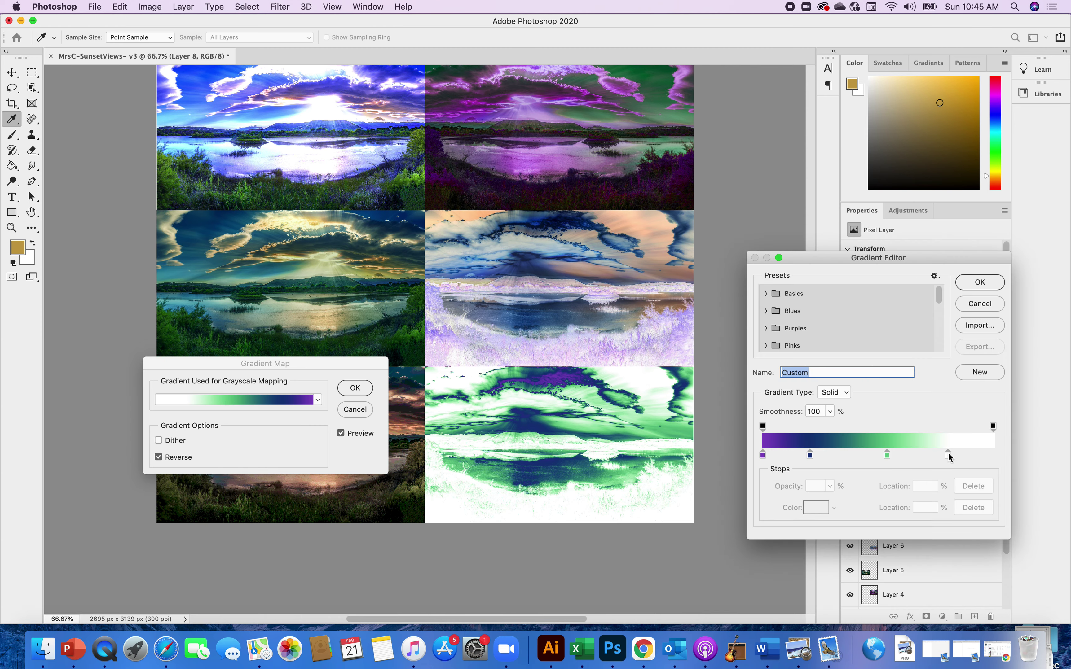
Step: Move the white stop to 82%, green to 61% and navy to 27%, then apply the map to Layer 8
drag(949, 456, 993, 459)
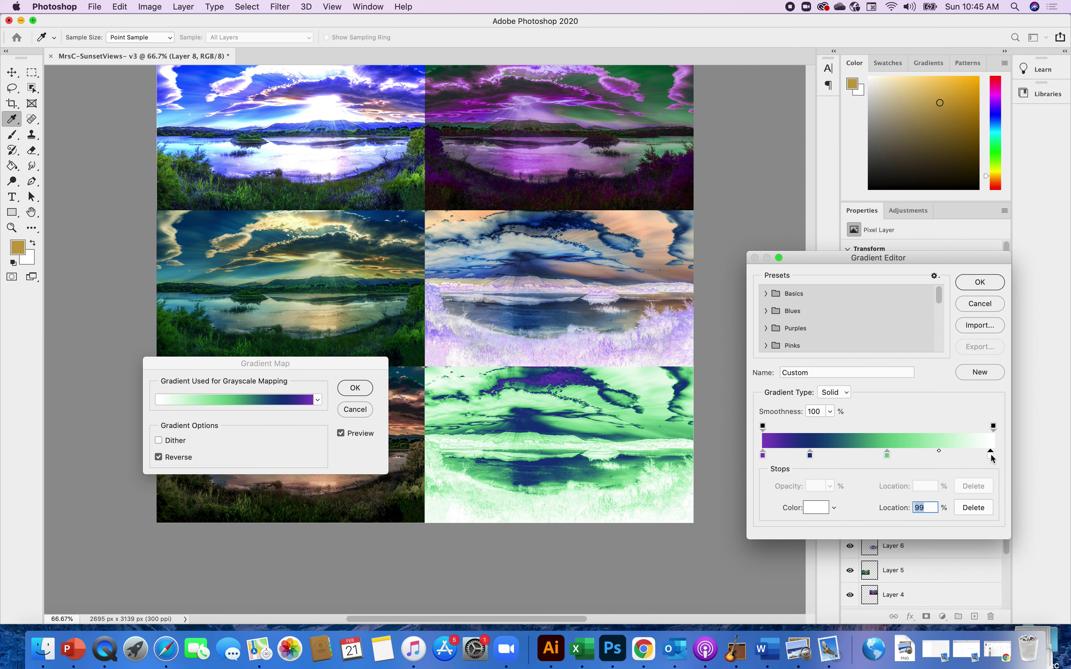
drag(887, 455, 906, 458)
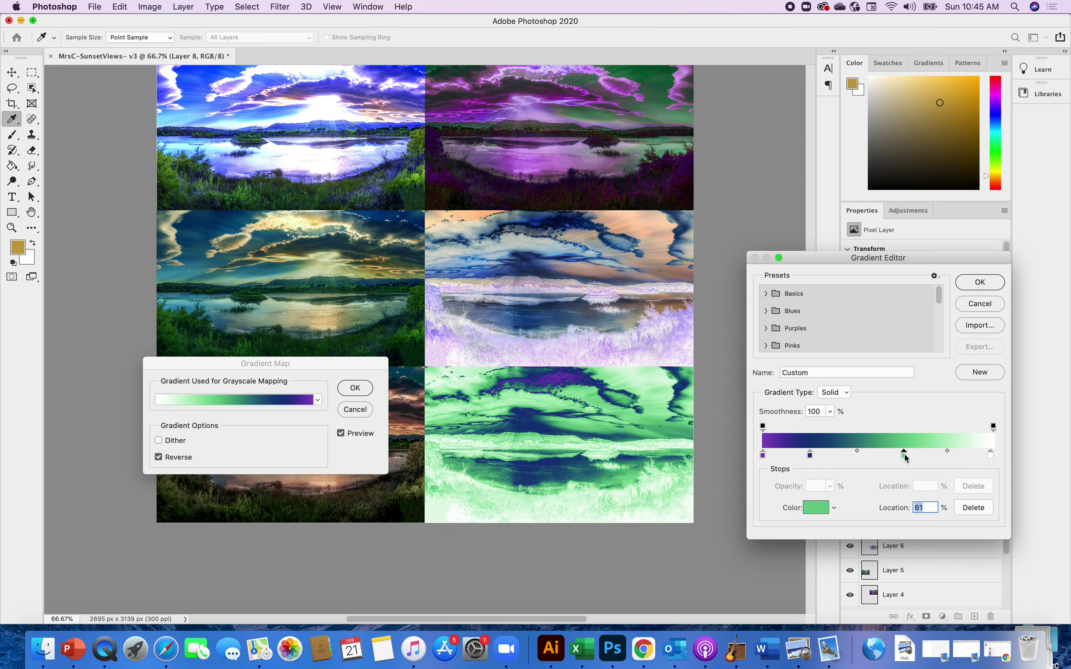
click(810, 455)
drag(811, 456, 826, 458)
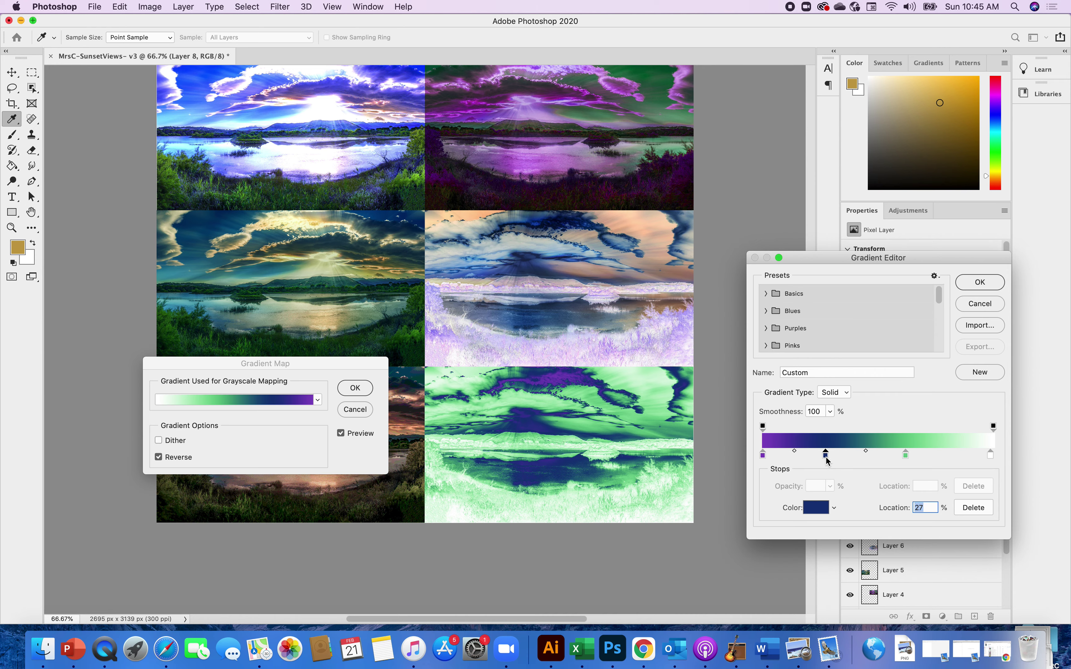
click(972, 284)
click(353, 390)
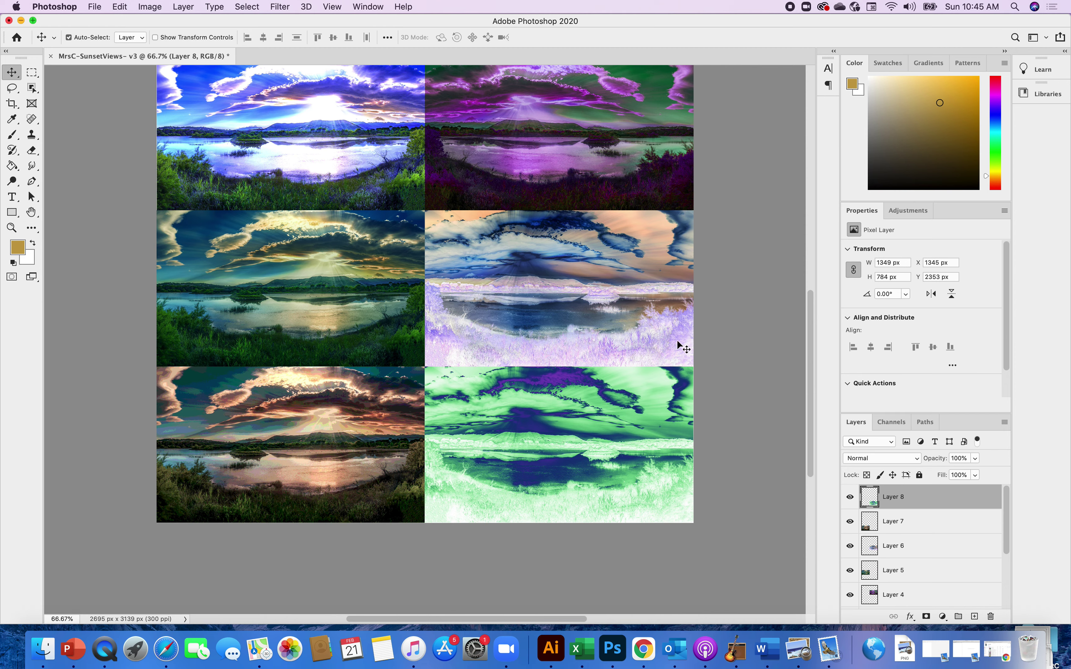
Step: Zoom out to 50% so the whole four-row grid of sunset tiles is visible
click(331, 8)
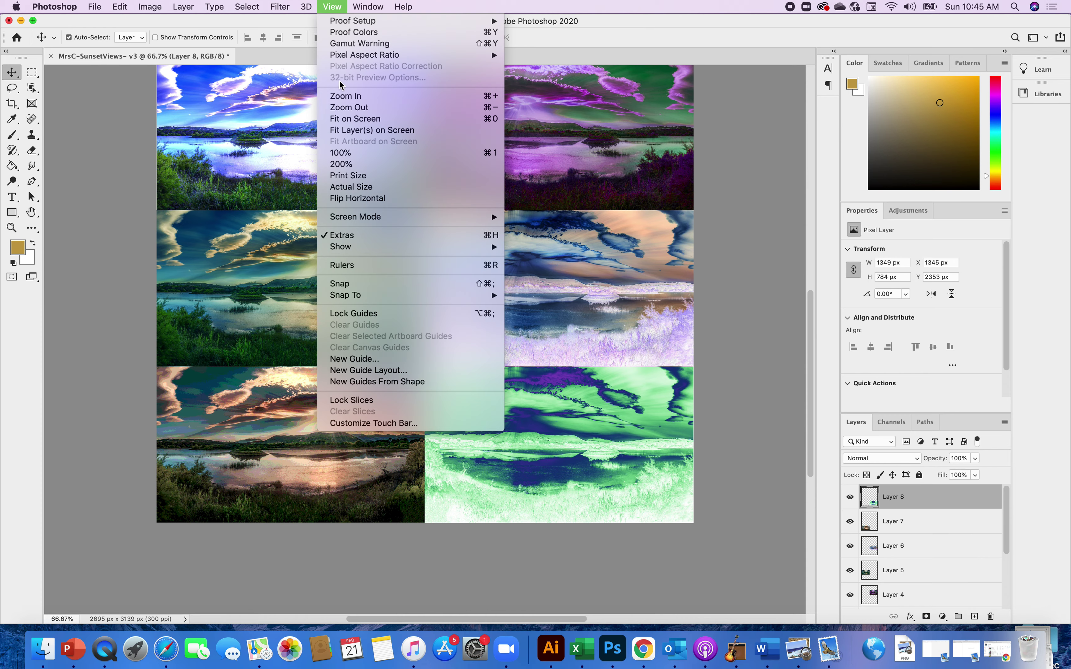
click(343, 107)
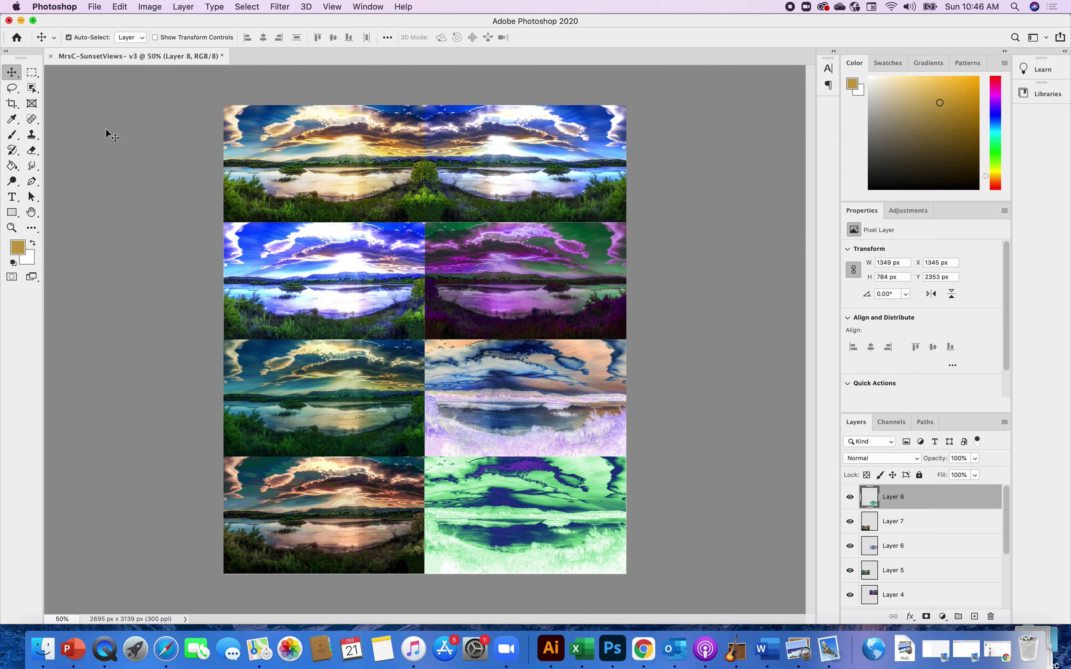
click(88, 9)
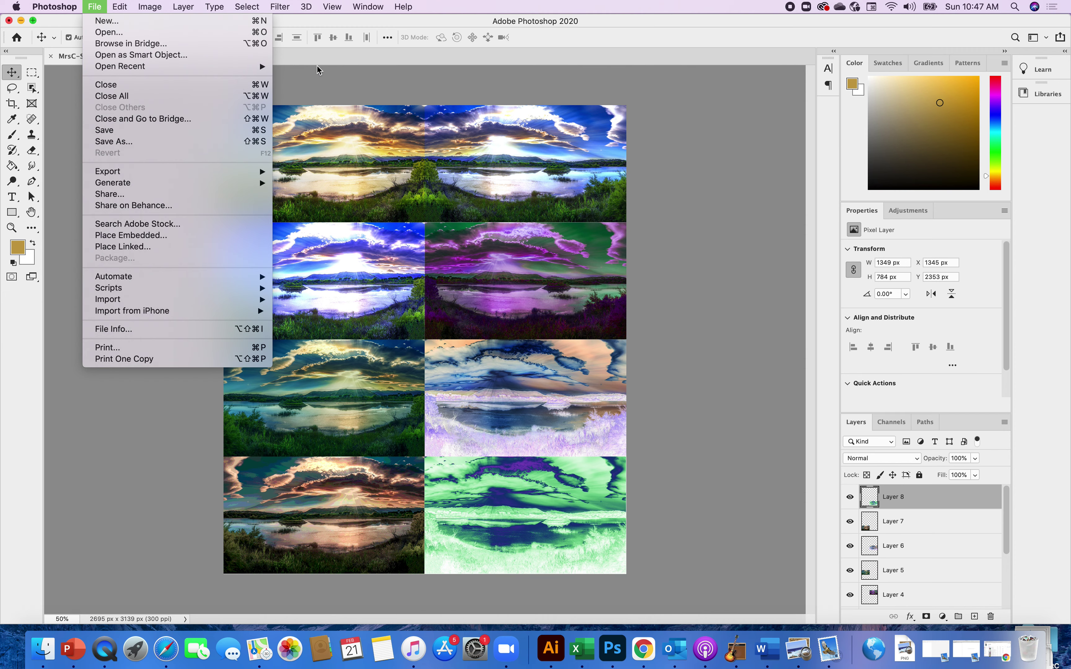
Step: Save the document, choosing to save on this computer rather than the cloud
click(317, 77)
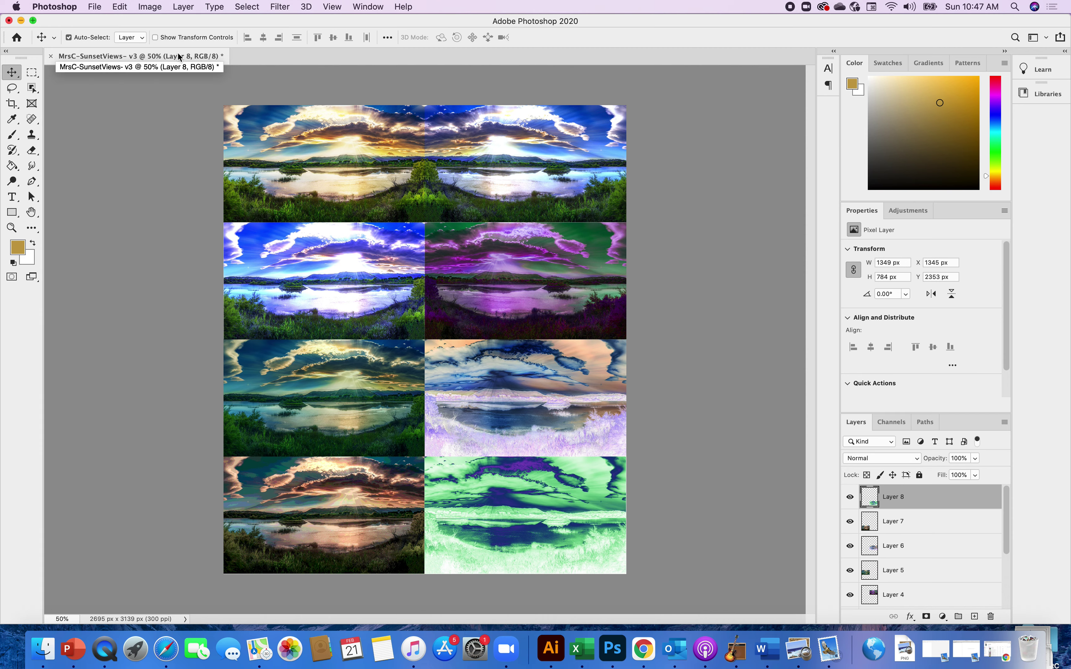
click(95, 8)
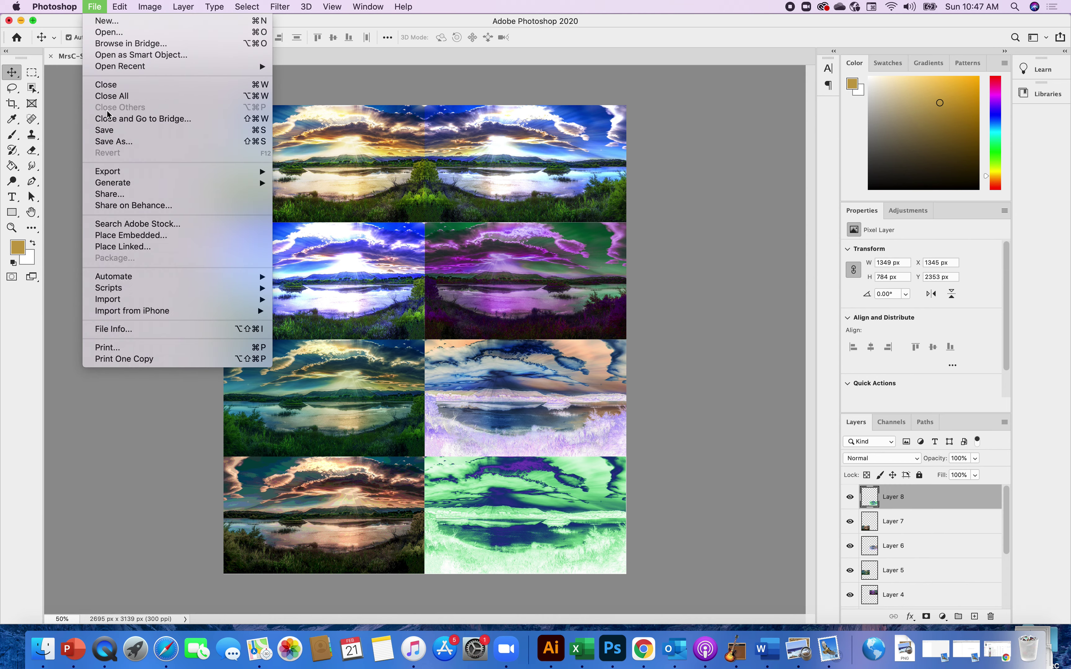
click(111, 131)
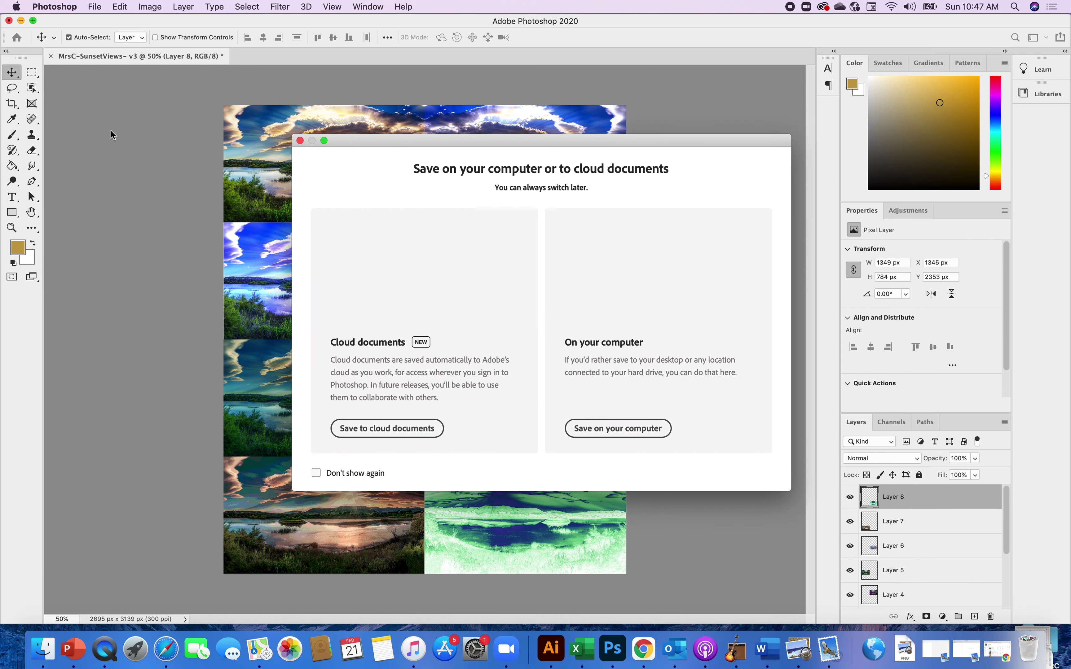
click(599, 429)
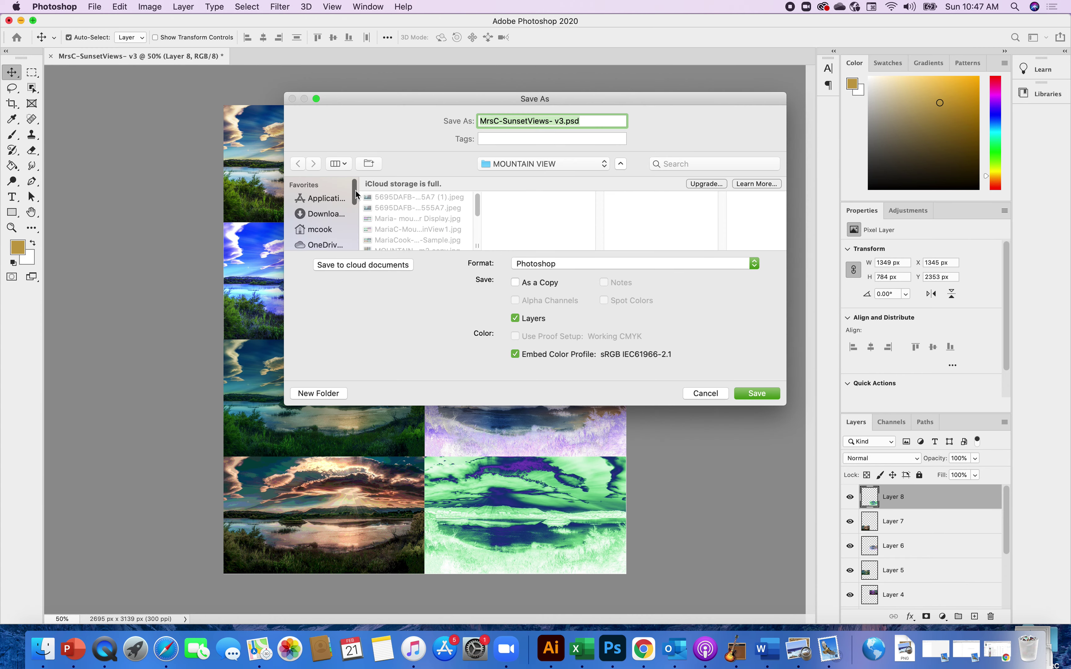
Step: Save MrsC-SunsetViews- v3.psd in Desktop > PHOTOSHOP PROJECTS > MOUNTAIN VIEW with Maximize Compatibility
drag(357, 196, 355, 233)
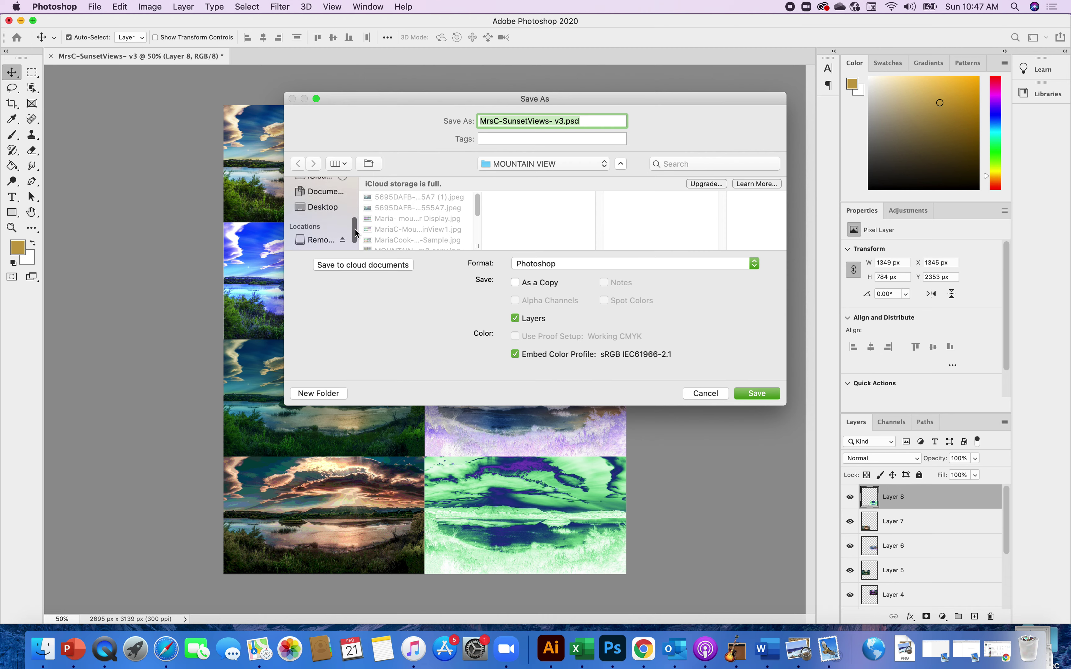
click(329, 210)
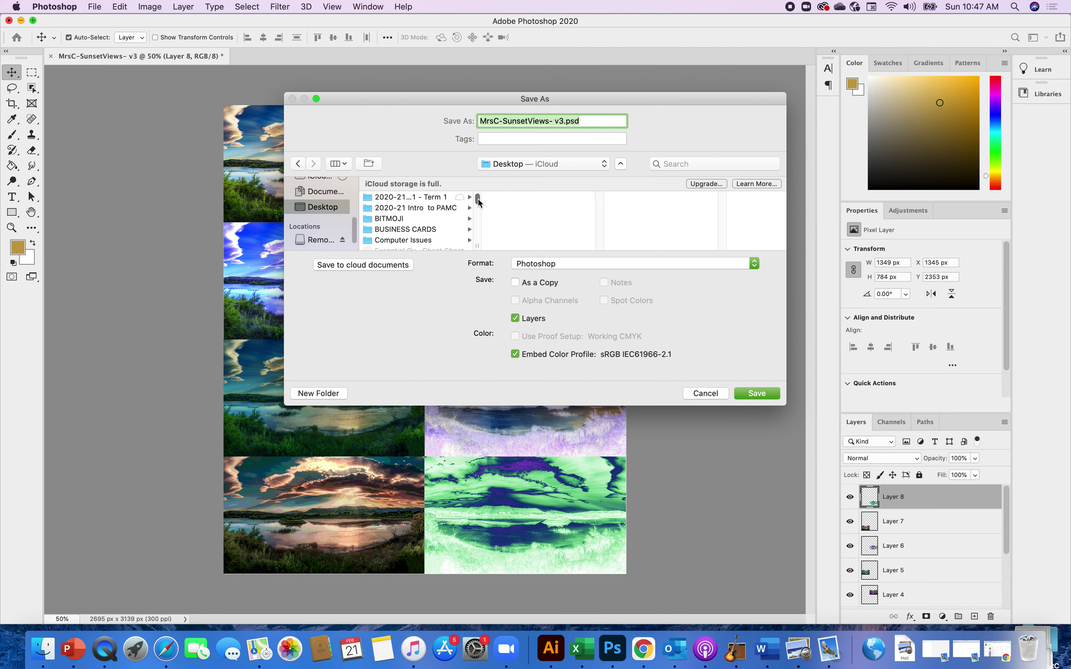
drag(478, 202, 477, 217)
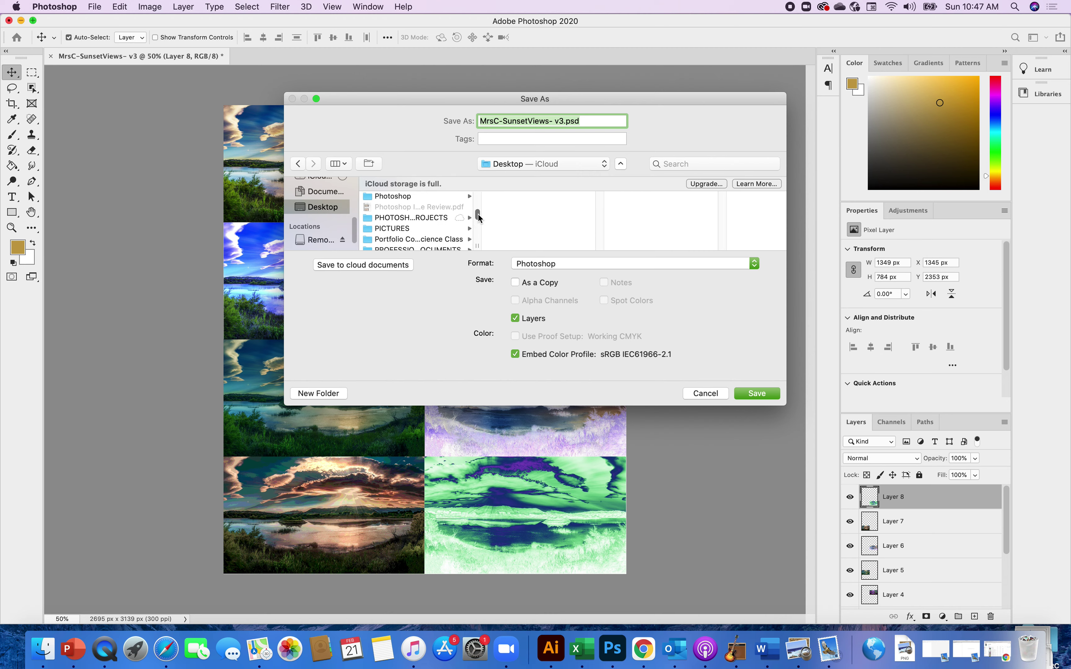
click(437, 217)
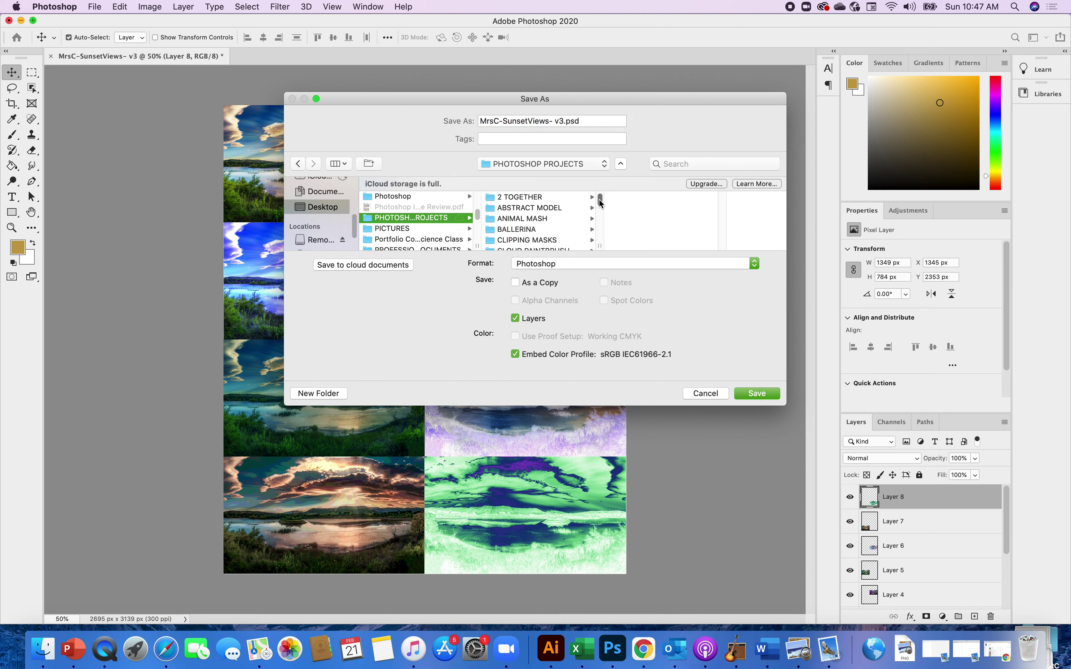
drag(600, 203, 600, 222)
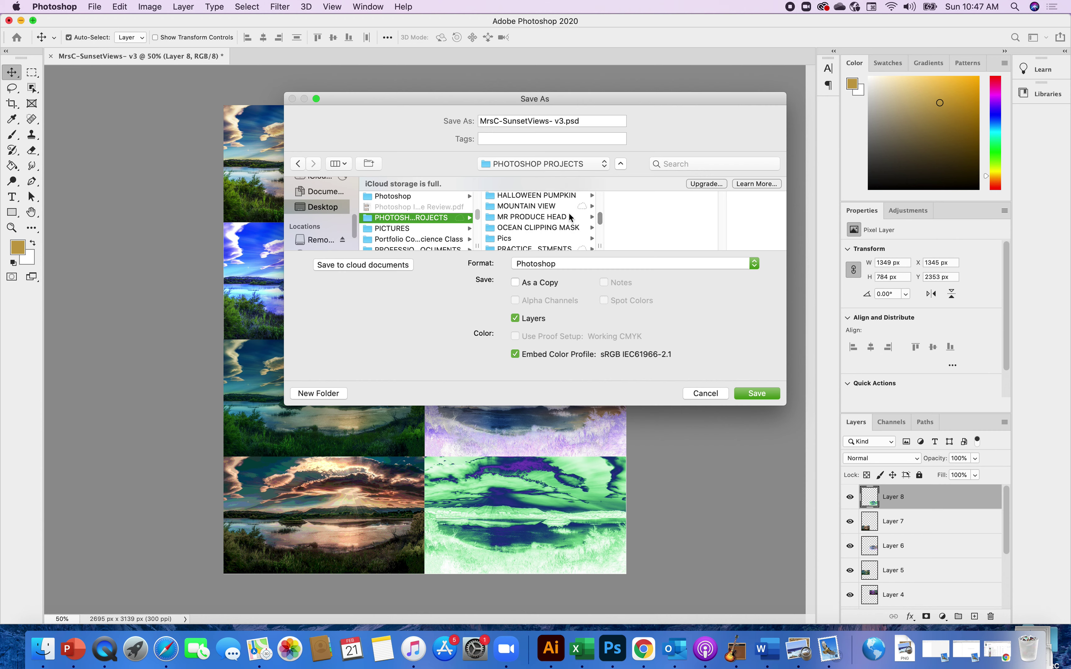
click(537, 206)
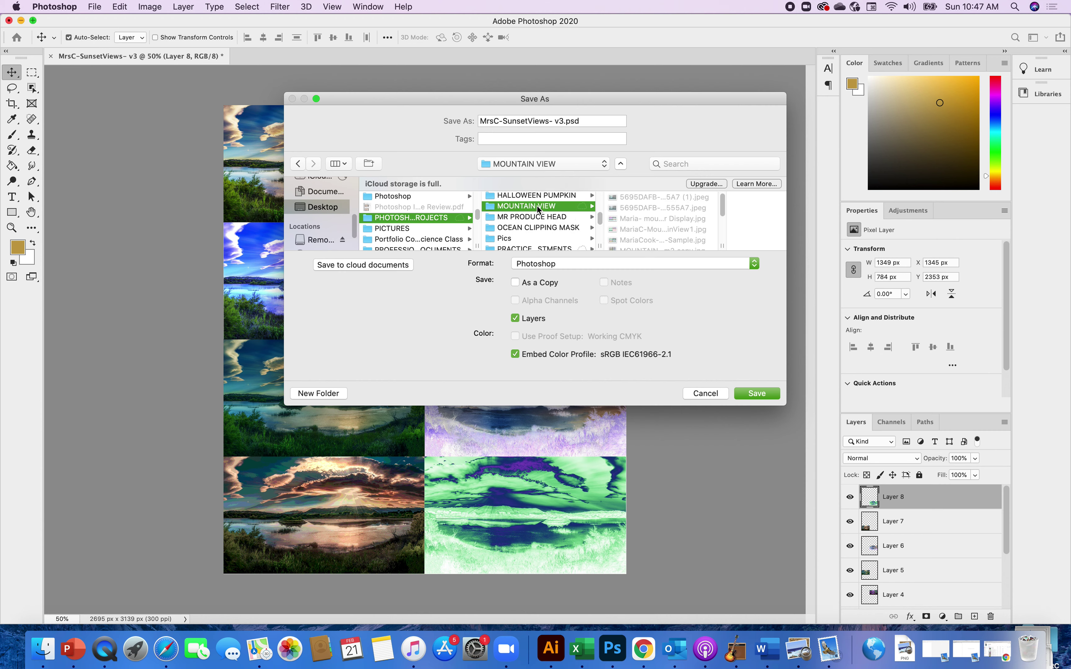
click(761, 395)
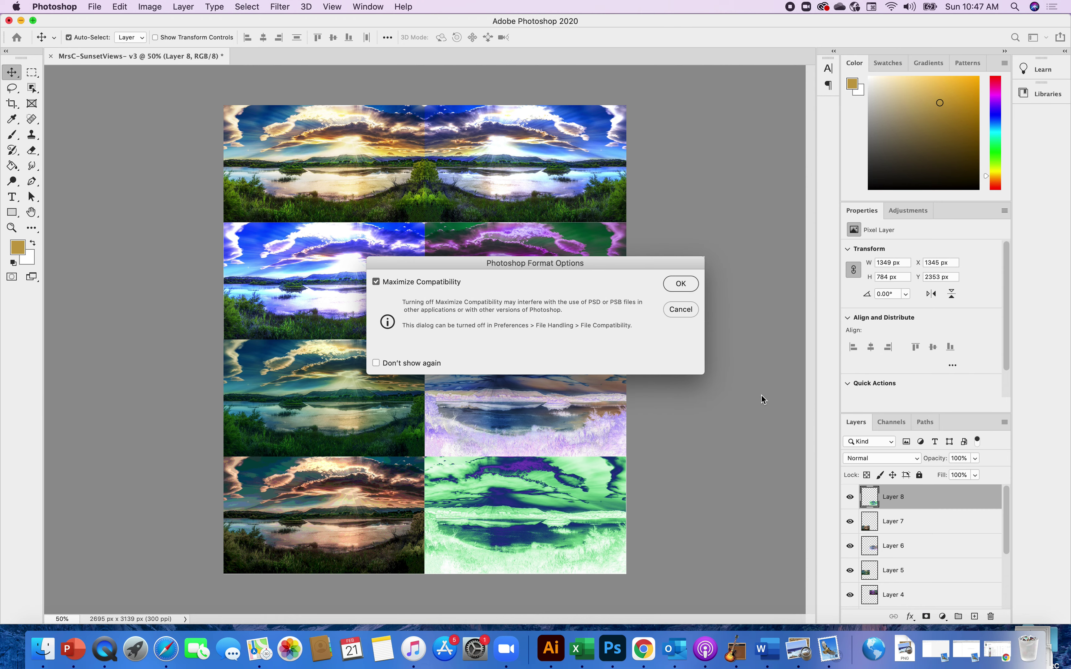
click(686, 283)
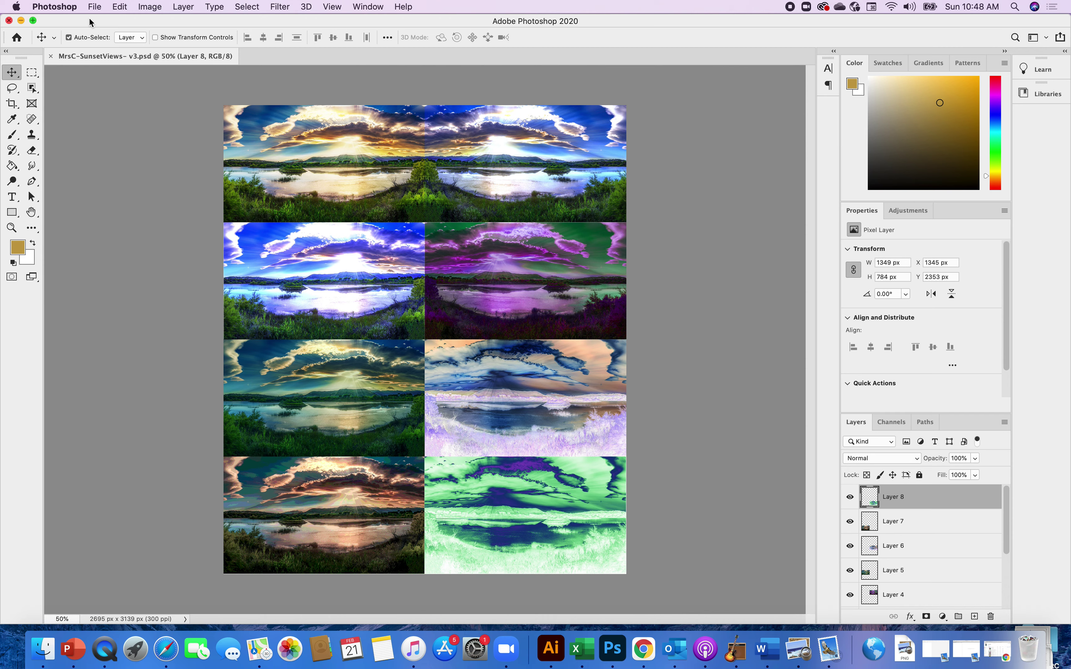
Step: Save a JPEG copy, MrsC-SunsetViews- v3.jpg, to this computer at maximum quality 12
click(93, 8)
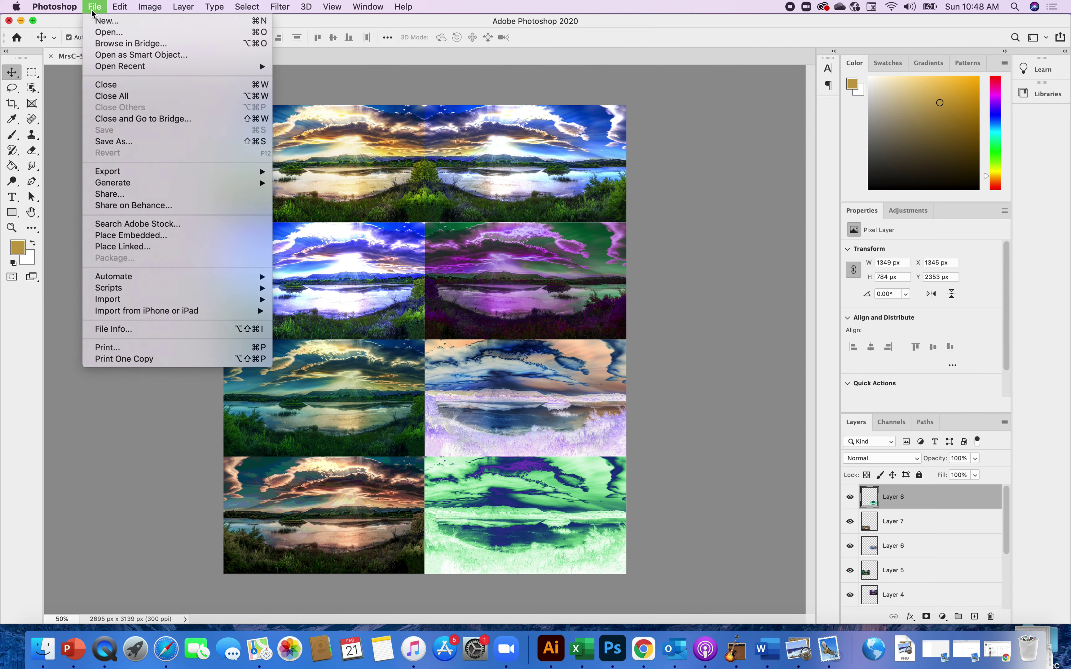
click(121, 141)
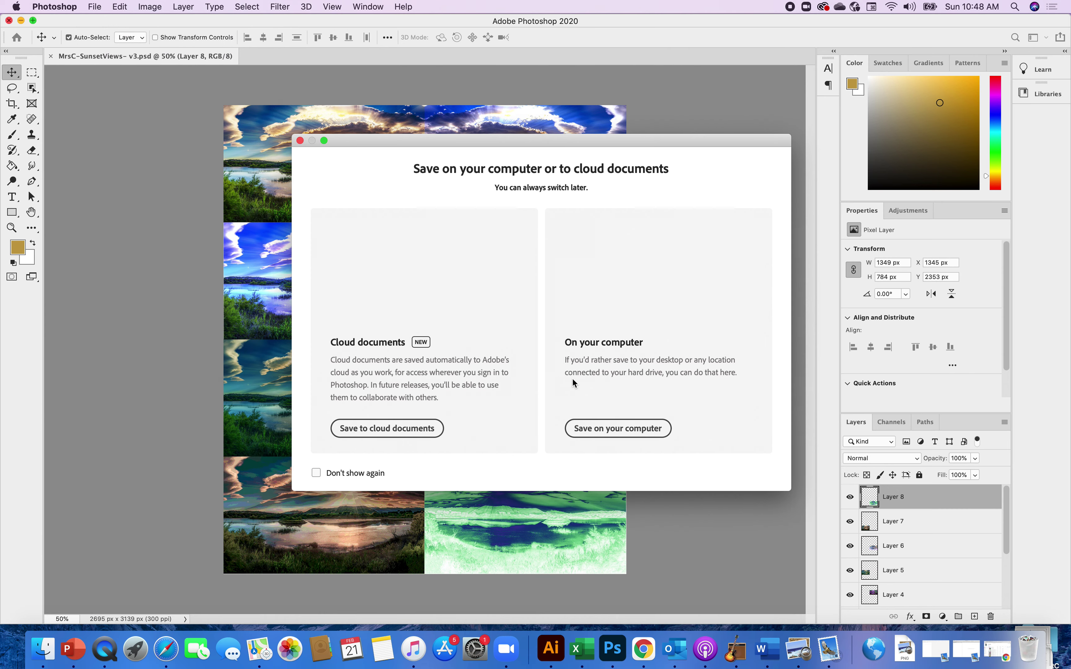
click(612, 429)
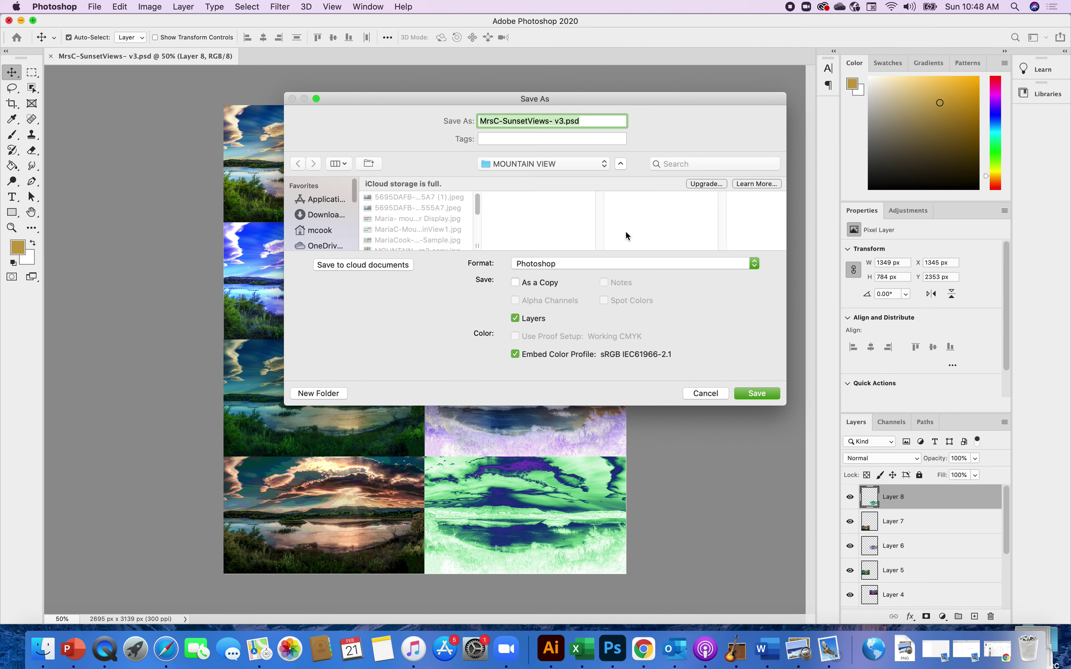
click(754, 264)
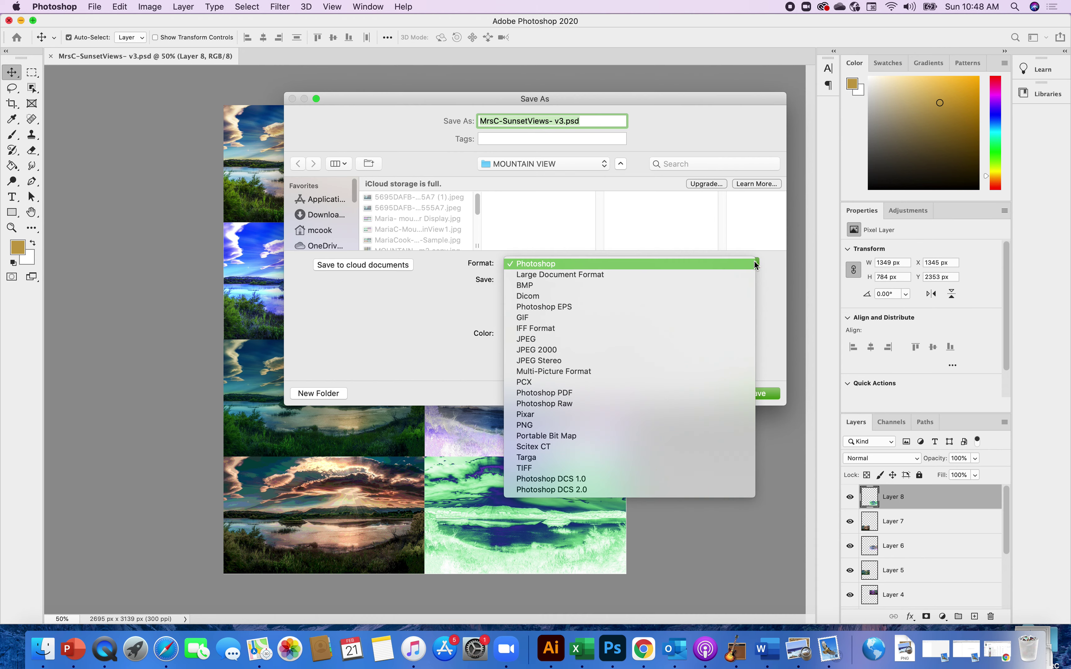
click(531, 338)
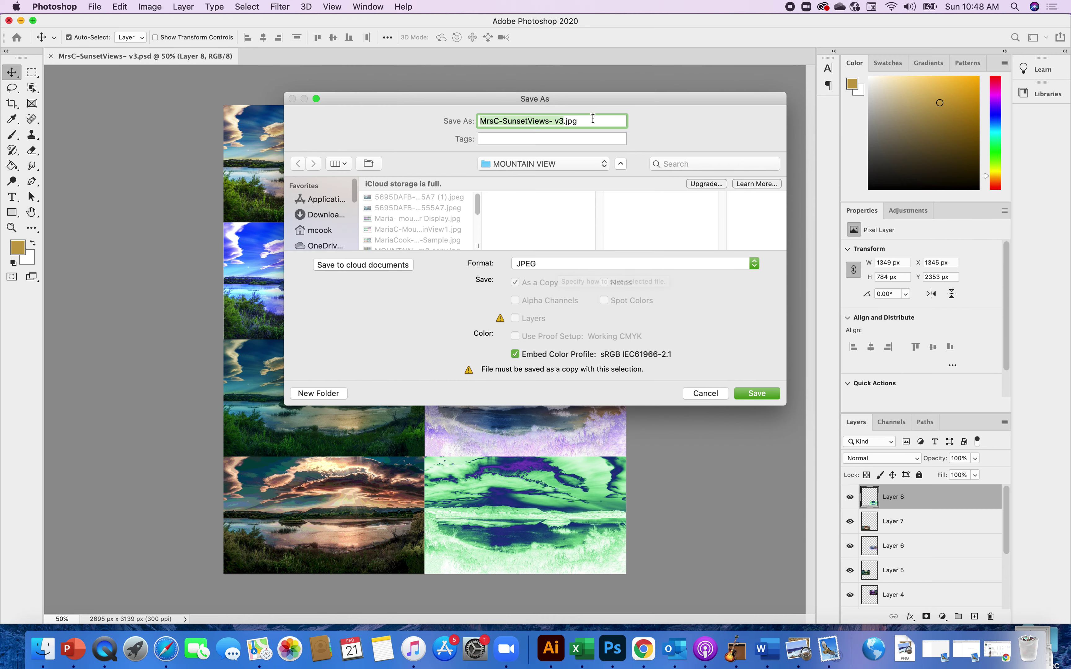
click(762, 395)
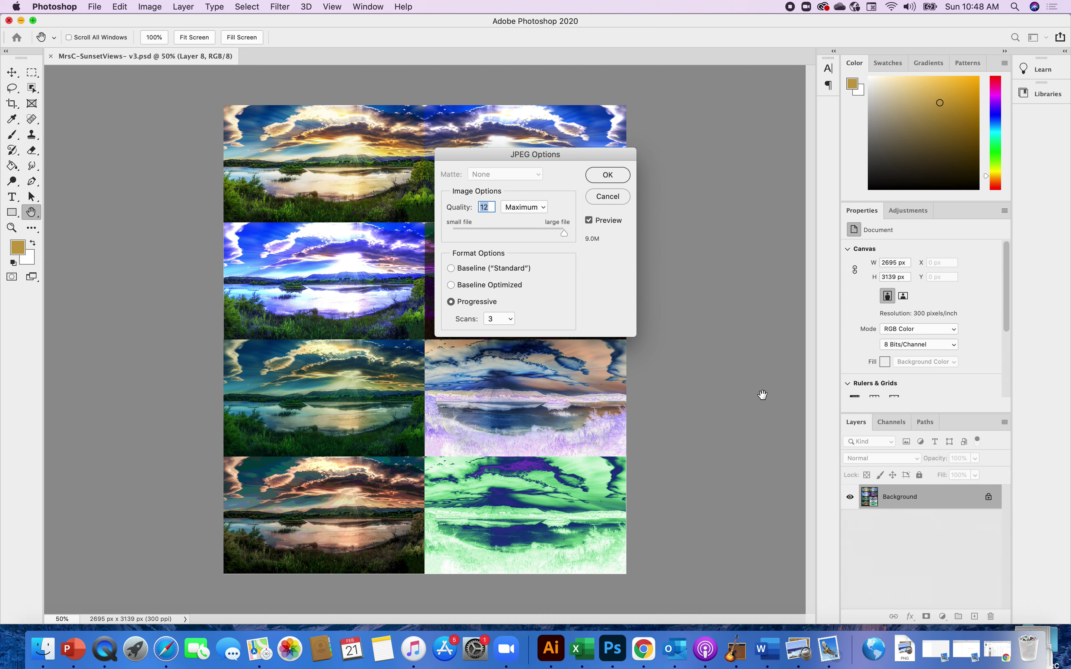
click(618, 177)
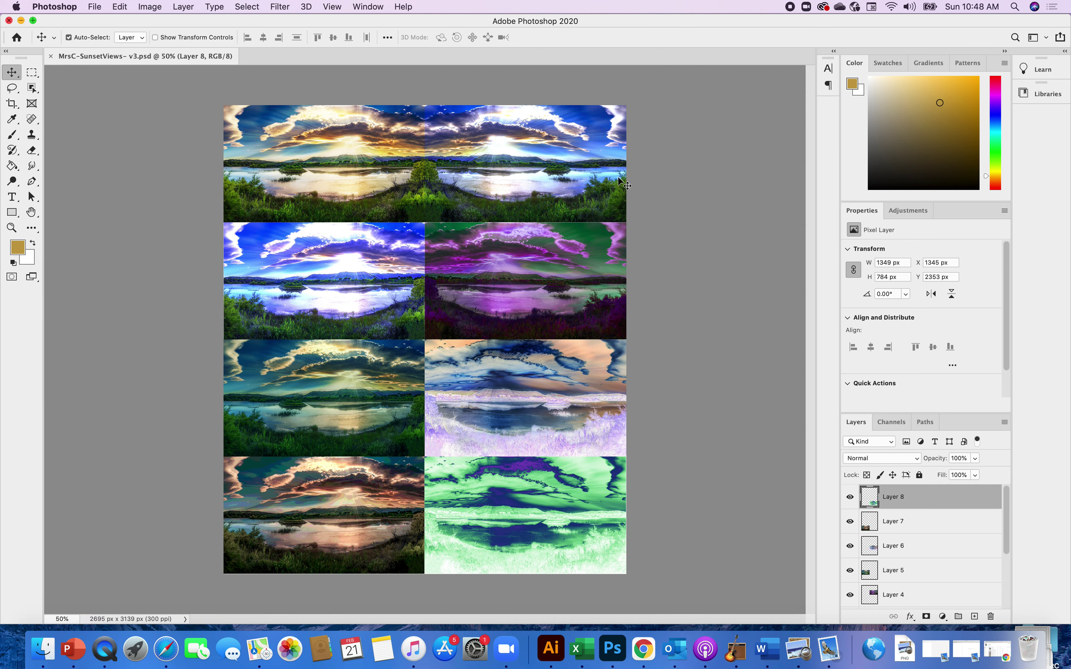